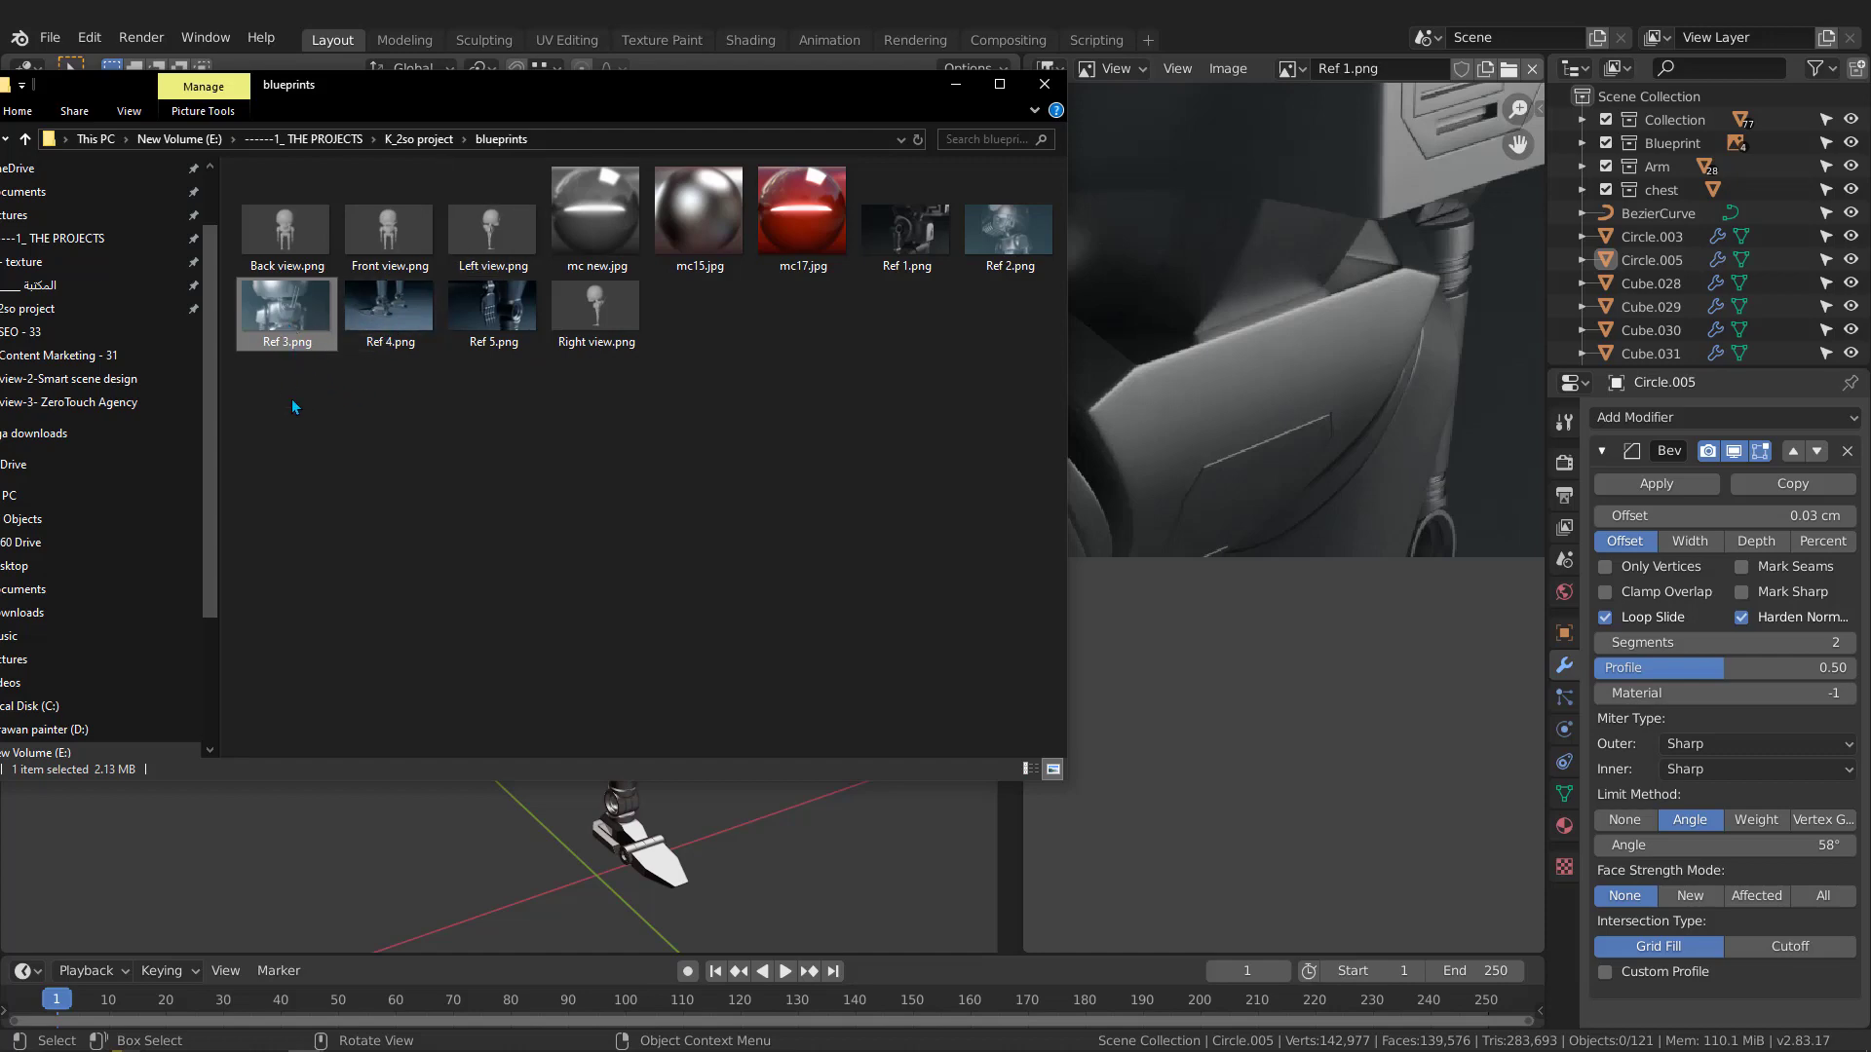
Preview Ref 3.png from the blueprints folder and load it into Blender's image editor
{"action": "double_click", "coordinate": [297, 318]}
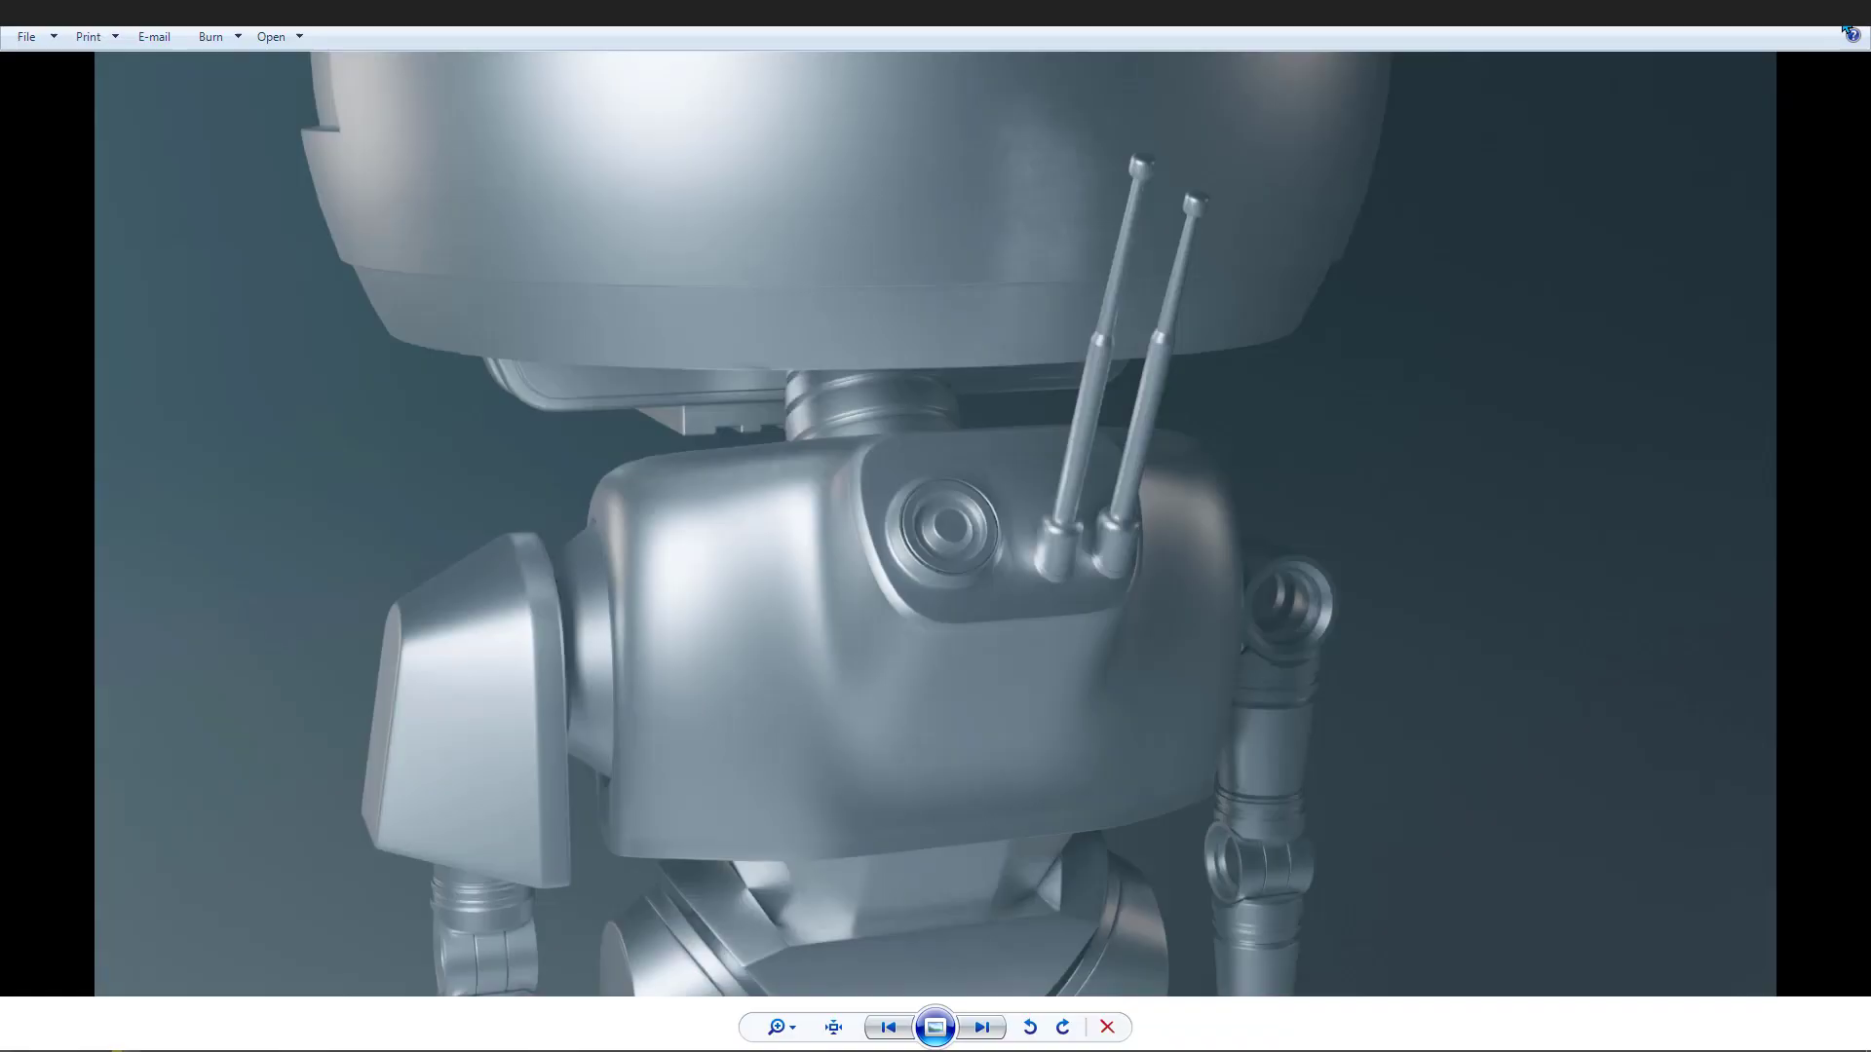
{"action": "left_click", "coordinate": [1843, 26]}
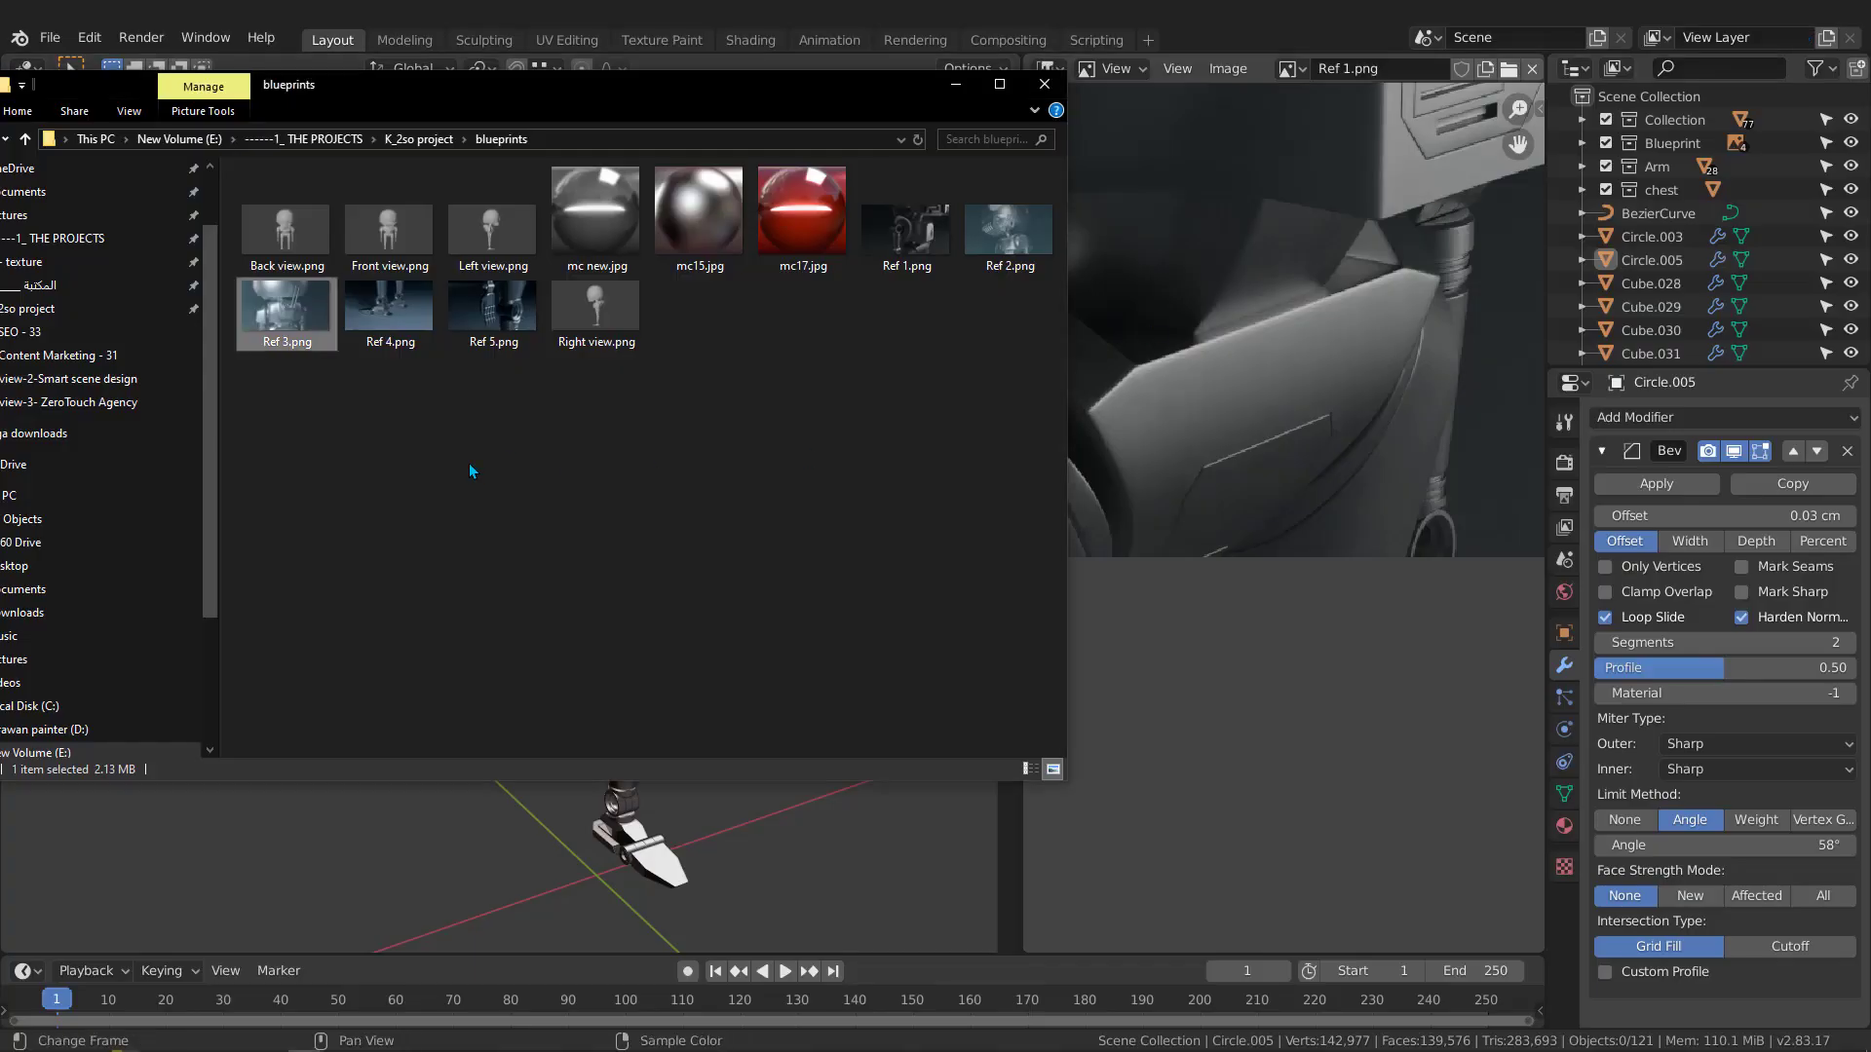
{"action": "left_click_drag", "start_coordinate": [279, 306], "coordinate": [1361, 341]}
{"action": "left_click", "coordinate": [1214, 412]}
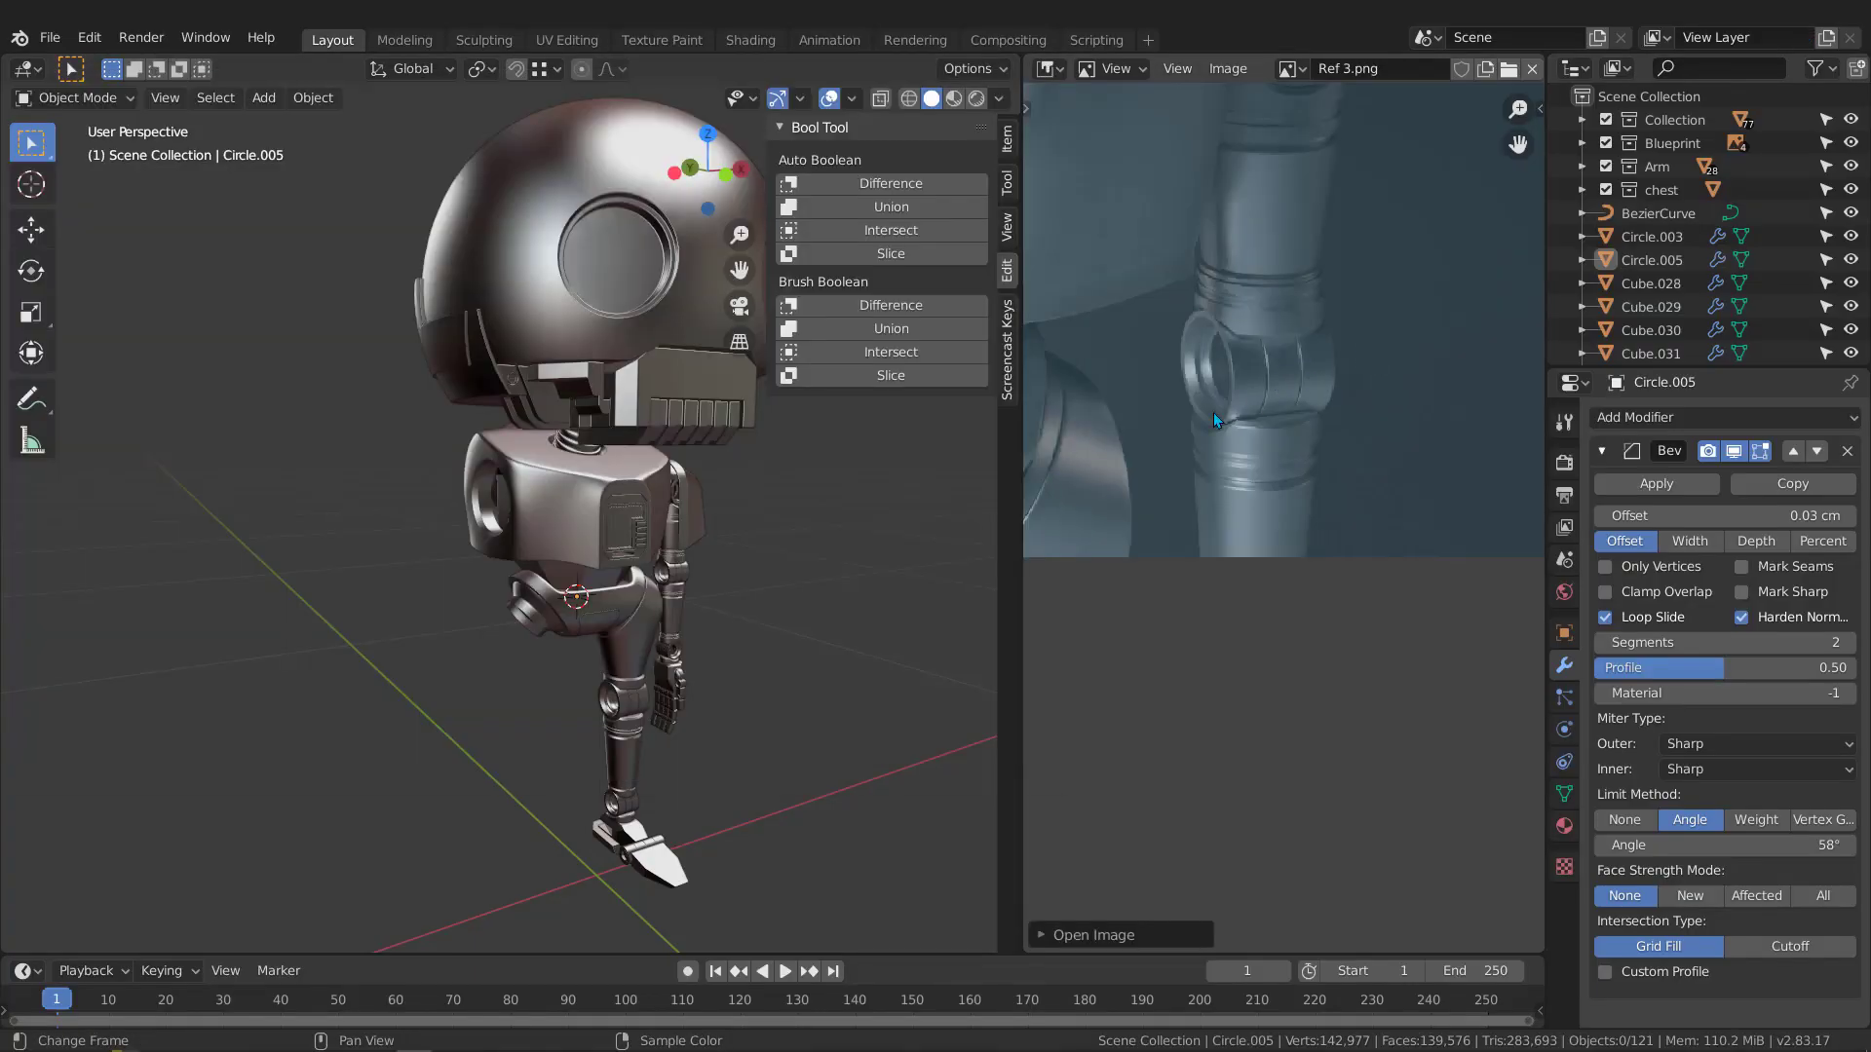
Frame the round back detail in the reference image and widen the 3D viewport beside it
{"action": "middle_click_drag", "start_coordinate": [1174, 339], "coordinate": [1314, 571]}
{"action": "scroll", "coordinate": [1301, 555], "scroll_direction": "down", "scroll_amount": 5}
{"action": "middle_click_drag", "start_coordinate": [1160, 438], "coordinate": [1255, 470]}
{"action": "scroll", "coordinate": [1257, 470], "scroll_direction": "up", "scroll_amount": 5}
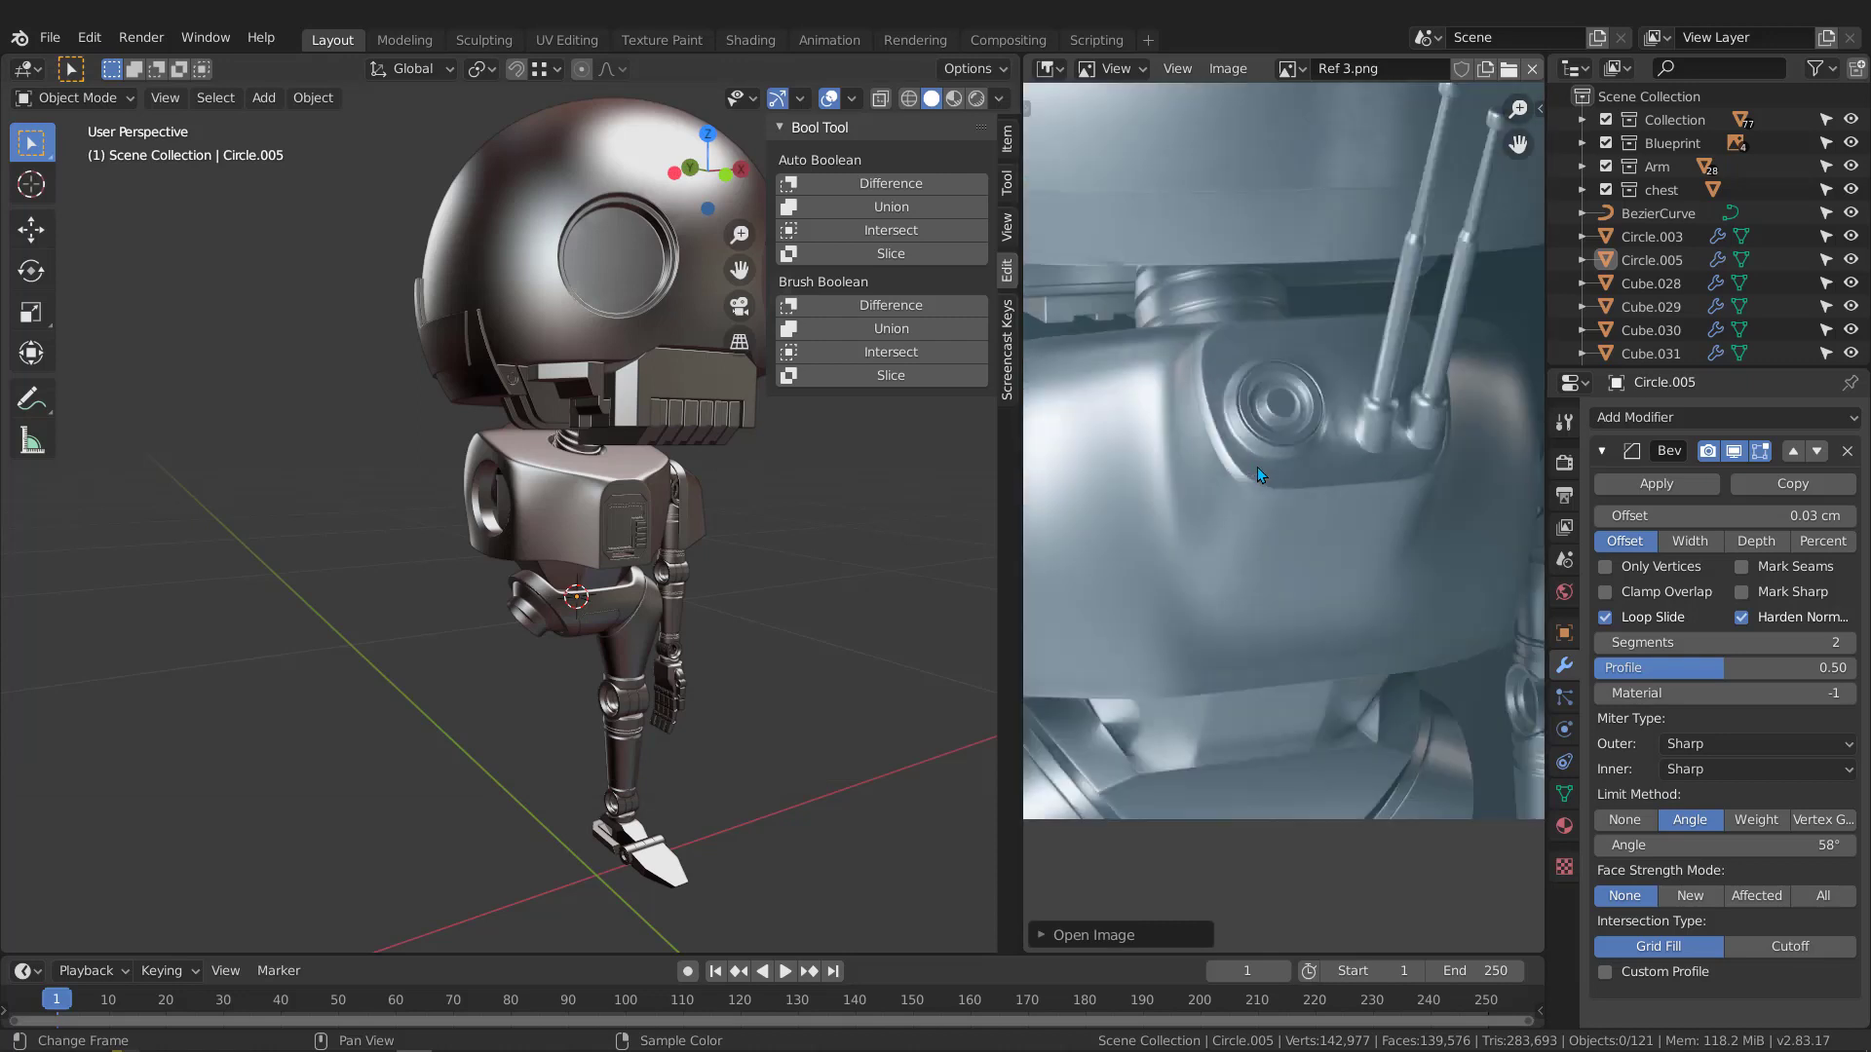
{"action": "middle_click_drag", "start_coordinate": [1394, 356], "coordinate": [1243, 476]}
{"action": "left_click_drag", "start_coordinate": [1021, 477], "coordinate": [1247, 482]}
{"action": "middle_click_drag", "start_coordinate": [1423, 485], "coordinate": [1417, 582]}
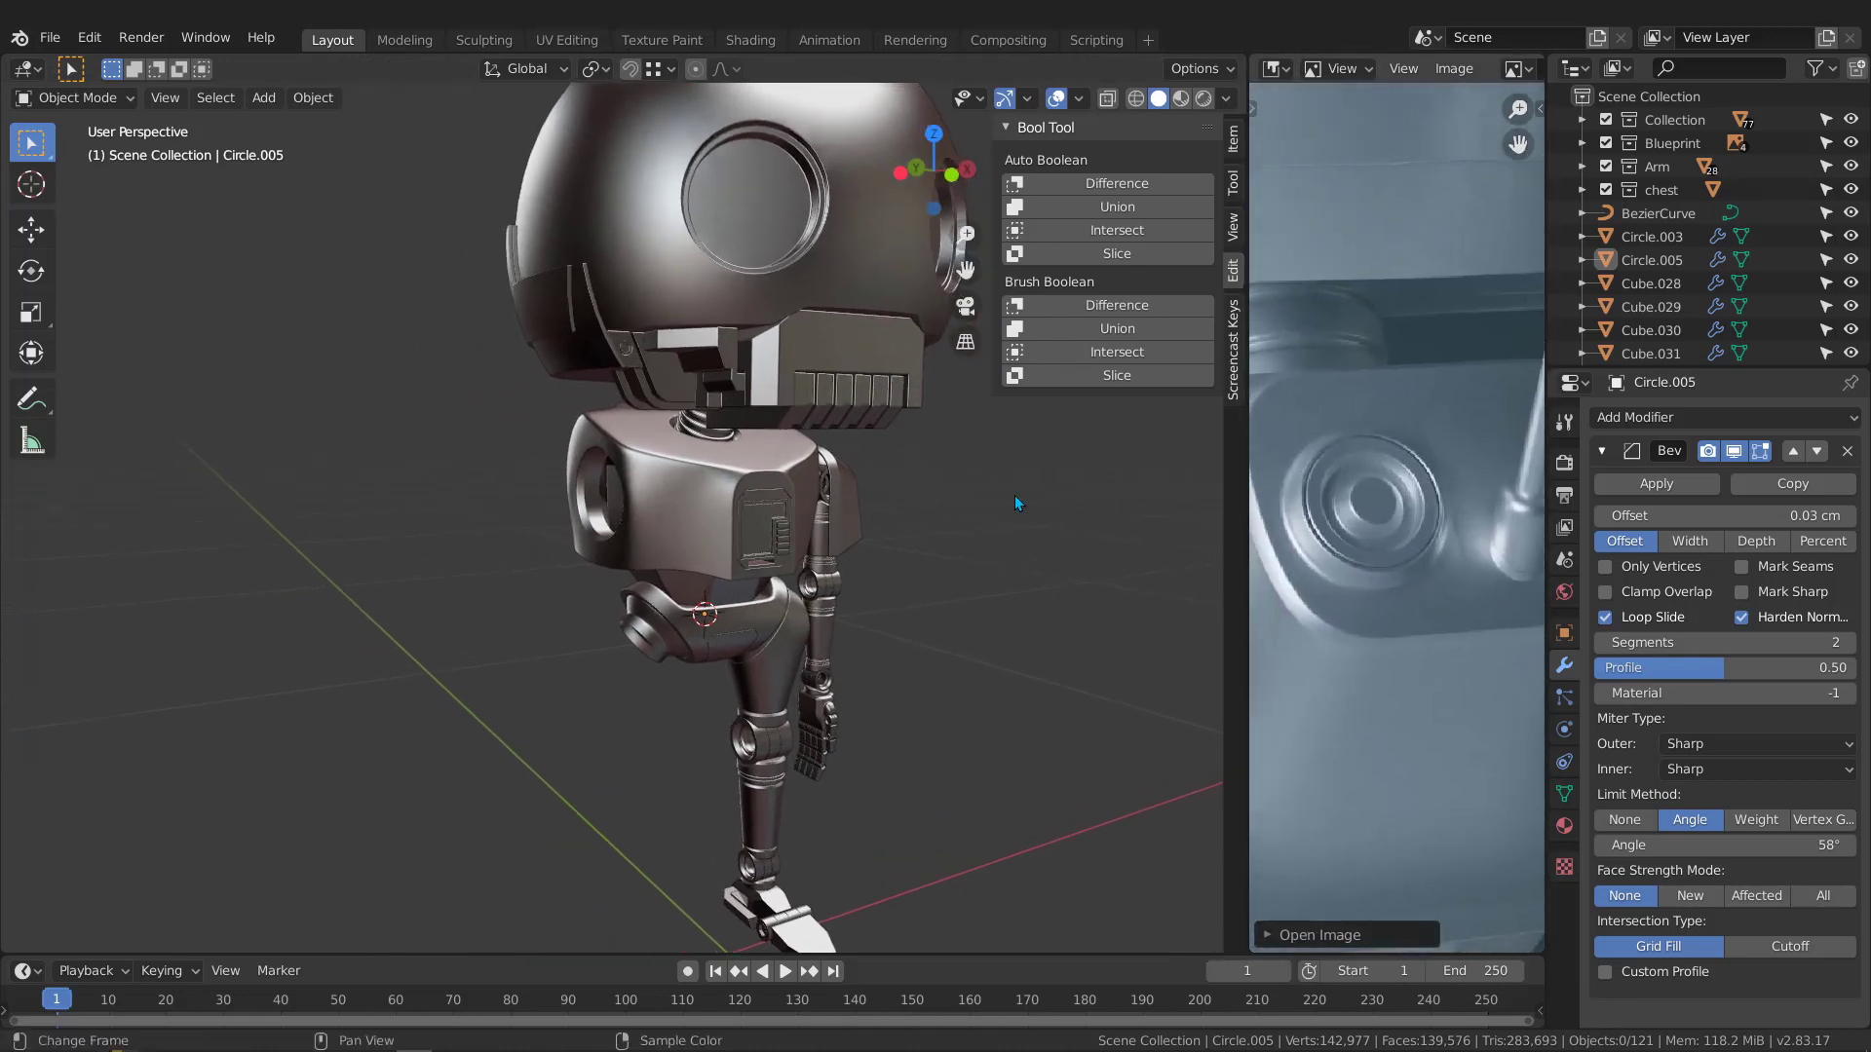
Select the robot's chest body from behind and enter Edit Mode on it
{"action": "middle_click_drag", "start_coordinate": [1015, 495], "coordinate": [1014, 456]}
{"action": "left_click", "coordinate": [588, 449]}
{"action": "scroll", "coordinate": [573, 458], "scroll_direction": "up", "scroll_amount": 4}
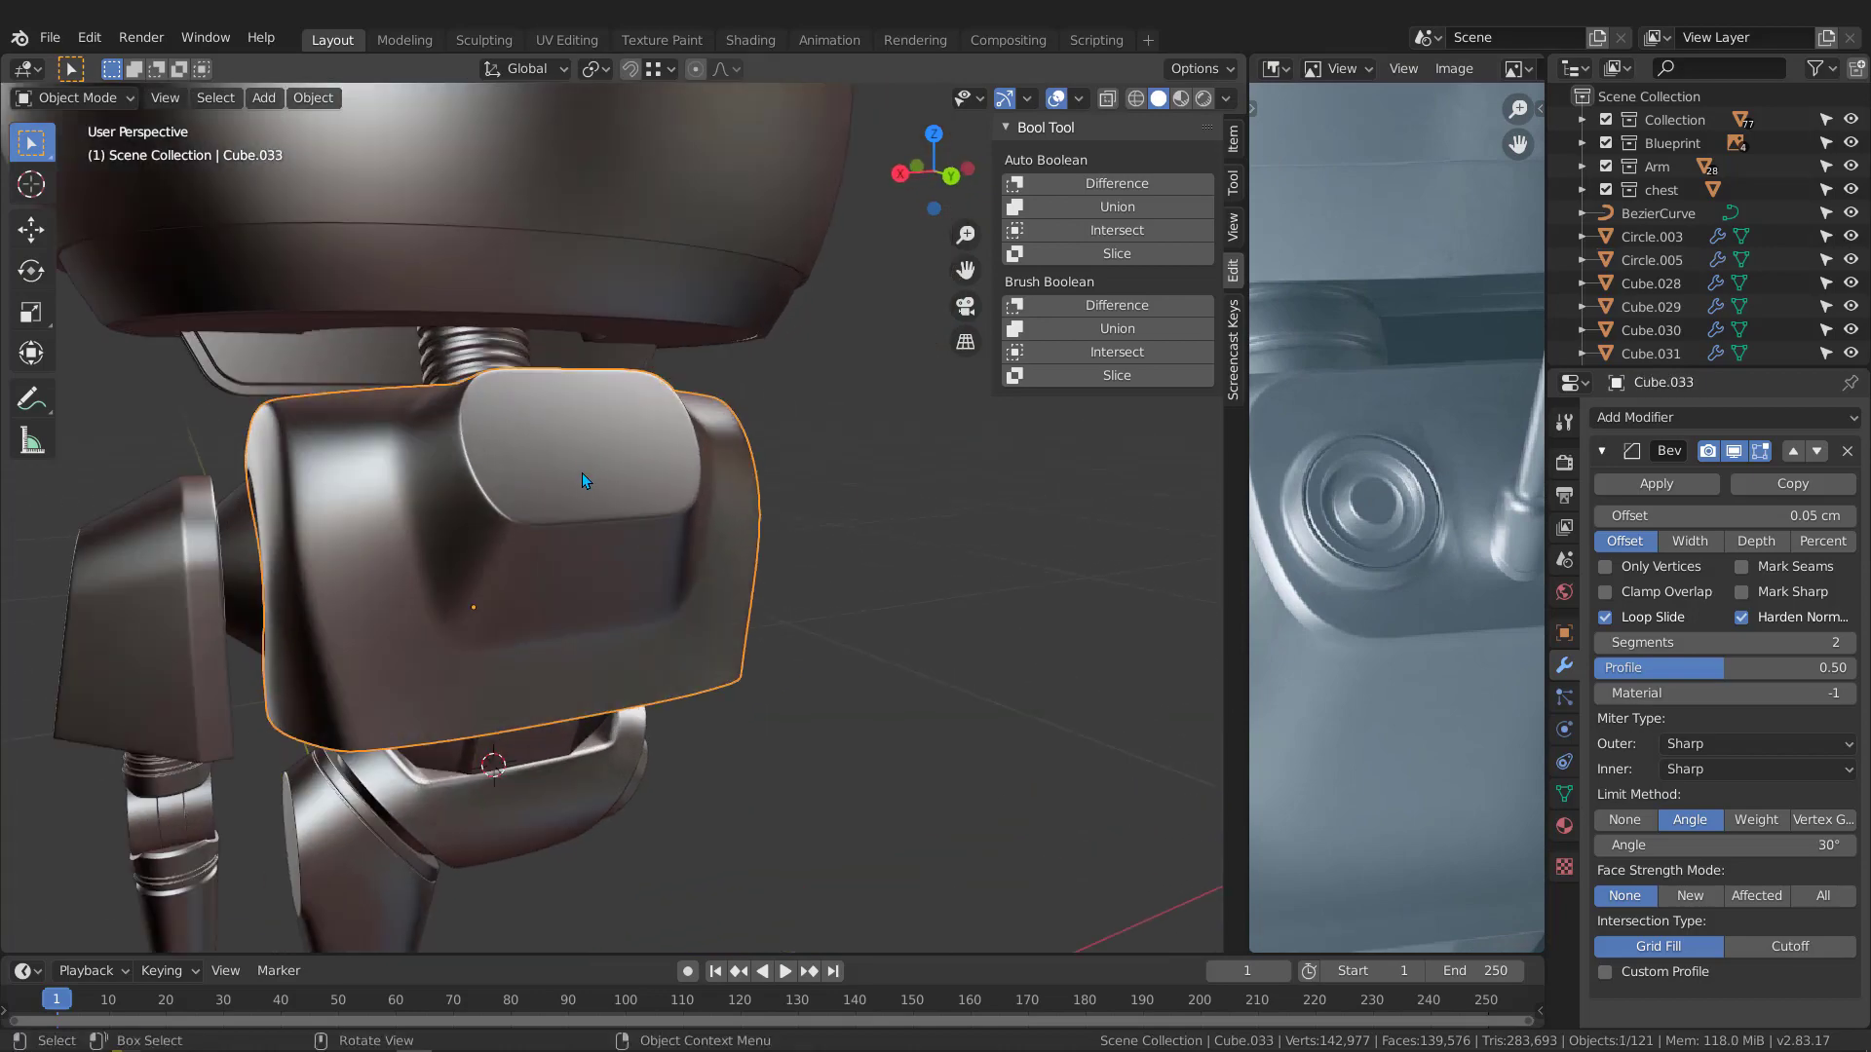
{"action": "key", "text": "Tab"}
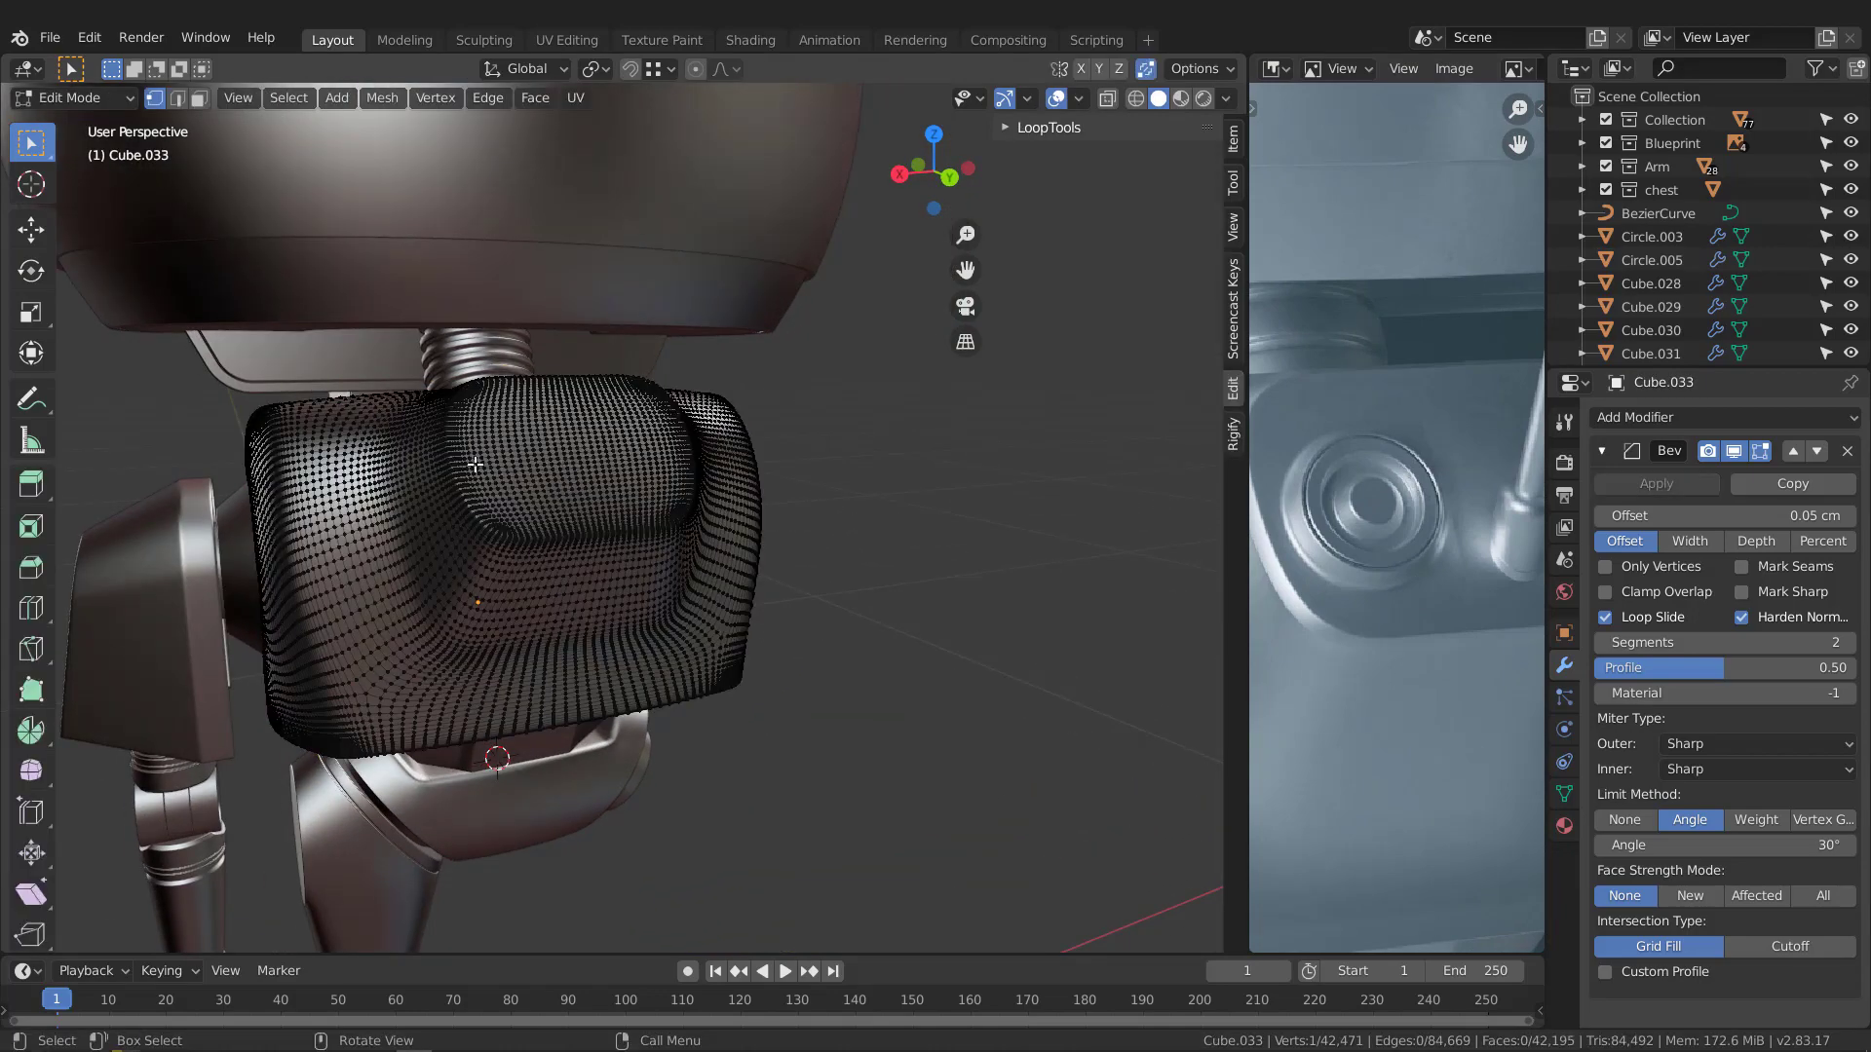
Examine the mesh grid of the raised panel on the back of the chest from several angles
{"action": "scroll", "coordinate": [571, 489], "scroll_direction": "up", "scroll_amount": 4}
{"action": "middle_click_drag", "start_coordinate": [571, 489], "coordinate": [431, 487]}
{"action": "scroll", "coordinate": [432, 489], "scroll_direction": "down", "scroll_amount": 4}
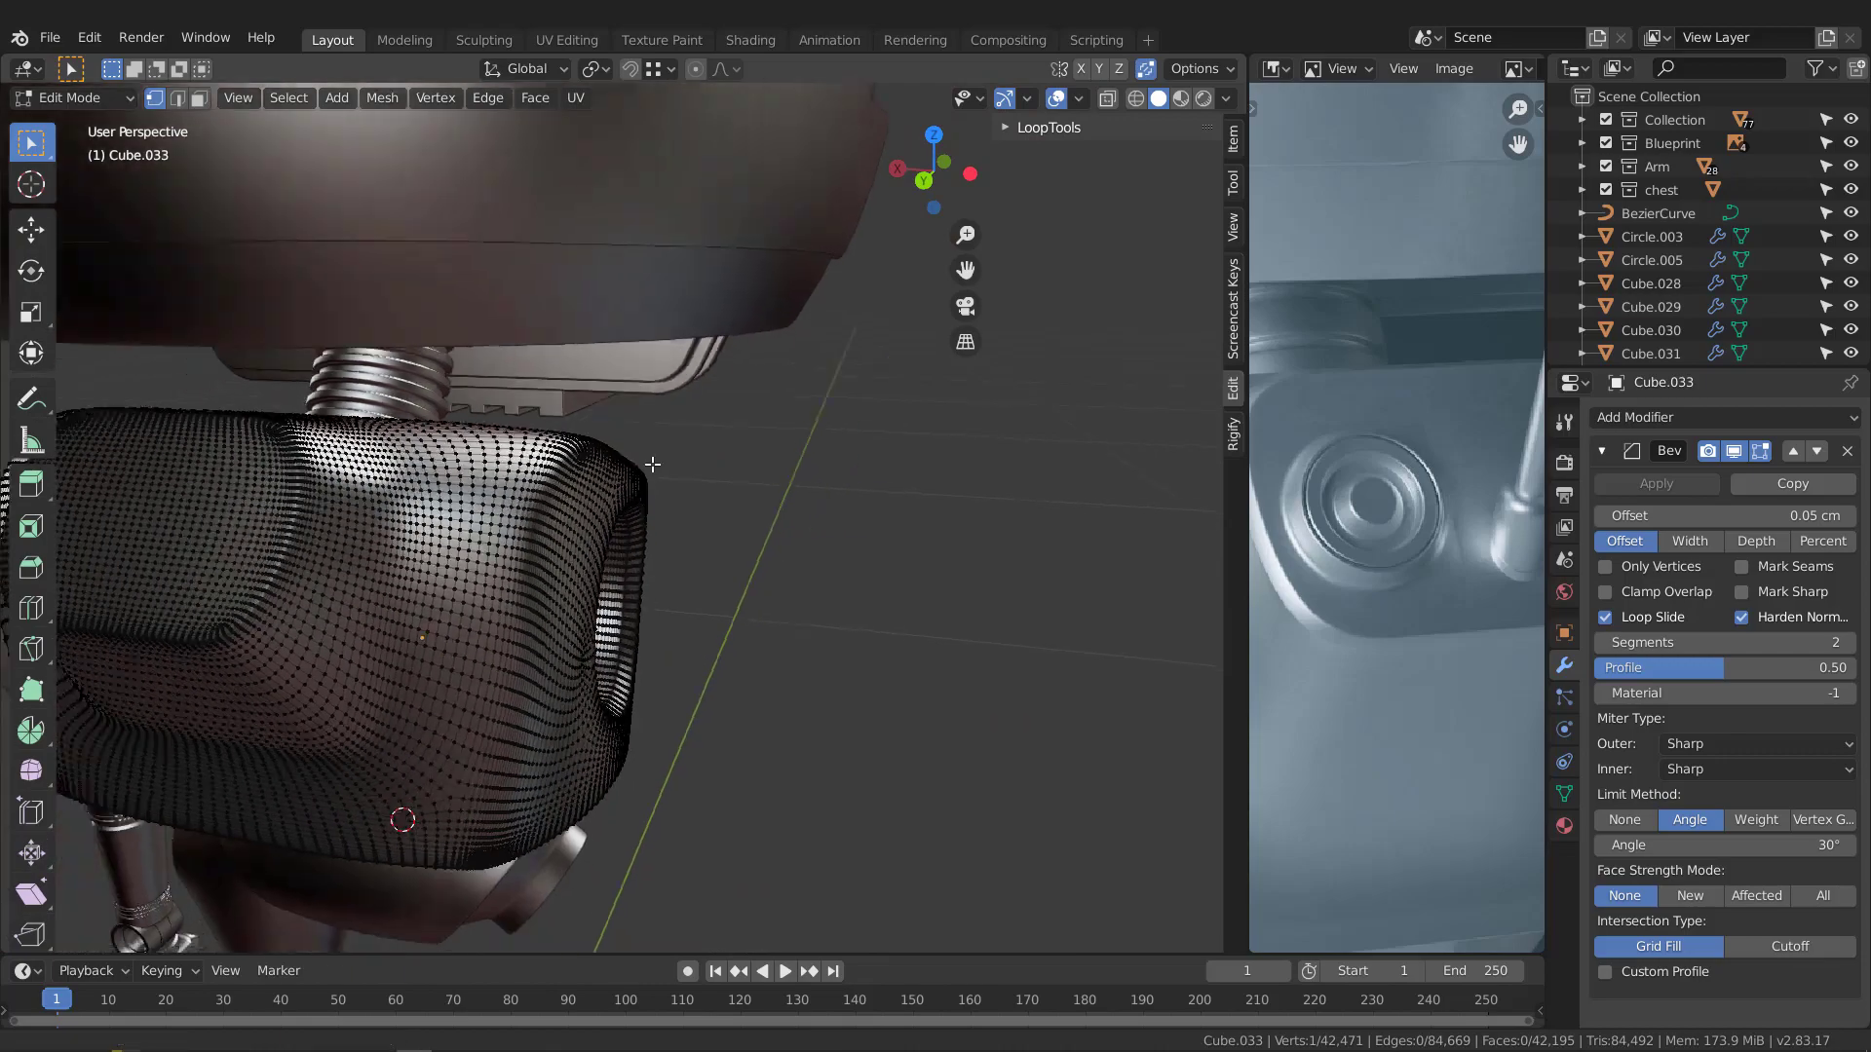
{"action": "middle_click_drag", "start_coordinate": [648, 464], "coordinate": [417, 458]}
{"action": "middle_click_drag", "start_coordinate": [417, 458], "coordinate": [652, 473], "text": "shift"}
{"action": "scroll", "coordinate": [652, 472], "scroll_direction": "up", "scroll_amount": 5}
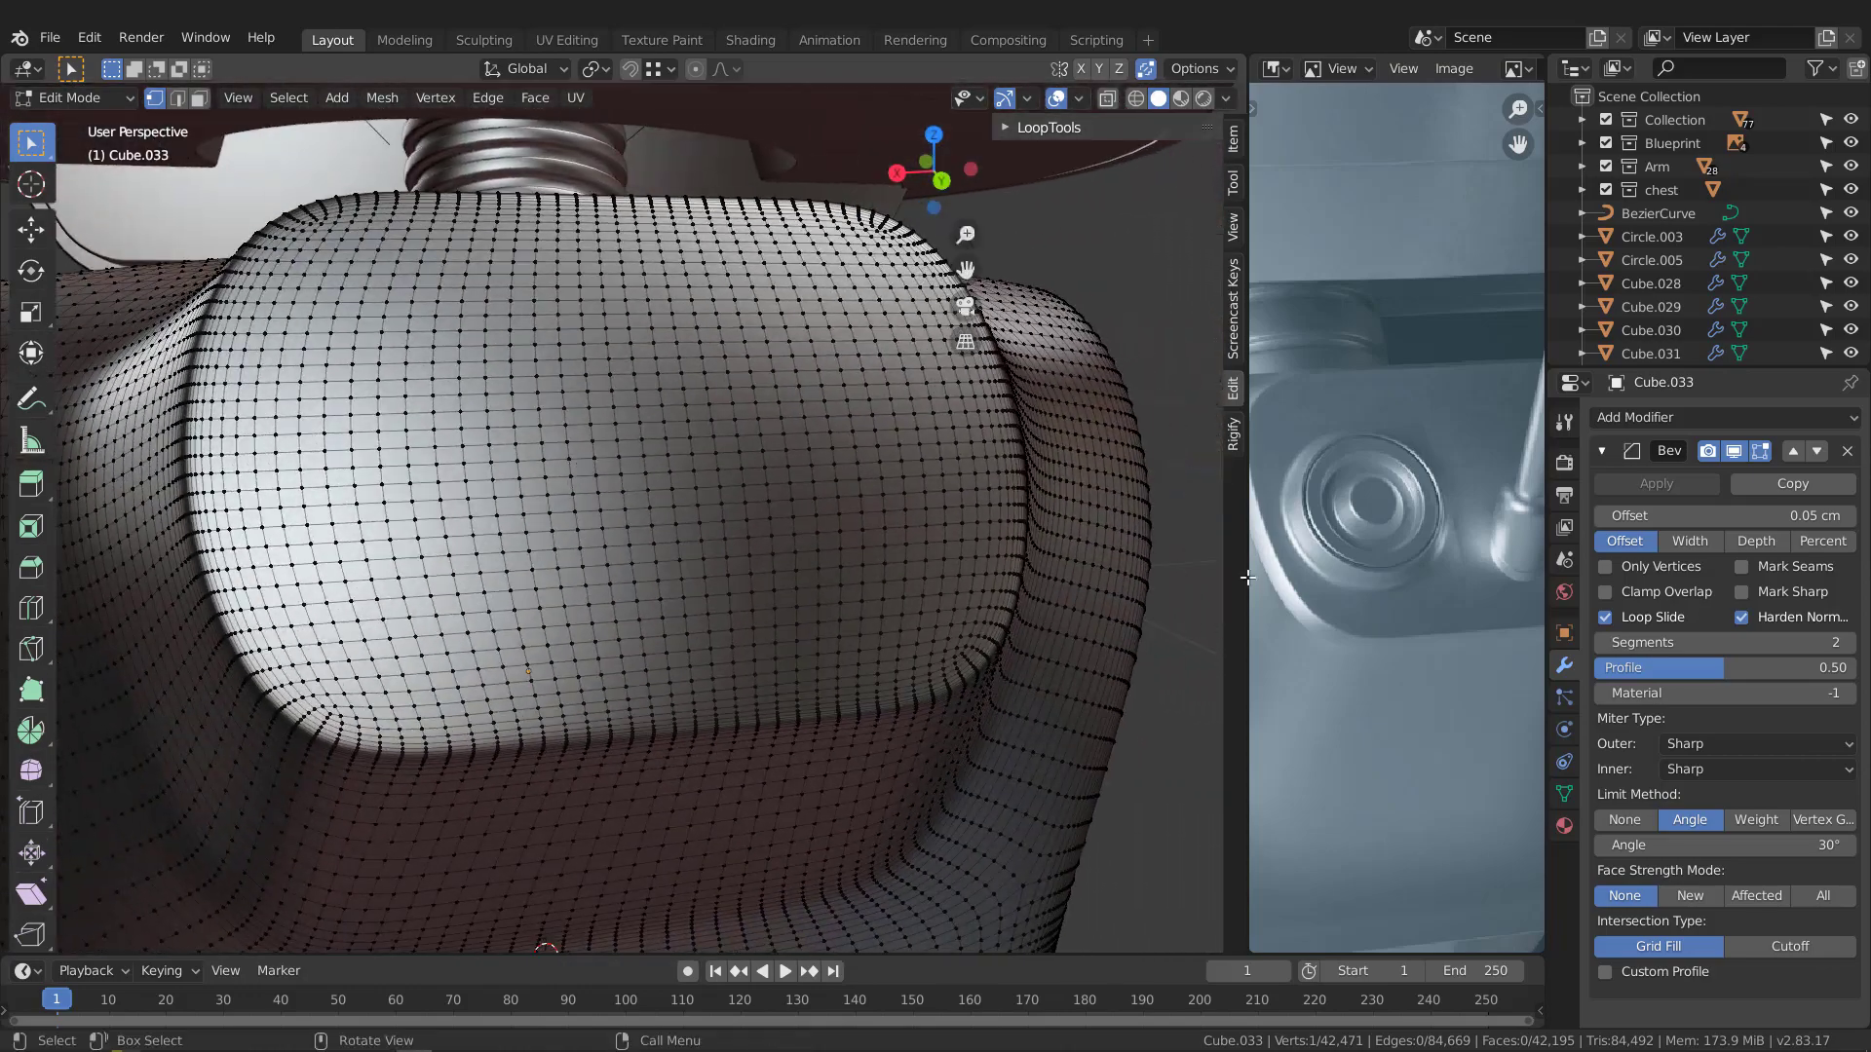
{"action": "middle_click_drag", "start_coordinate": [472, 584], "coordinate": [466, 646]}
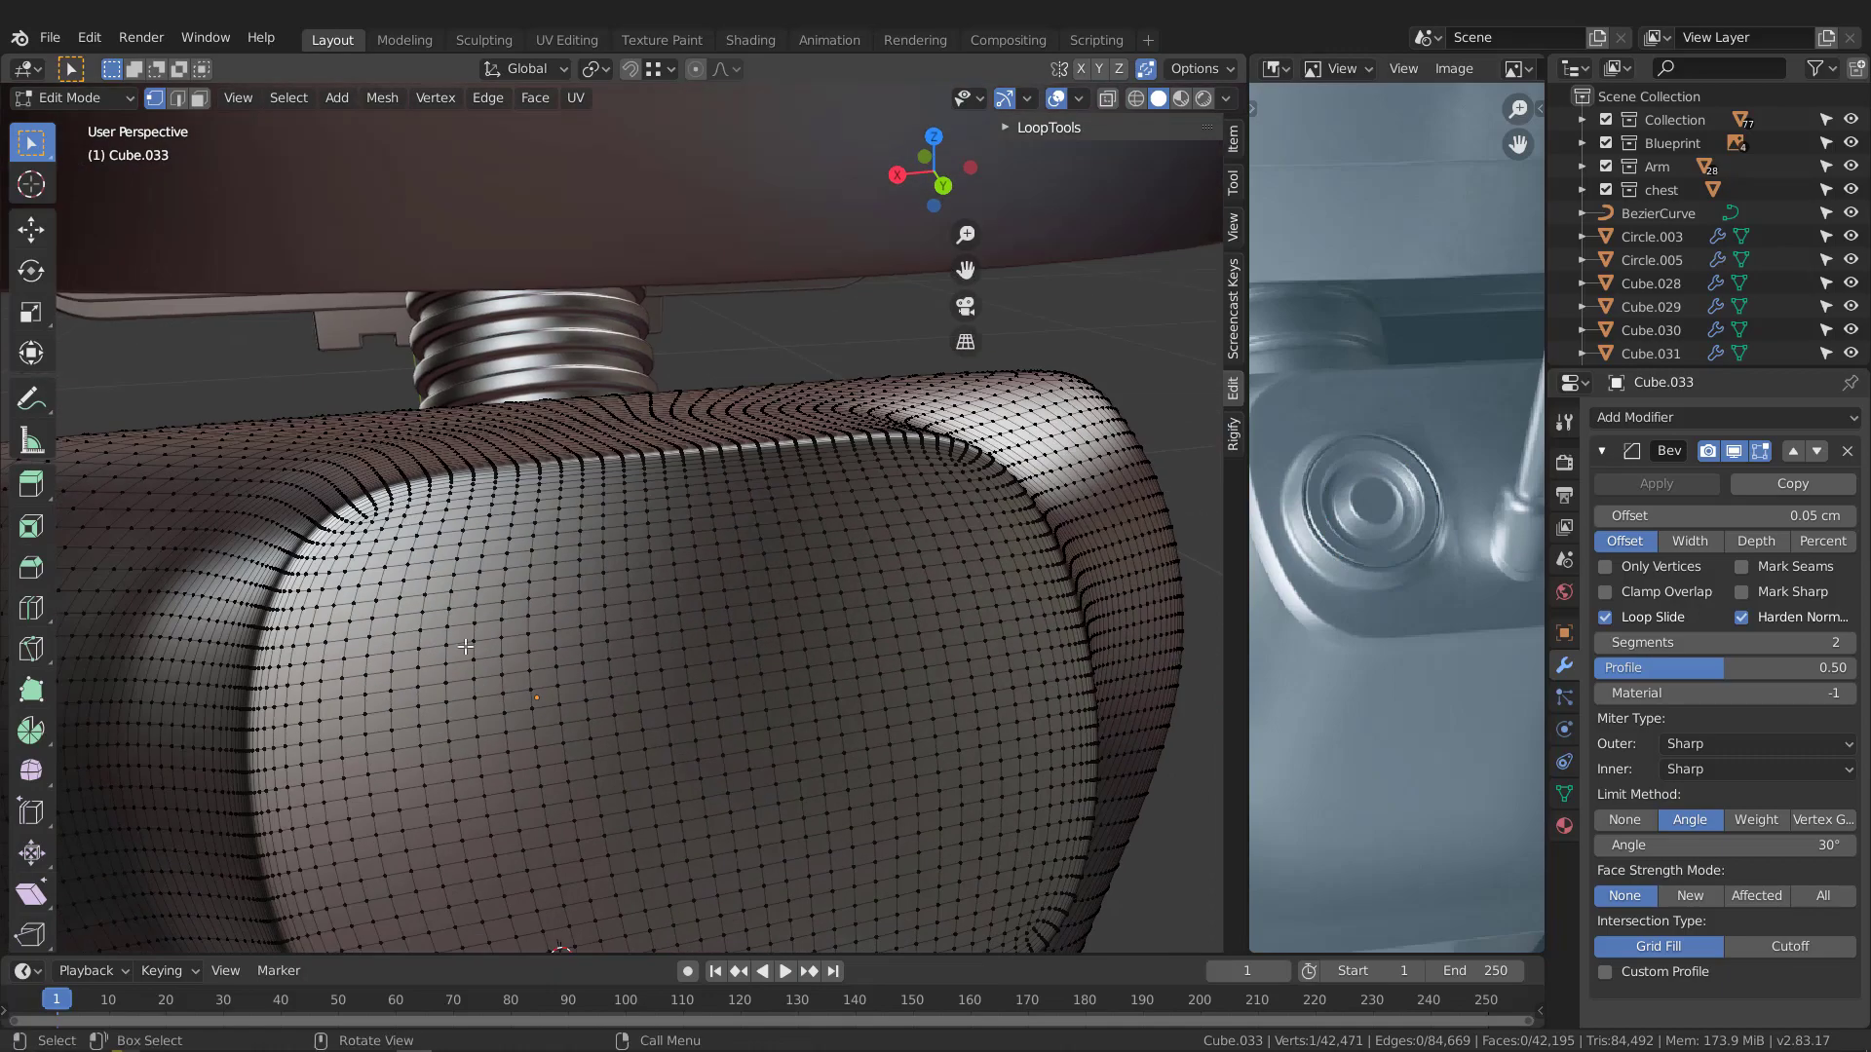
{"action": "middle_click_drag", "start_coordinate": [497, 714], "coordinate": [542, 548]}
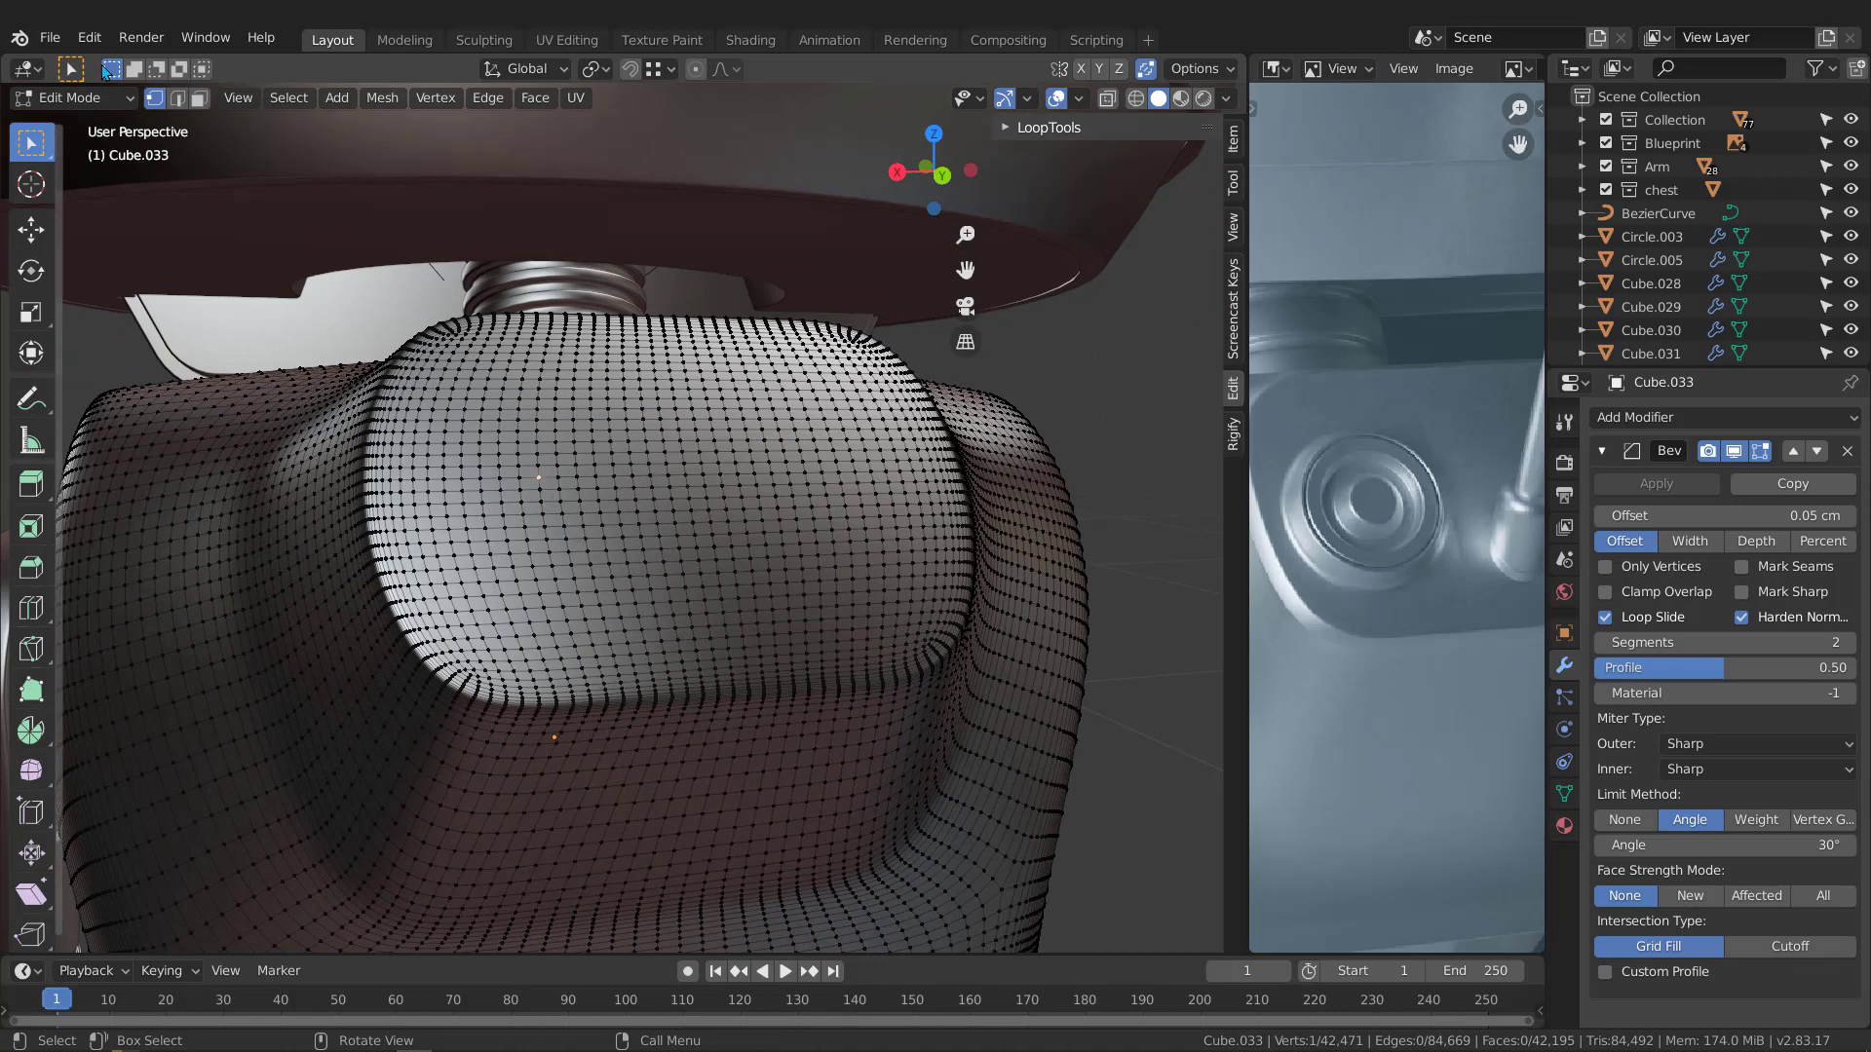
Search the add-on preferences for "loop" to check whether Mesh: LoopTools is enabled
{"action": "left_click", "coordinate": [54, 37]}
{"action": "mouse_move", "coordinate": [91, 37]}
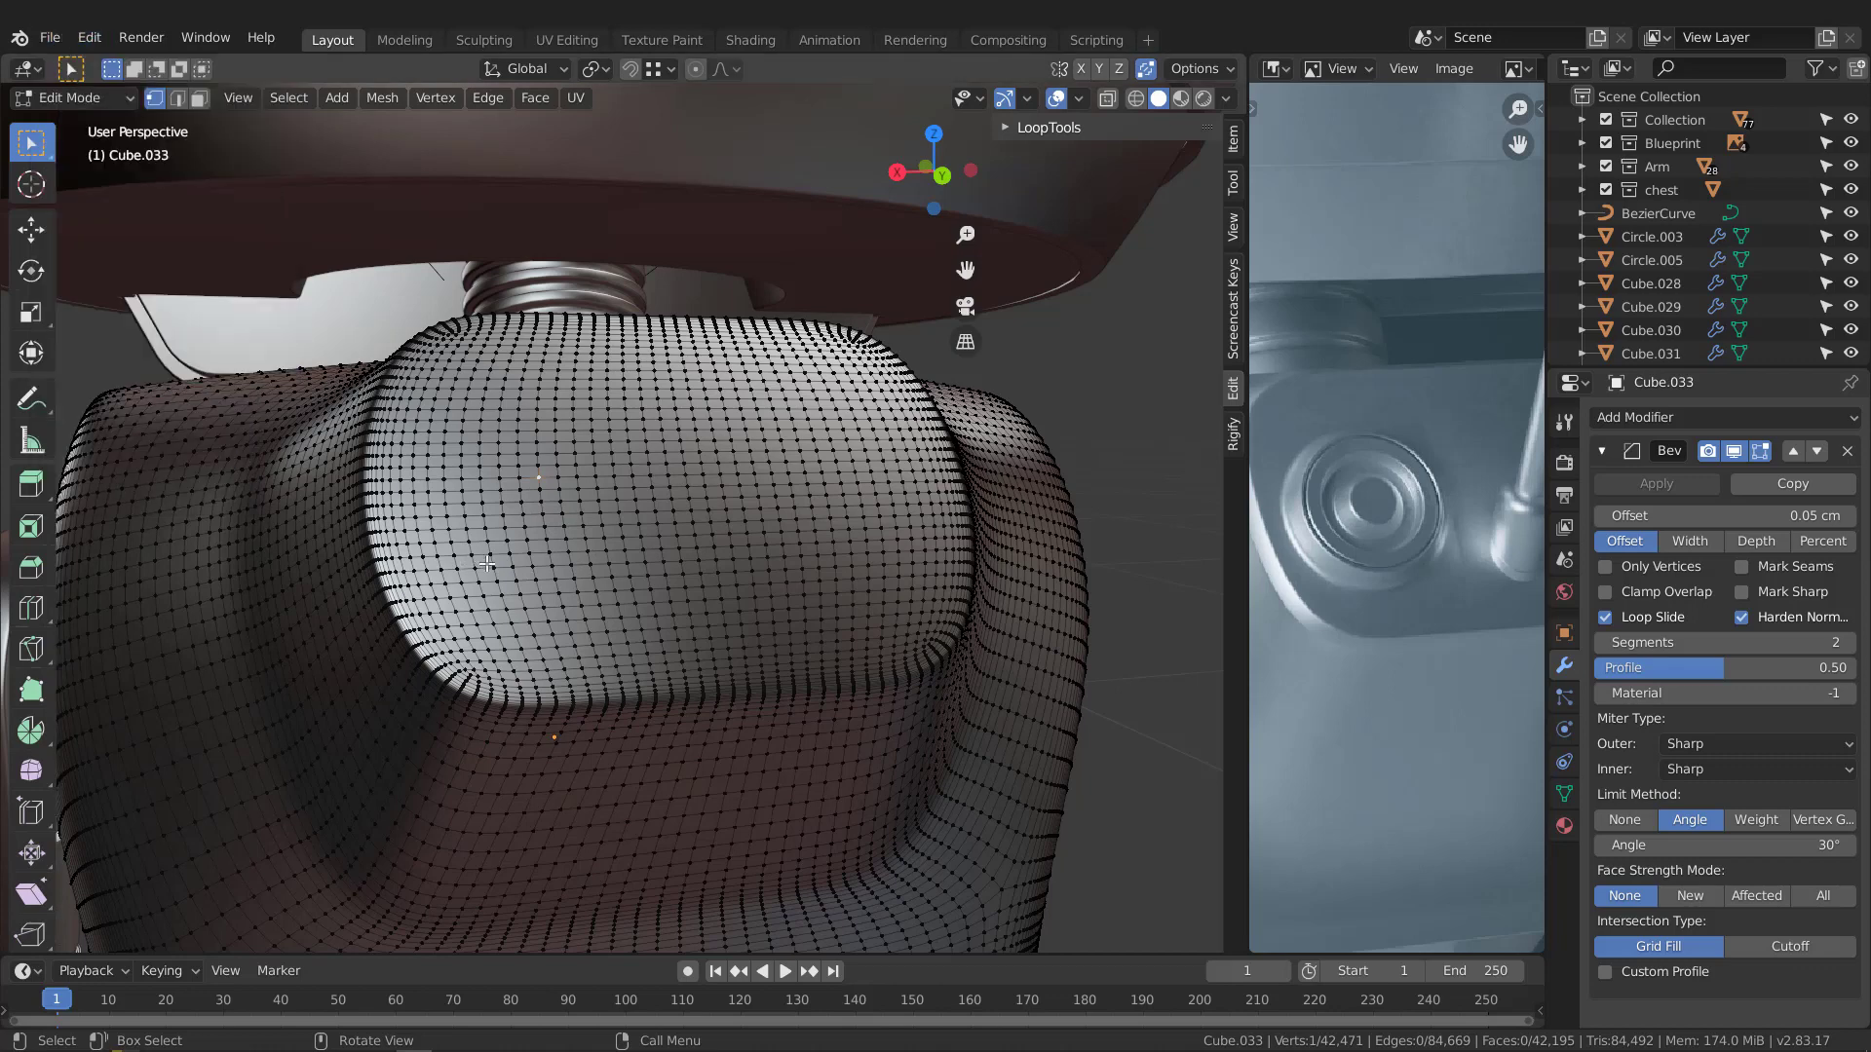
{"action": "middle_click_drag", "start_coordinate": [523, 602], "coordinate": [564, 523]}
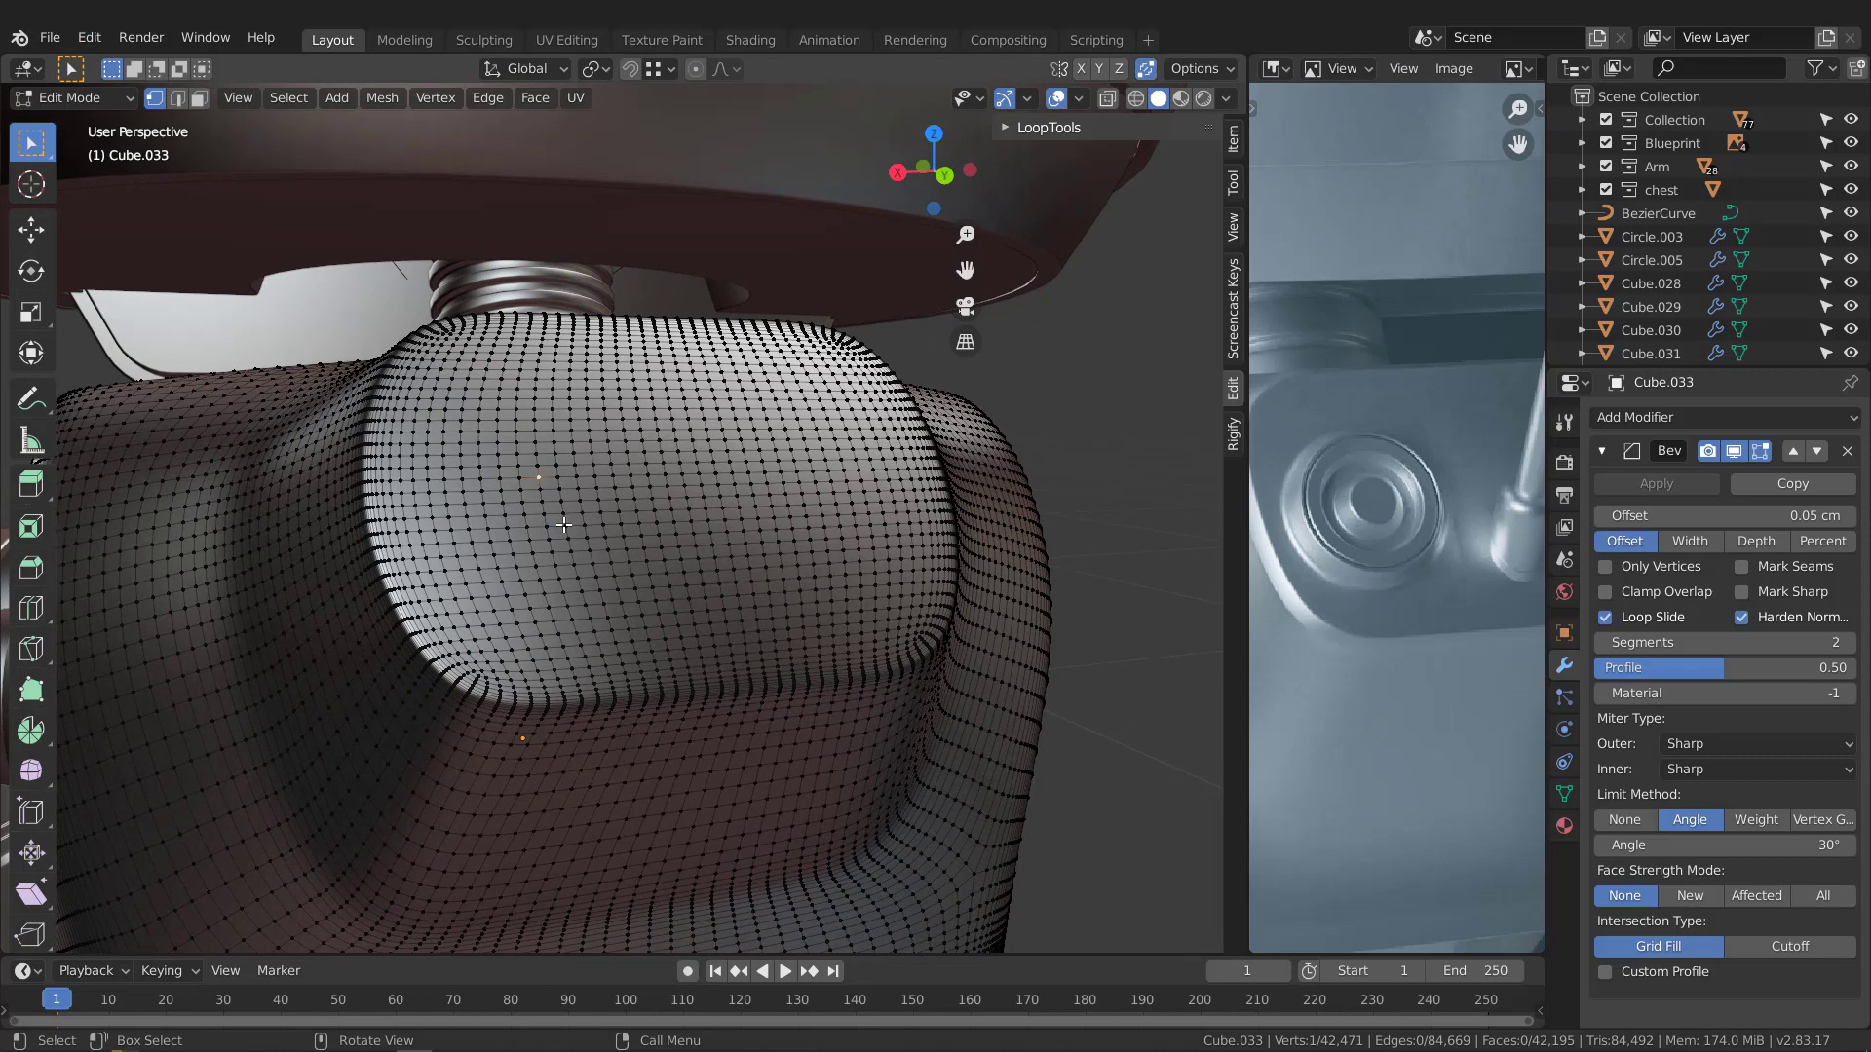
{"action": "key", "text": "F3"}
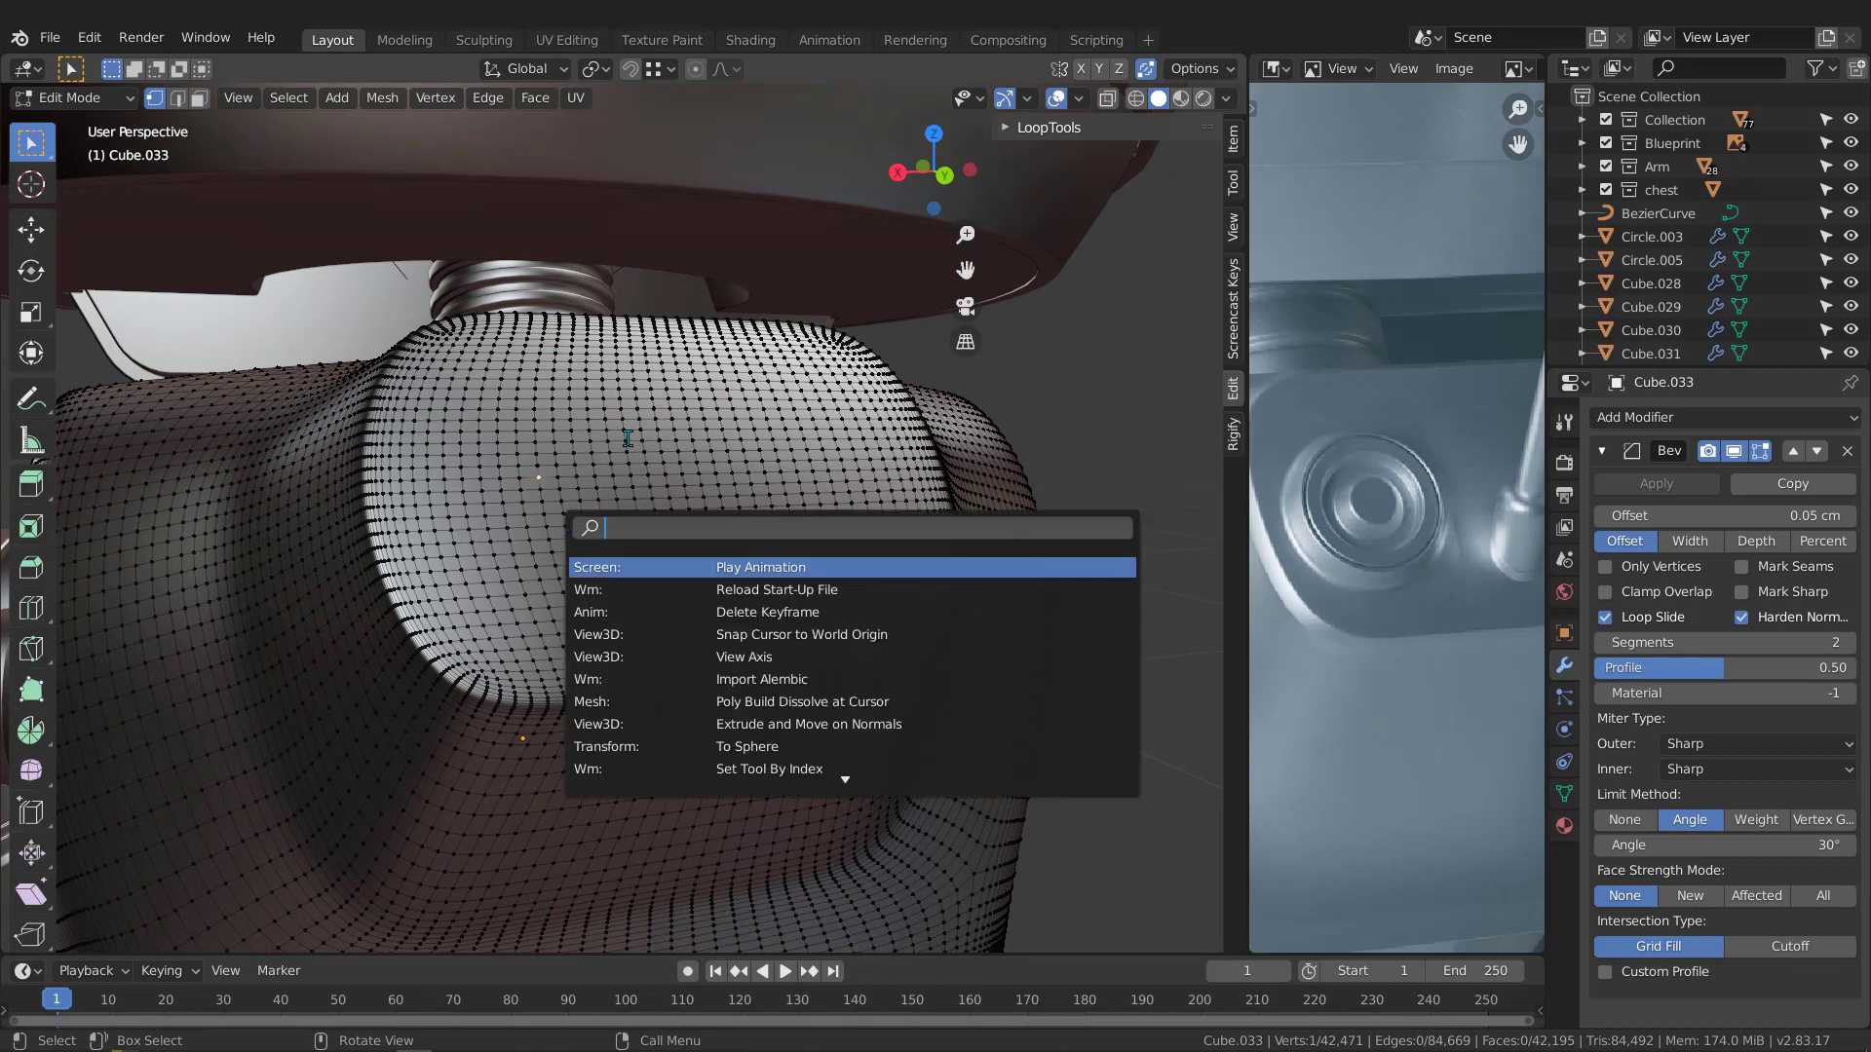
{"action": "key", "text": "Escape"}
{"action": "key", "text": "F4"}
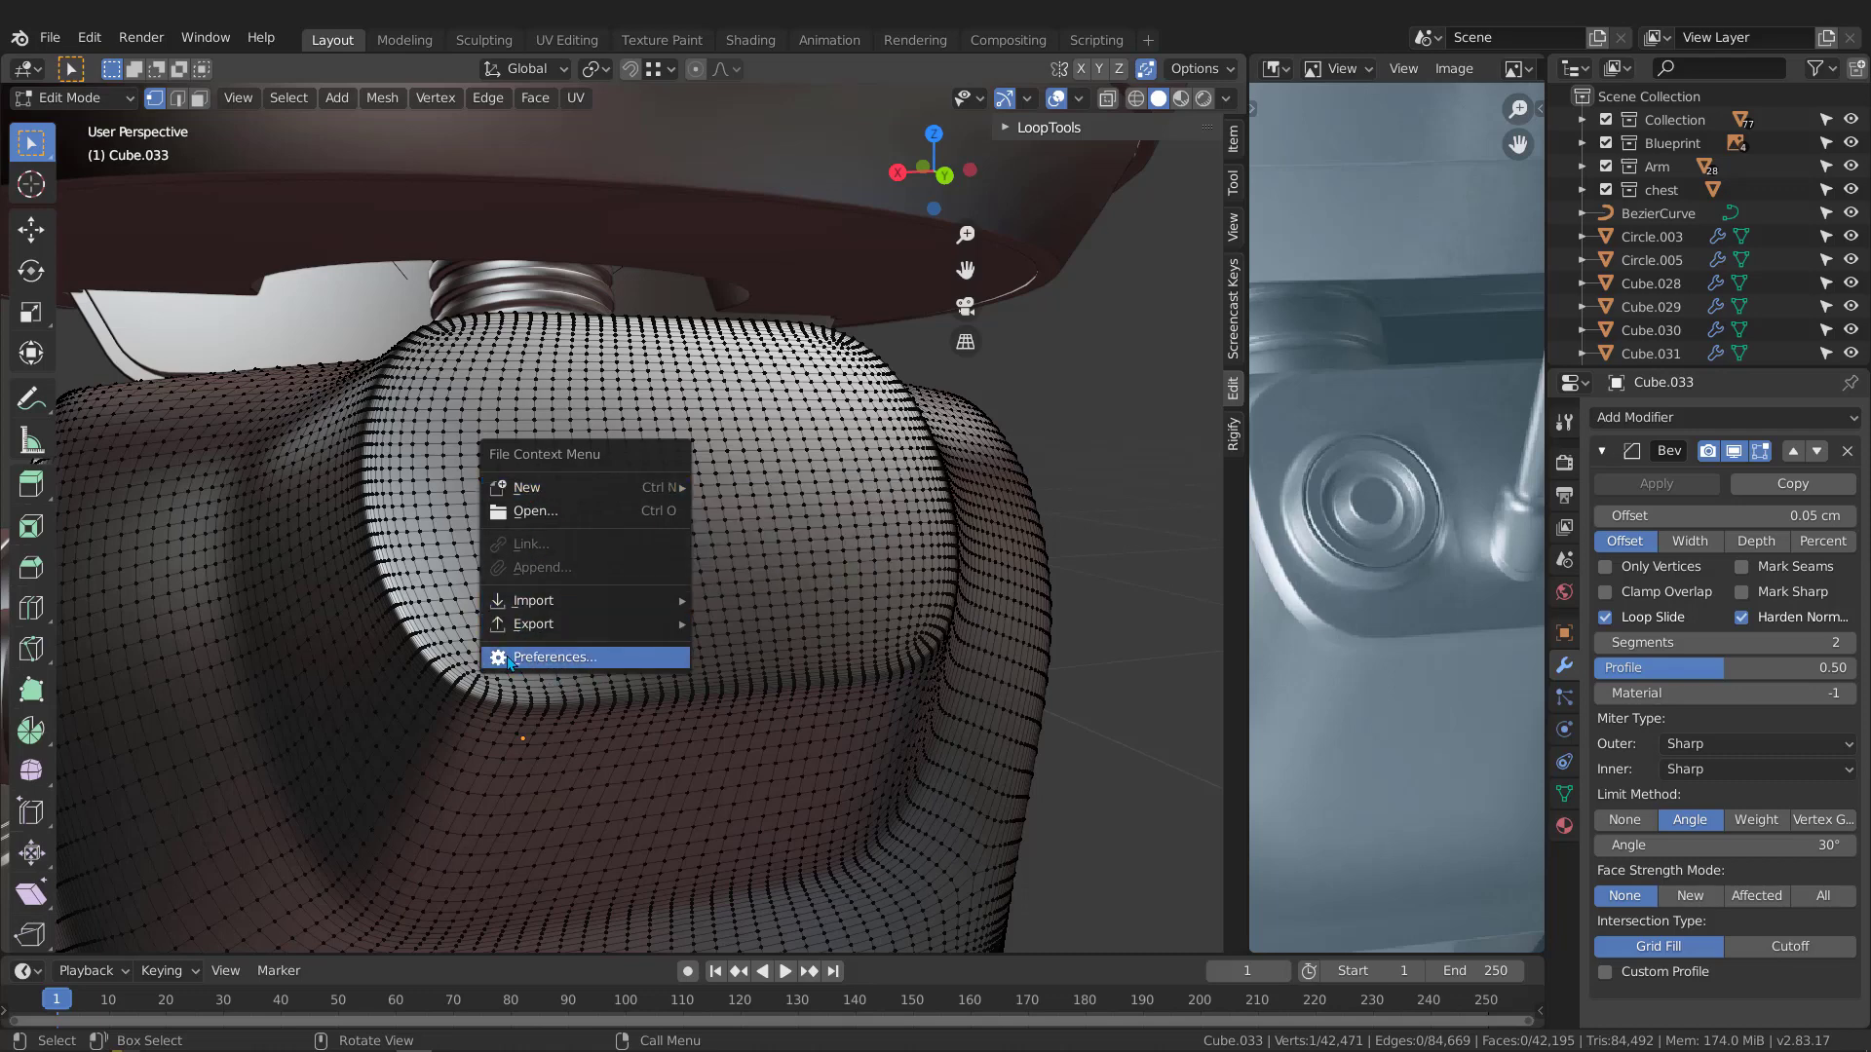
{"action": "left_click", "coordinate": [543, 660]}
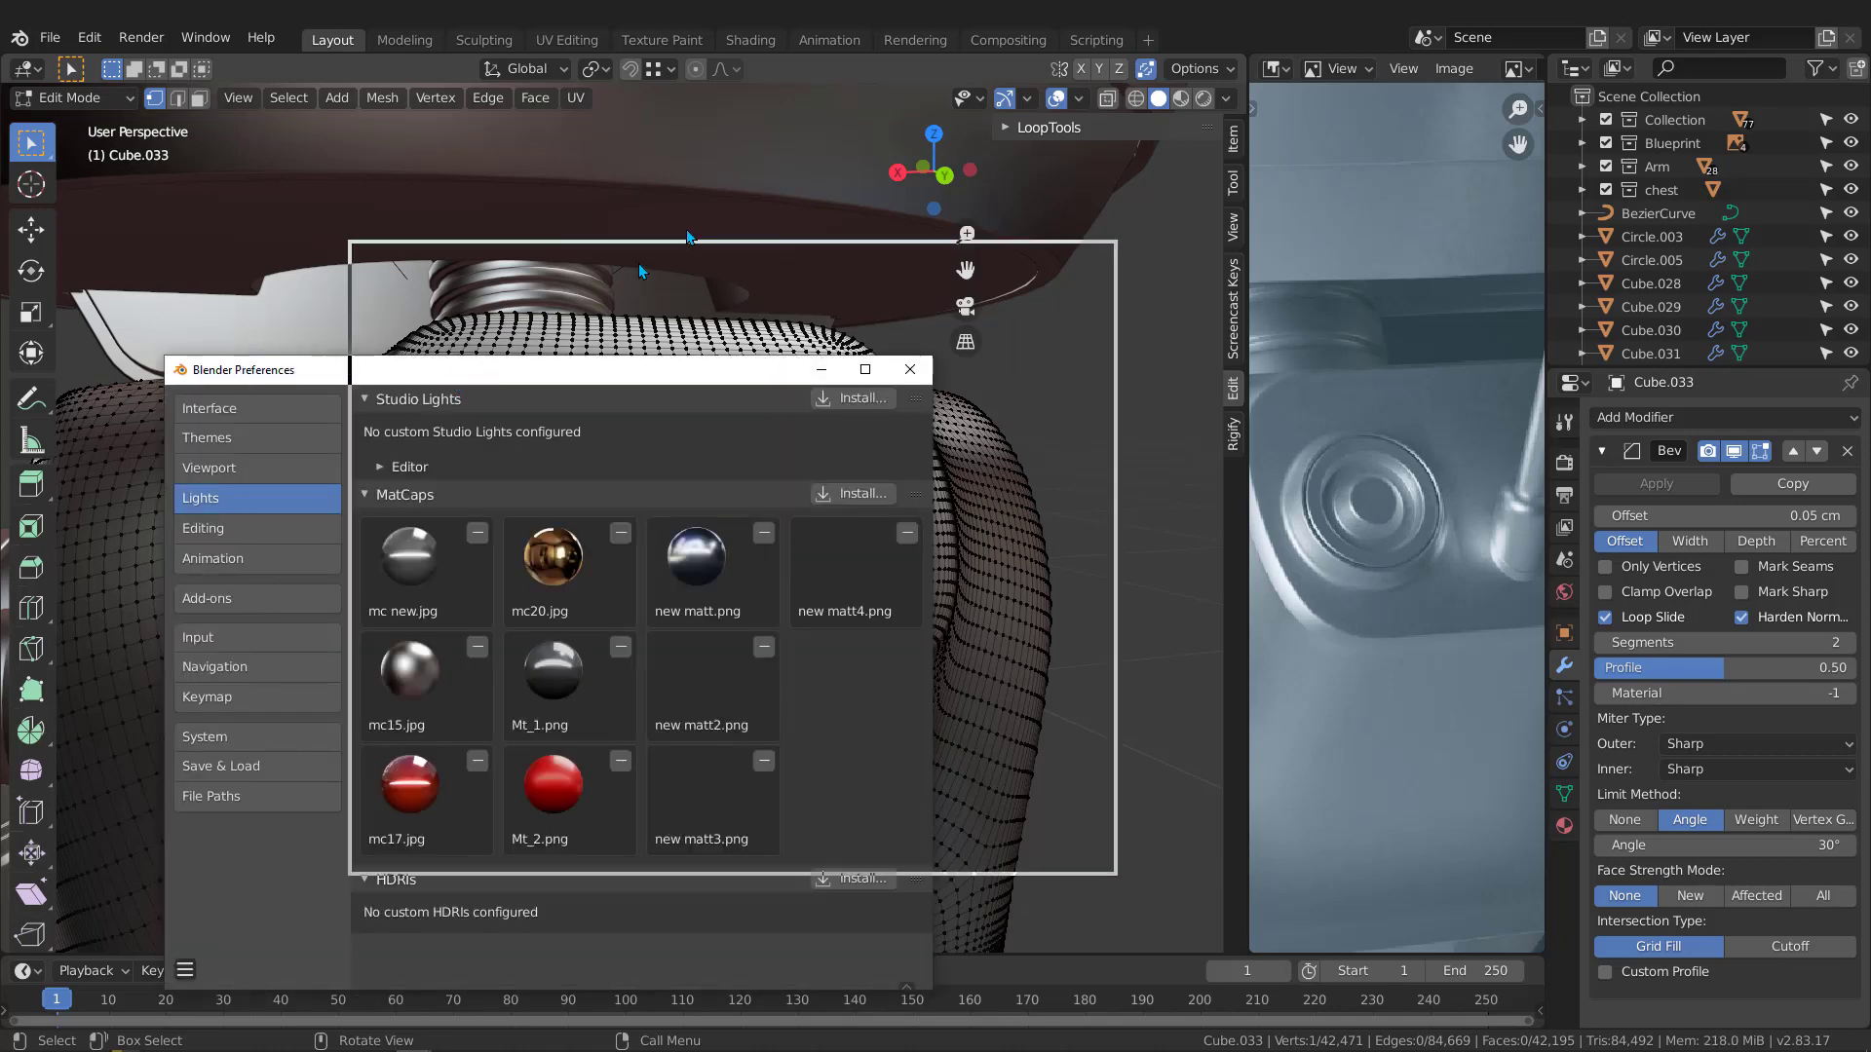
{"action": "left_click", "coordinate": [476, 448]}
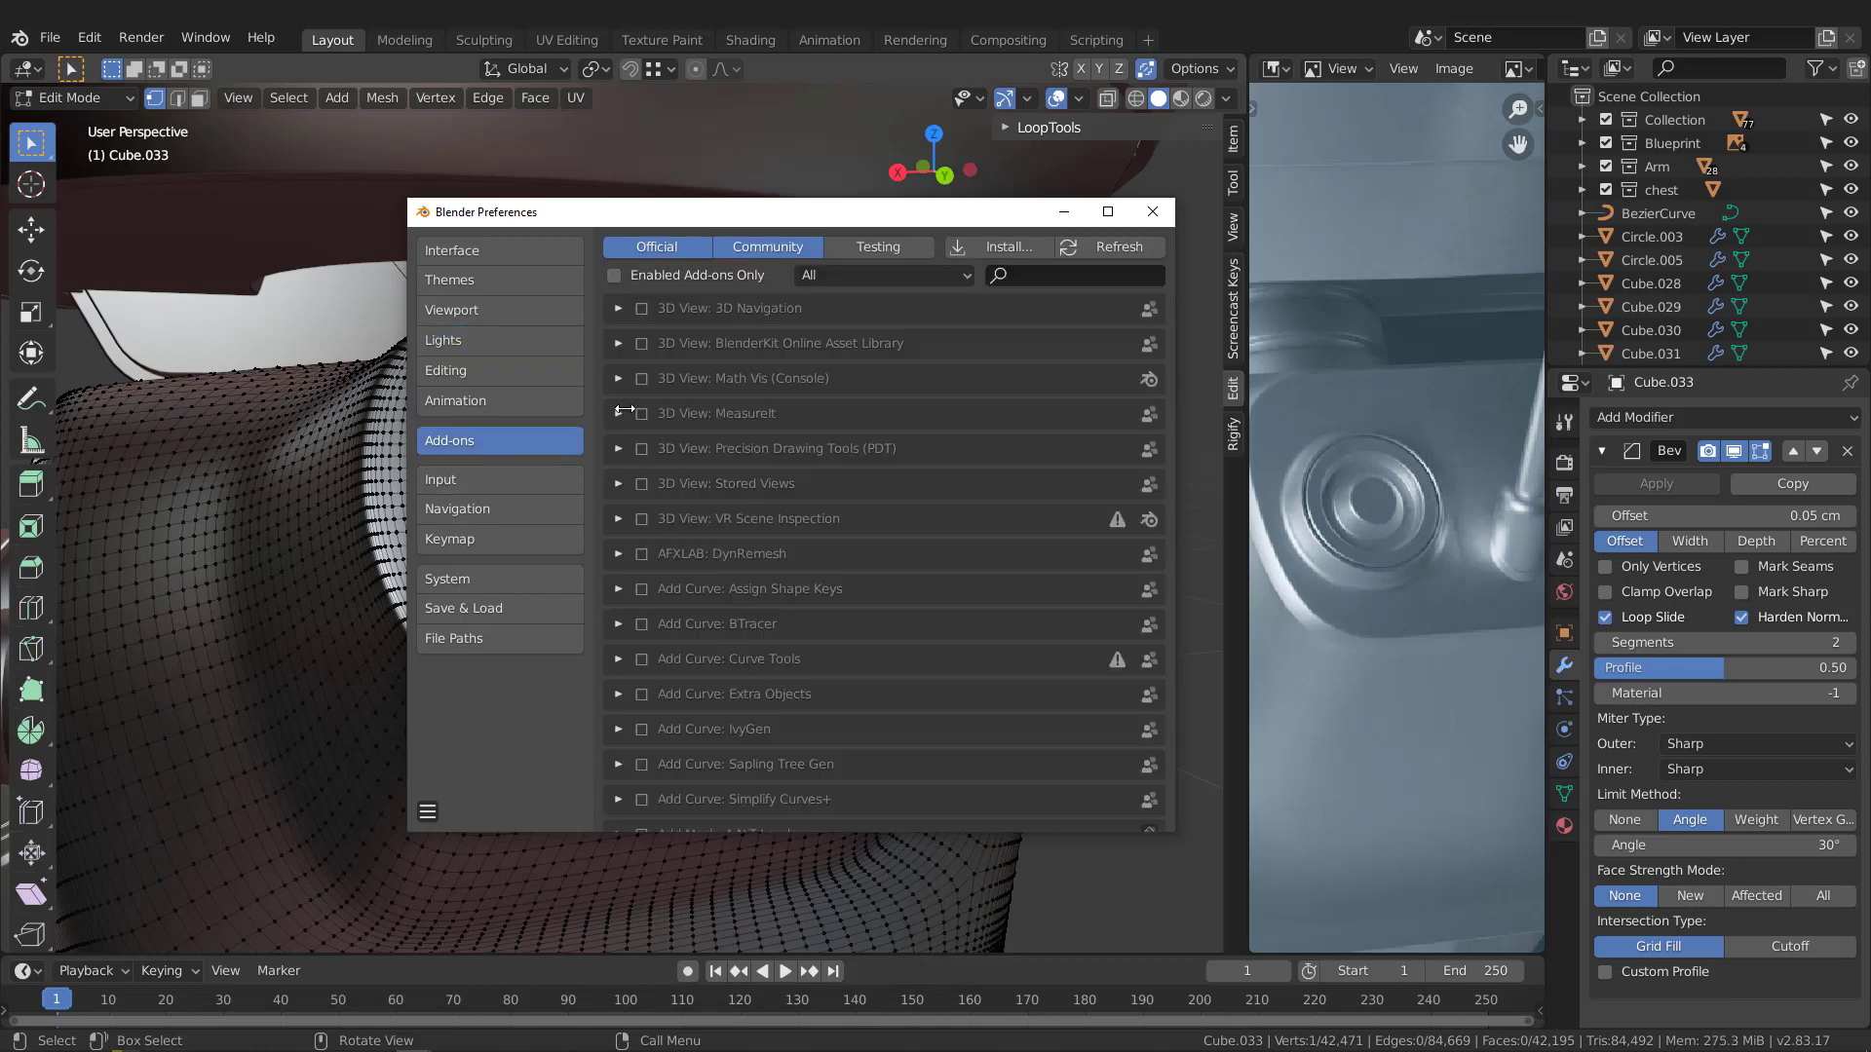
{"action": "left_click", "coordinate": [1063, 273]}
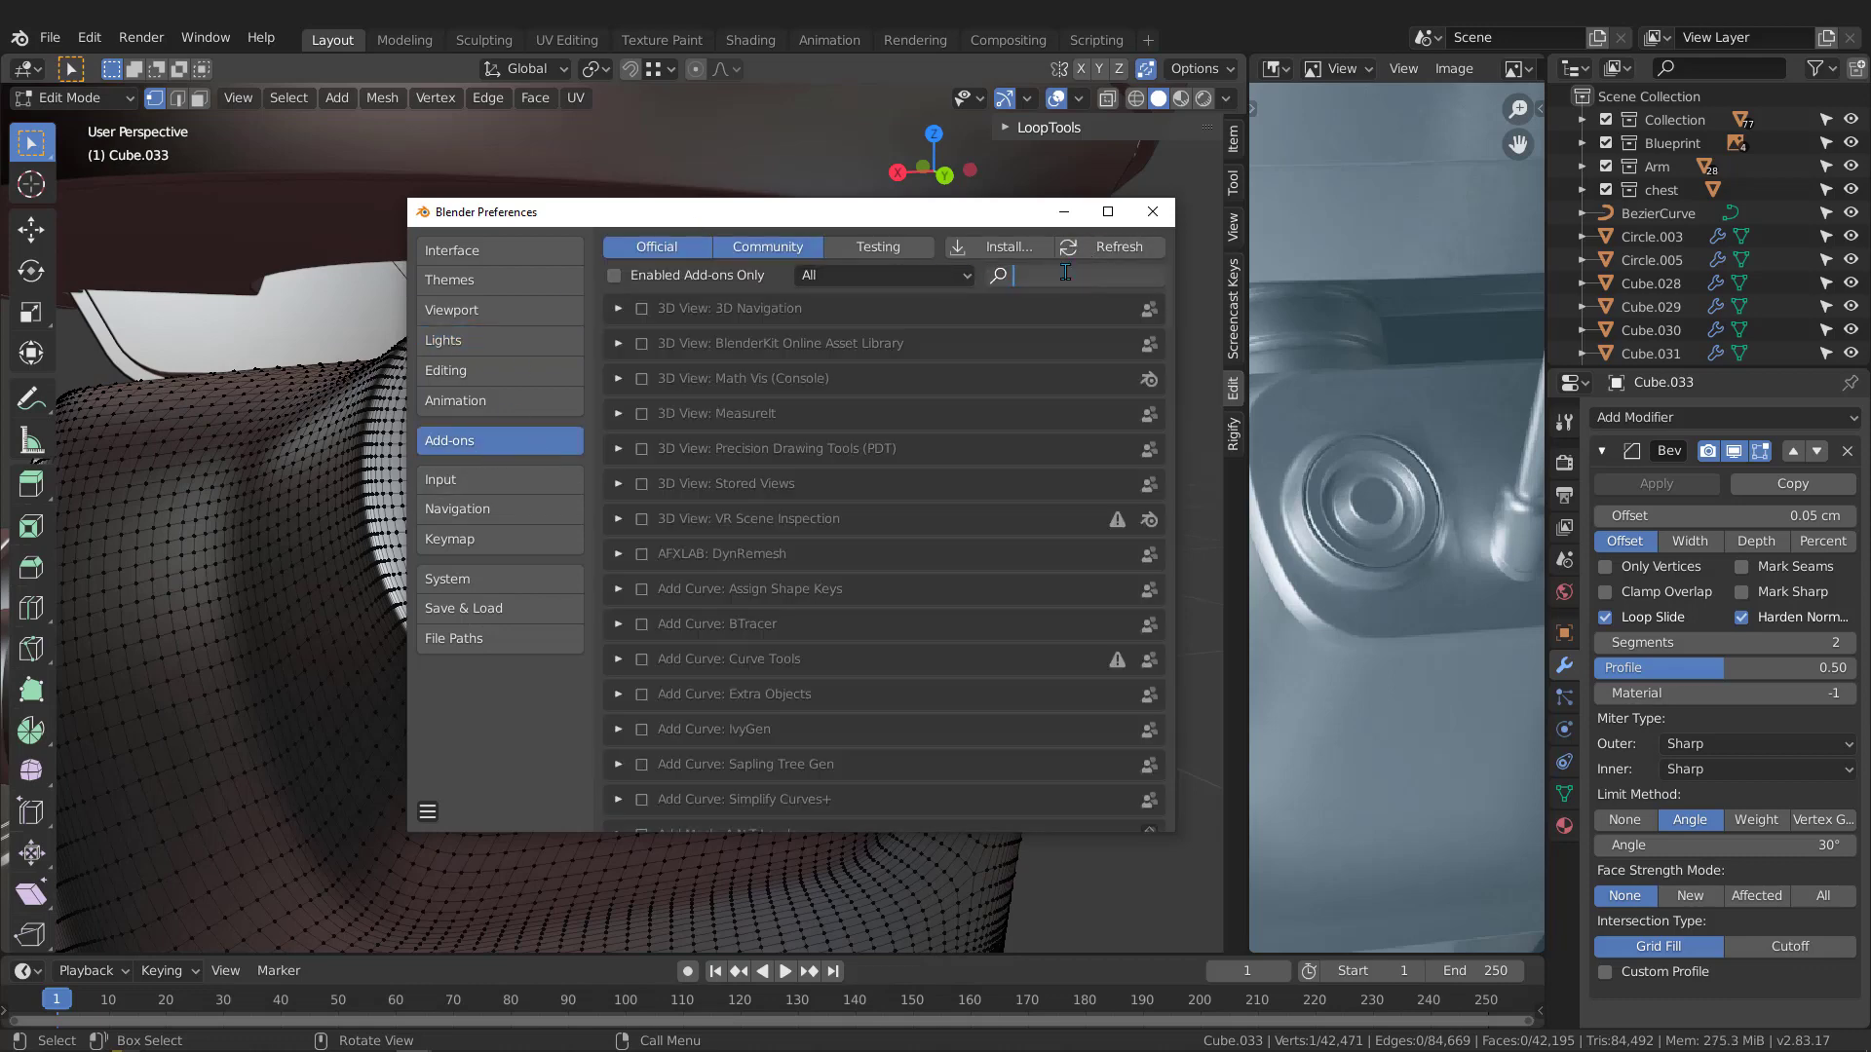
{"action": "type", "text": "loop"}
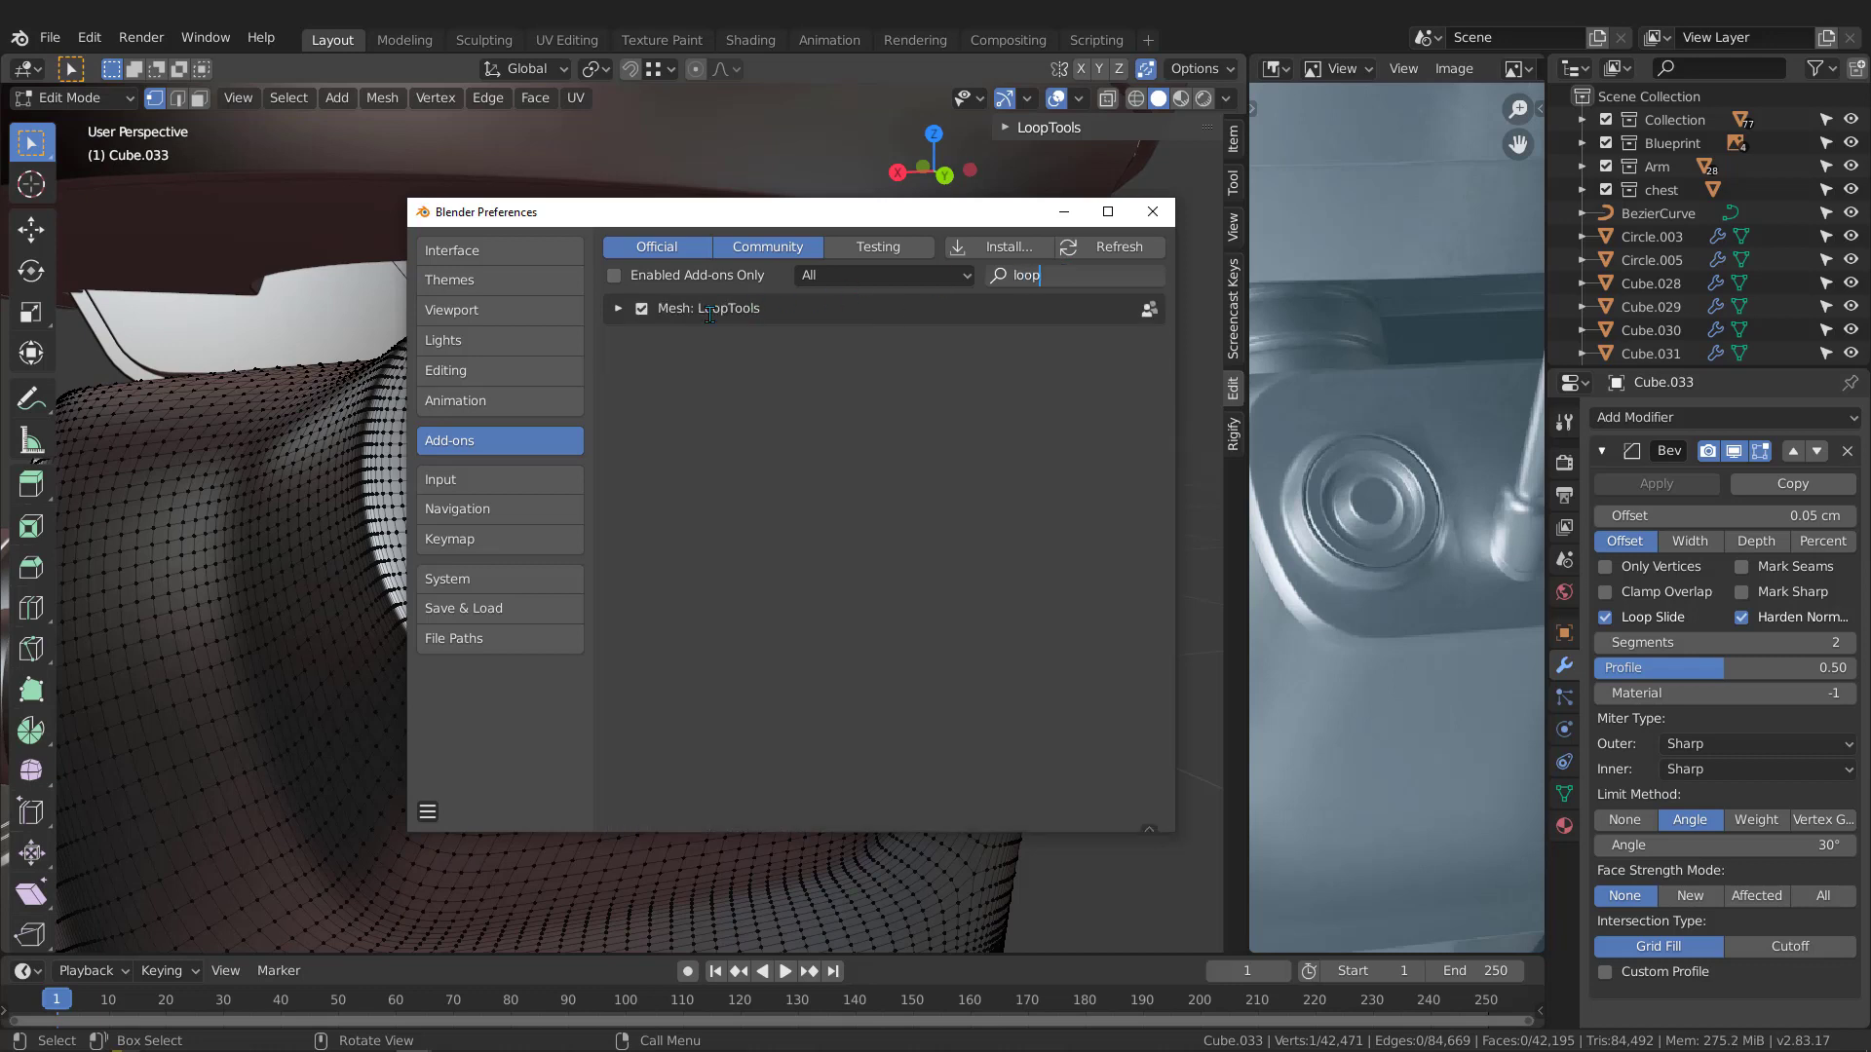
{"action": "key", "text": "Return"}
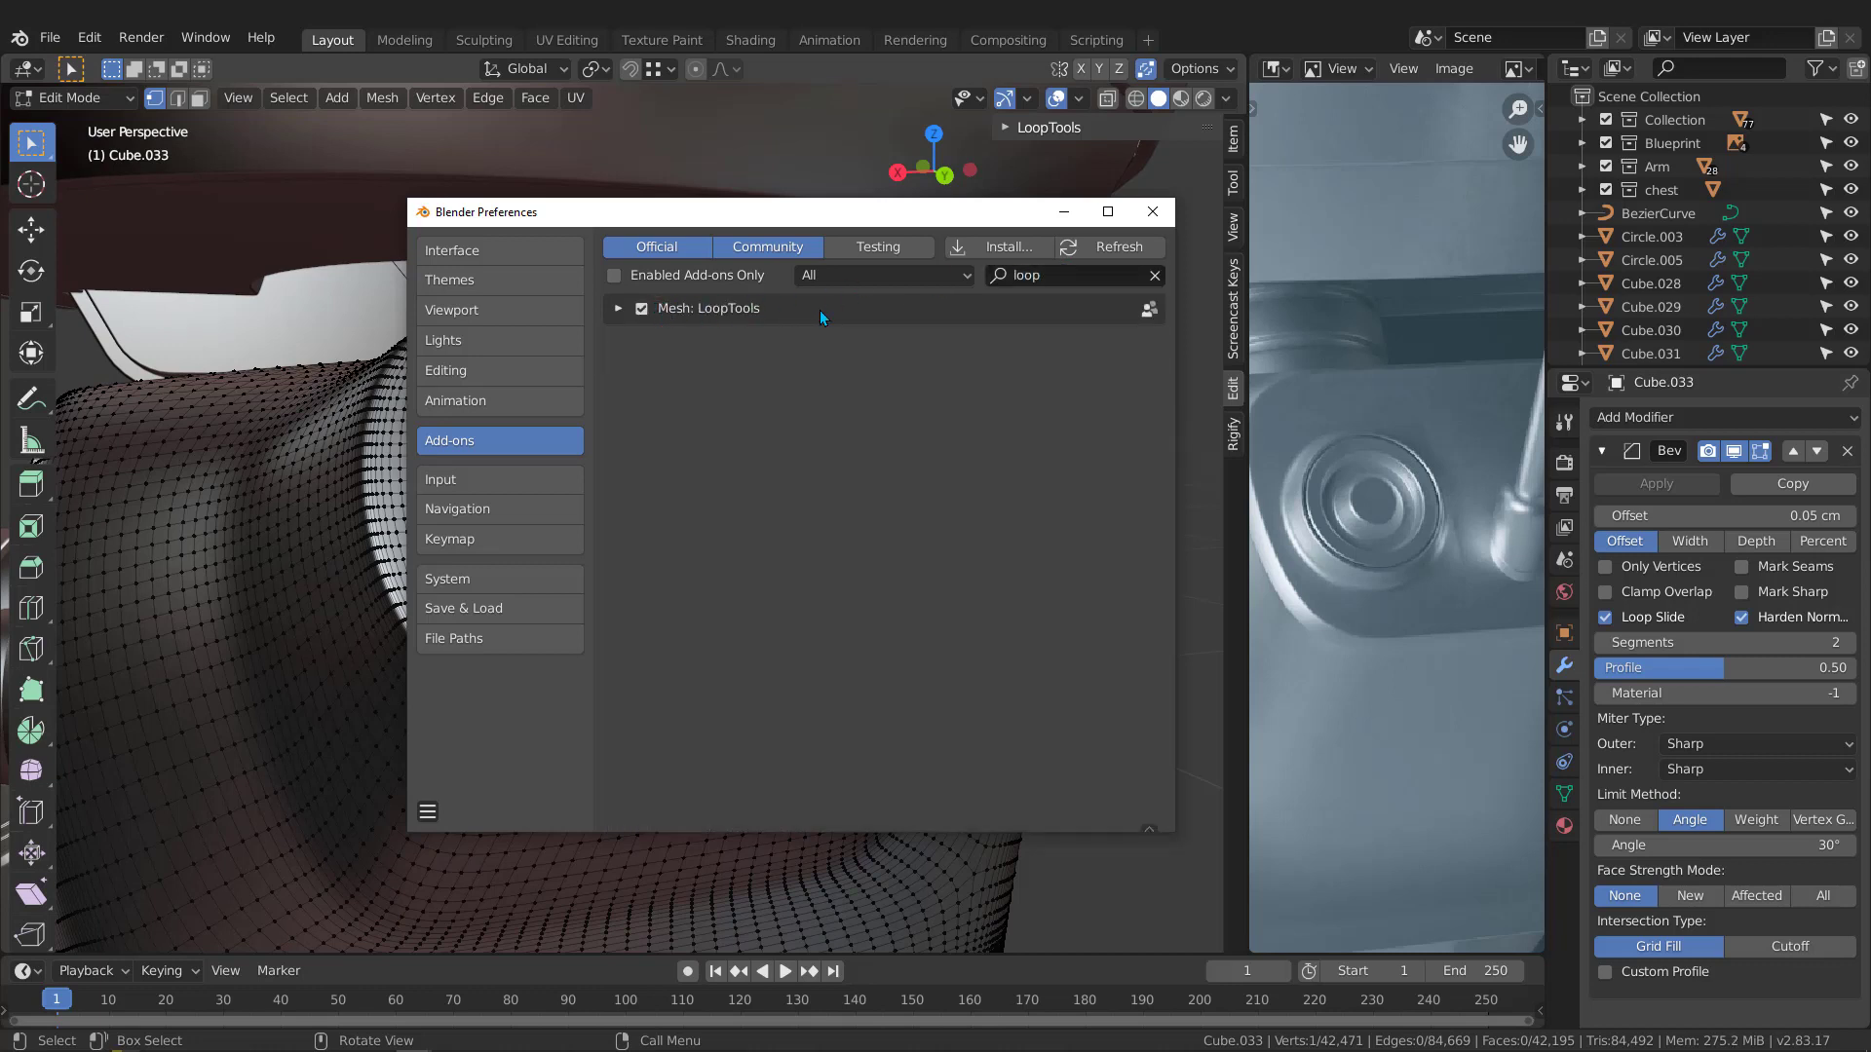
{"action": "left_click", "coordinate": [1151, 211]}
In face select mode, pick a face in the left half of the raised back panel and grow the selection six times
{"action": "middle_click_drag", "start_coordinate": [585, 500], "coordinate": [568, 440]}
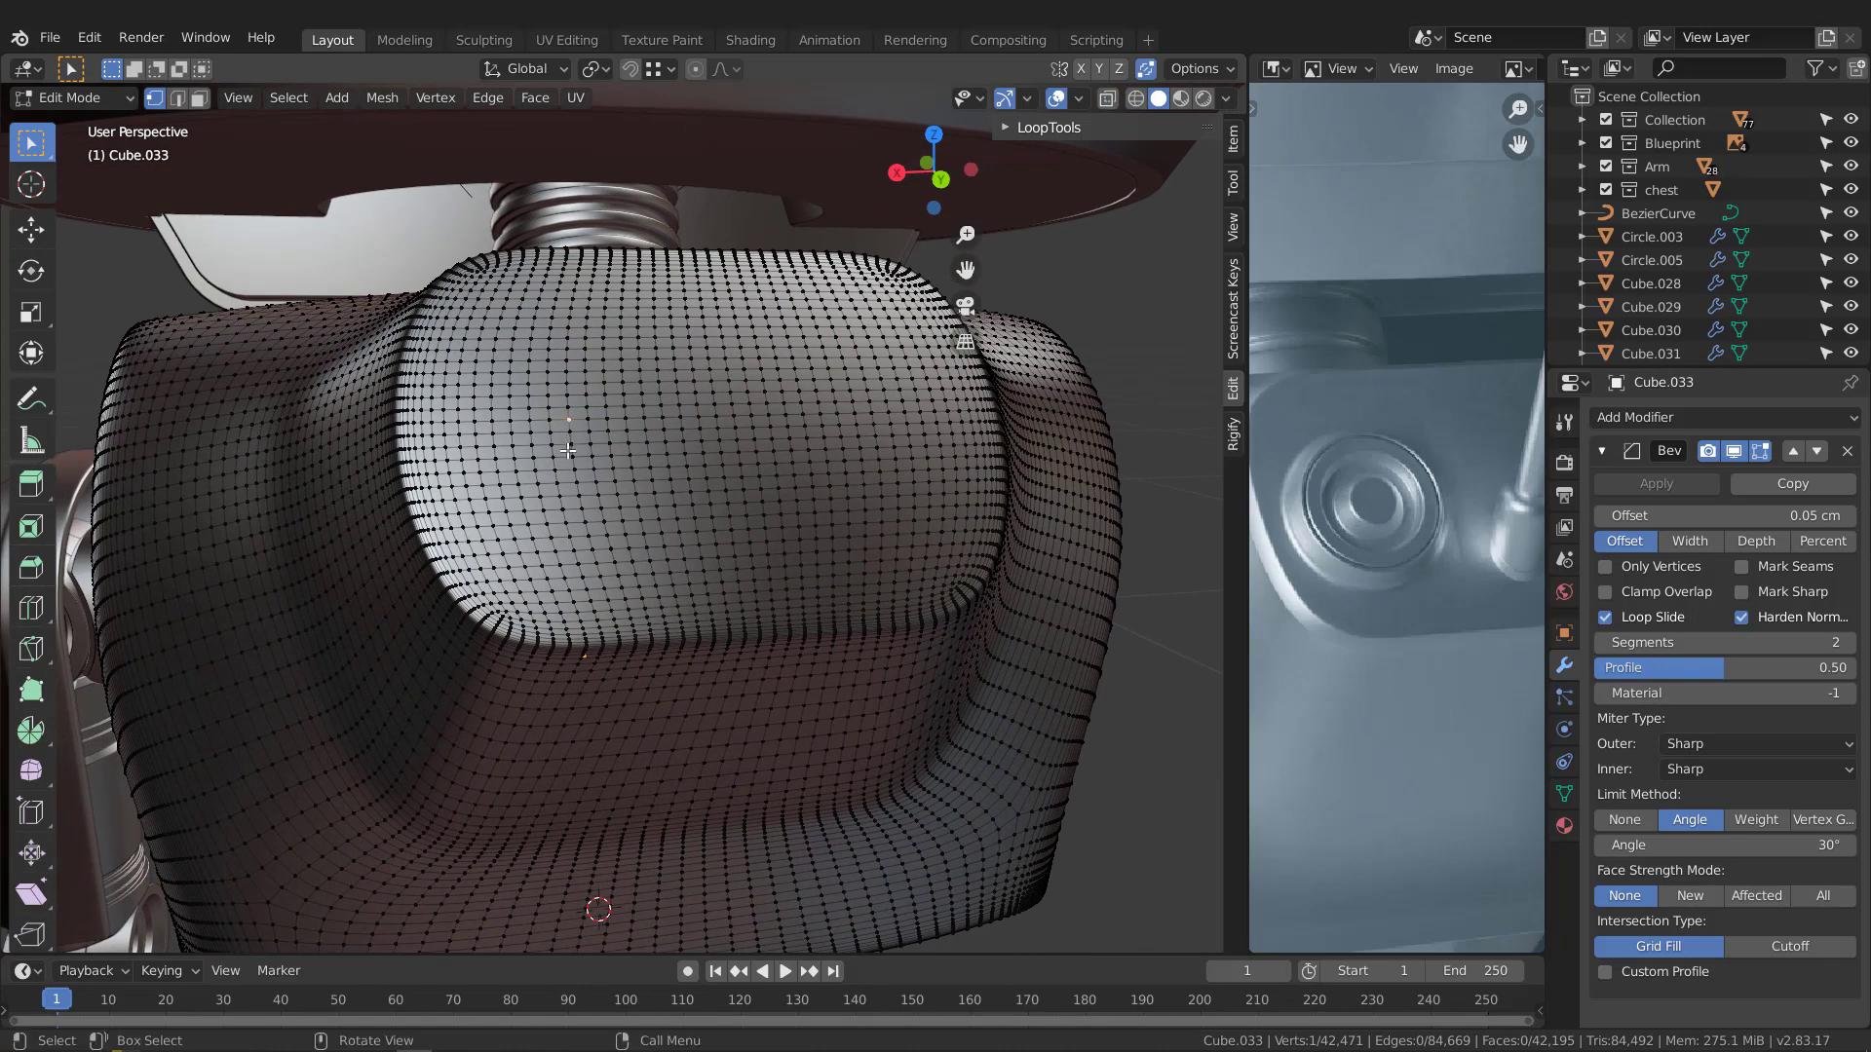
{"action": "key", "text": "3"}
{"action": "scroll", "coordinate": [568, 451], "scroll_direction": "up", "scroll_amount": 2}
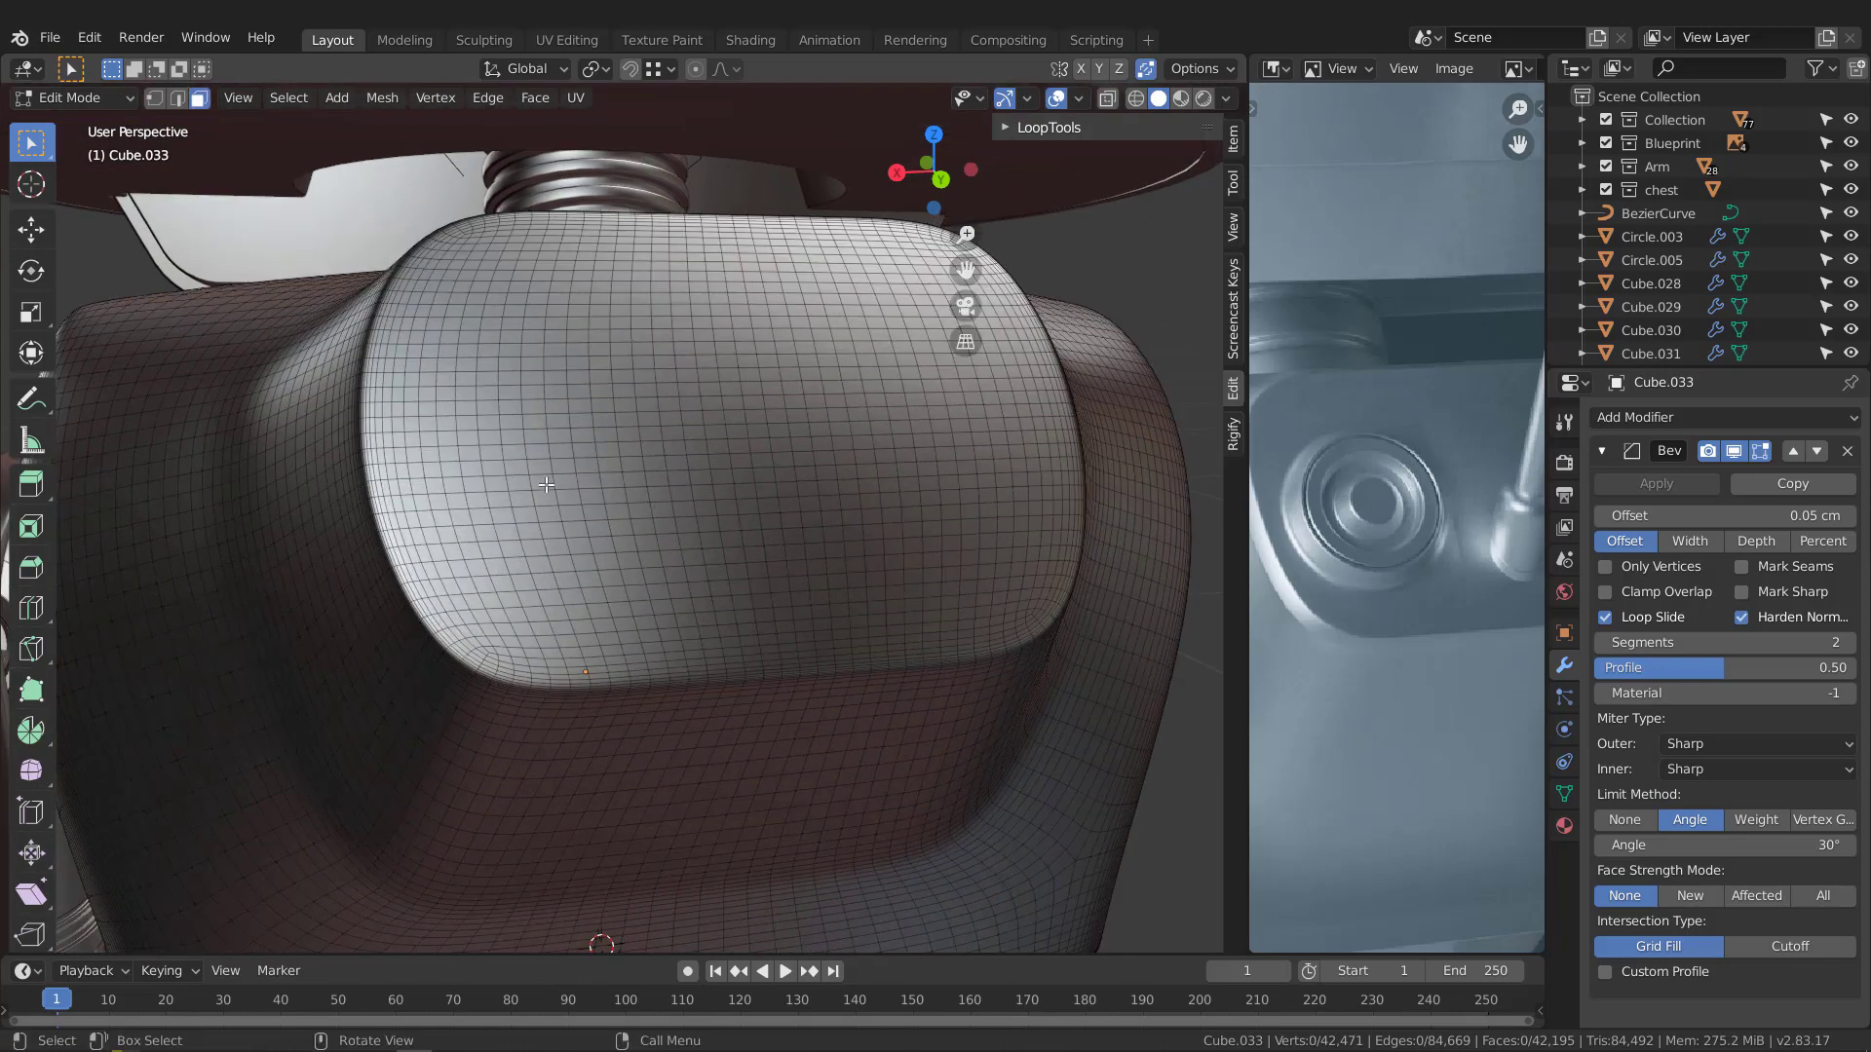
{"action": "left_click", "coordinate": [545, 484]}
{"action": "mouse_move", "coordinate": [593, 485]}
{"action": "middle_mouse_down"}
{"action": "mouse_move", "coordinate": [543, 418]}
{"action": "mouse_move", "coordinate": [575, 474]}
{"action": "middle_mouse_up"}
{"action": "left_click", "coordinate": [590, 467]}
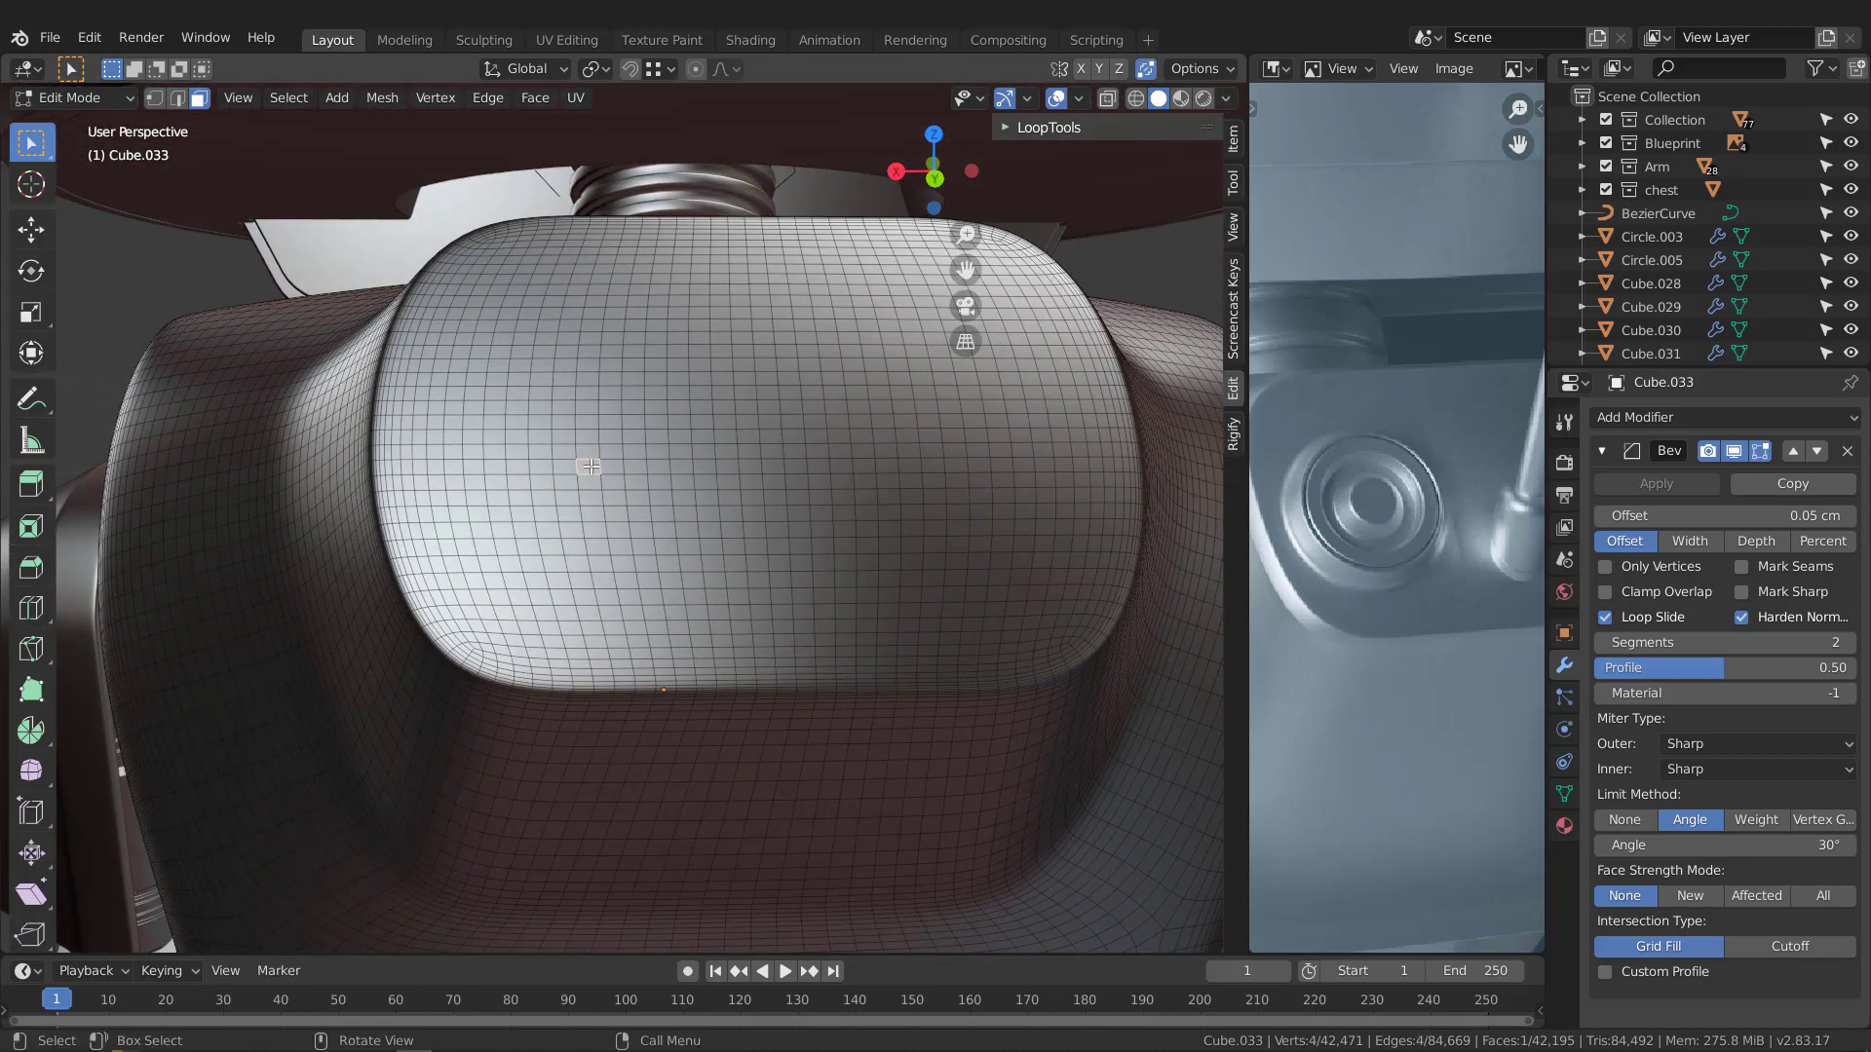
{"action": "key", "text": "ctrl+KP_Add"}
{"action": "key", "text": "ctrl+KP_Add"}
{"action": "key", "text": "ctrl+KP_Add"}
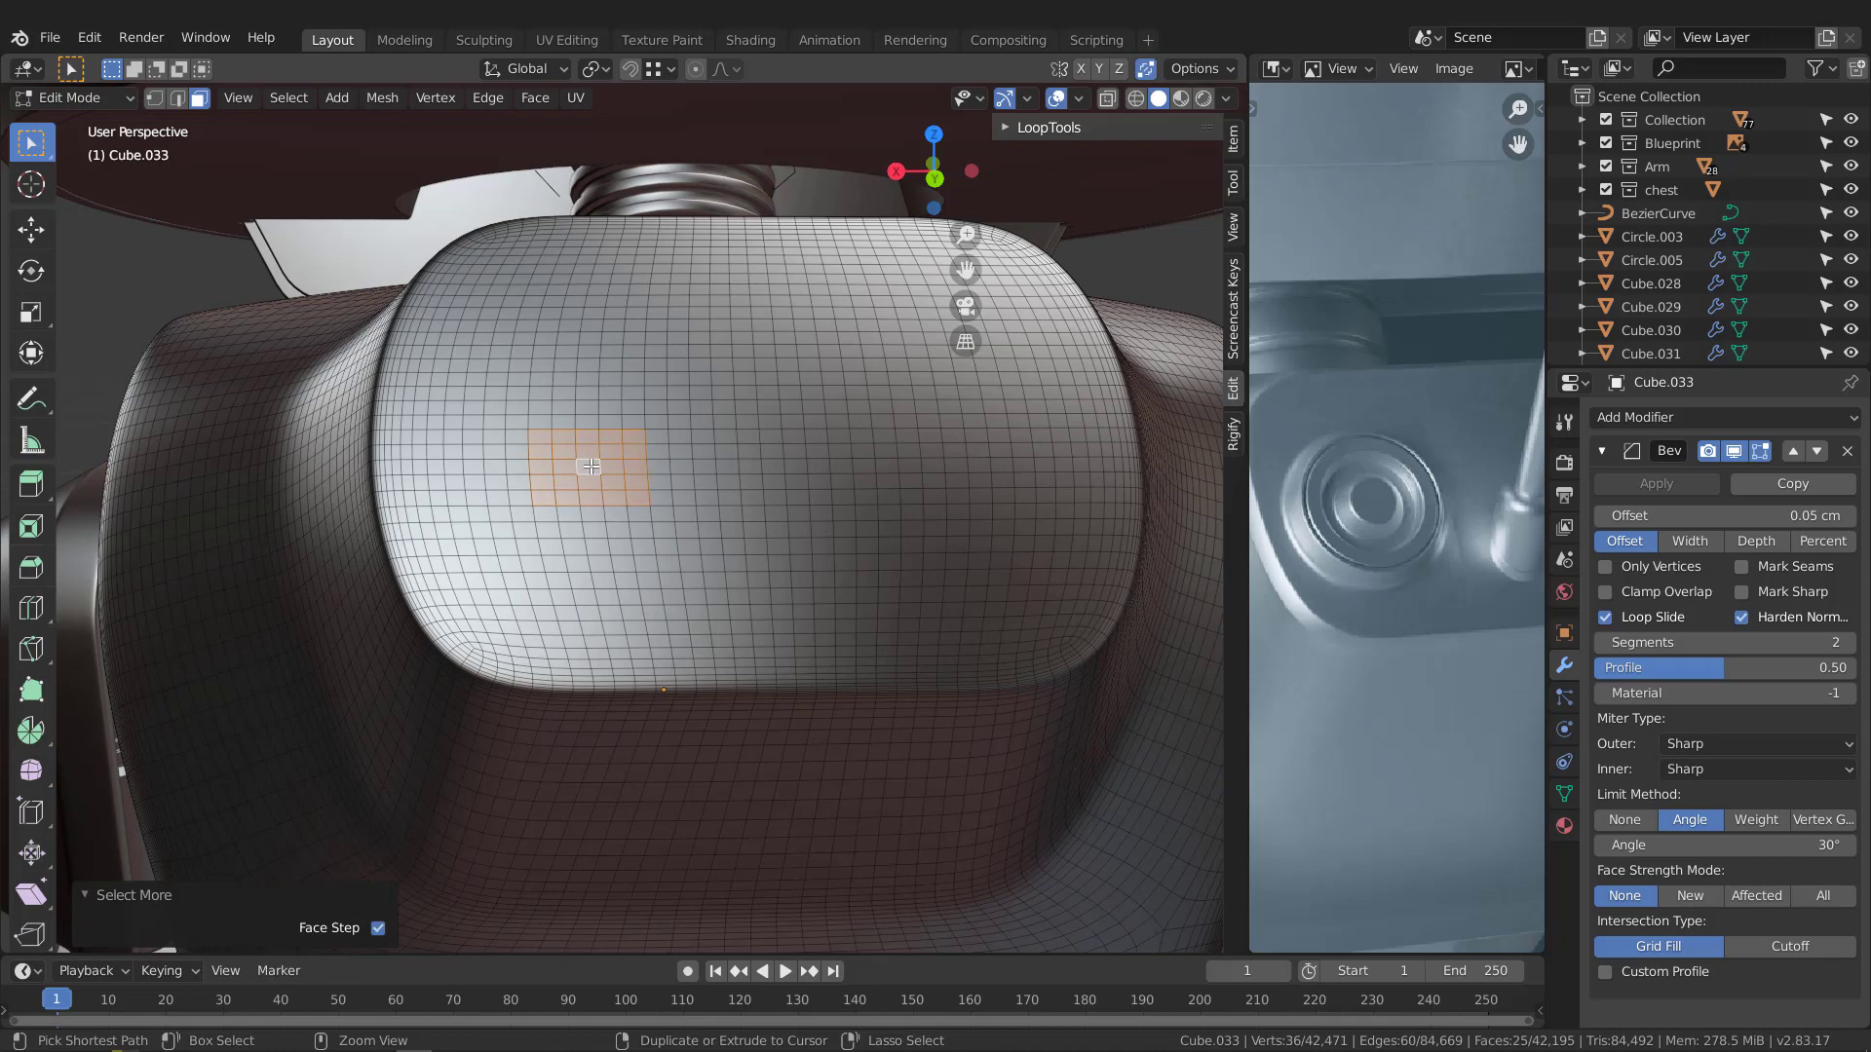
{"action": "key", "text": "ctrl+KP_Add"}
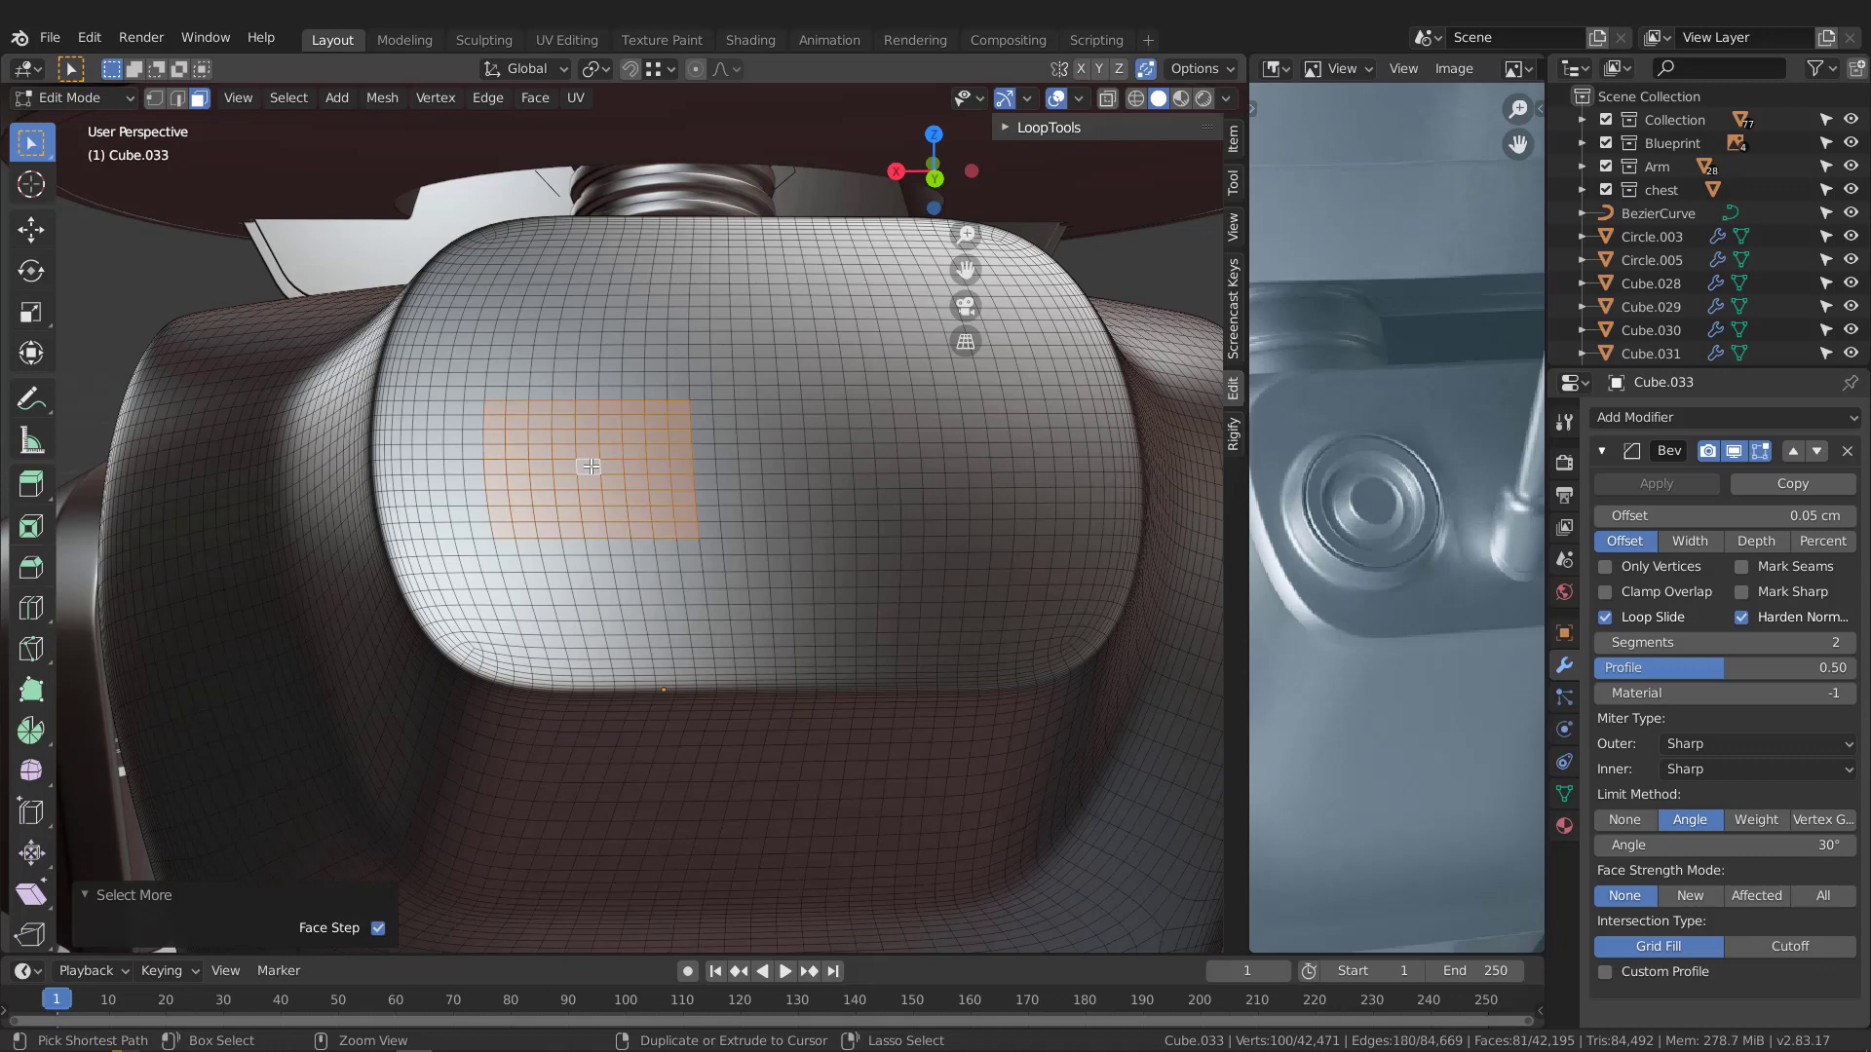
{"action": "key", "text": "ctrl+KP_Add"}
{"action": "middle_click_drag", "start_coordinate": [589, 466], "coordinate": [600, 461]}
{"action": "key", "text": "ctrl+KP_Add"}
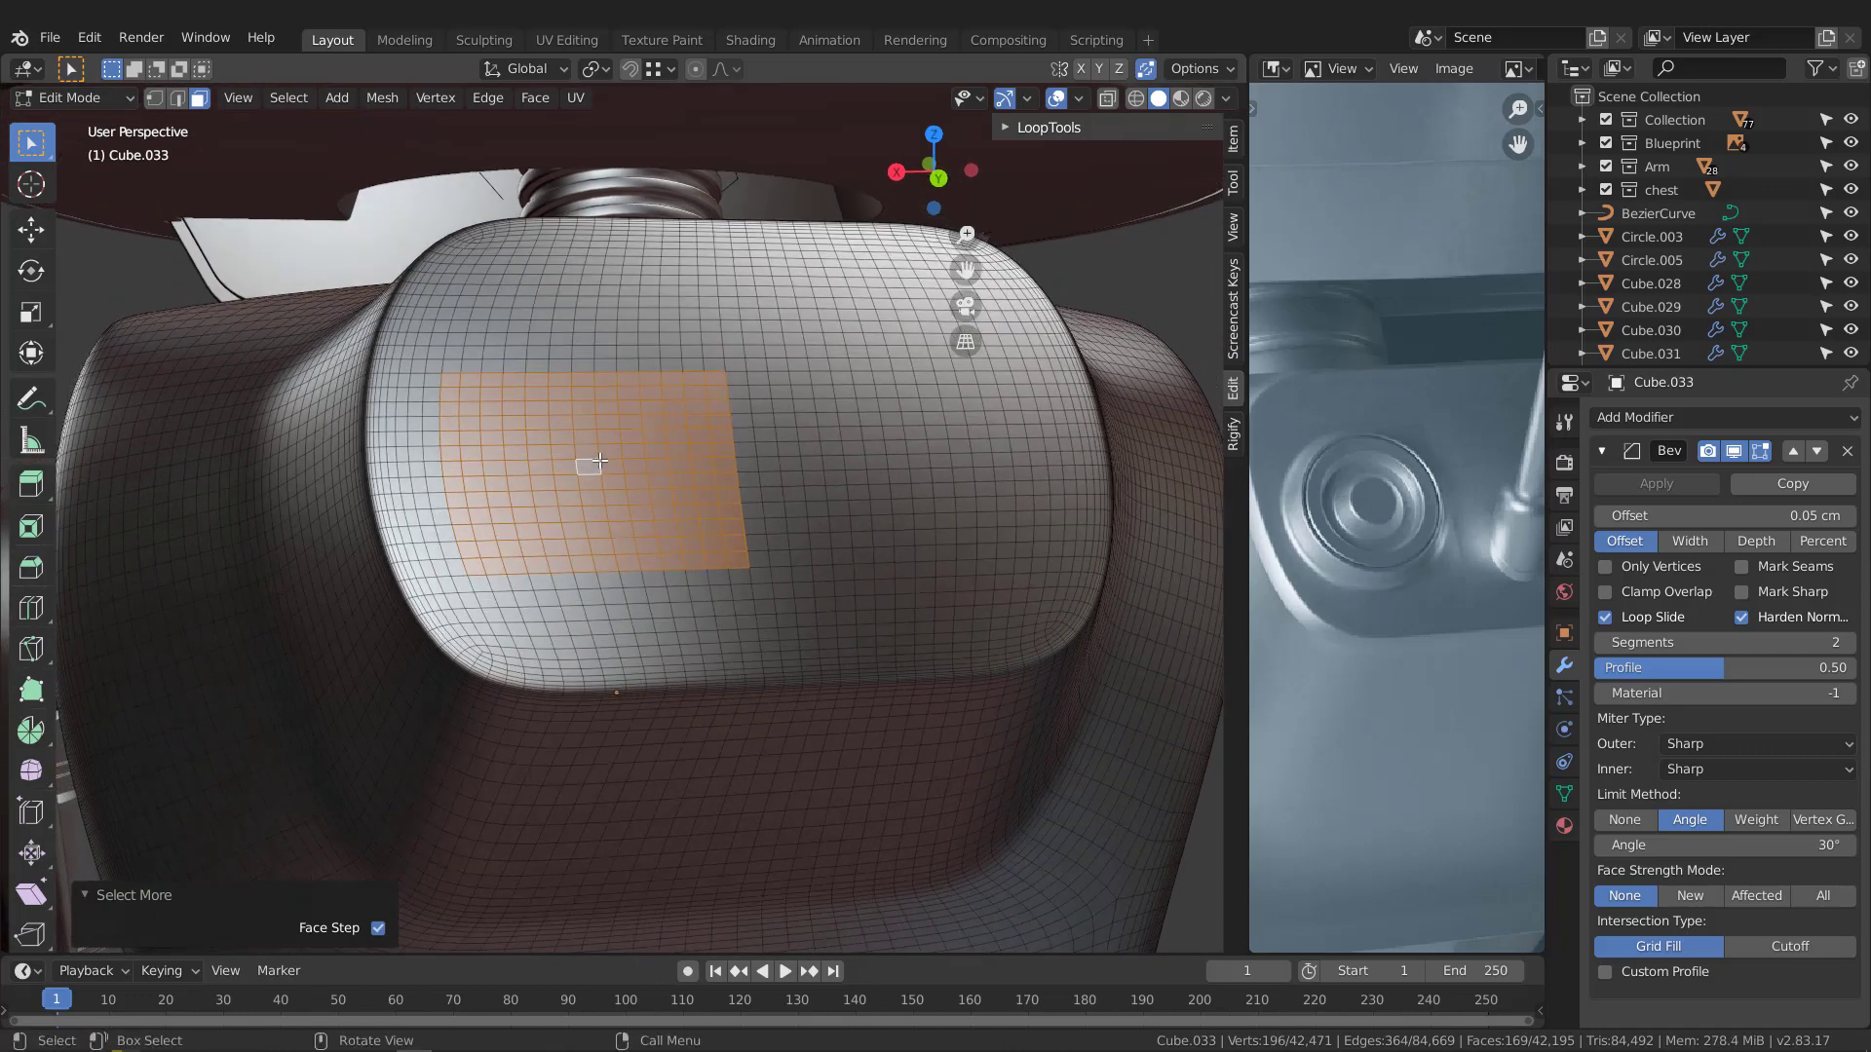
Shape the selected face patch with LoopTools Circle and scale it to about 0.815
{"action": "right_click", "coordinate": [587, 429]}
{"action": "mouse_move", "coordinate": [569, 395]}
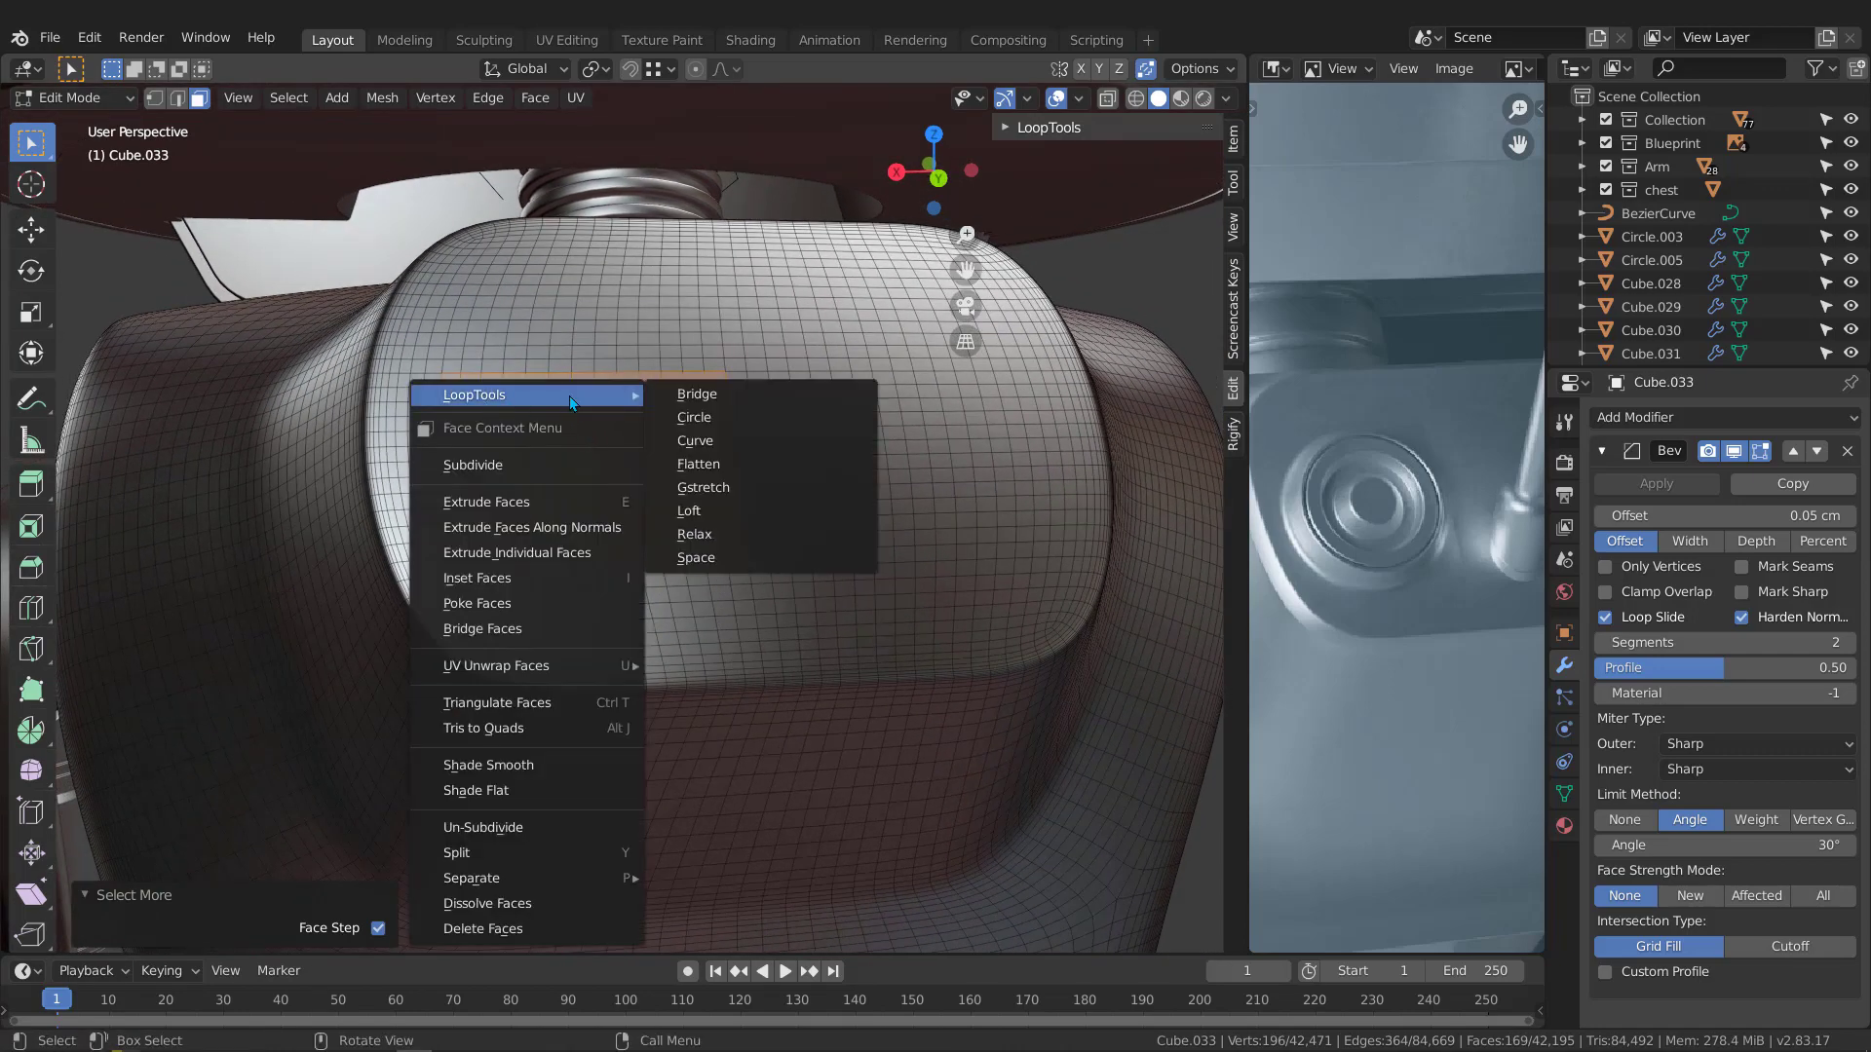
{"action": "left_click", "coordinate": [711, 417]}
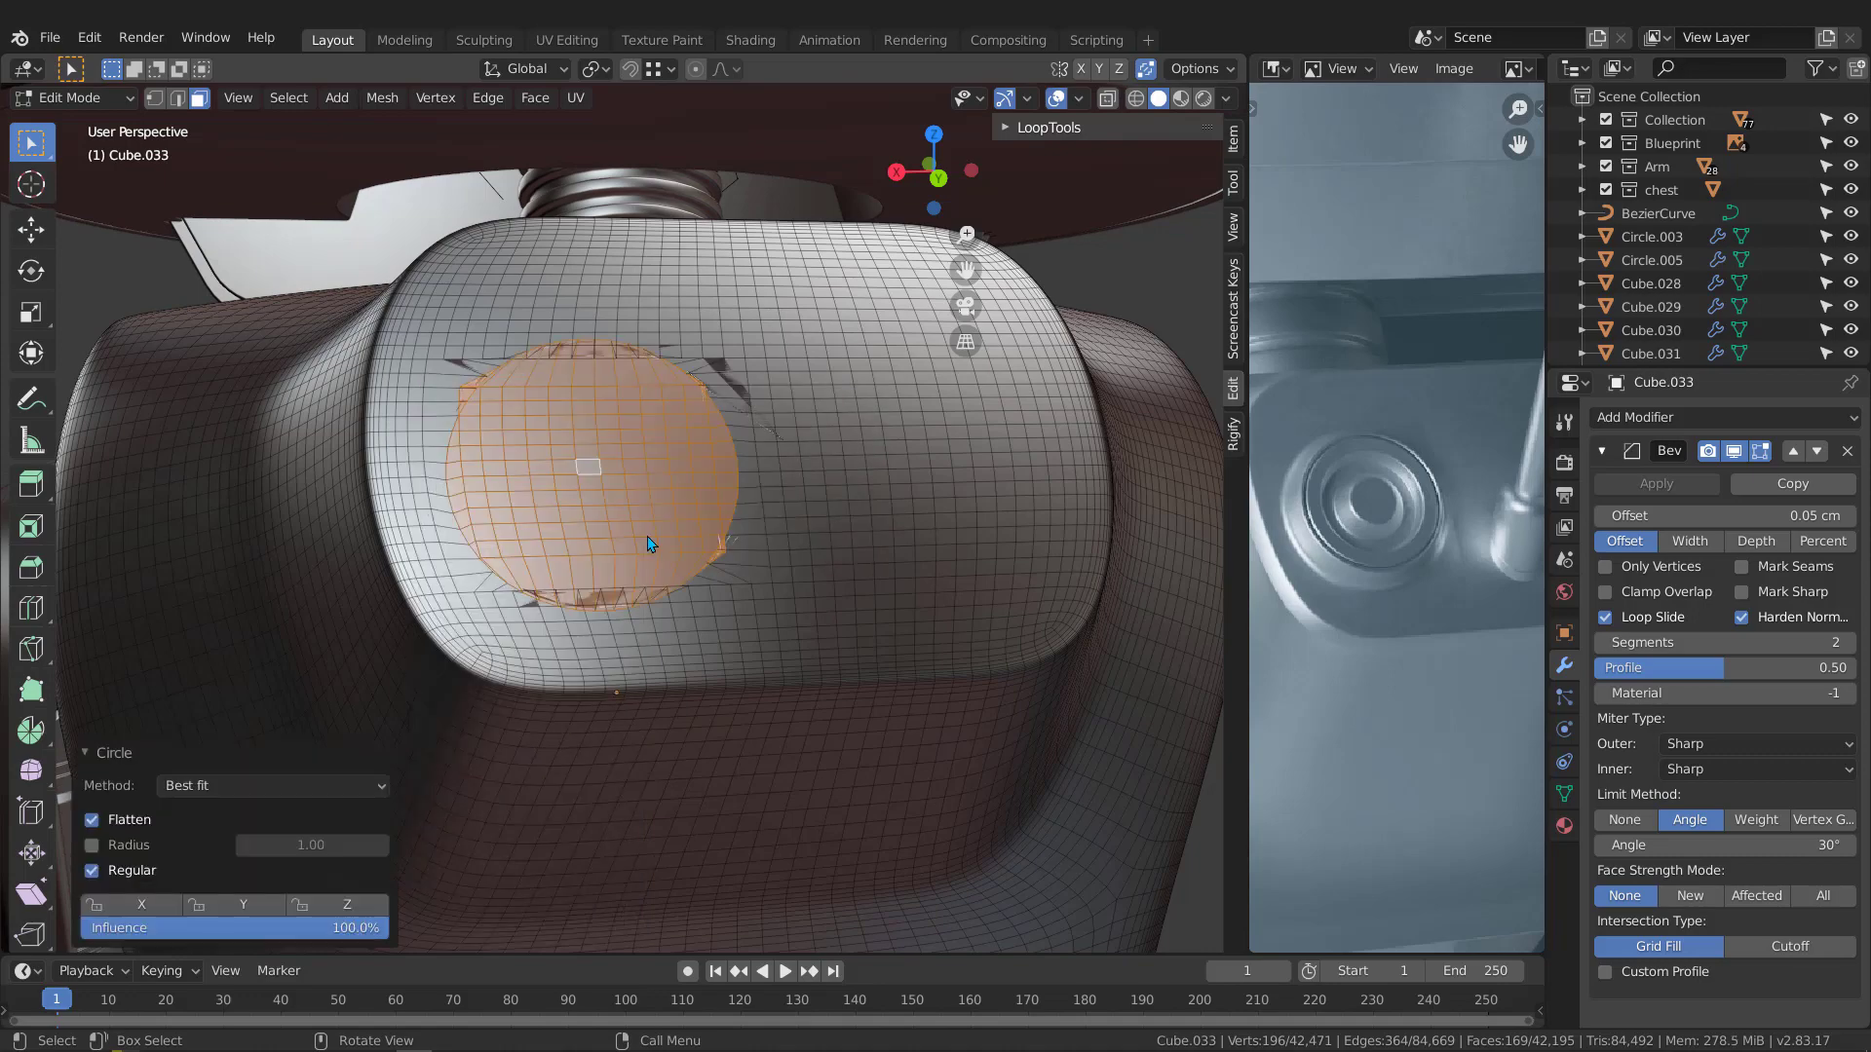
{"action": "middle_click_drag", "start_coordinate": [637, 515], "coordinate": [565, 362]}
{"action": "key", "text": "KP_Decimal"}
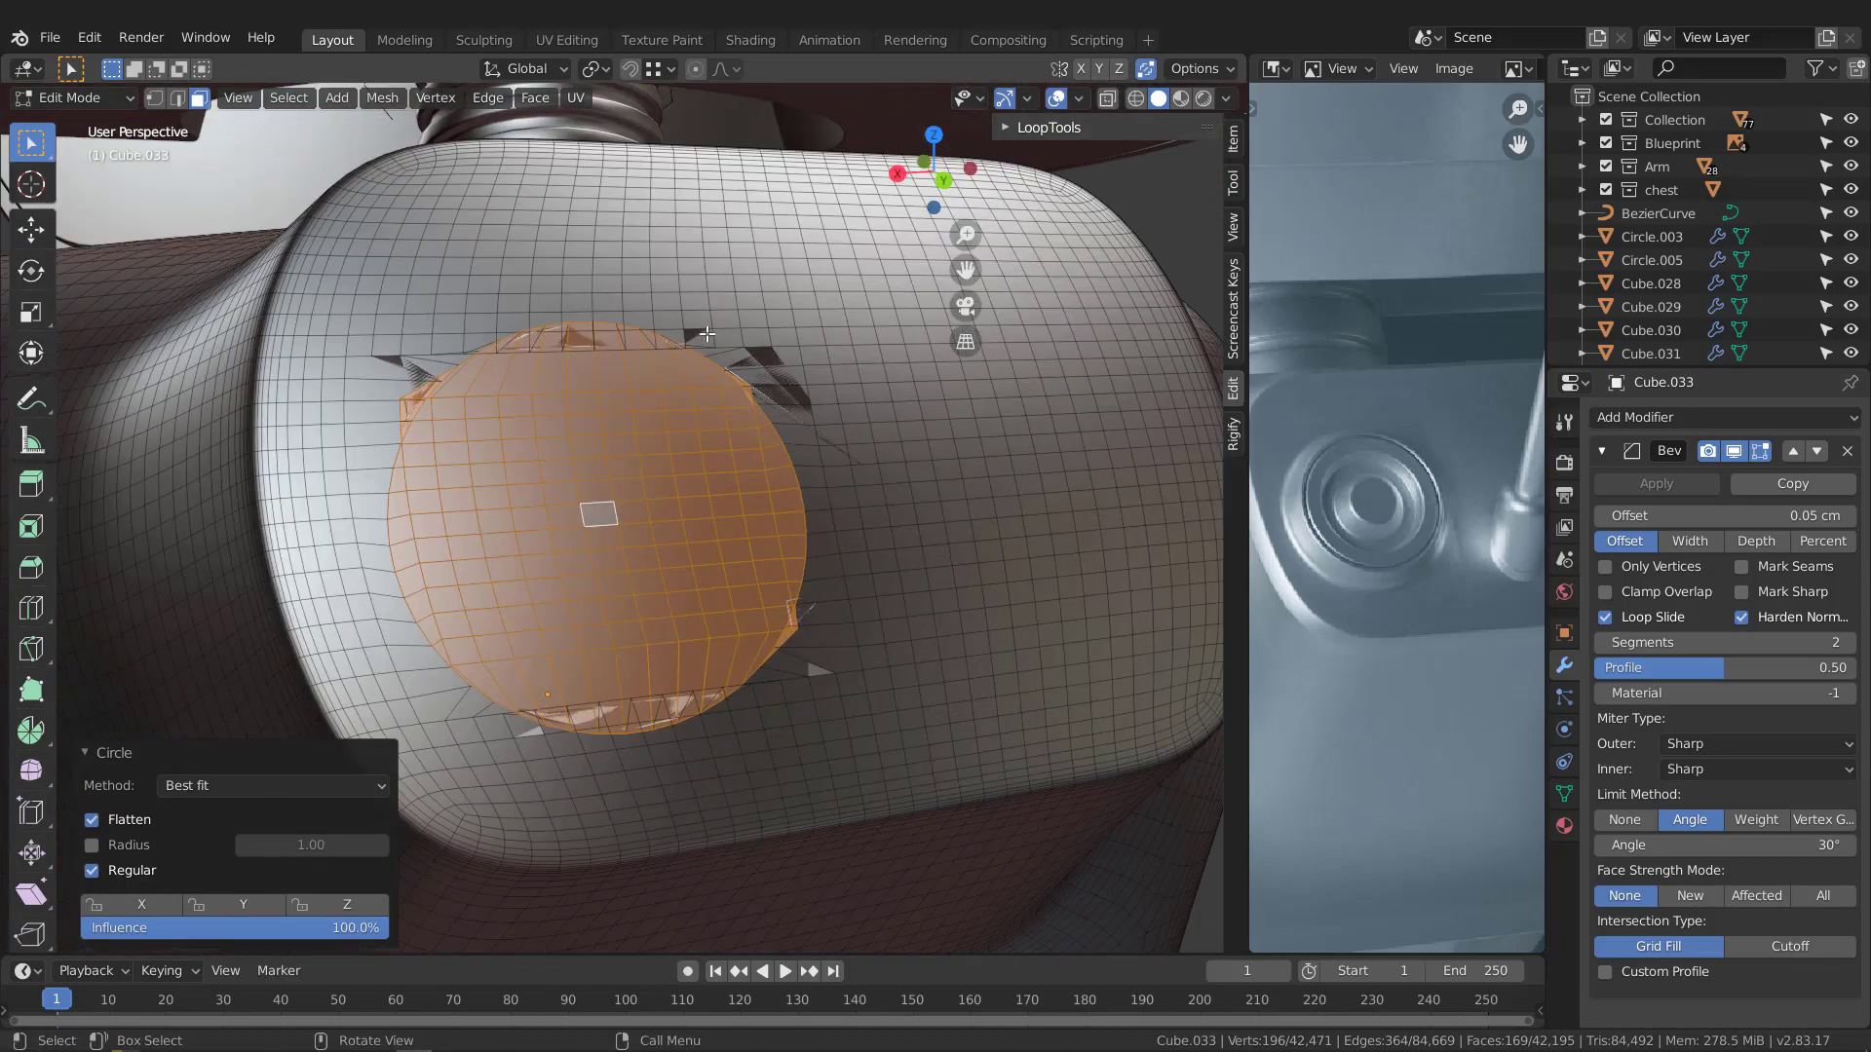
{"action": "key", "text": "s"}
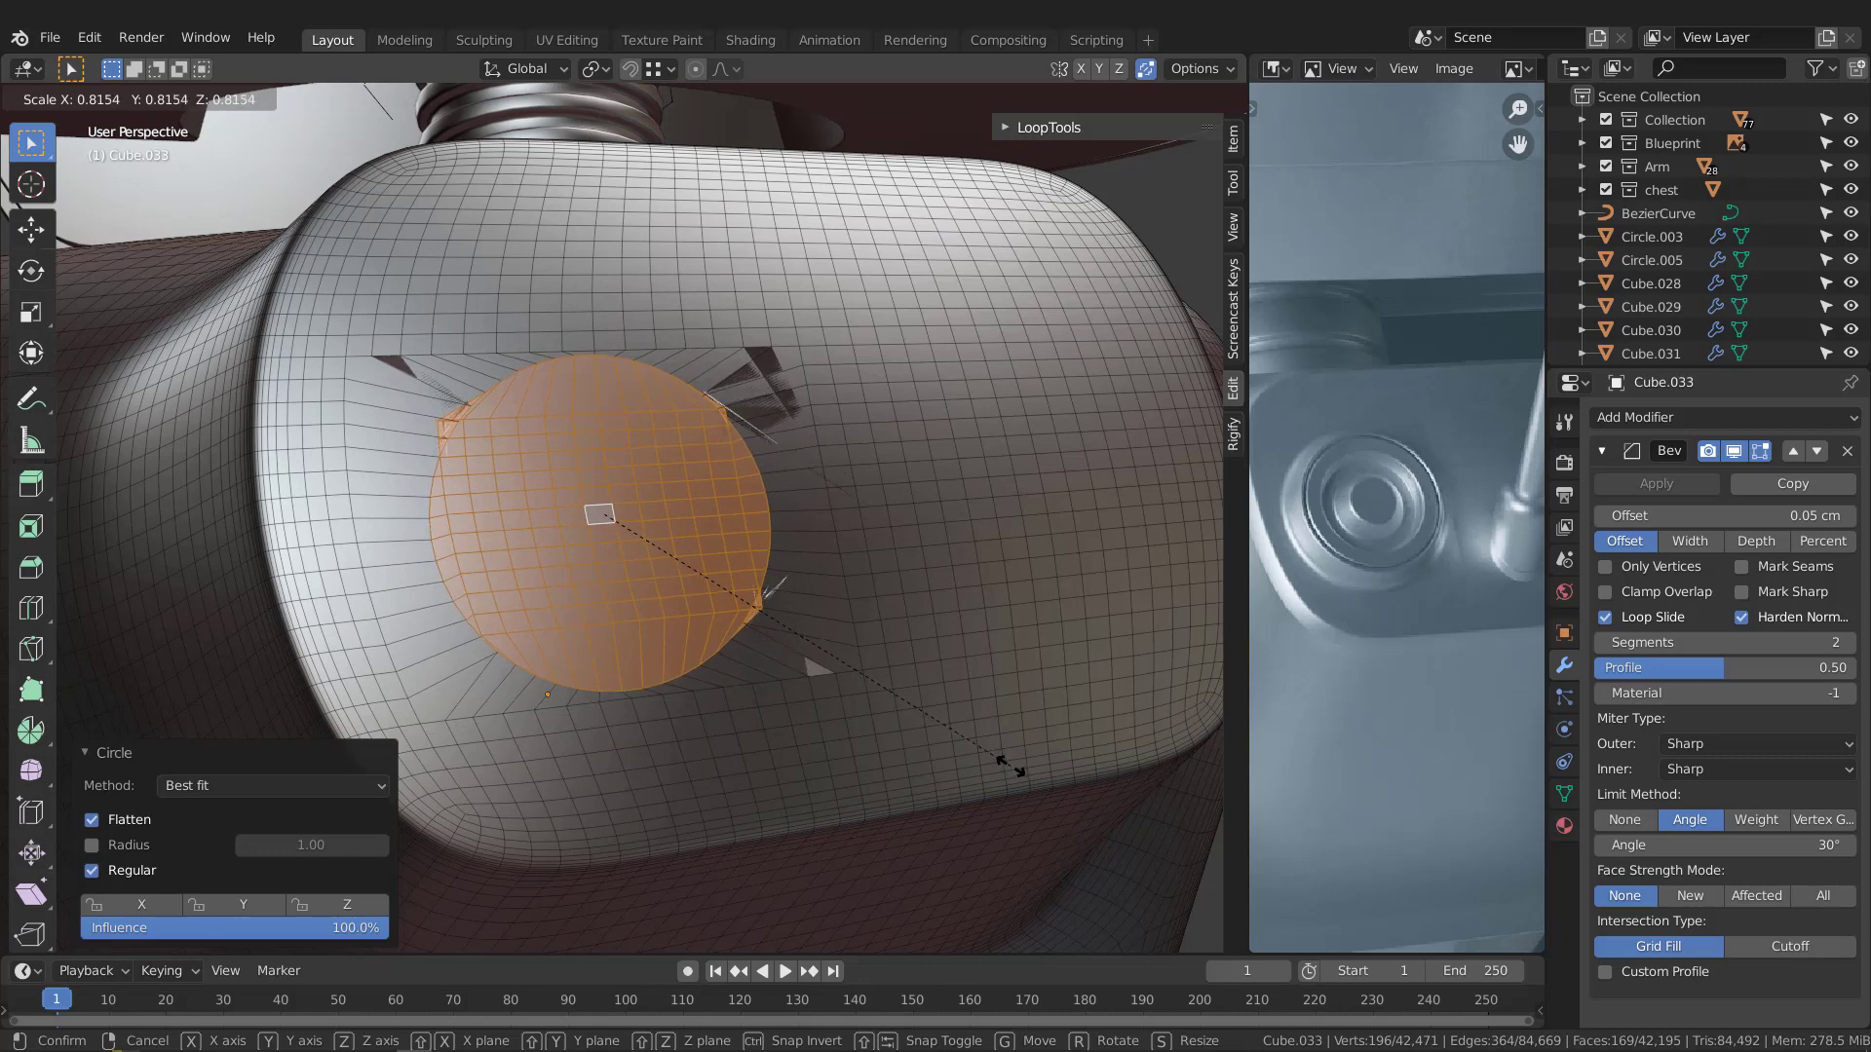
{"action": "left_click", "coordinate": [1010, 766]}
Shrink the circular selection on the raised back panel to its inner face patch and scale that patch to about 0.829
{"action": "scroll", "coordinate": [486, 393], "scroll_direction": "up", "scroll_amount": 4}
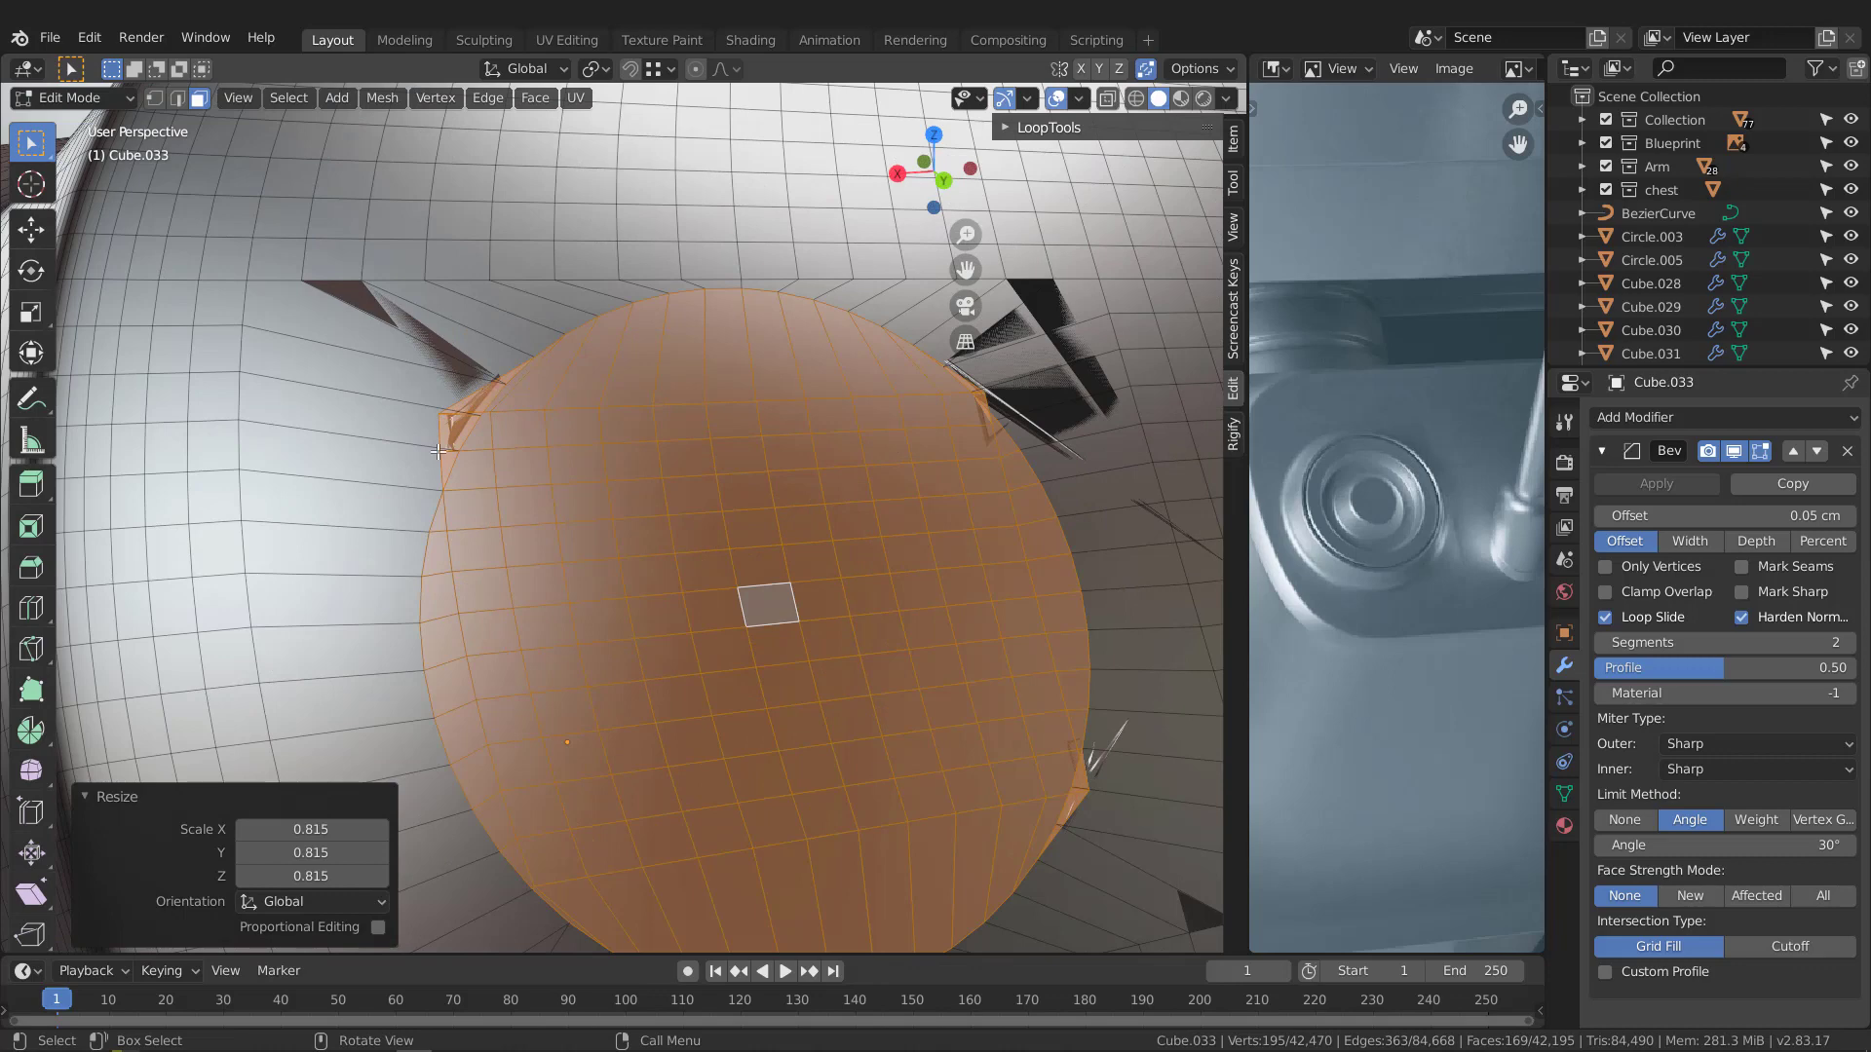
{"action": "scroll", "coordinate": [395, 445], "scroll_direction": "down", "scroll_amount": 2}
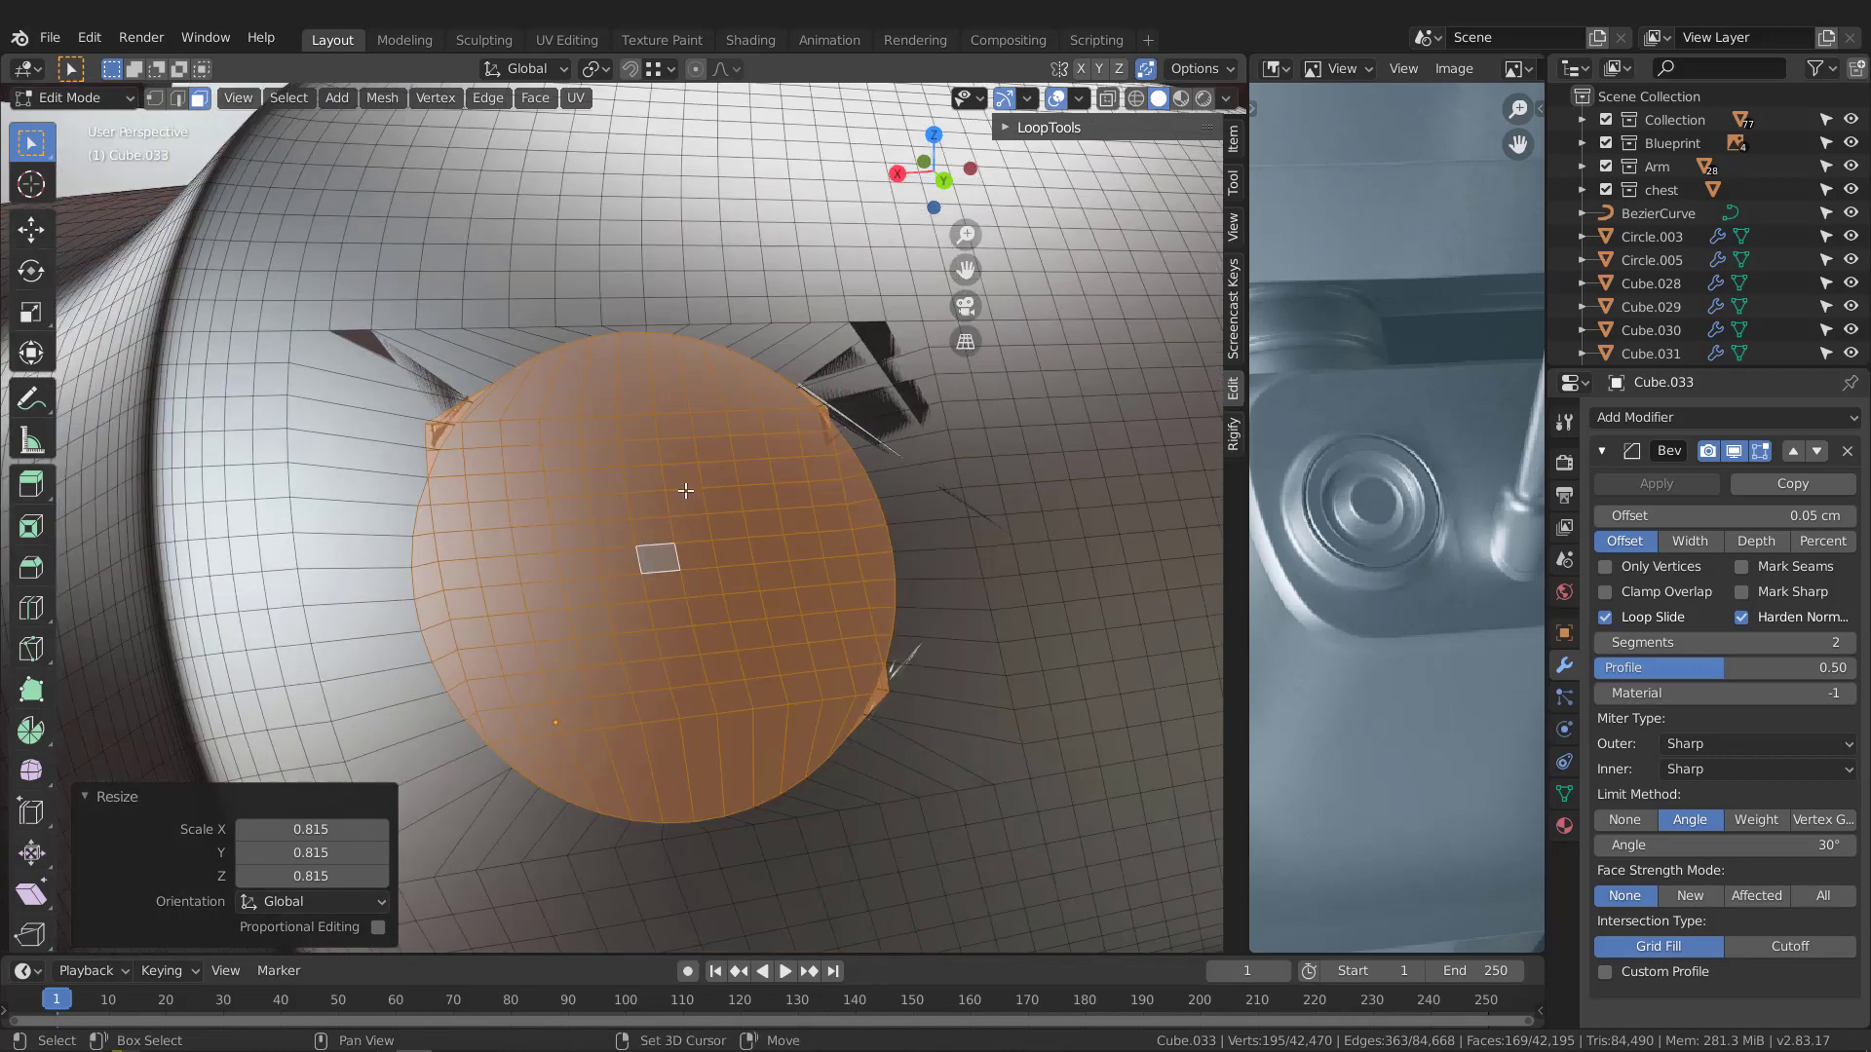
{"action": "middle_click_drag", "start_coordinate": [395, 445], "coordinate": [546, 458]}
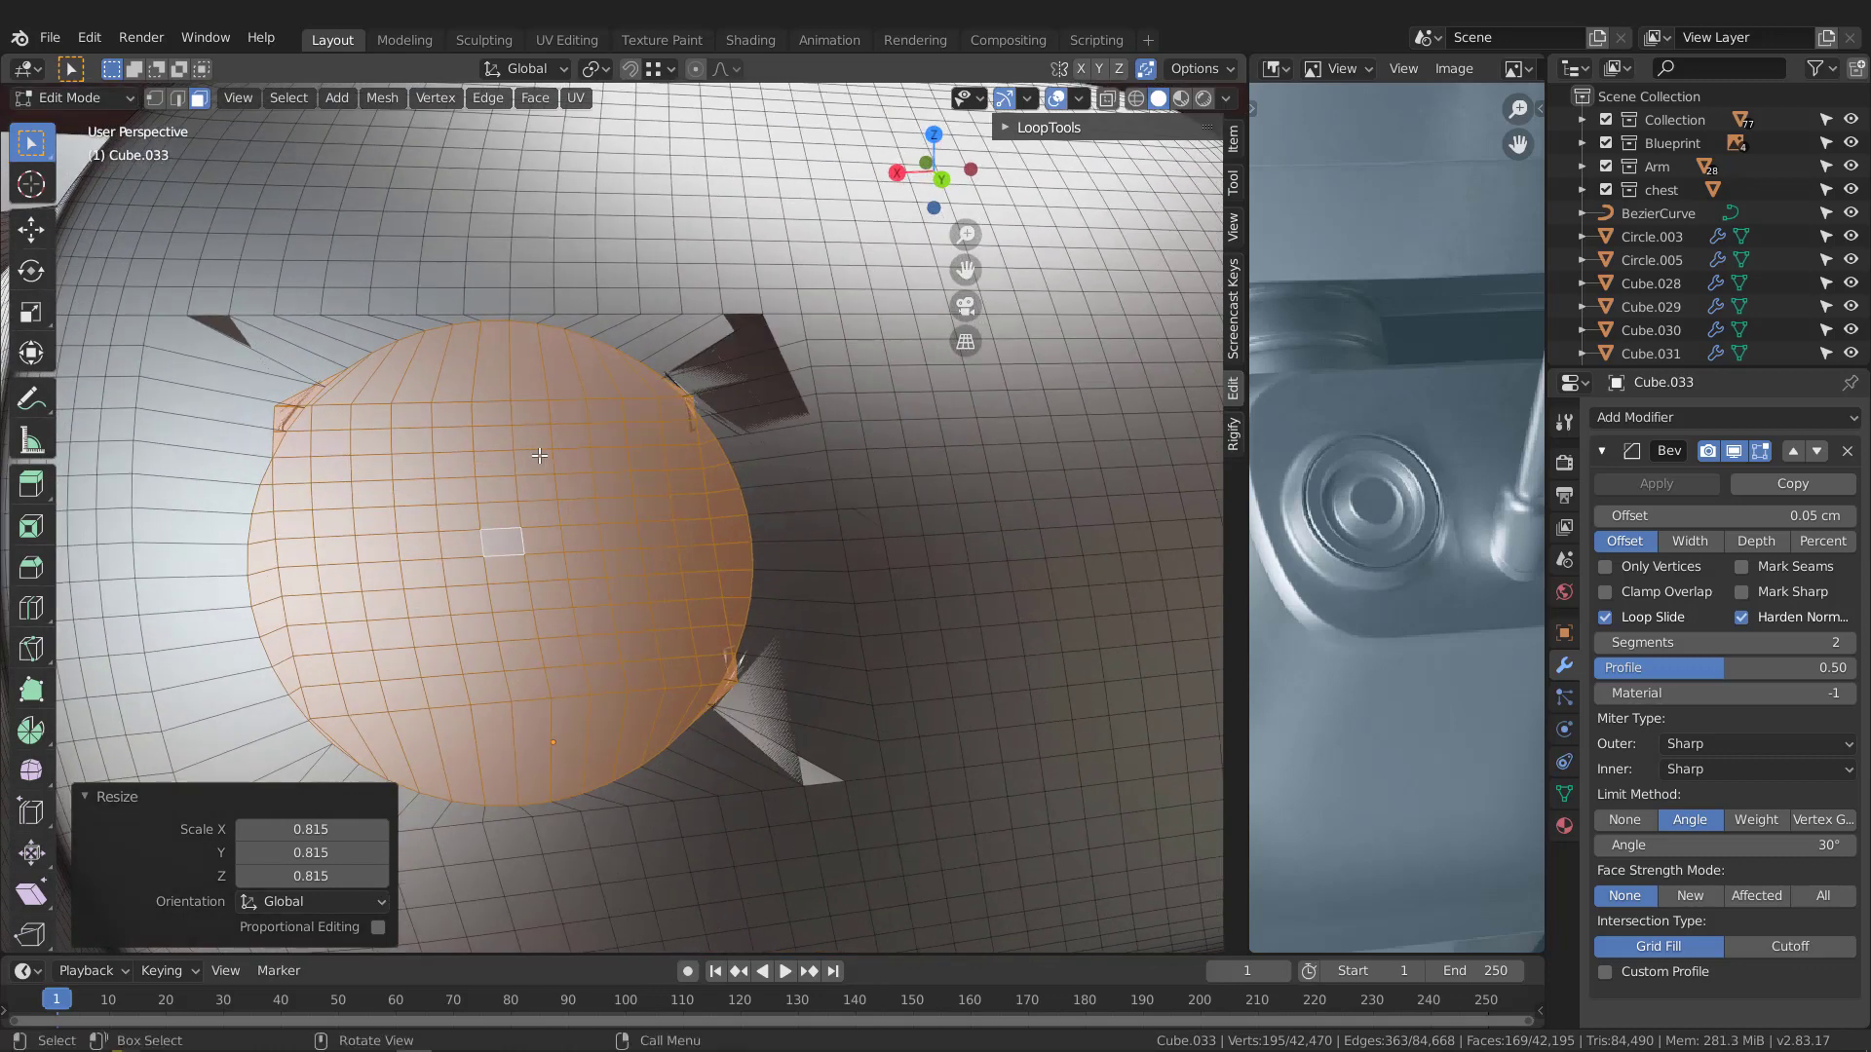
{"action": "key", "text": "ctrl"}
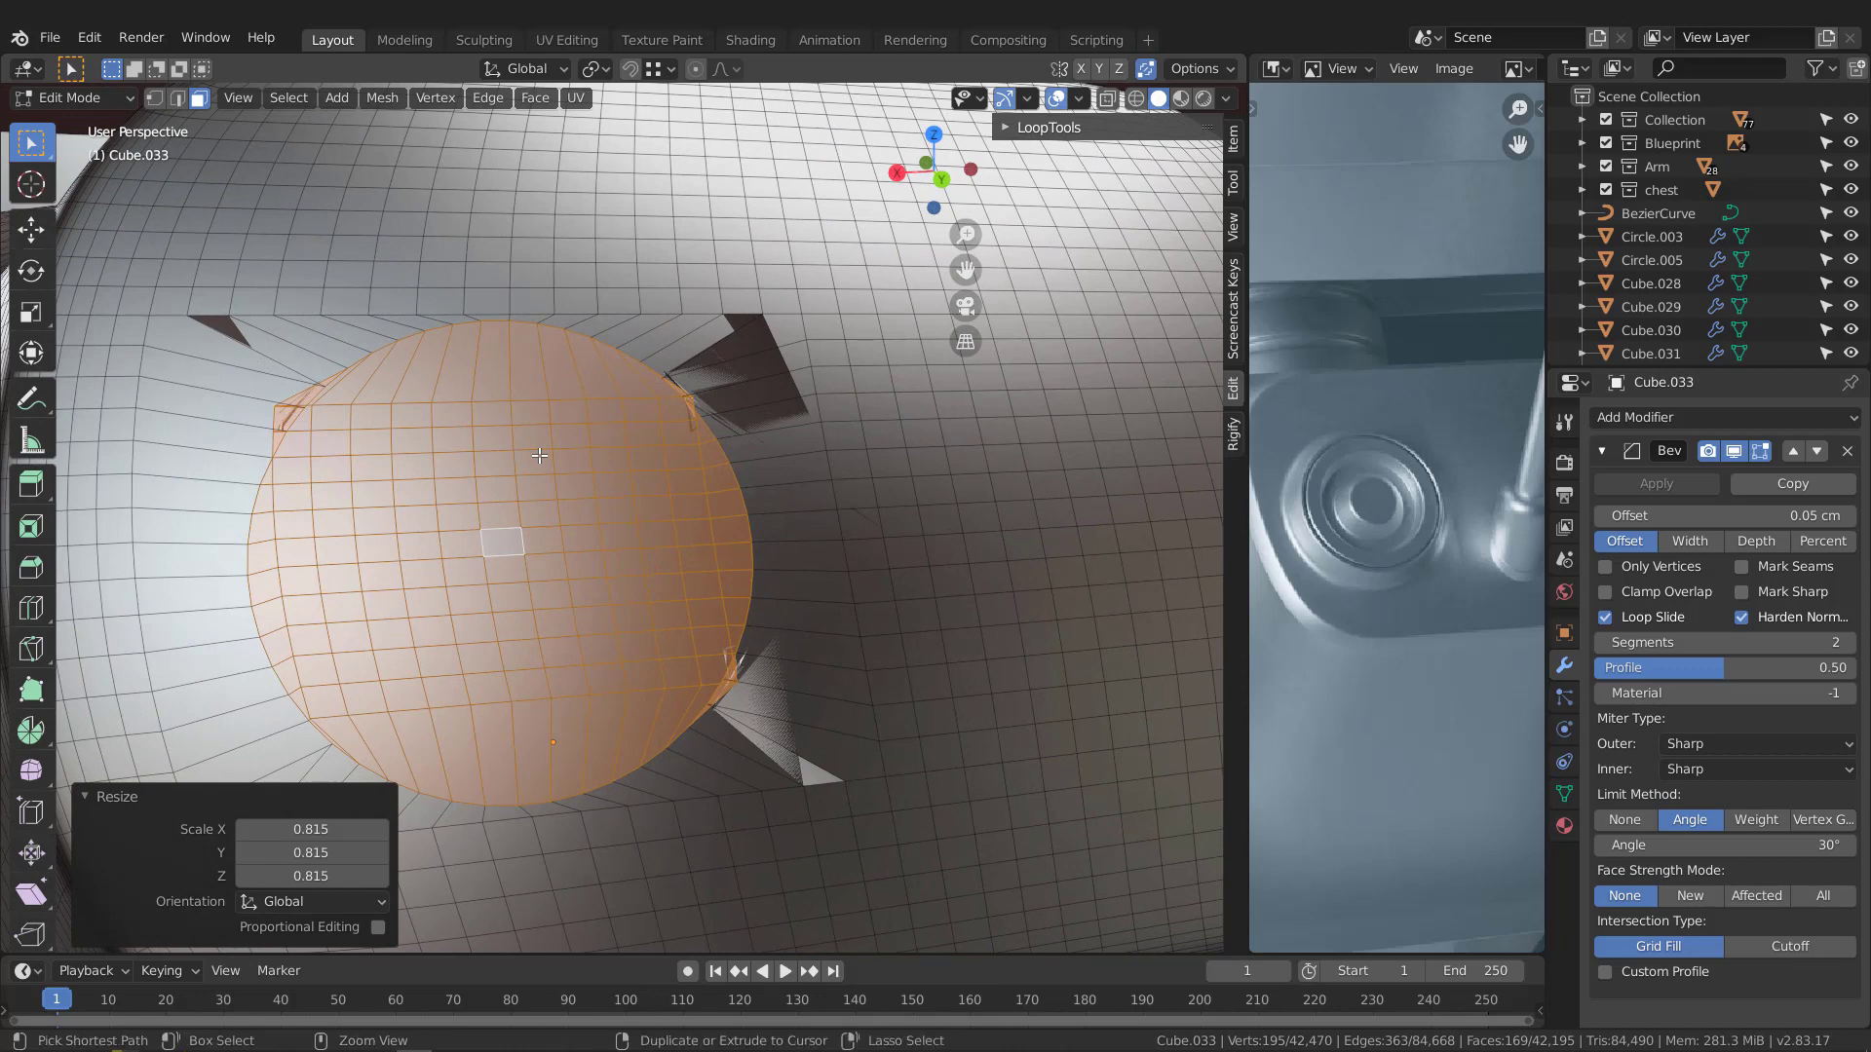
{"action": "key", "text": "ctrl+KP_Subtract"}
{"action": "middle_click_drag", "start_coordinate": [564, 449], "coordinate": [602, 460]}
{"action": "key", "text": "s"}
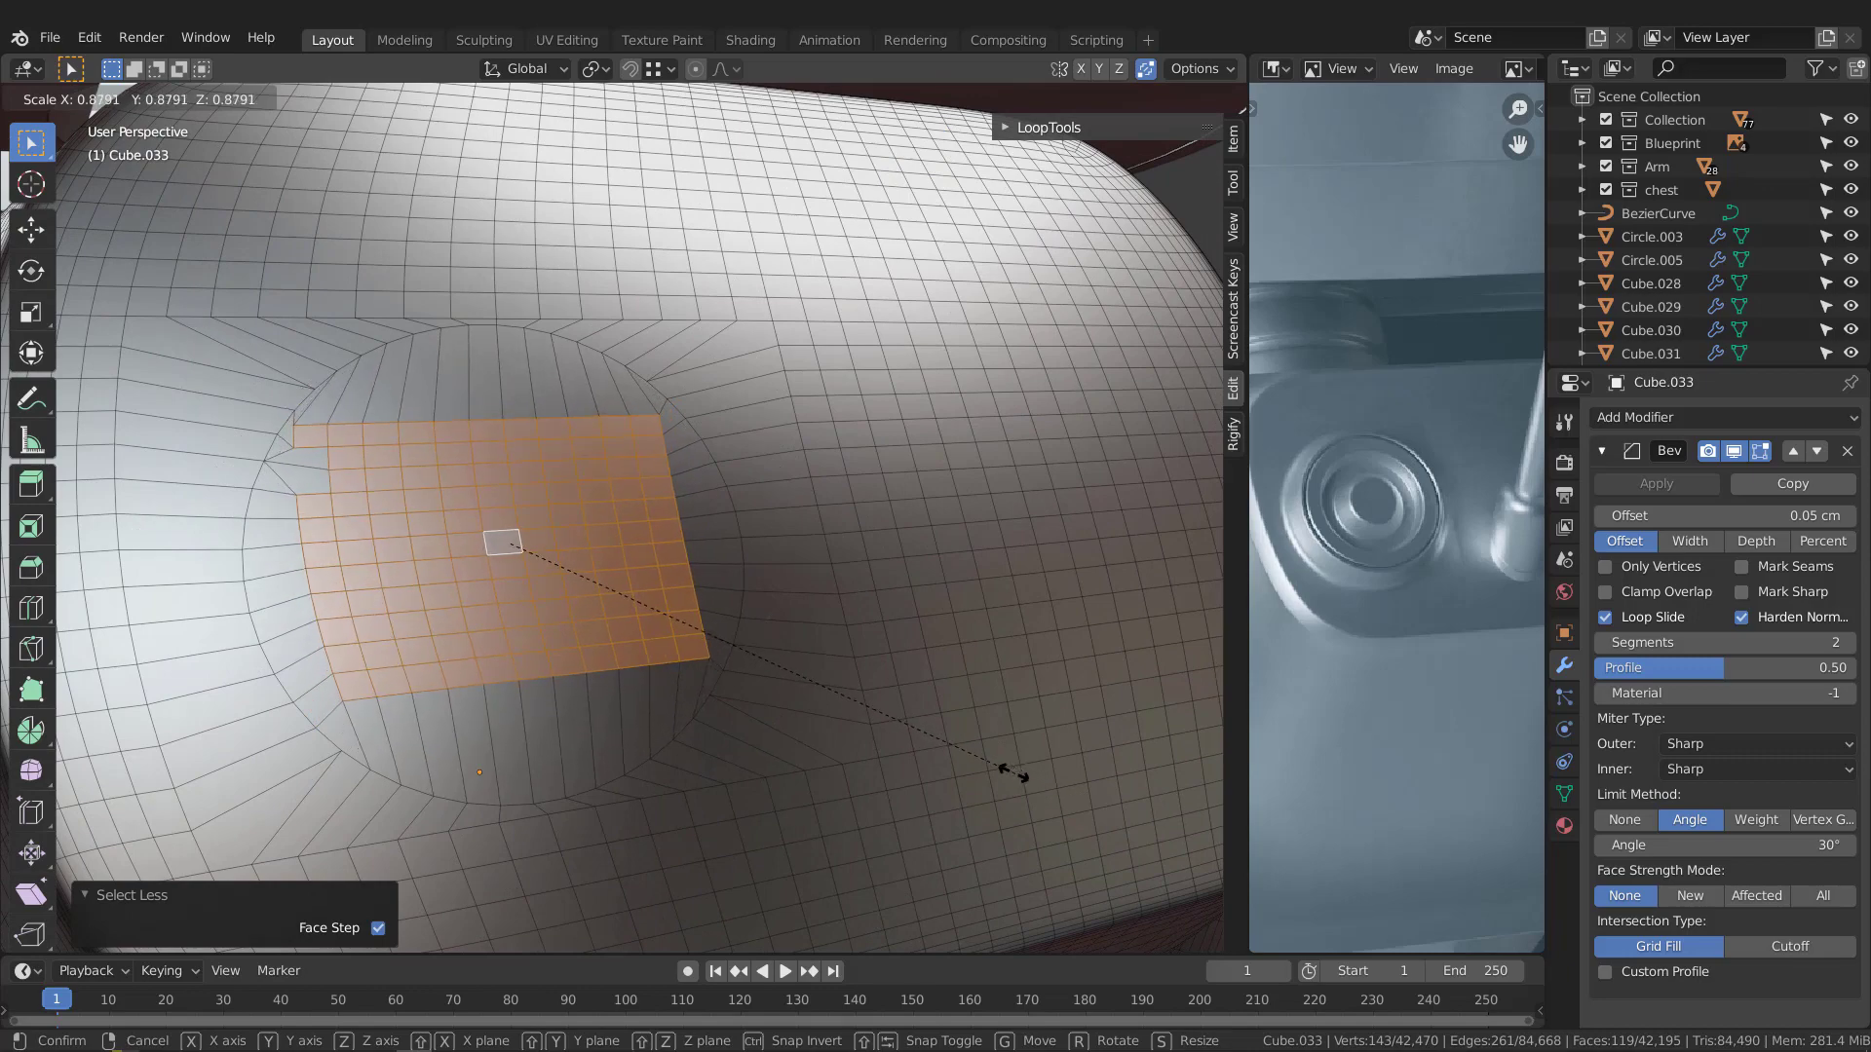
{"action": "left_click", "coordinate": [977, 768]}
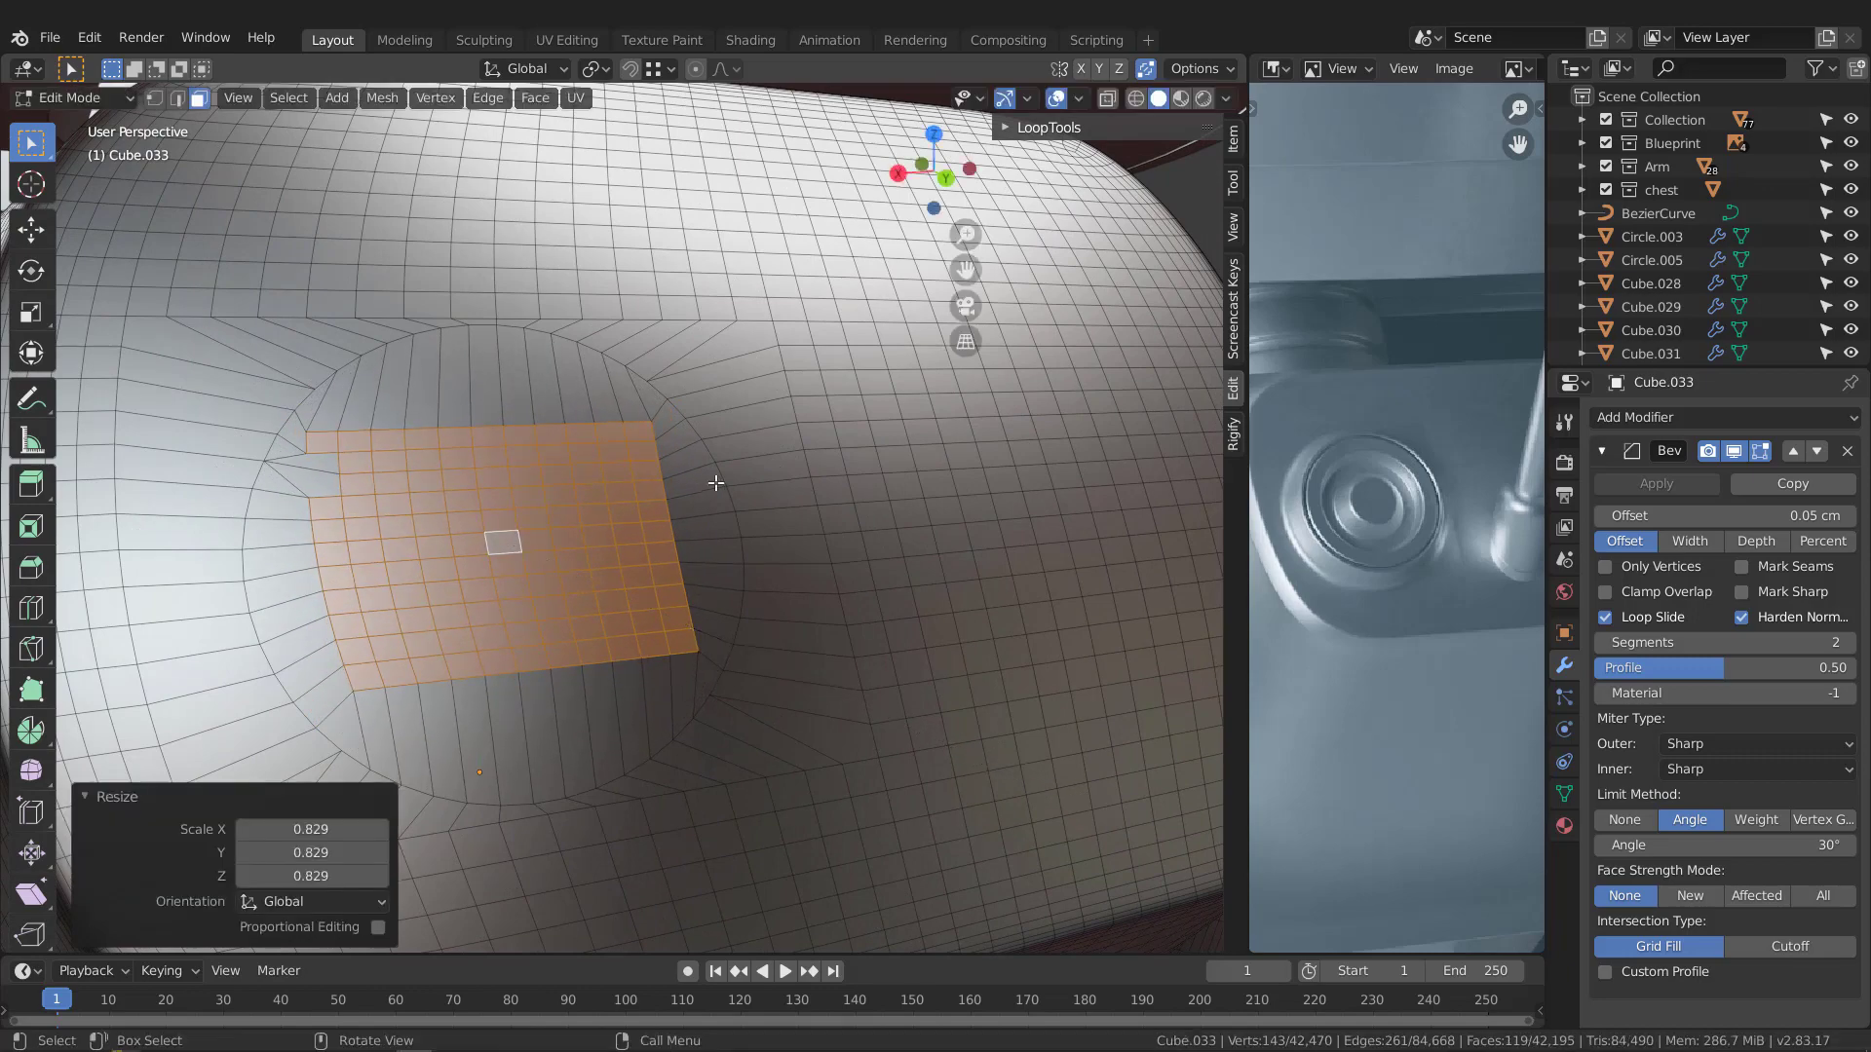
Grow the selection three times back to the full circle and extrude it outward about 0.541 cm along its normal
{"action": "middle_click_drag", "start_coordinate": [715, 480], "coordinate": [710, 521]}
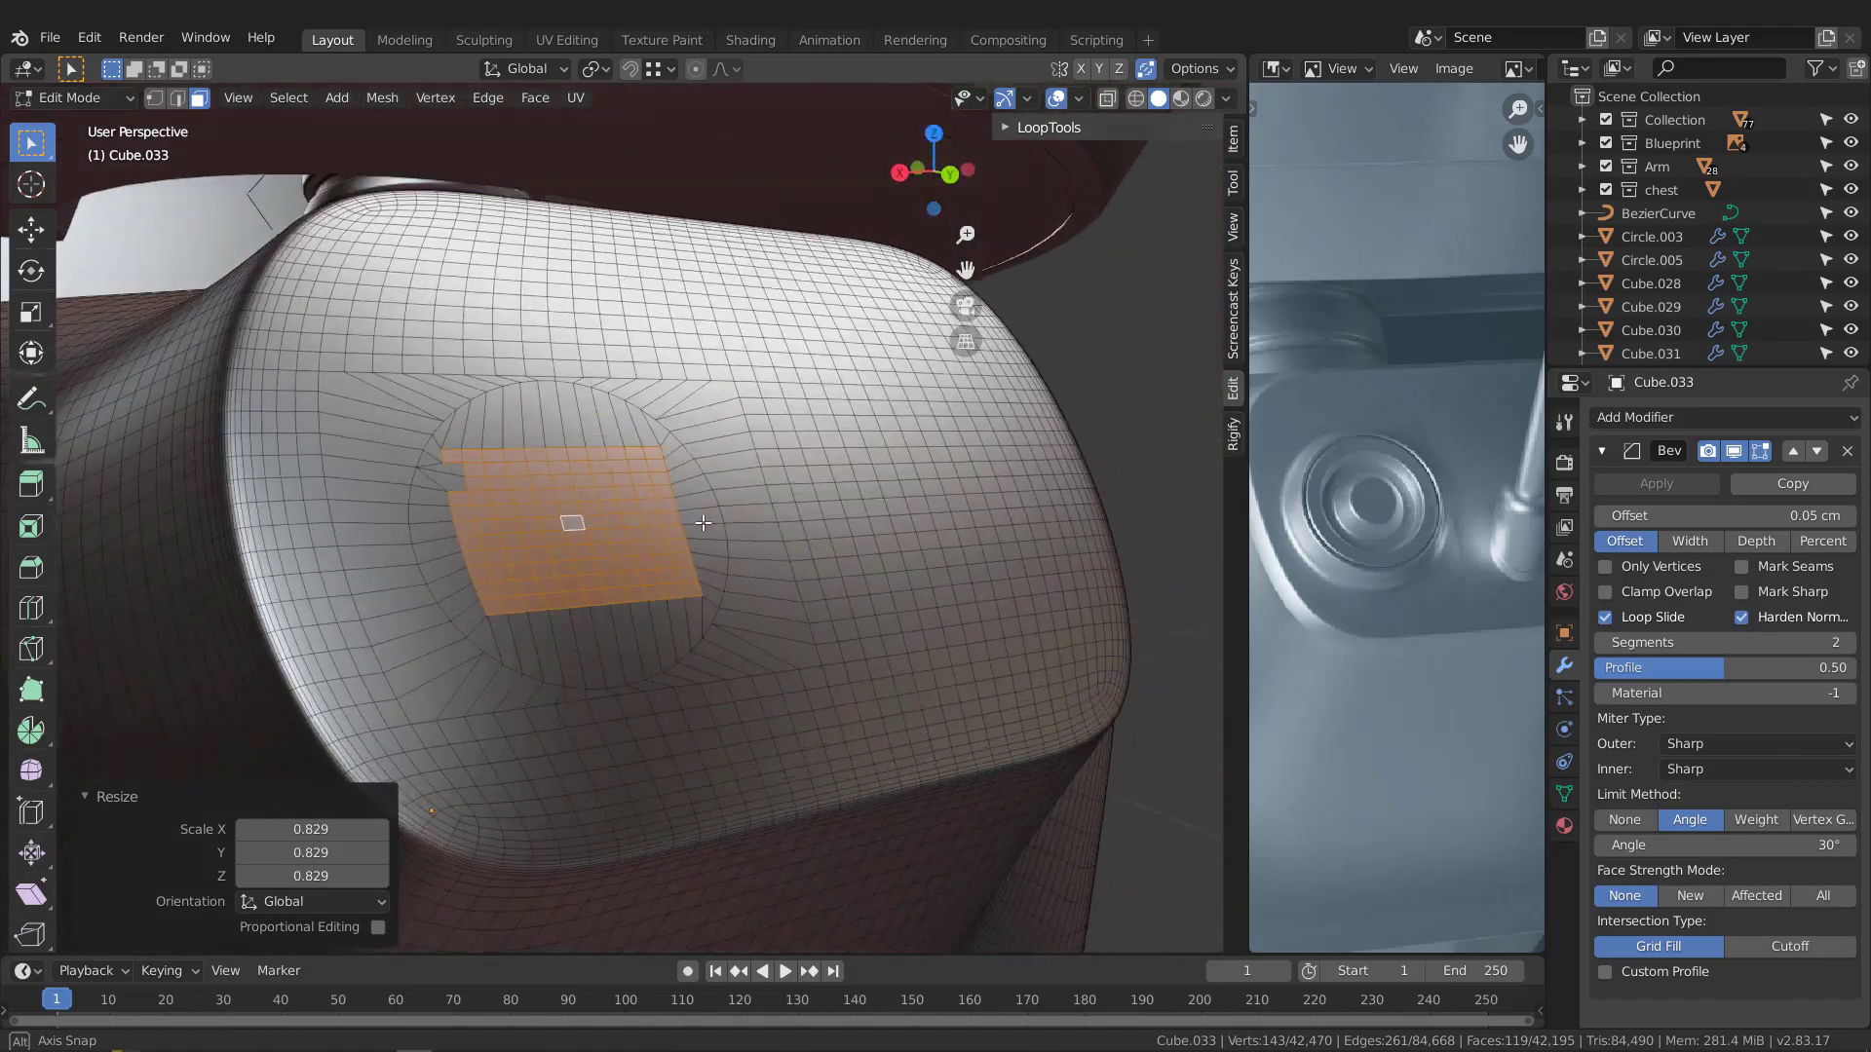
{"action": "scroll", "coordinate": [427, 479], "scroll_direction": "up", "scroll_amount": 3}
{"action": "scroll", "coordinate": [442, 475], "scroll_direction": "up", "scroll_amount": 1}
{"action": "scroll", "coordinate": [441, 474], "scroll_direction": "down", "scroll_amount": 4}
{"action": "middle_click_drag", "start_coordinate": [441, 475], "coordinate": [634, 506]}
{"action": "key", "text": "ctrl+KP_Add"}
{"action": "key", "text": "ctrl+KP_Add"}
{"action": "key", "text": "ctrl+KP_Add"}
{"action": "key", "text": "e"}
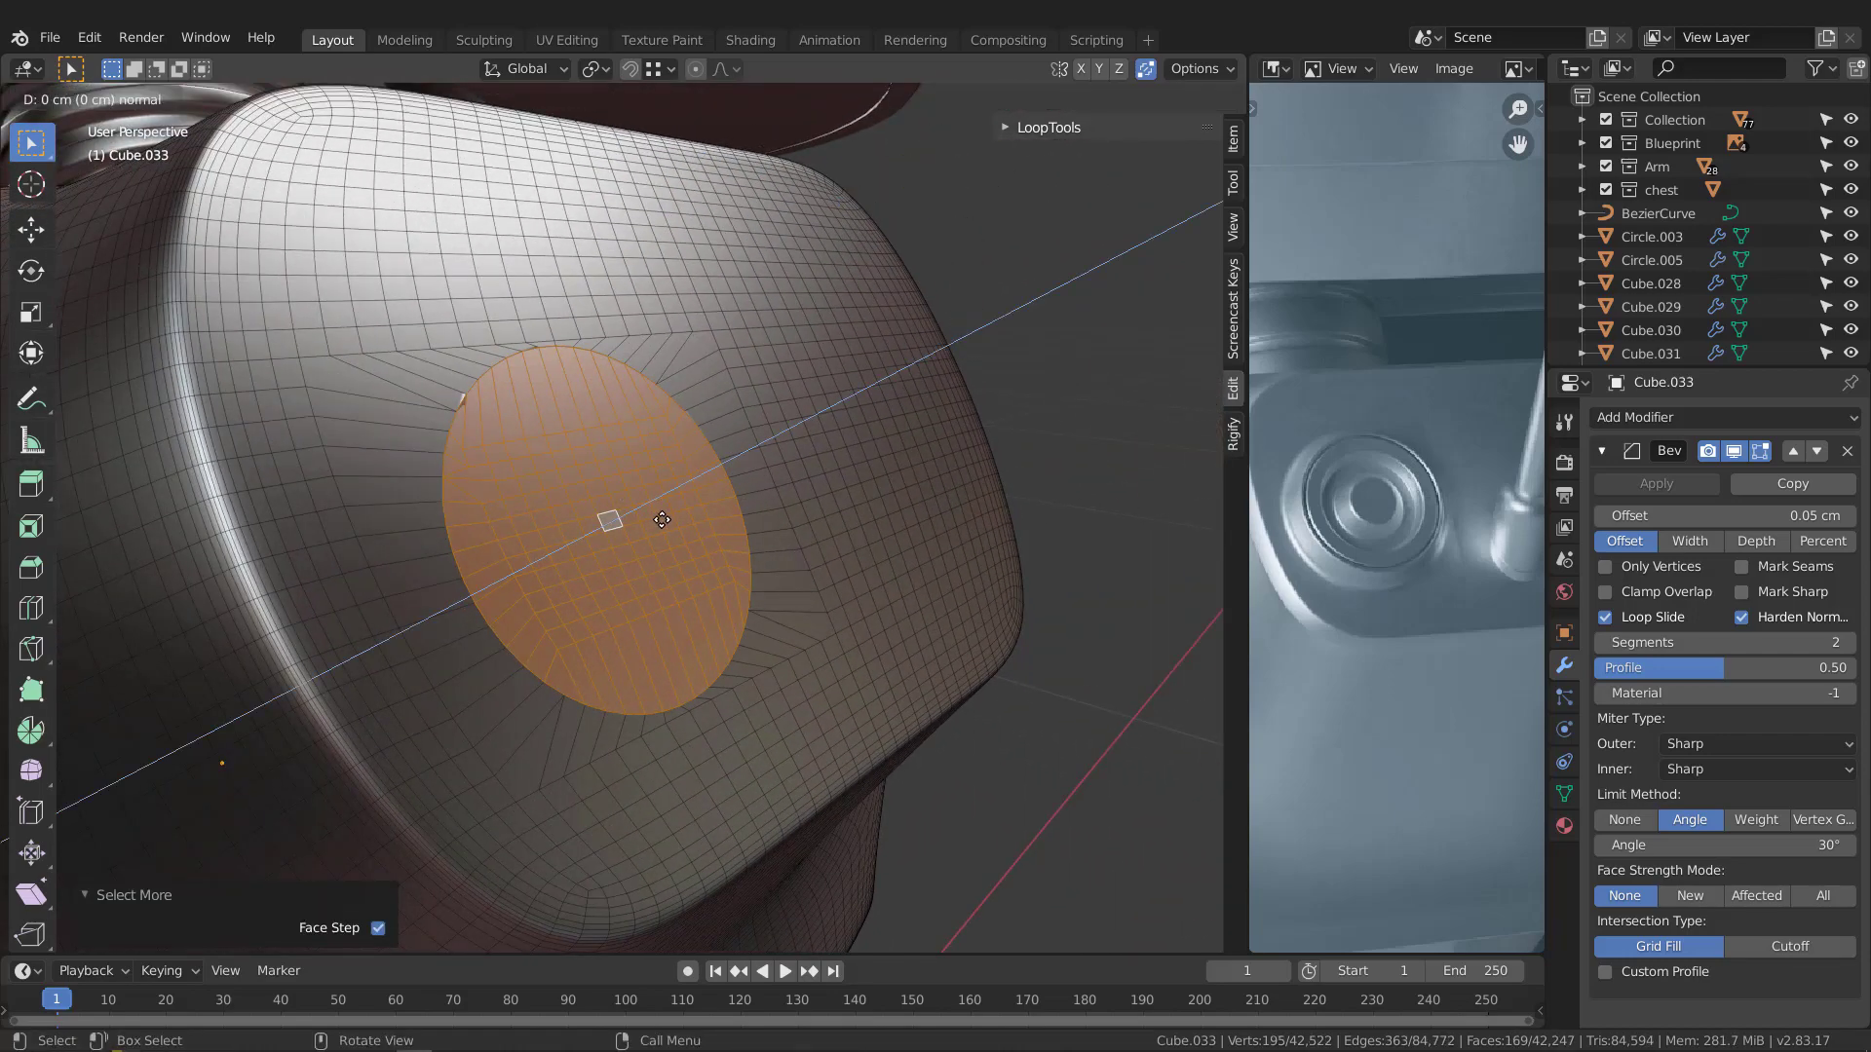
{"action": "left_click", "coordinate": [712, 510]}
Scale the cap of the extruded disc to about 0.802 to taper its side wall
{"action": "middle_click_drag", "start_coordinate": [713, 510], "coordinate": [1041, 563]}
{"action": "key", "text": "s"}
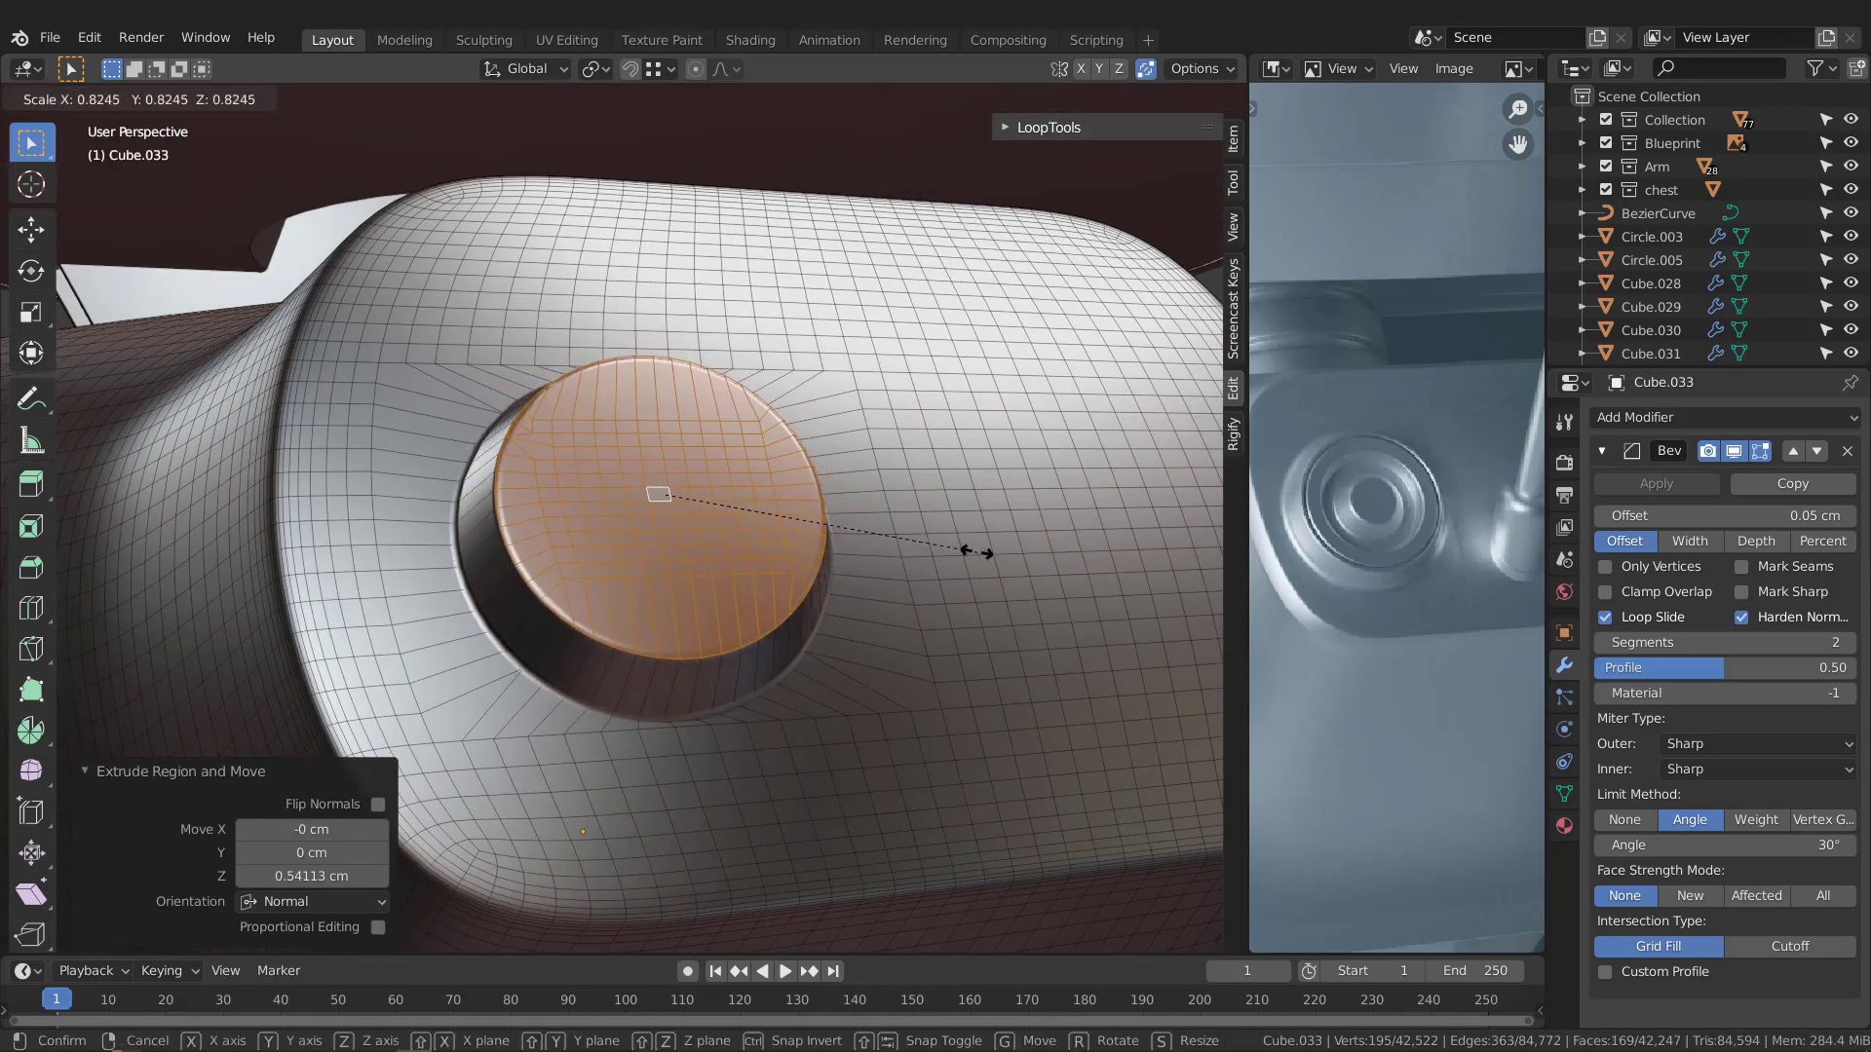
{"action": "left_click", "coordinate": [975, 549]}
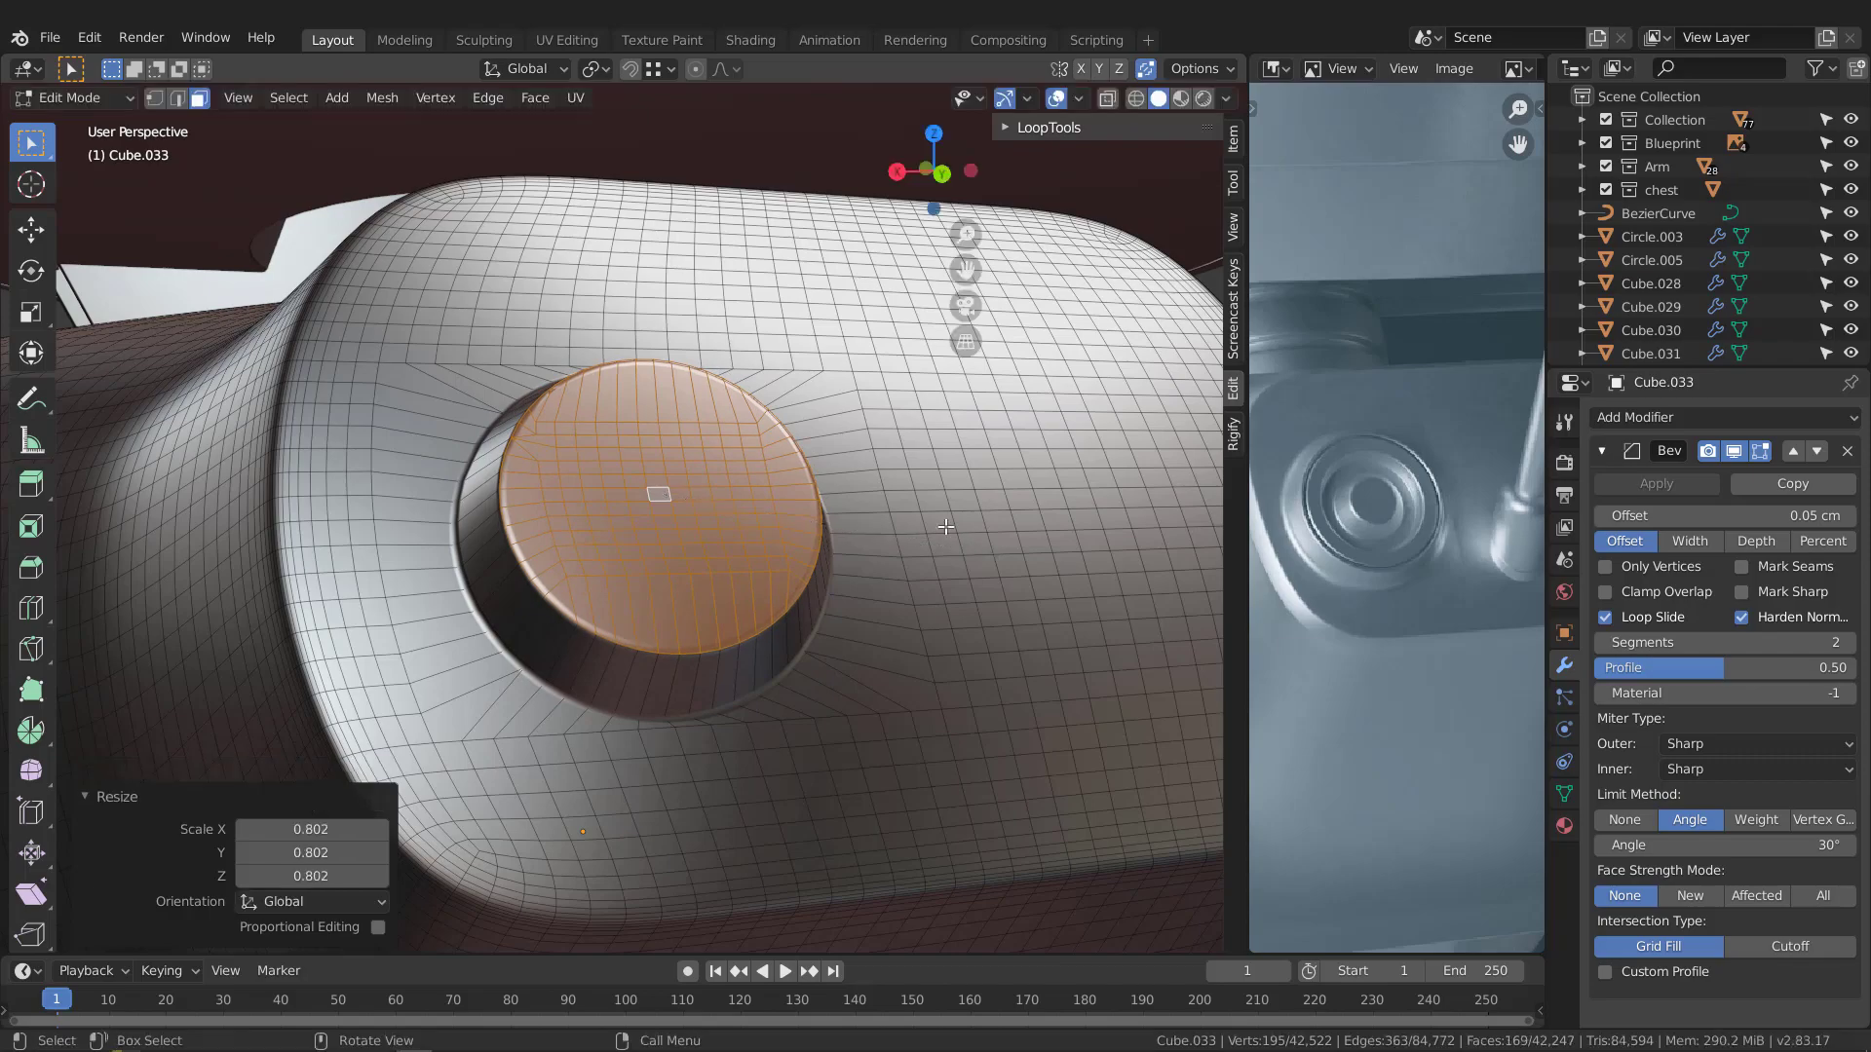
Shrink the selection to the inner face patch of the disc's cap and scale it to about 0.772
{"action": "middle_click_drag", "start_coordinate": [946, 526], "coordinate": [768, 587]}
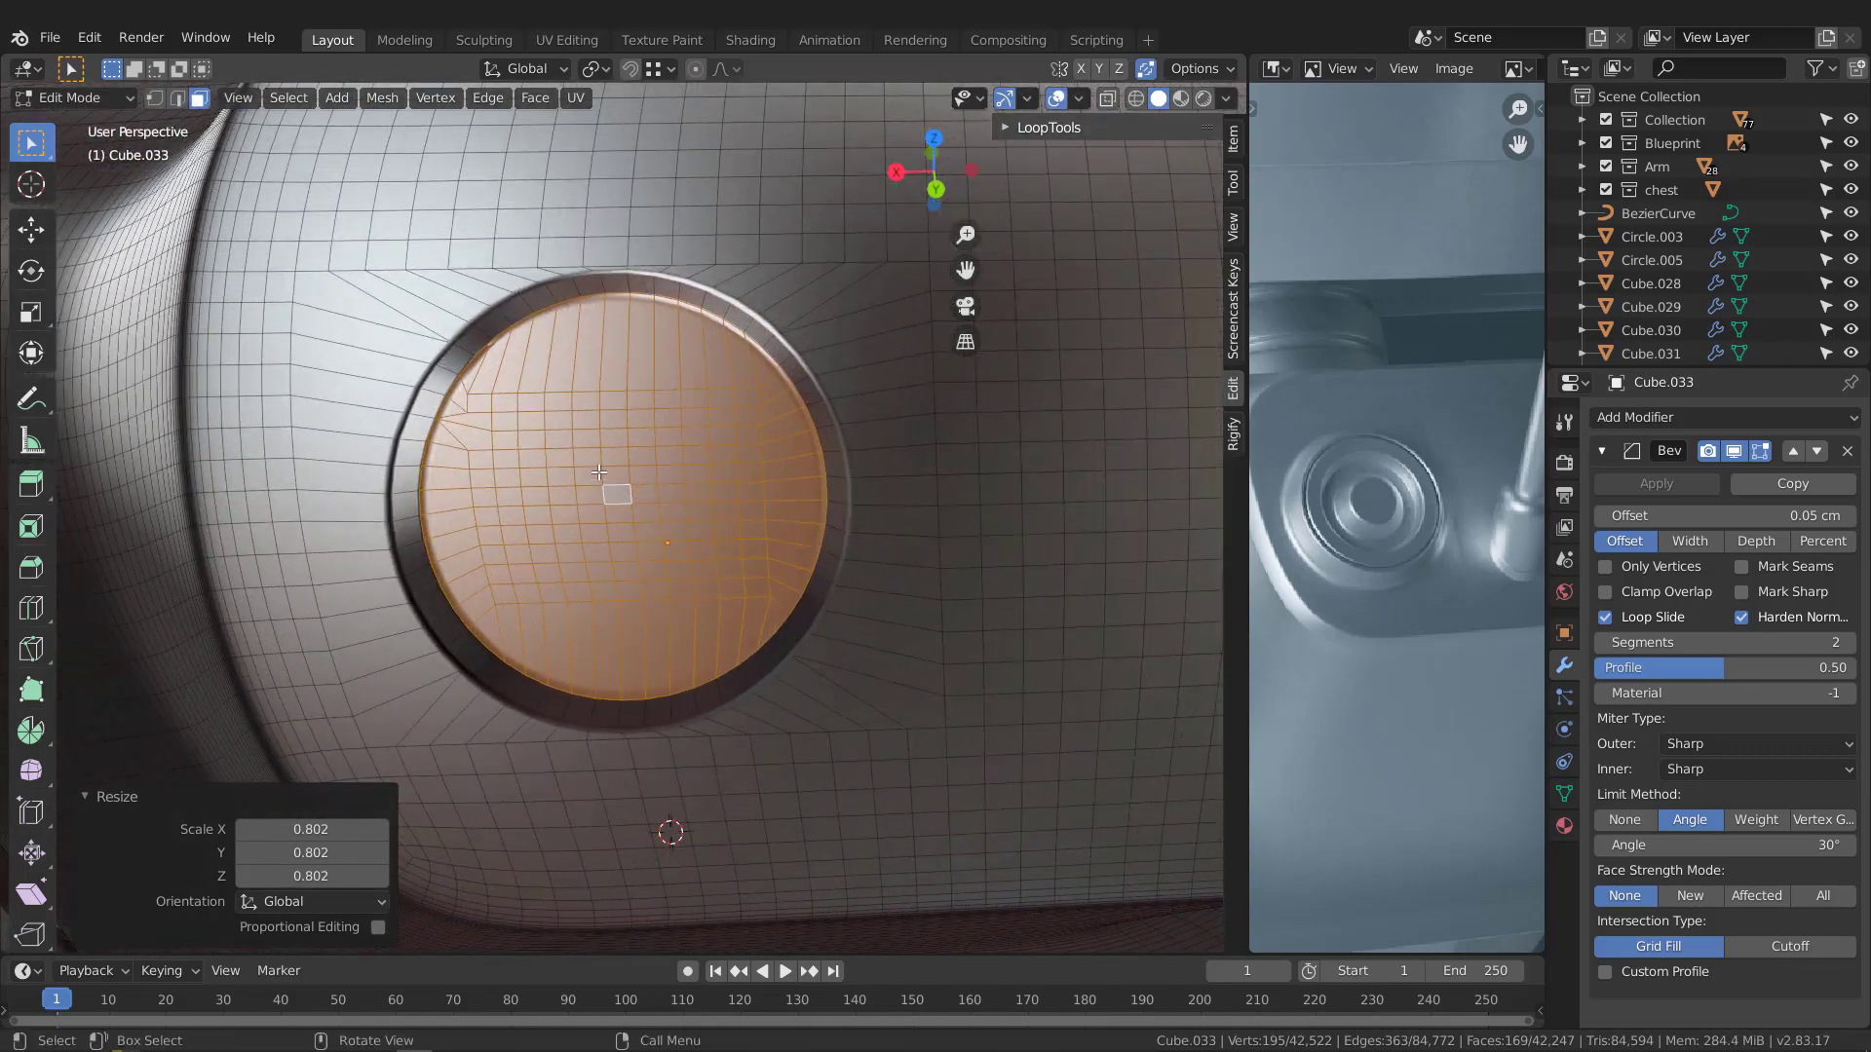
{"action": "scroll", "coordinate": [672, 536], "scroll_direction": "up", "scroll_amount": 2}
{"action": "middle_click_drag", "start_coordinate": [577, 492], "coordinate": [635, 440]}
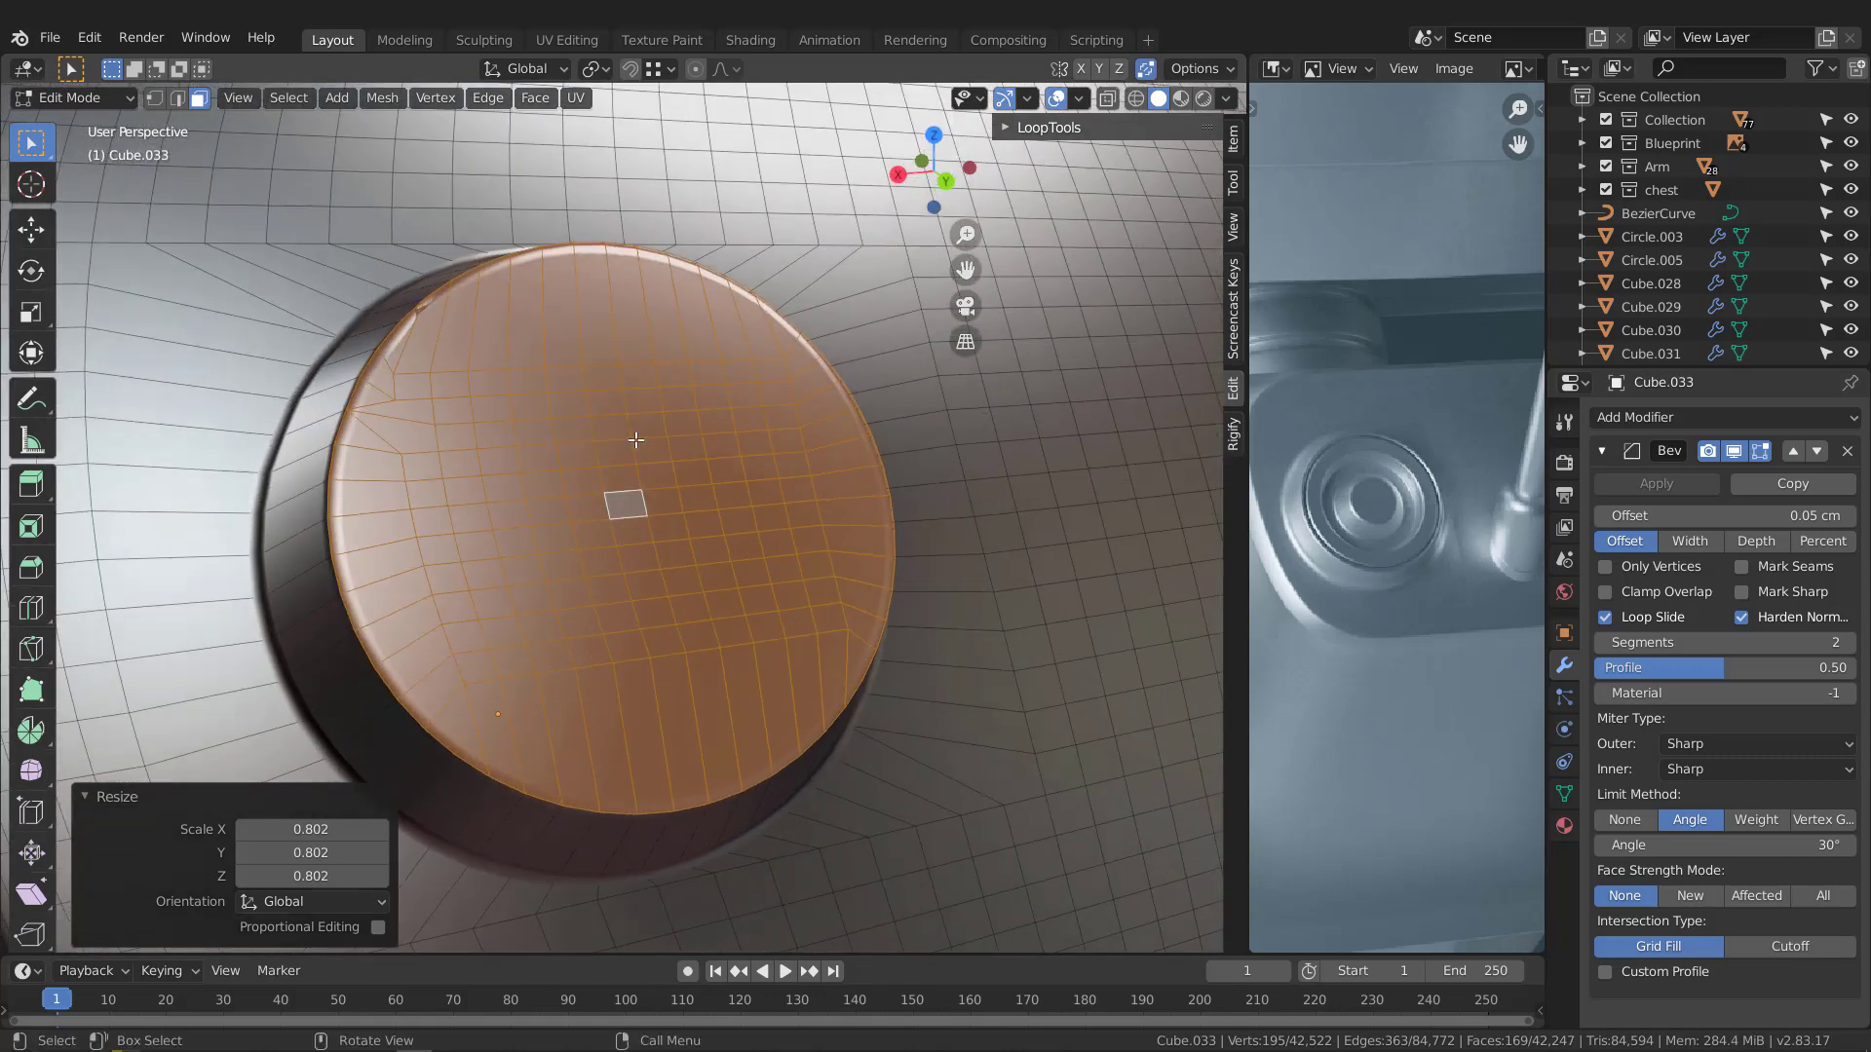
{"action": "key", "text": "ctrl+KP_Subtract"}
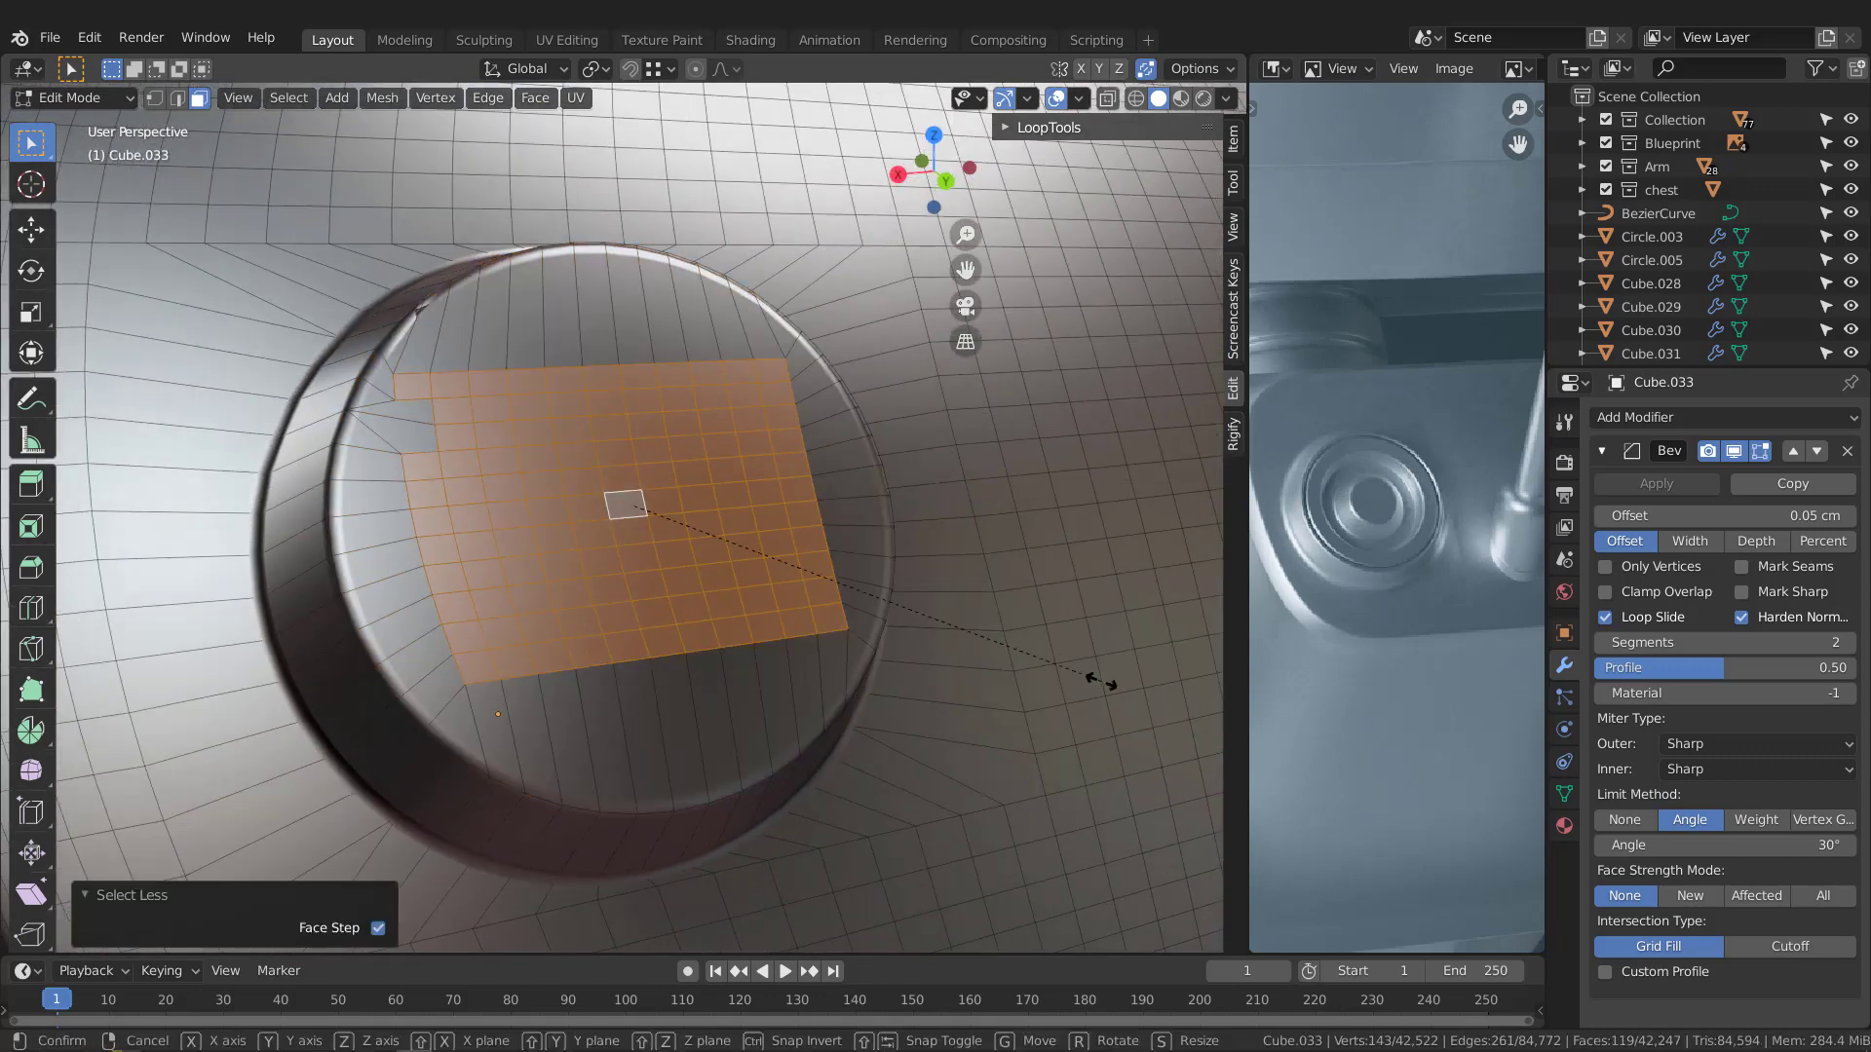
{"action": "key", "text": "s"}
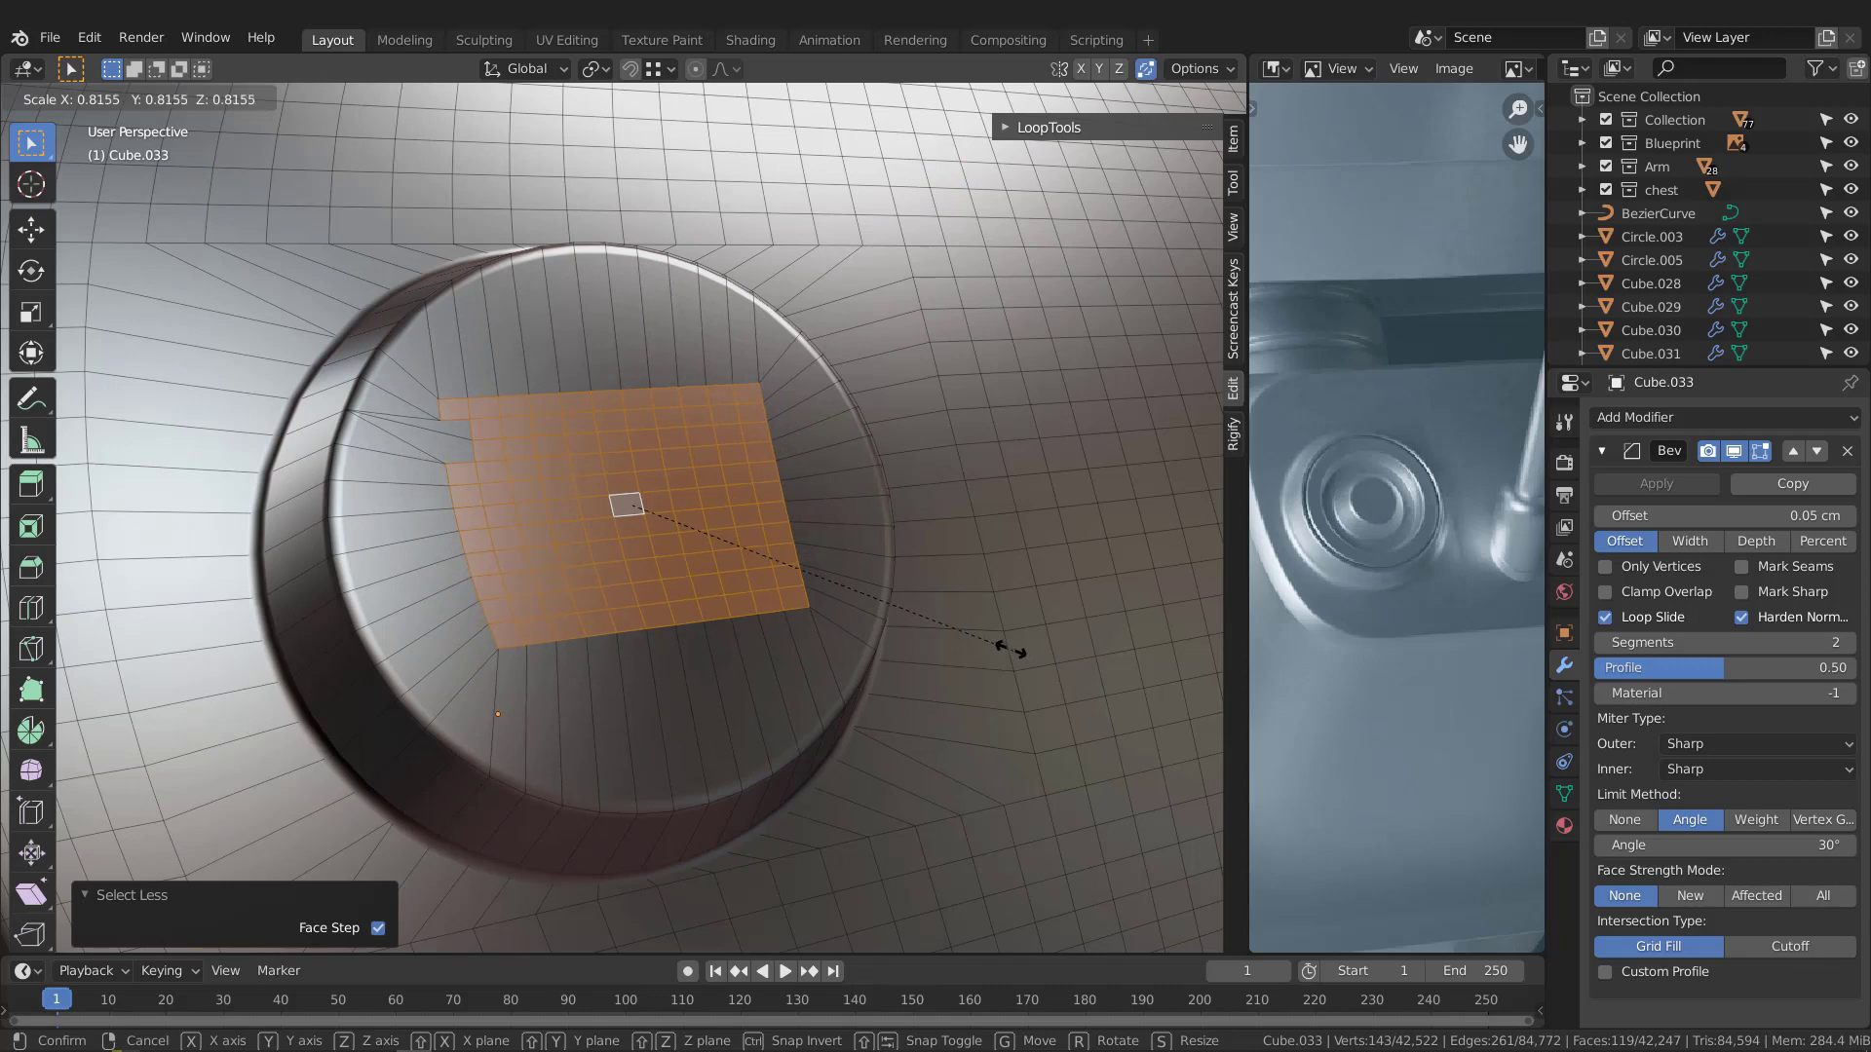
{"action": "left_click", "coordinate": [993, 642]}
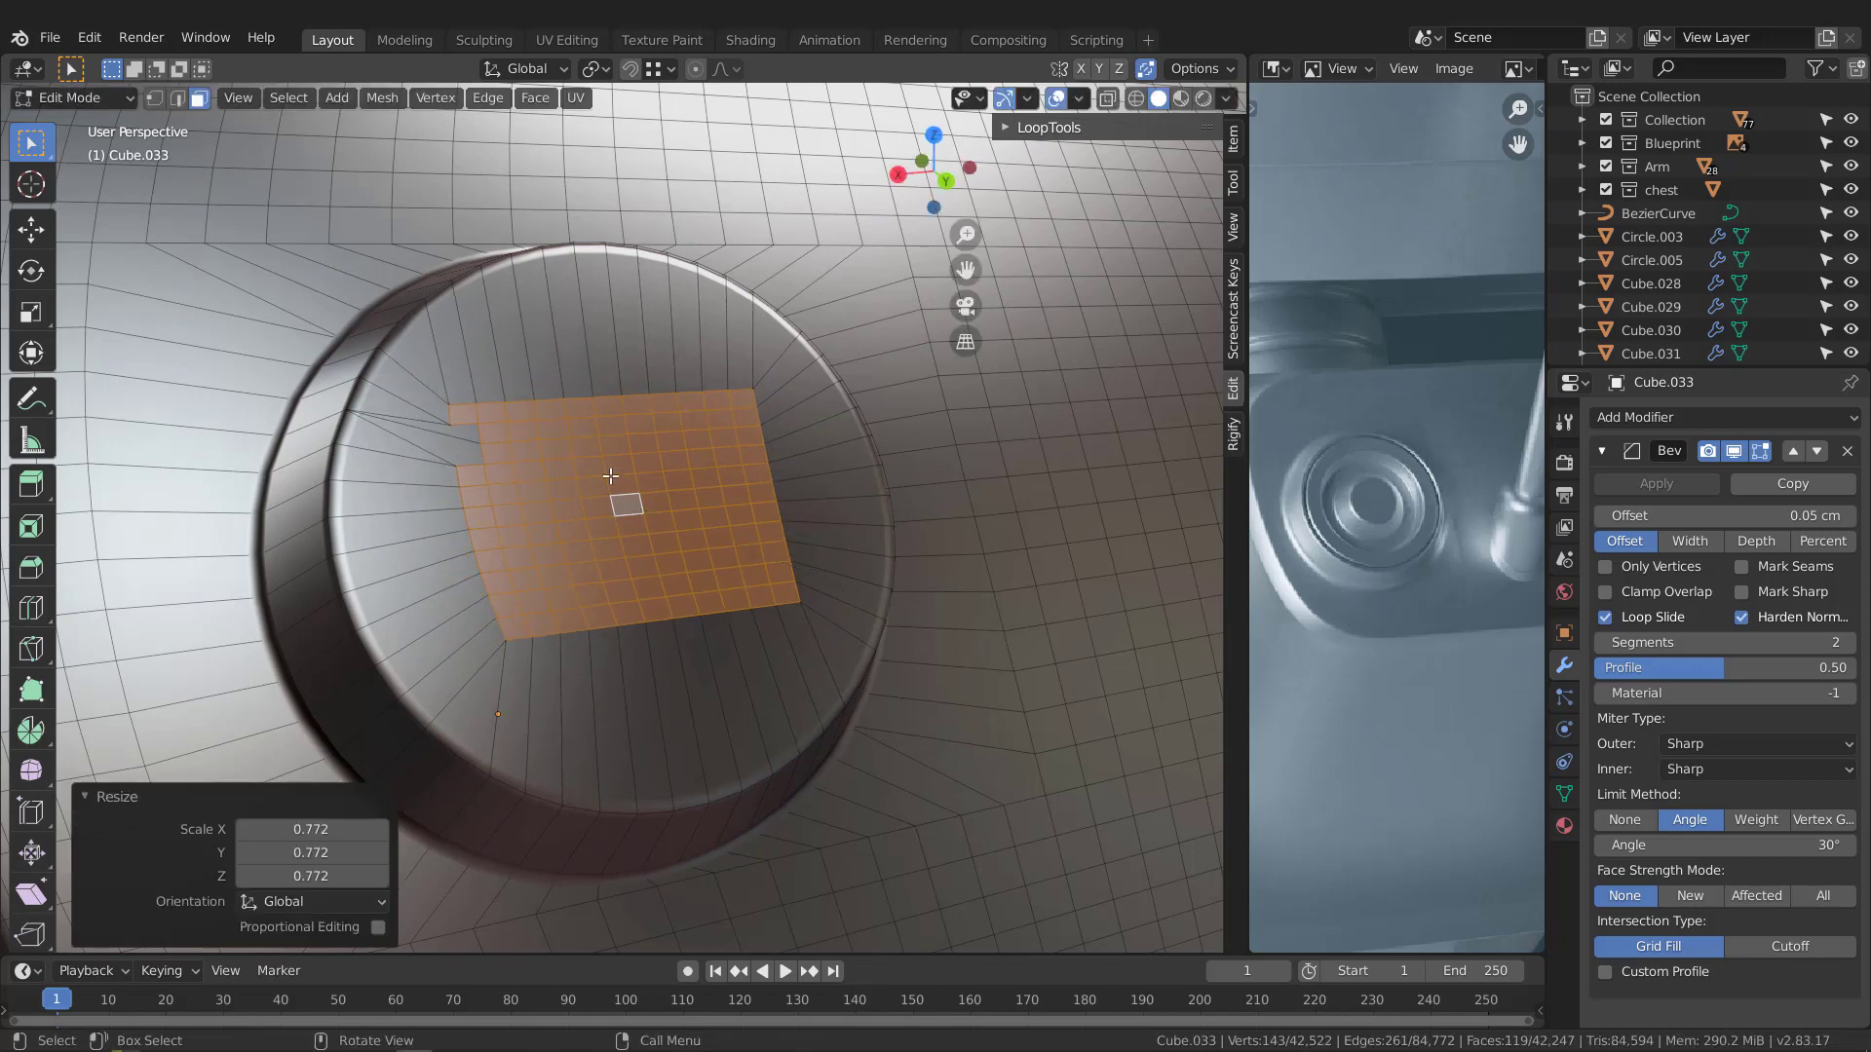
Grow the selection three times to the whole cap and inset its faces by about 0.241 cm
{"action": "key", "text": "ctrl+KP_Add"}
{"action": "key", "text": "ctrl+KP_Add"}
{"action": "key", "text": "ctrl+KP_Add"}
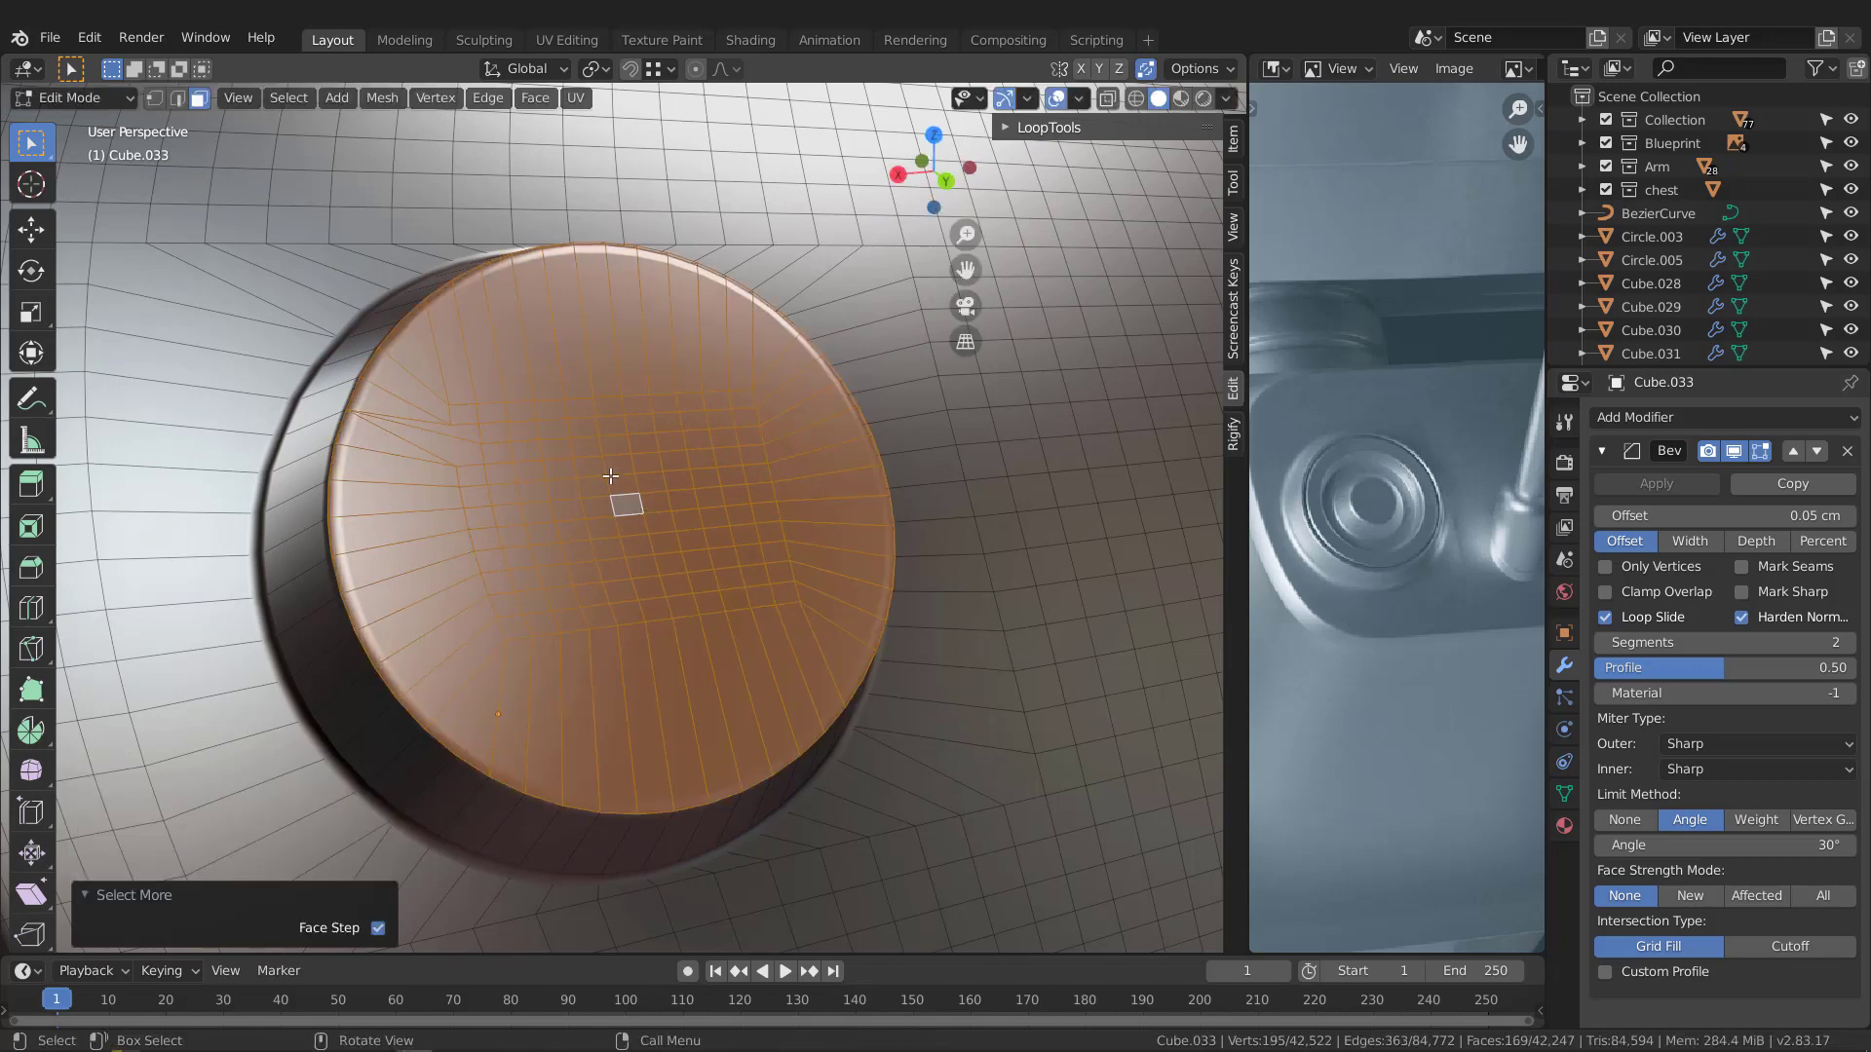
{"action": "key", "text": "i"}
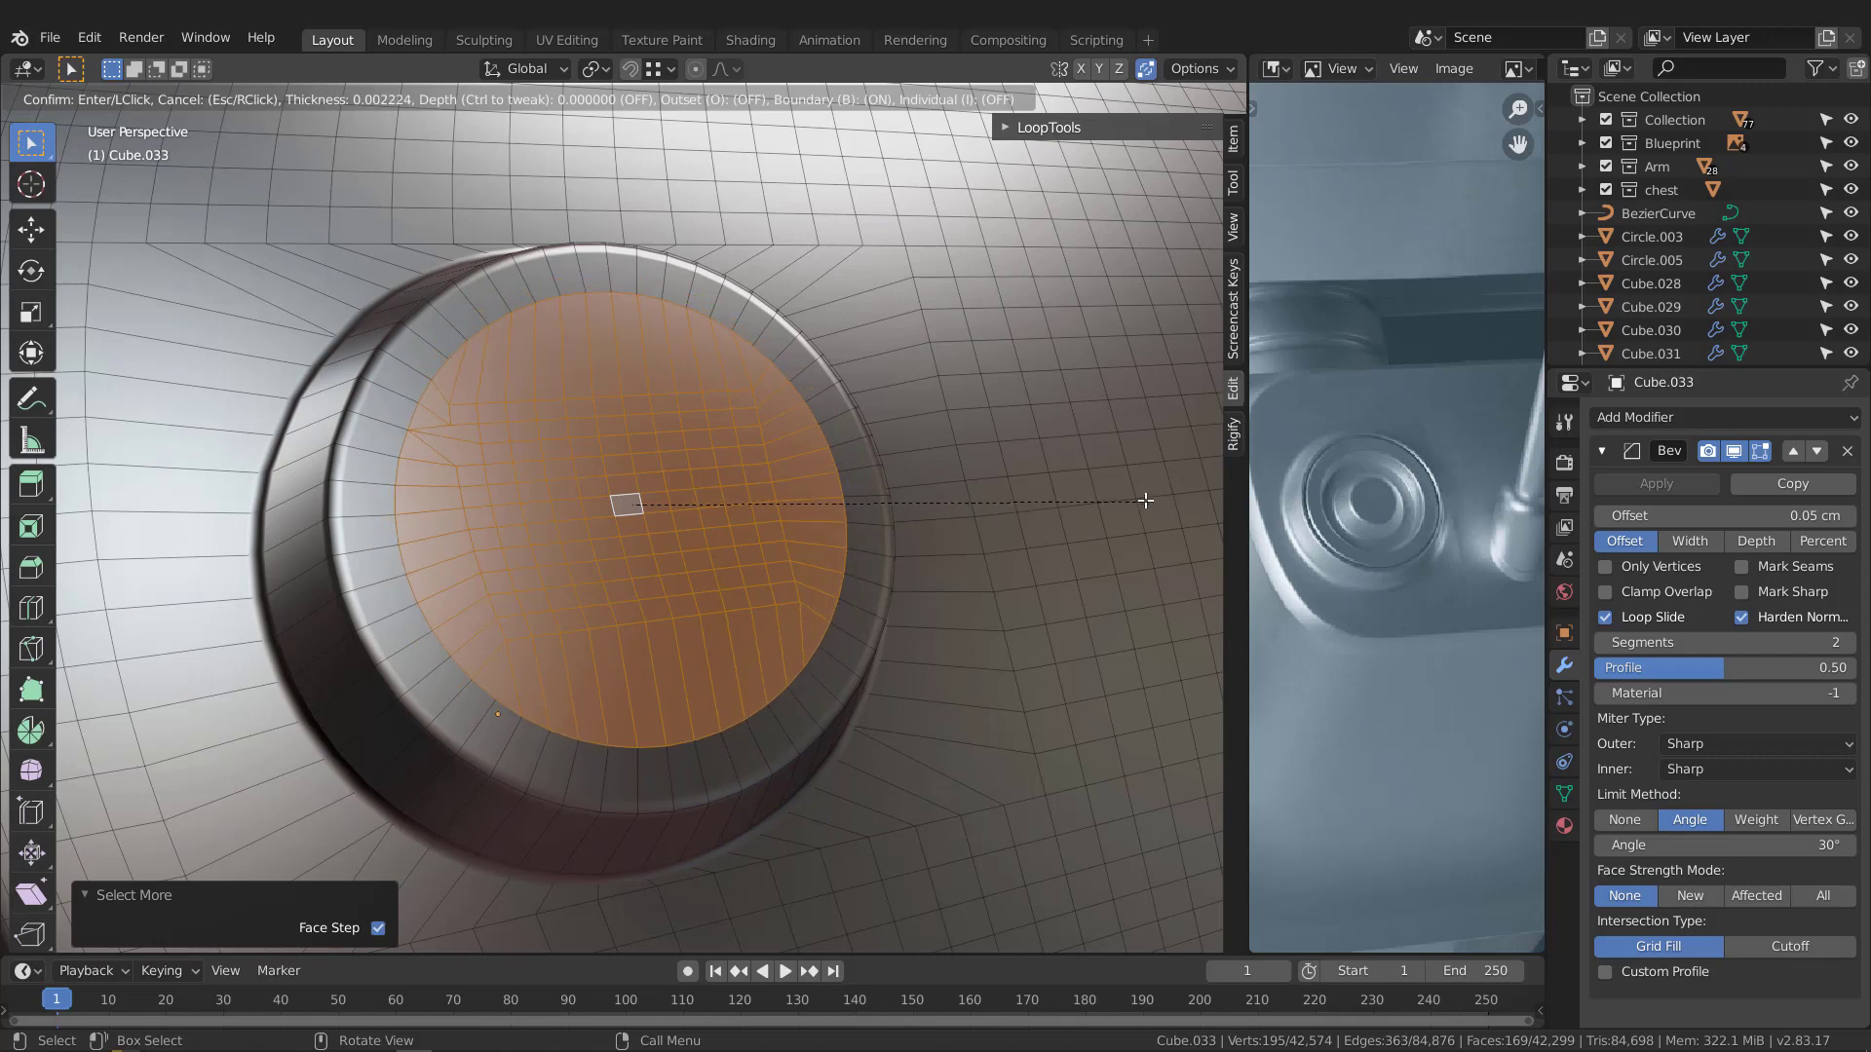
{"action": "left_click", "coordinate": [1145, 501]}
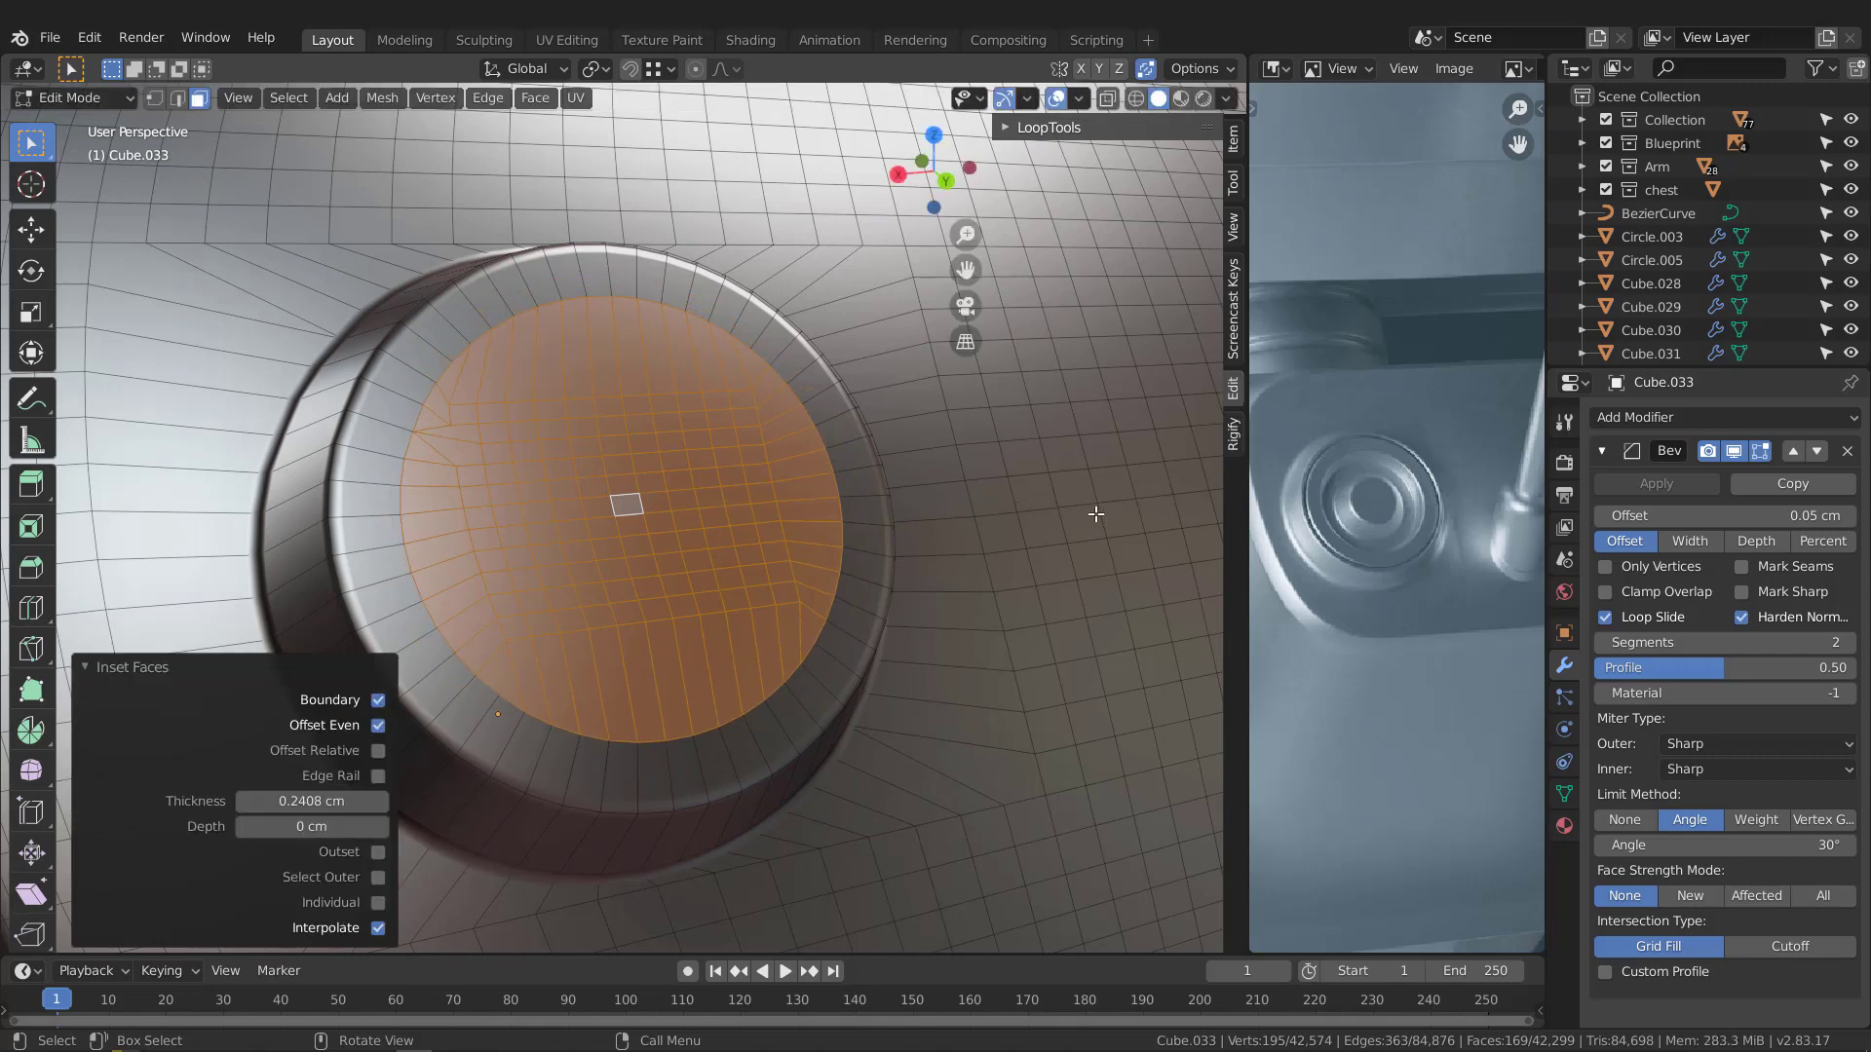
Extrude the inset cap faces inward about 0.254 cm to form a recess within the outer ring
{"action": "middle_click_drag", "start_coordinate": [1080, 516], "coordinate": [1129, 497]}
{"action": "key", "text": "e"}
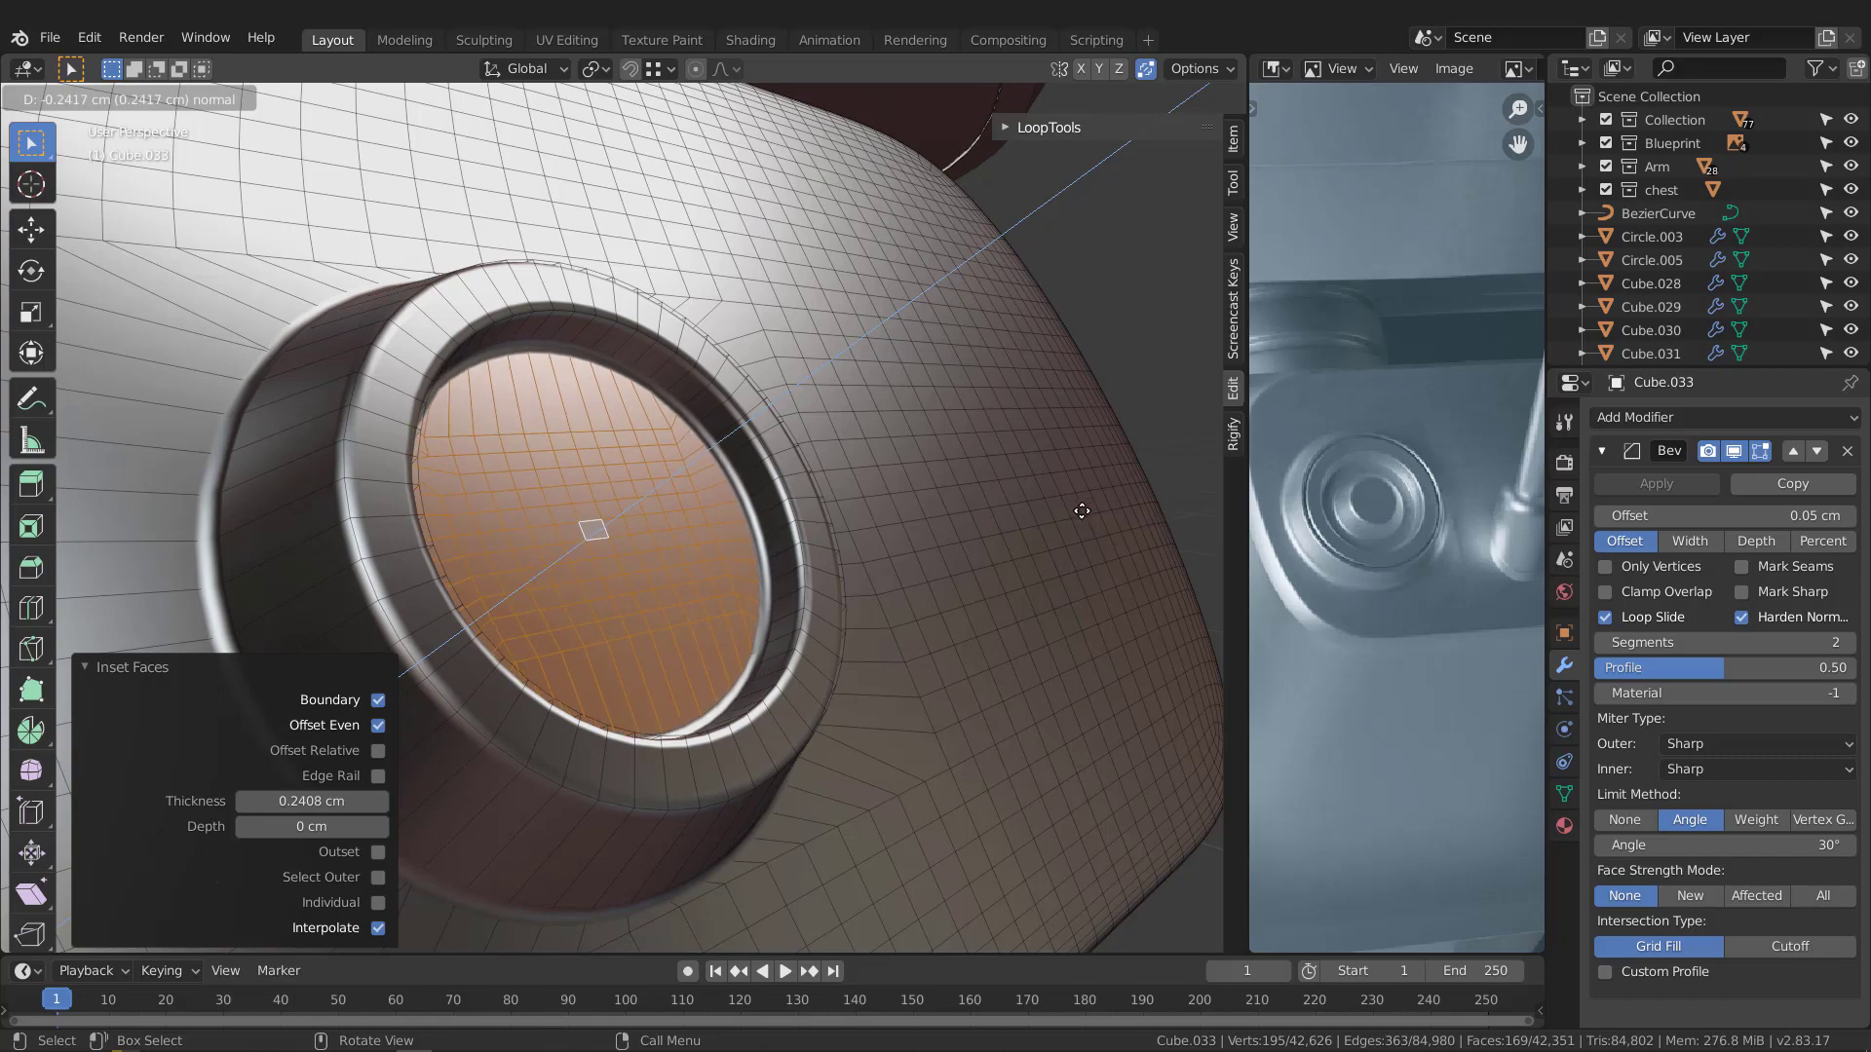
{"action": "left_click", "coordinate": [970, 470]}
{"action": "middle_click_drag", "start_coordinate": [971, 470], "coordinate": [887, 446]}
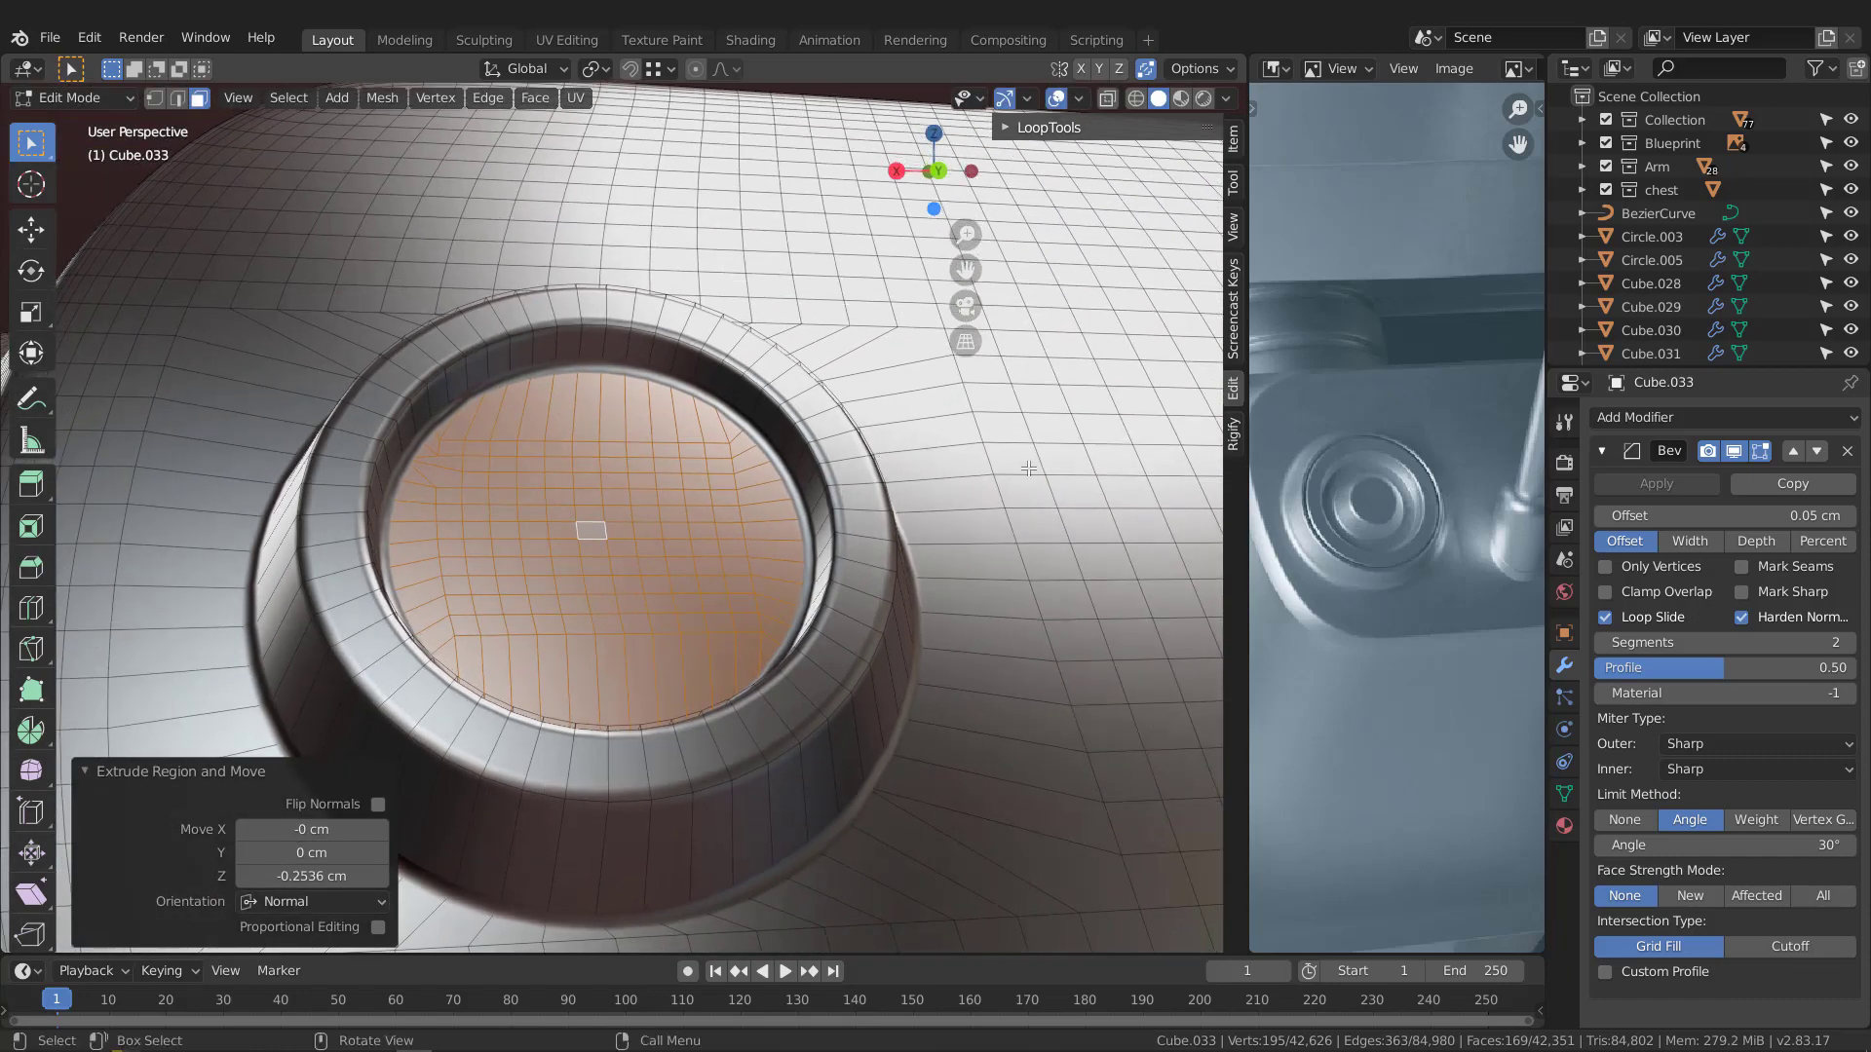
Shrink the selection to the central patch of the recess floor and scale it down to roughly half size
{"action": "middle_click_drag", "start_coordinate": [1198, 473], "coordinate": [1006, 527]}
{"action": "mouse_move", "coordinate": [581, 497]}
{"action": "middle_mouse_down"}
{"action": "mouse_move", "coordinate": [568, 484]}
{"action": "mouse_move", "coordinate": [550, 504]}
{"action": "middle_mouse_up"}
{"action": "key", "text": "ctrl+KP_Subtract"}
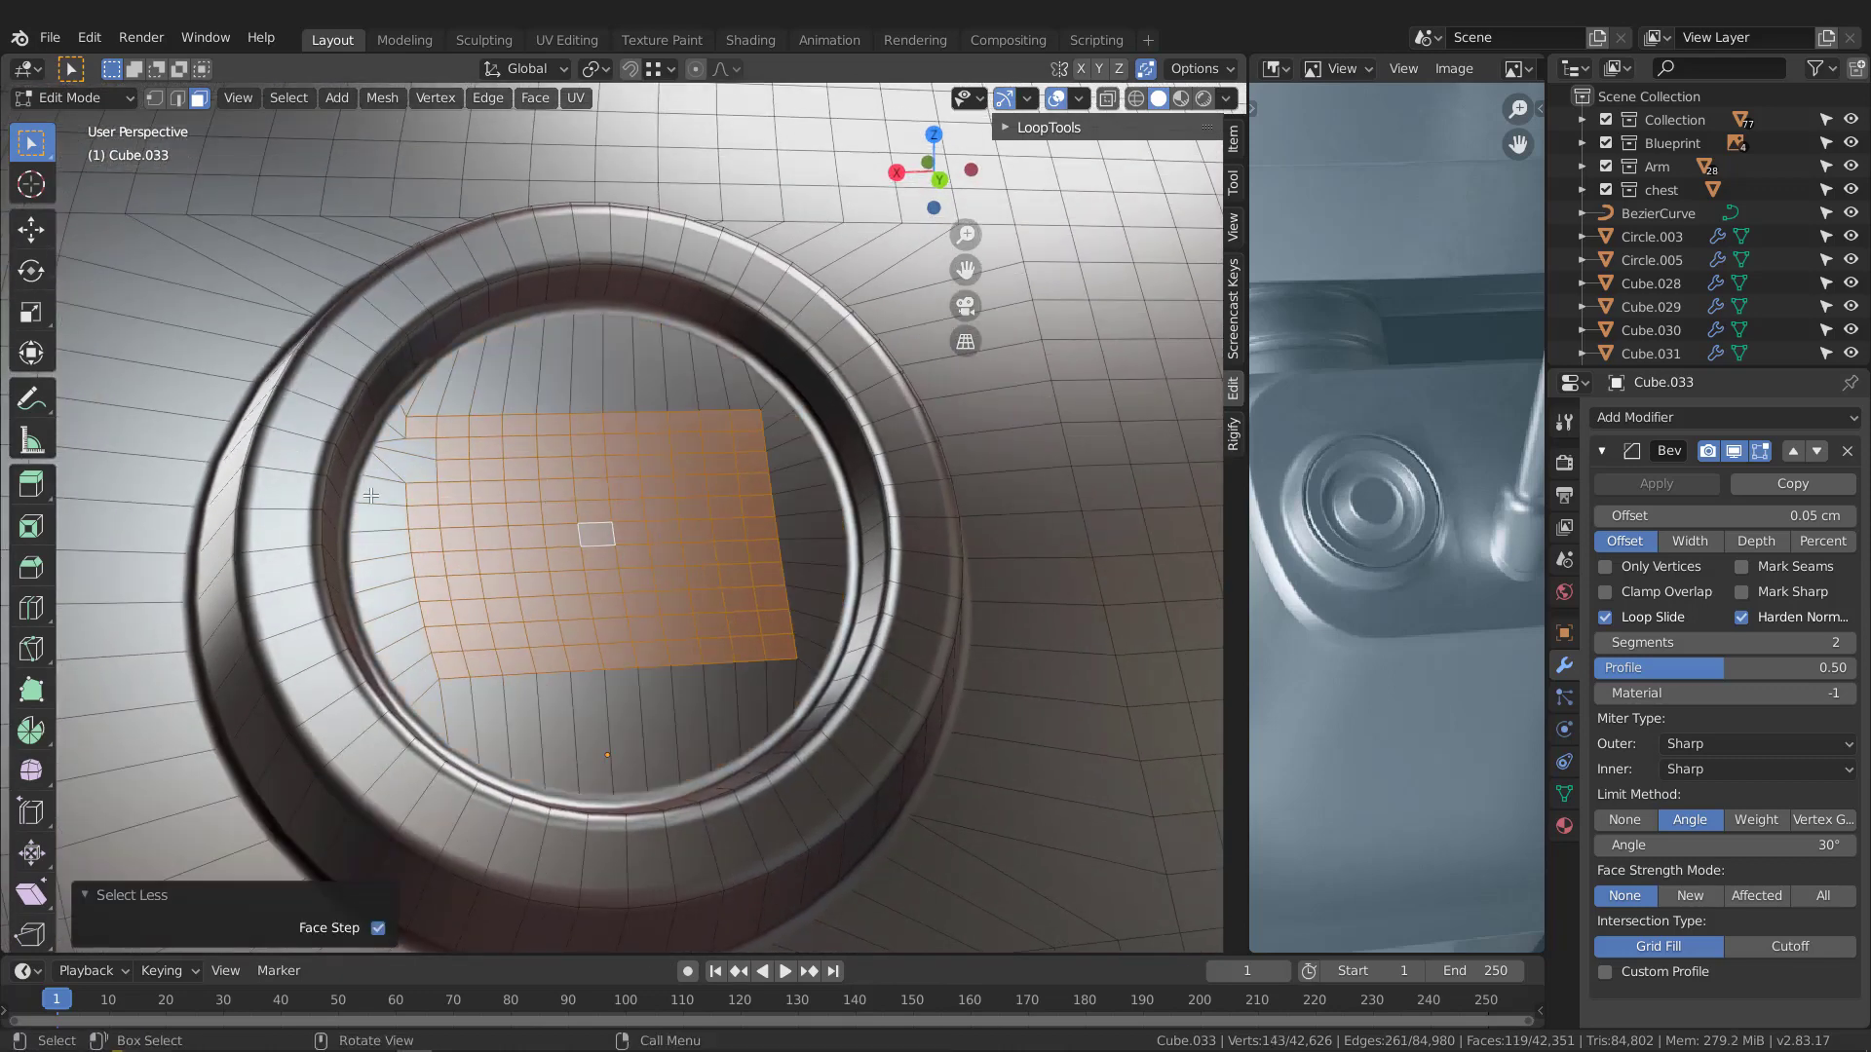
{"action": "key", "text": "s"}
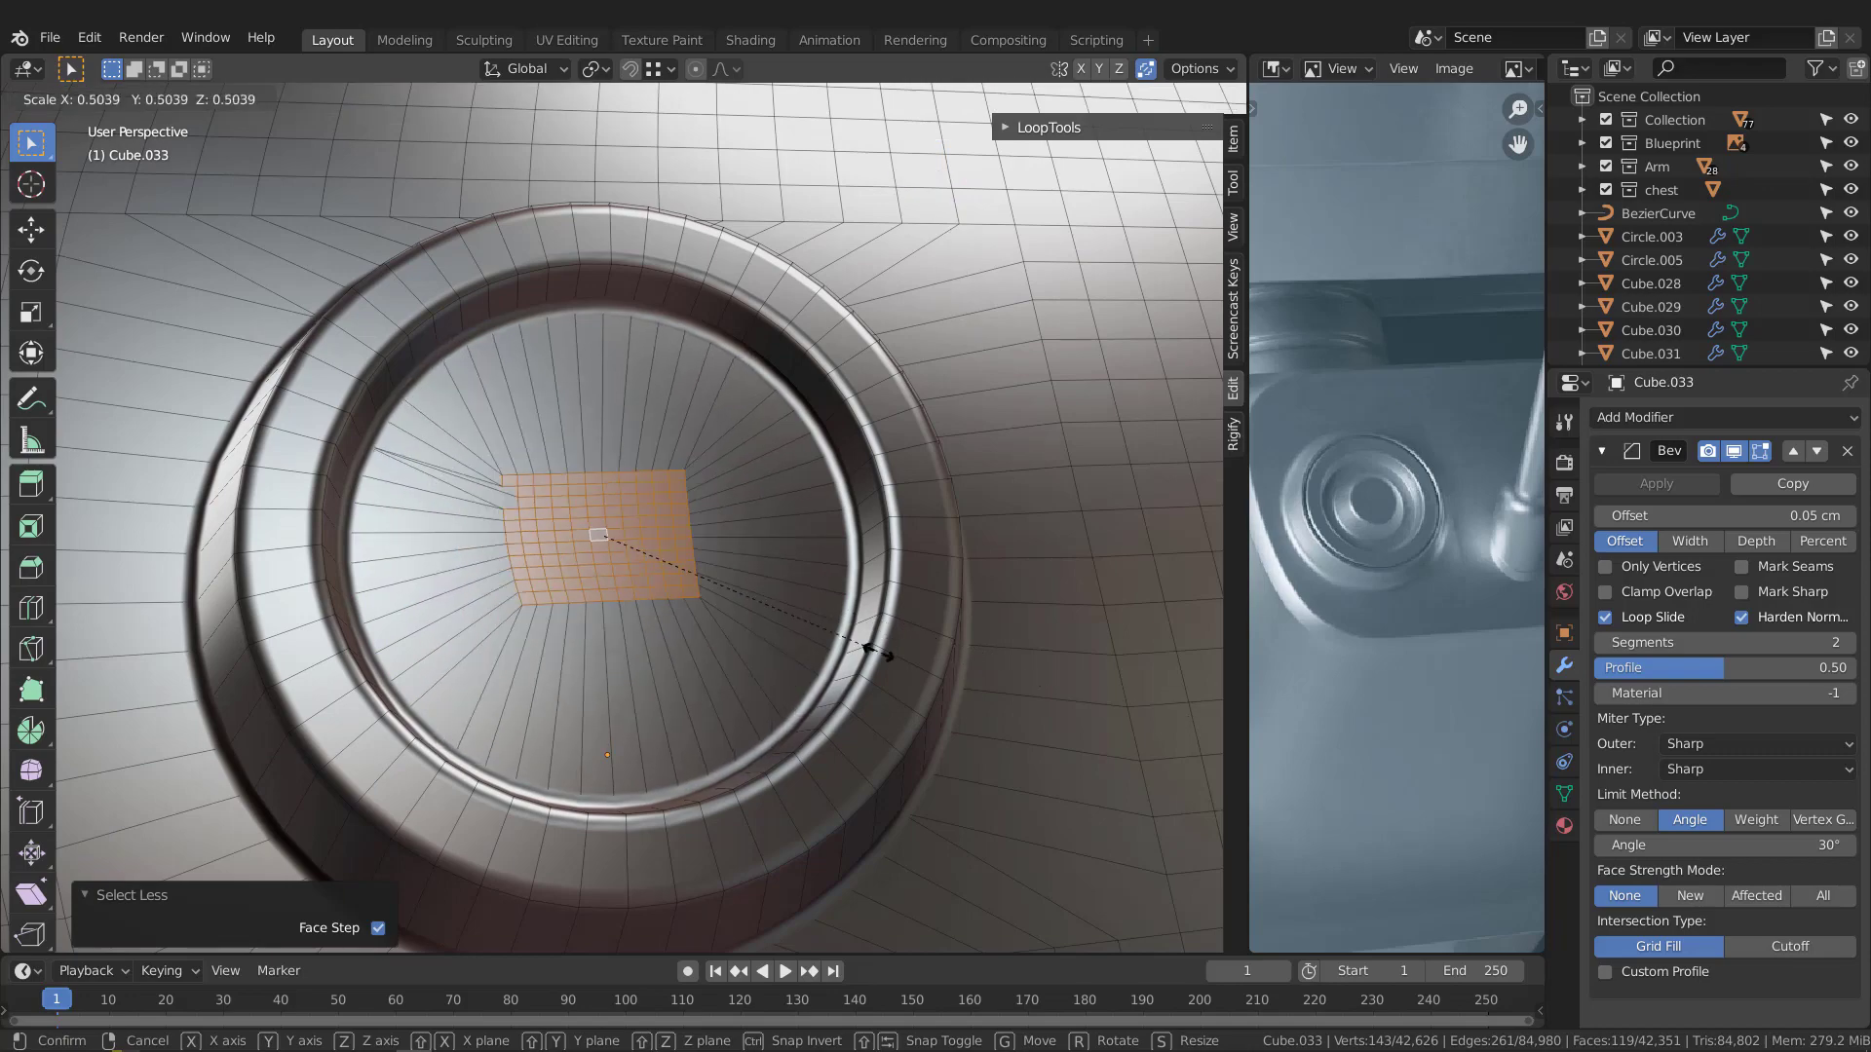
{"action": "left_click", "coordinate": [851, 645]}
Dissolve the central patch, then grow the selection and dissolve the whole recess floor into a single round face
{"action": "middle_click_drag", "start_coordinate": [716, 561], "coordinate": [619, 523]}
{"action": "key", "text": "ctrl+x"}
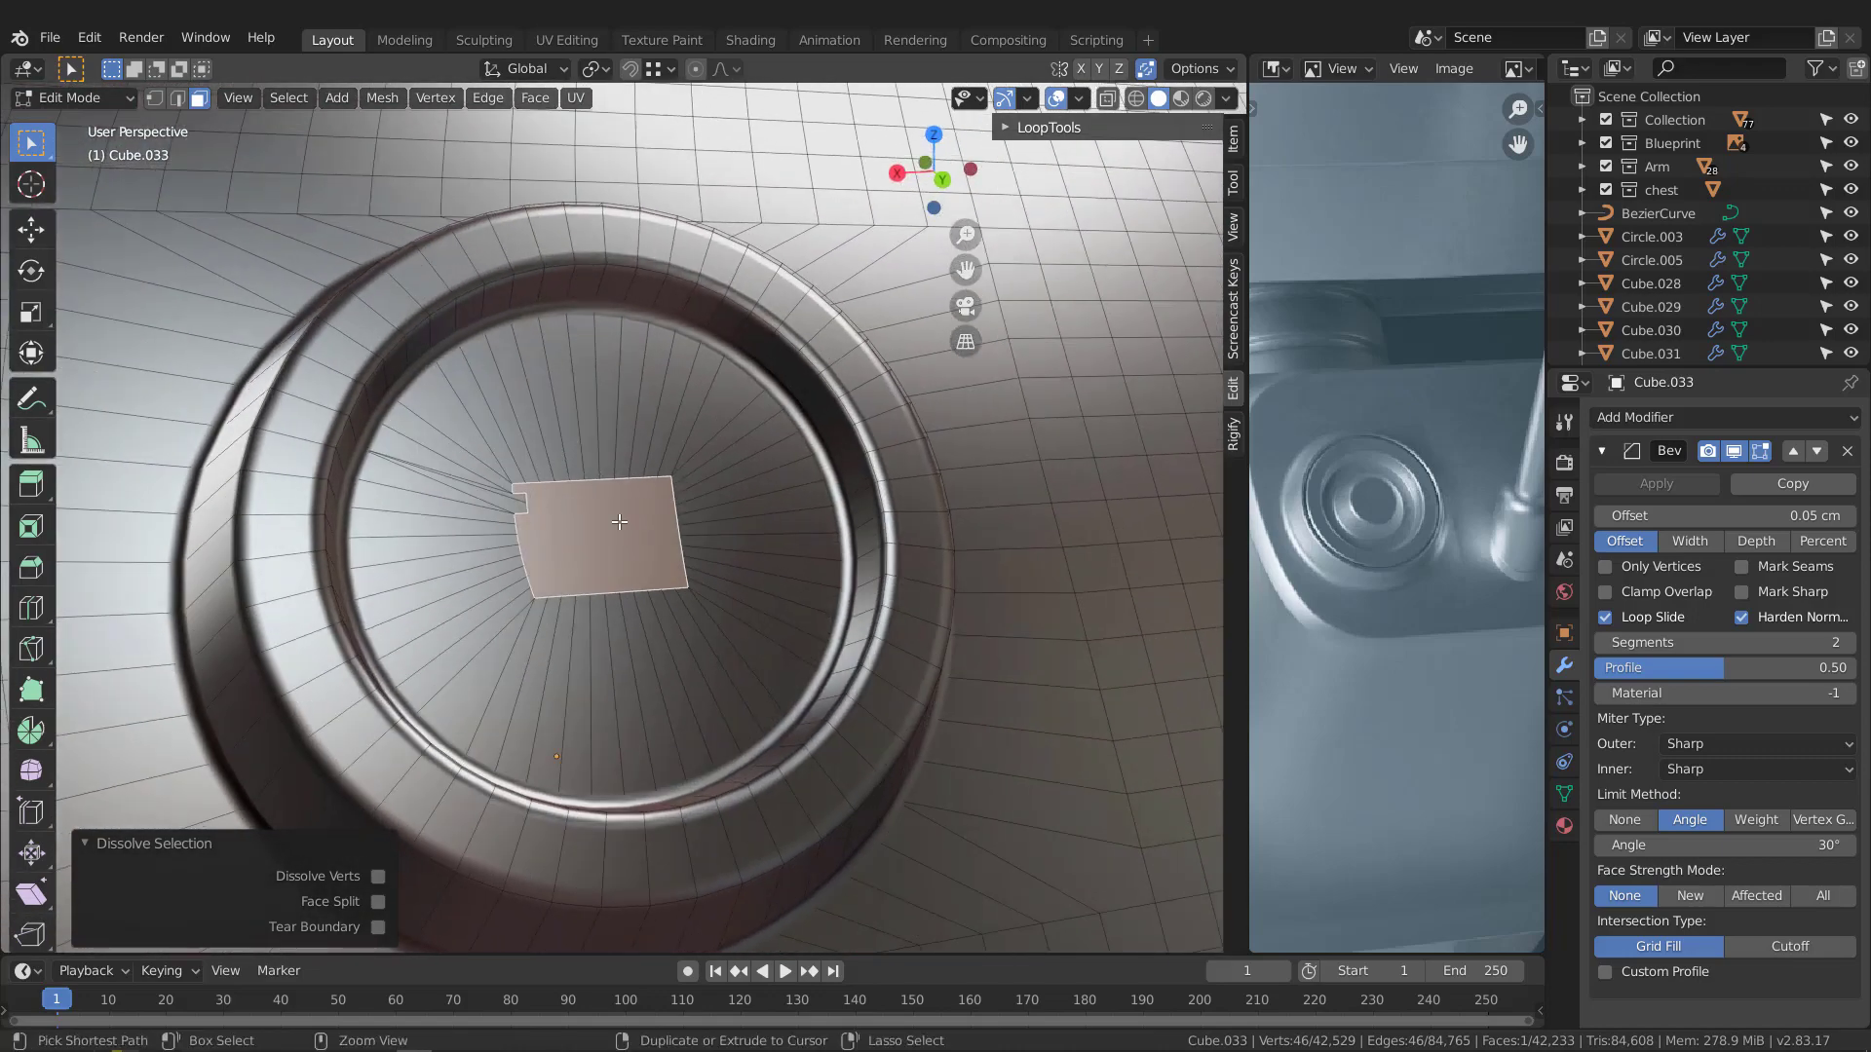
{"action": "key", "text": "ctrl+KP_Add"}
{"action": "key", "text": "ctrl+x"}
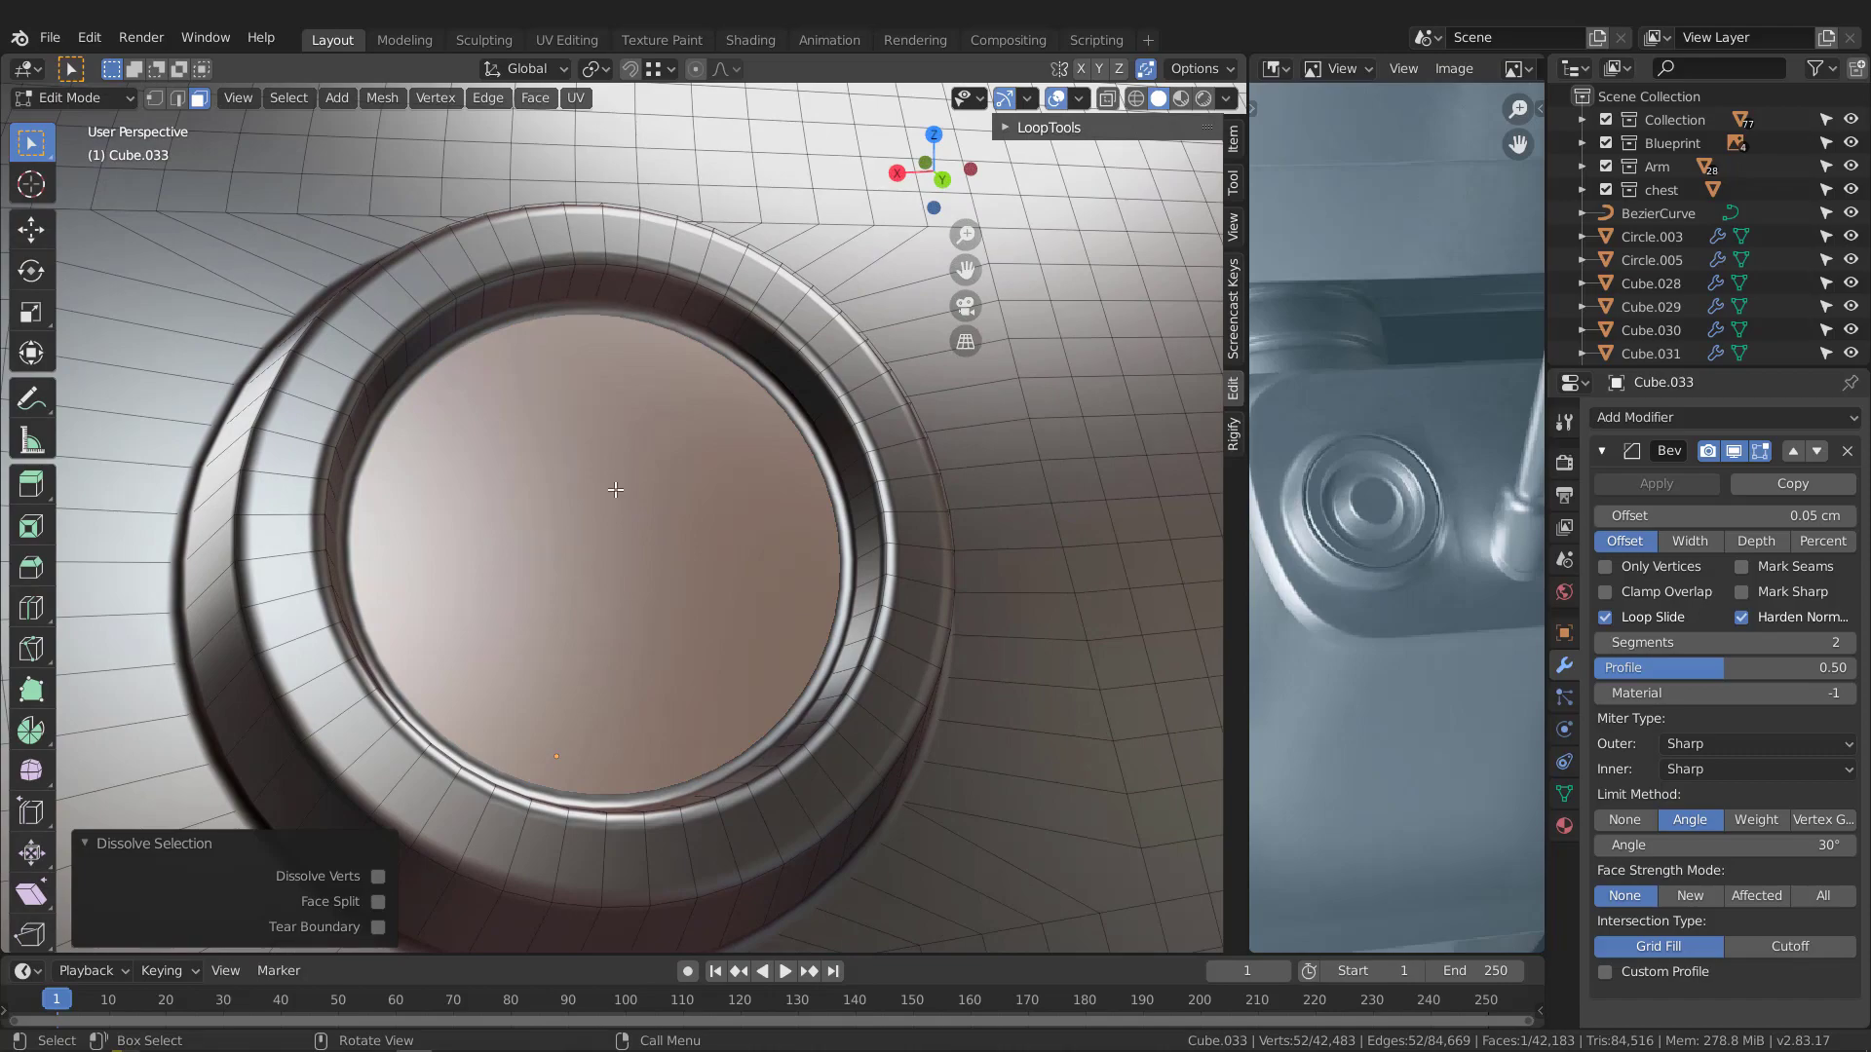
Scale the round recess floor face to about 0.968 and inset it by about 0.237 cm
{"action": "mouse_move", "coordinate": [616, 490]}
{"action": "middle_mouse_down"}
{"action": "mouse_move", "coordinate": [582, 450]}
{"action": "mouse_move", "coordinate": [642, 493]}
{"action": "middle_mouse_up"}
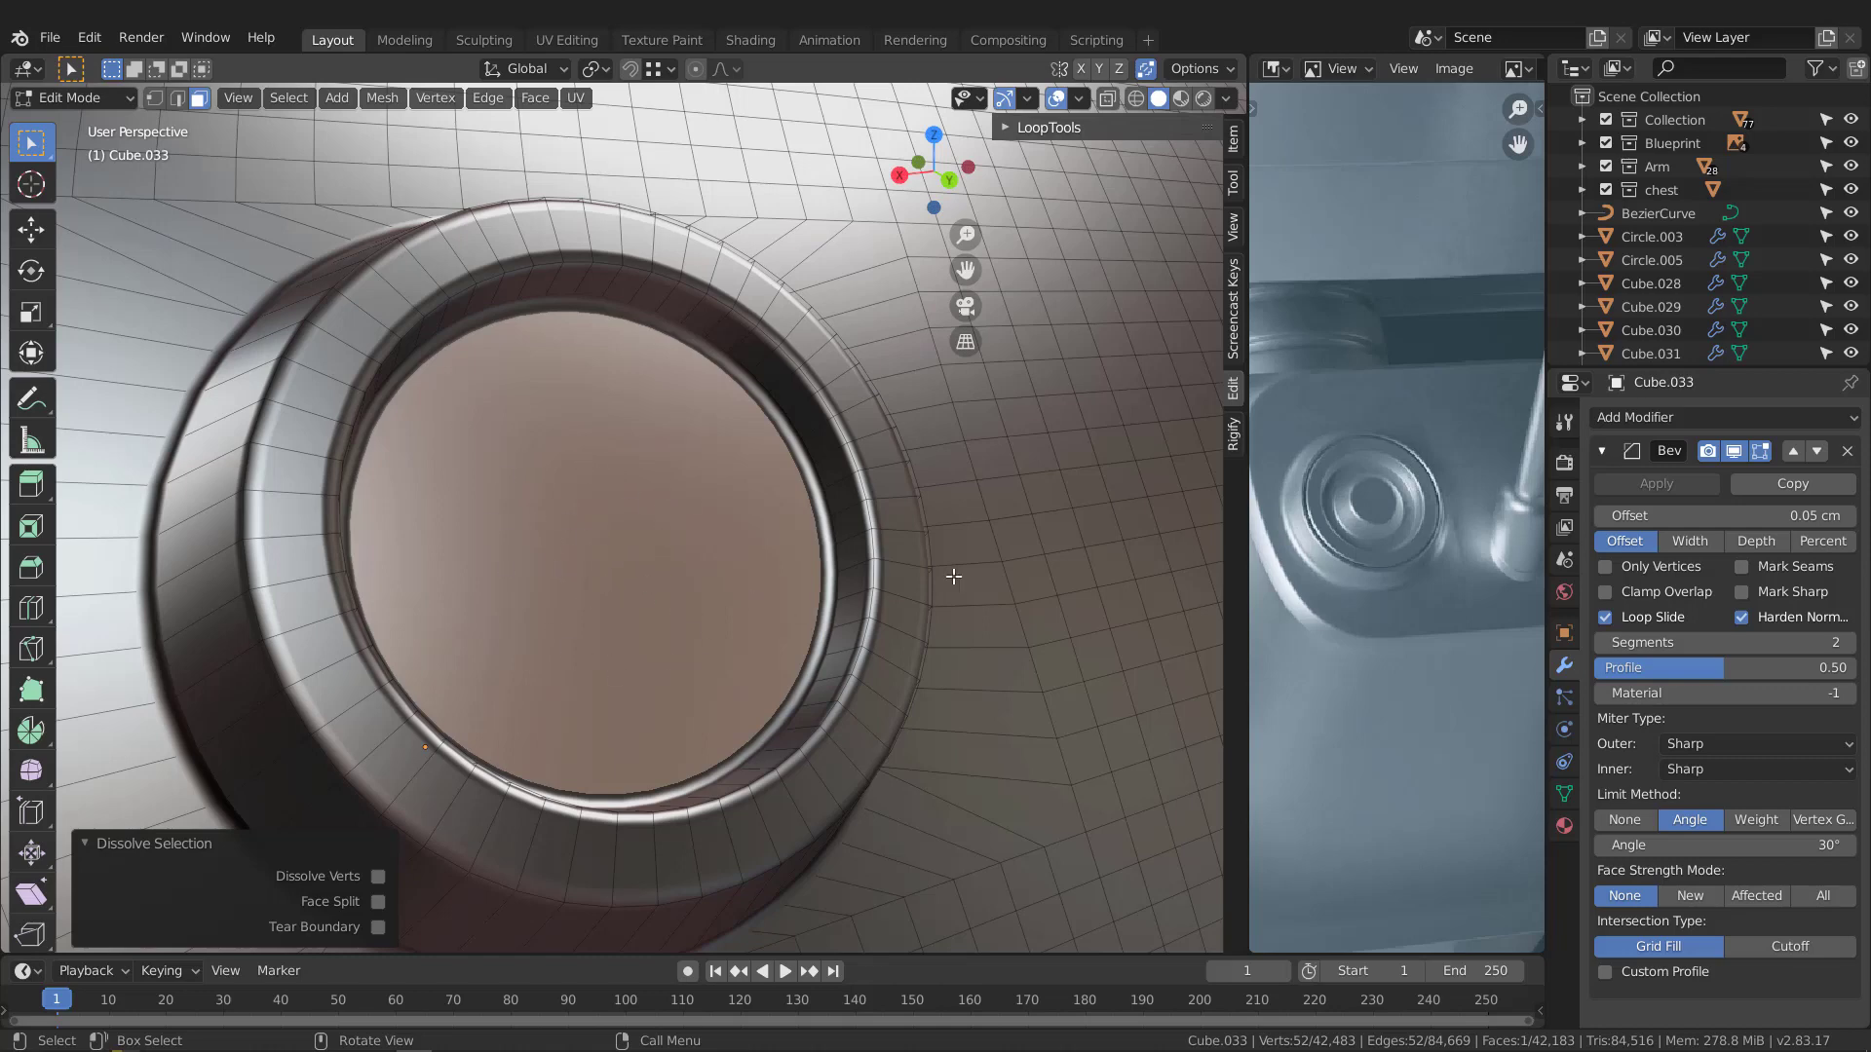
{"action": "middle_click_drag", "start_coordinate": [1003, 562], "coordinate": [1094, 618]}
{"action": "key", "text": "s"}
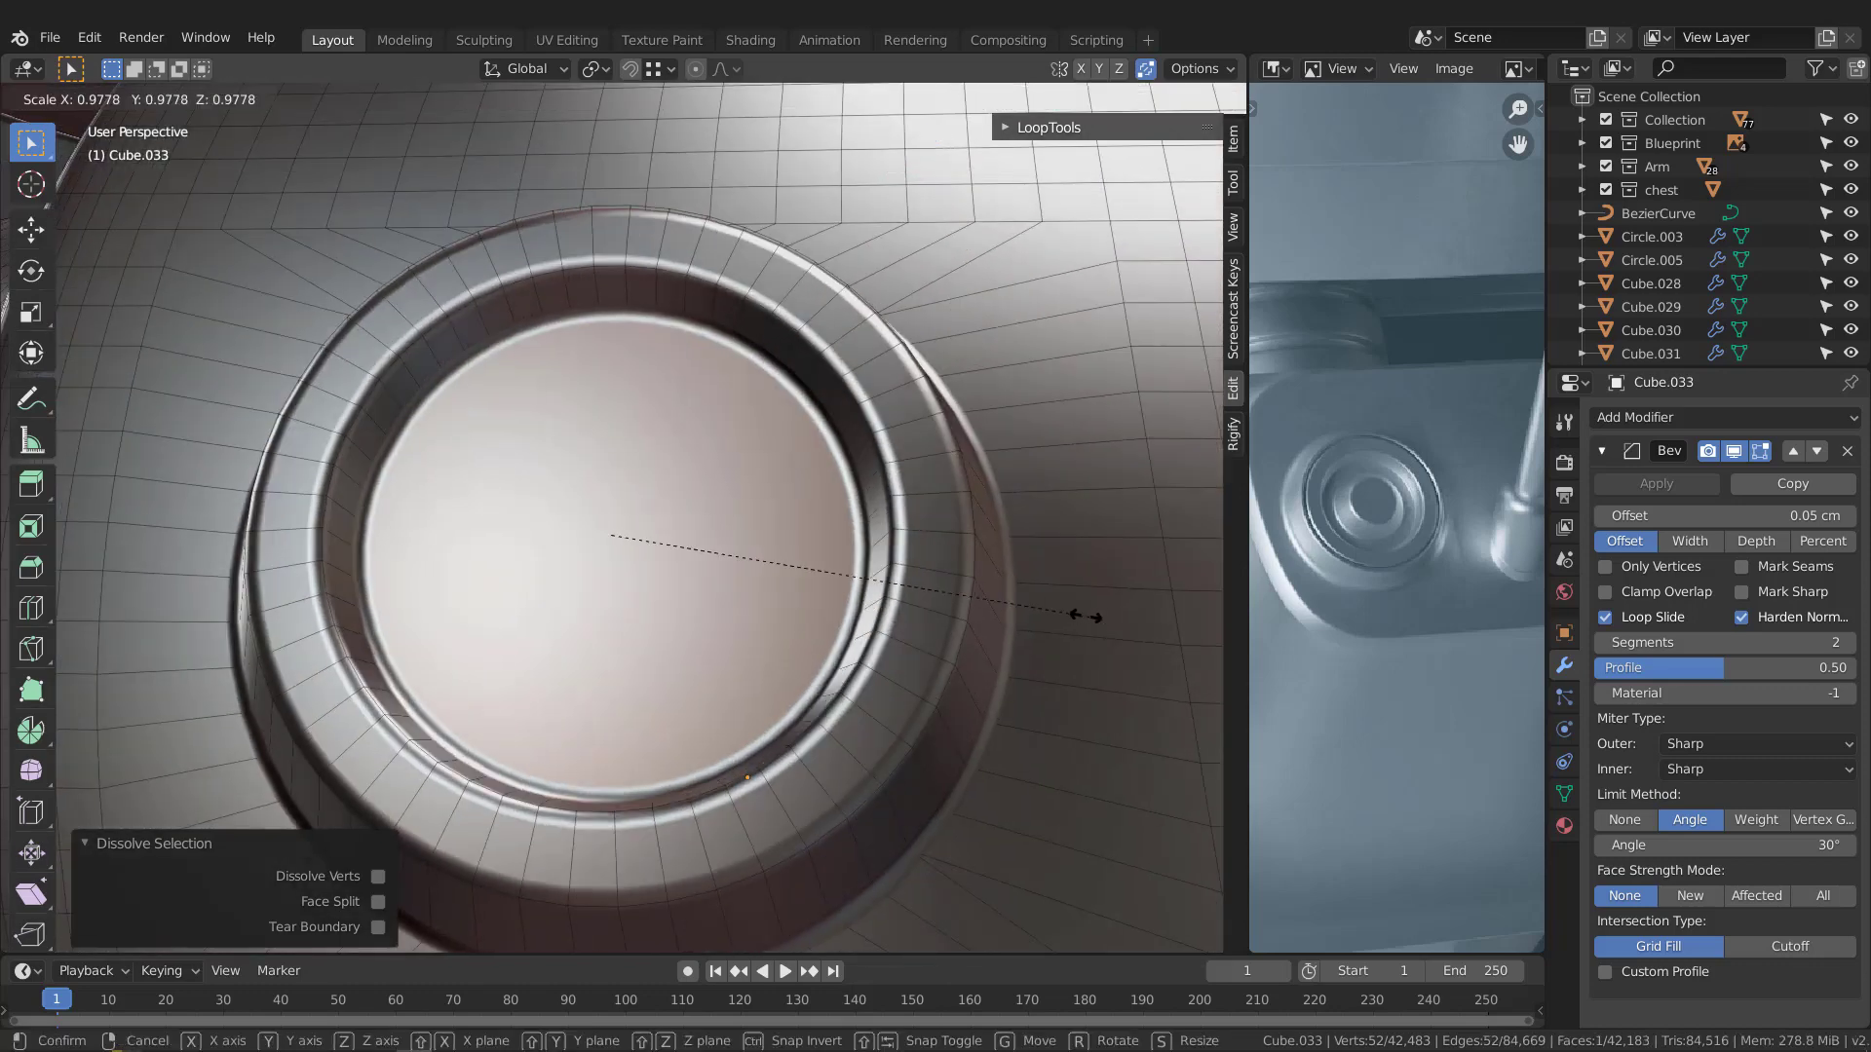
{"action": "left_click", "coordinate": [1085, 616]}
{"action": "key", "text": "i"}
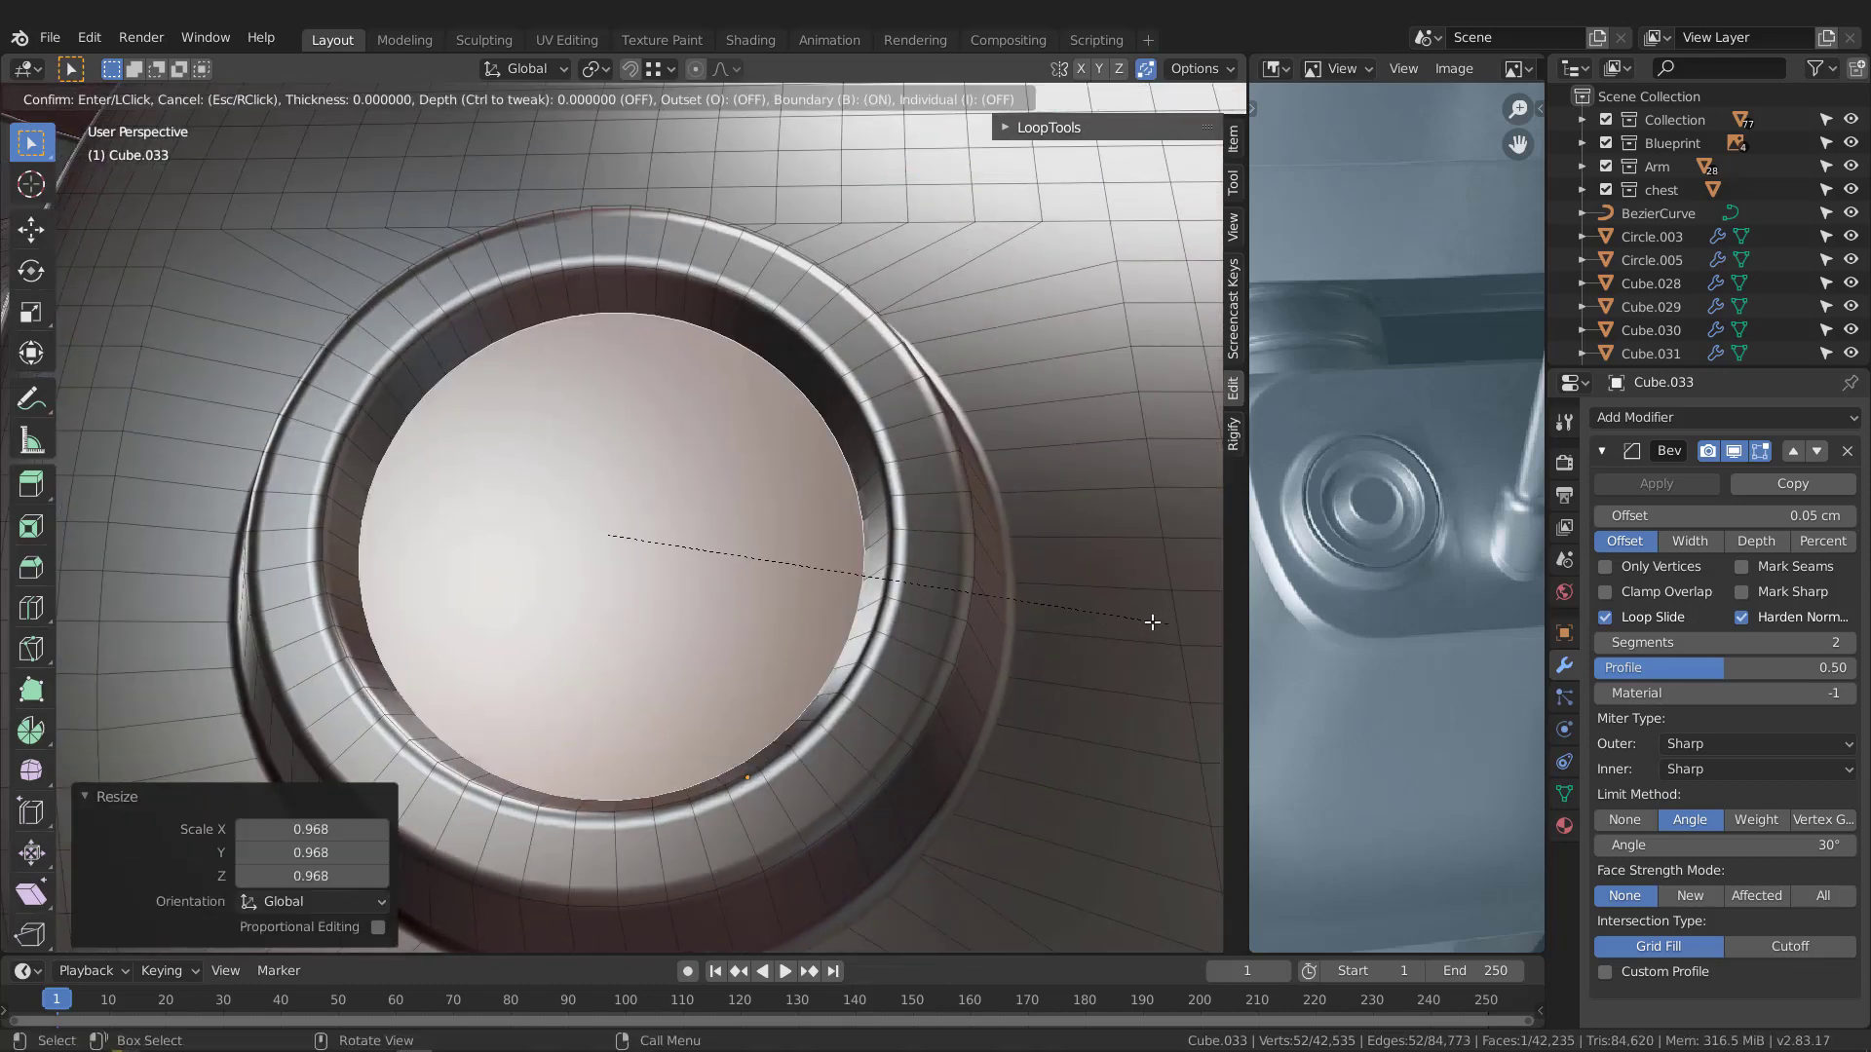
{"action": "left_click", "coordinate": [1096, 611]}
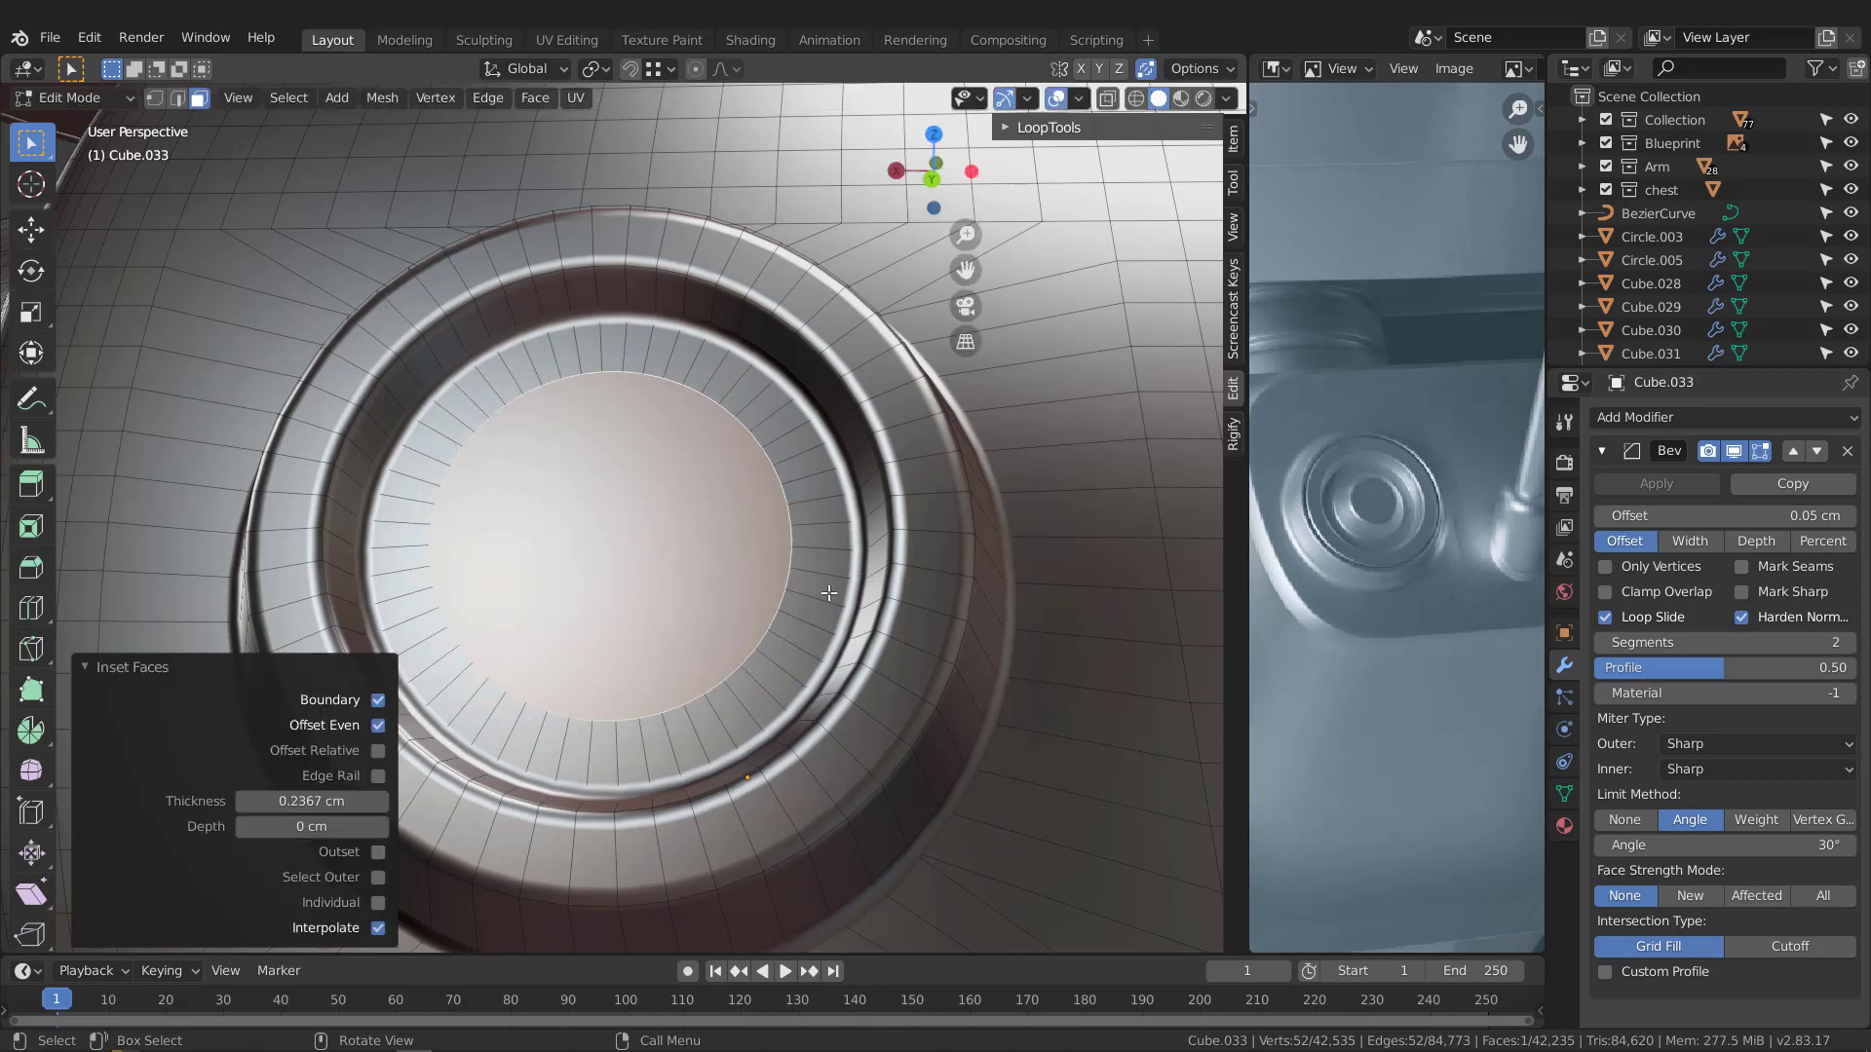
Extrude the inset central face outward about 0.28 cm and scale its top to about 0.737 to form a tapered knob
{"action": "middle_click_drag", "start_coordinate": [1096, 610], "coordinate": [810, 539]}
{"action": "key", "text": "e"}
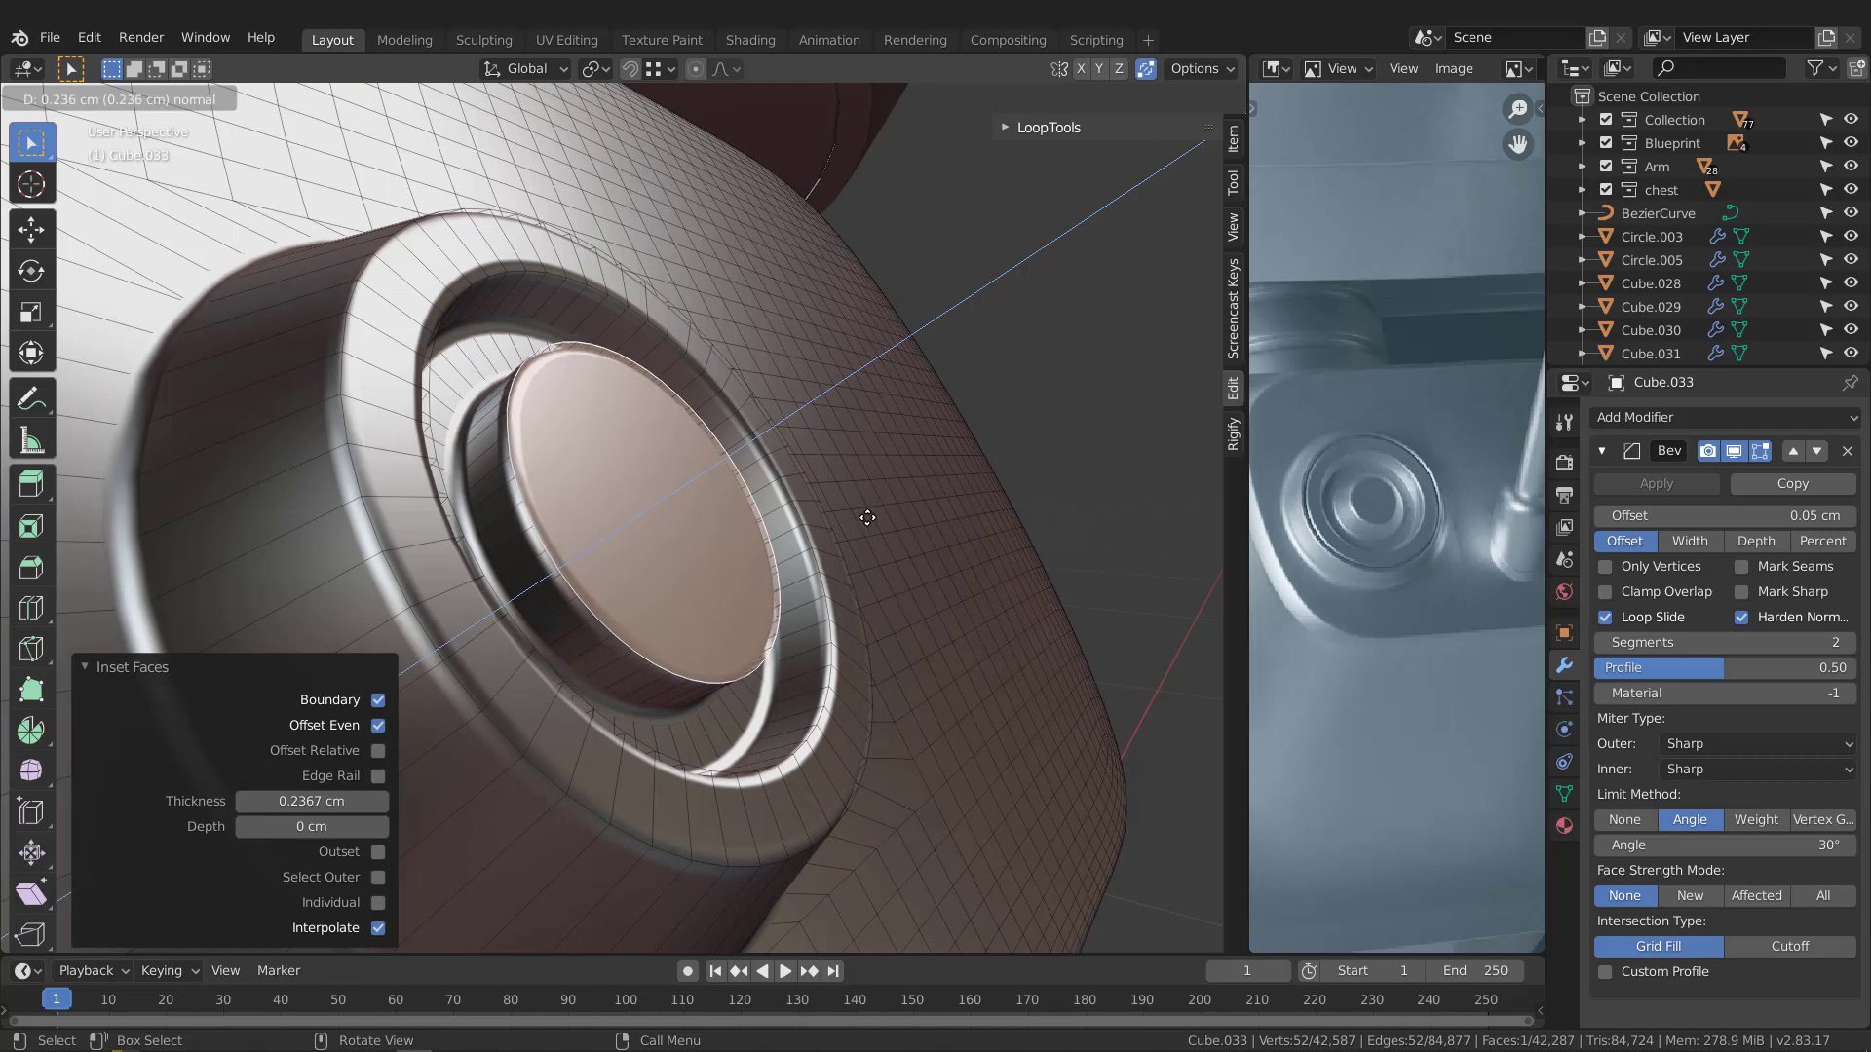
{"action": "left_click", "coordinate": [906, 546]}
{"action": "key", "text": "s"}
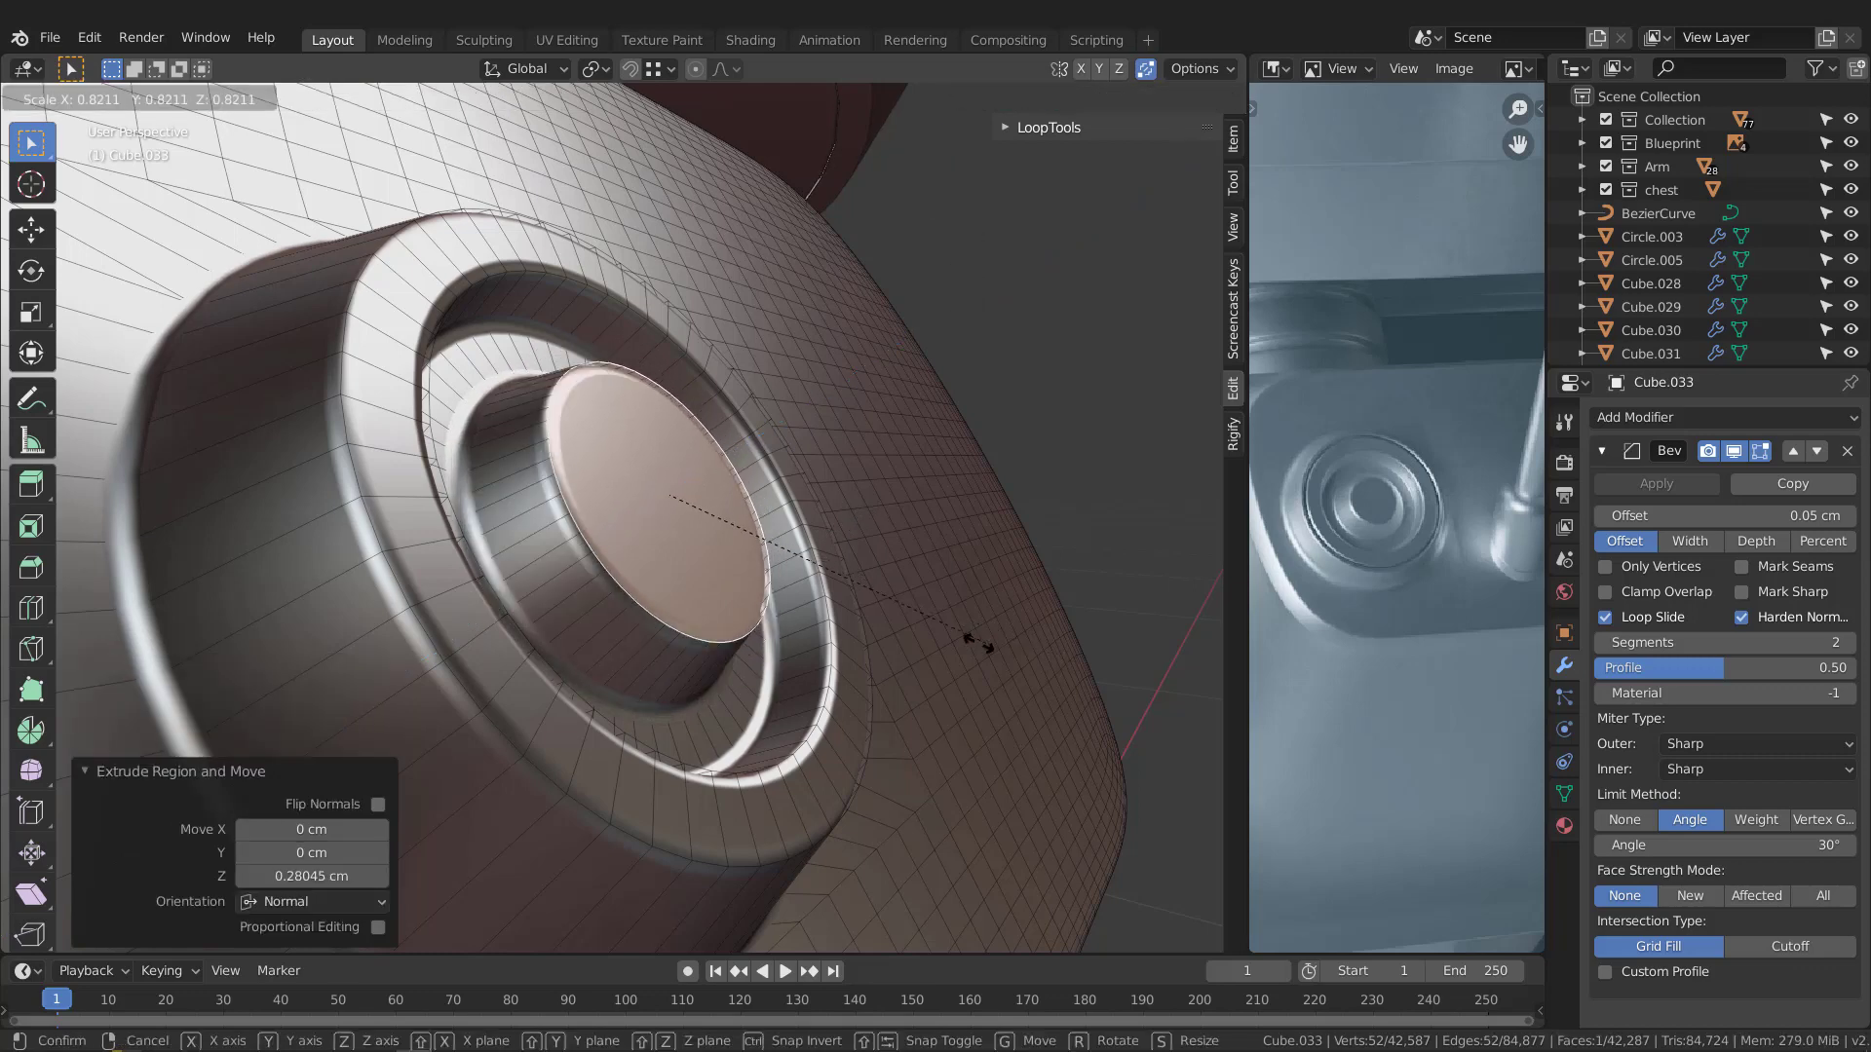
{"action": "left_click", "coordinate": [953, 636]}
Inset the top face of the central knob by about 0.178 cm
{"action": "middle_click_drag", "start_coordinate": [953, 636], "coordinate": [1186, 702]}
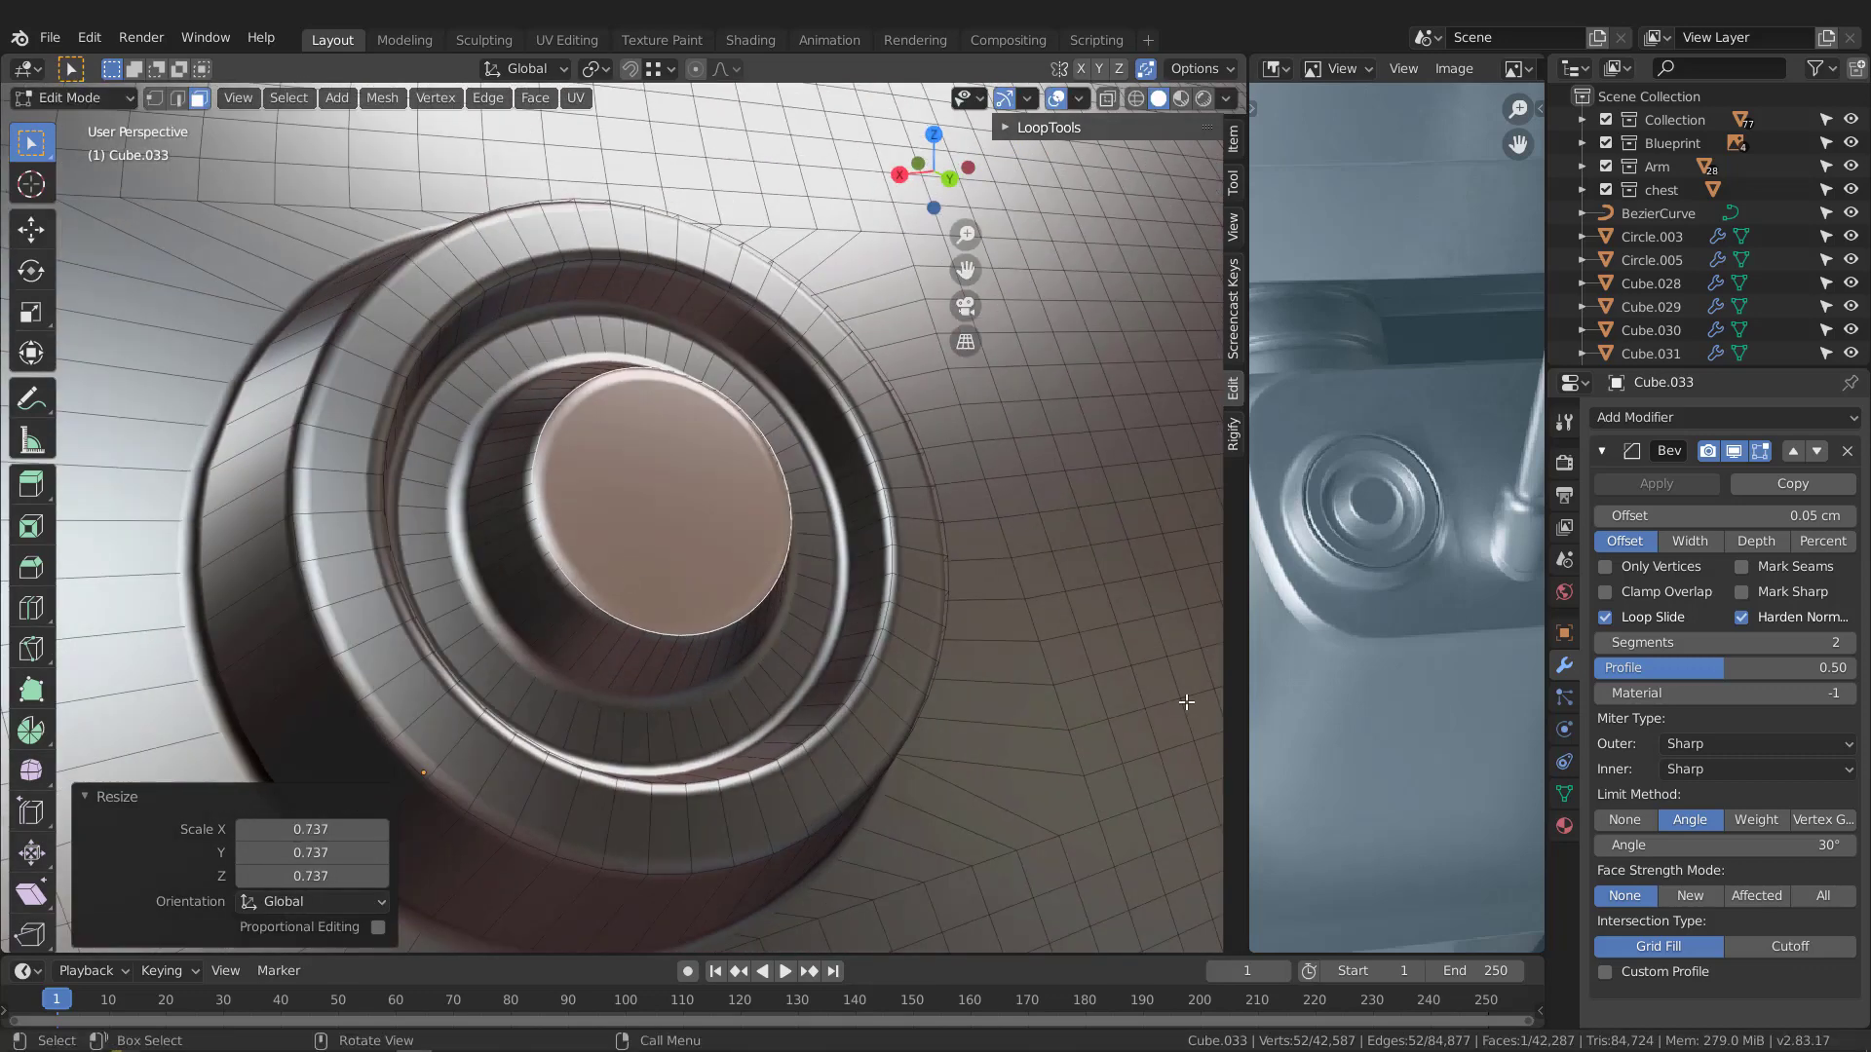
{"action": "key", "text": "i"}
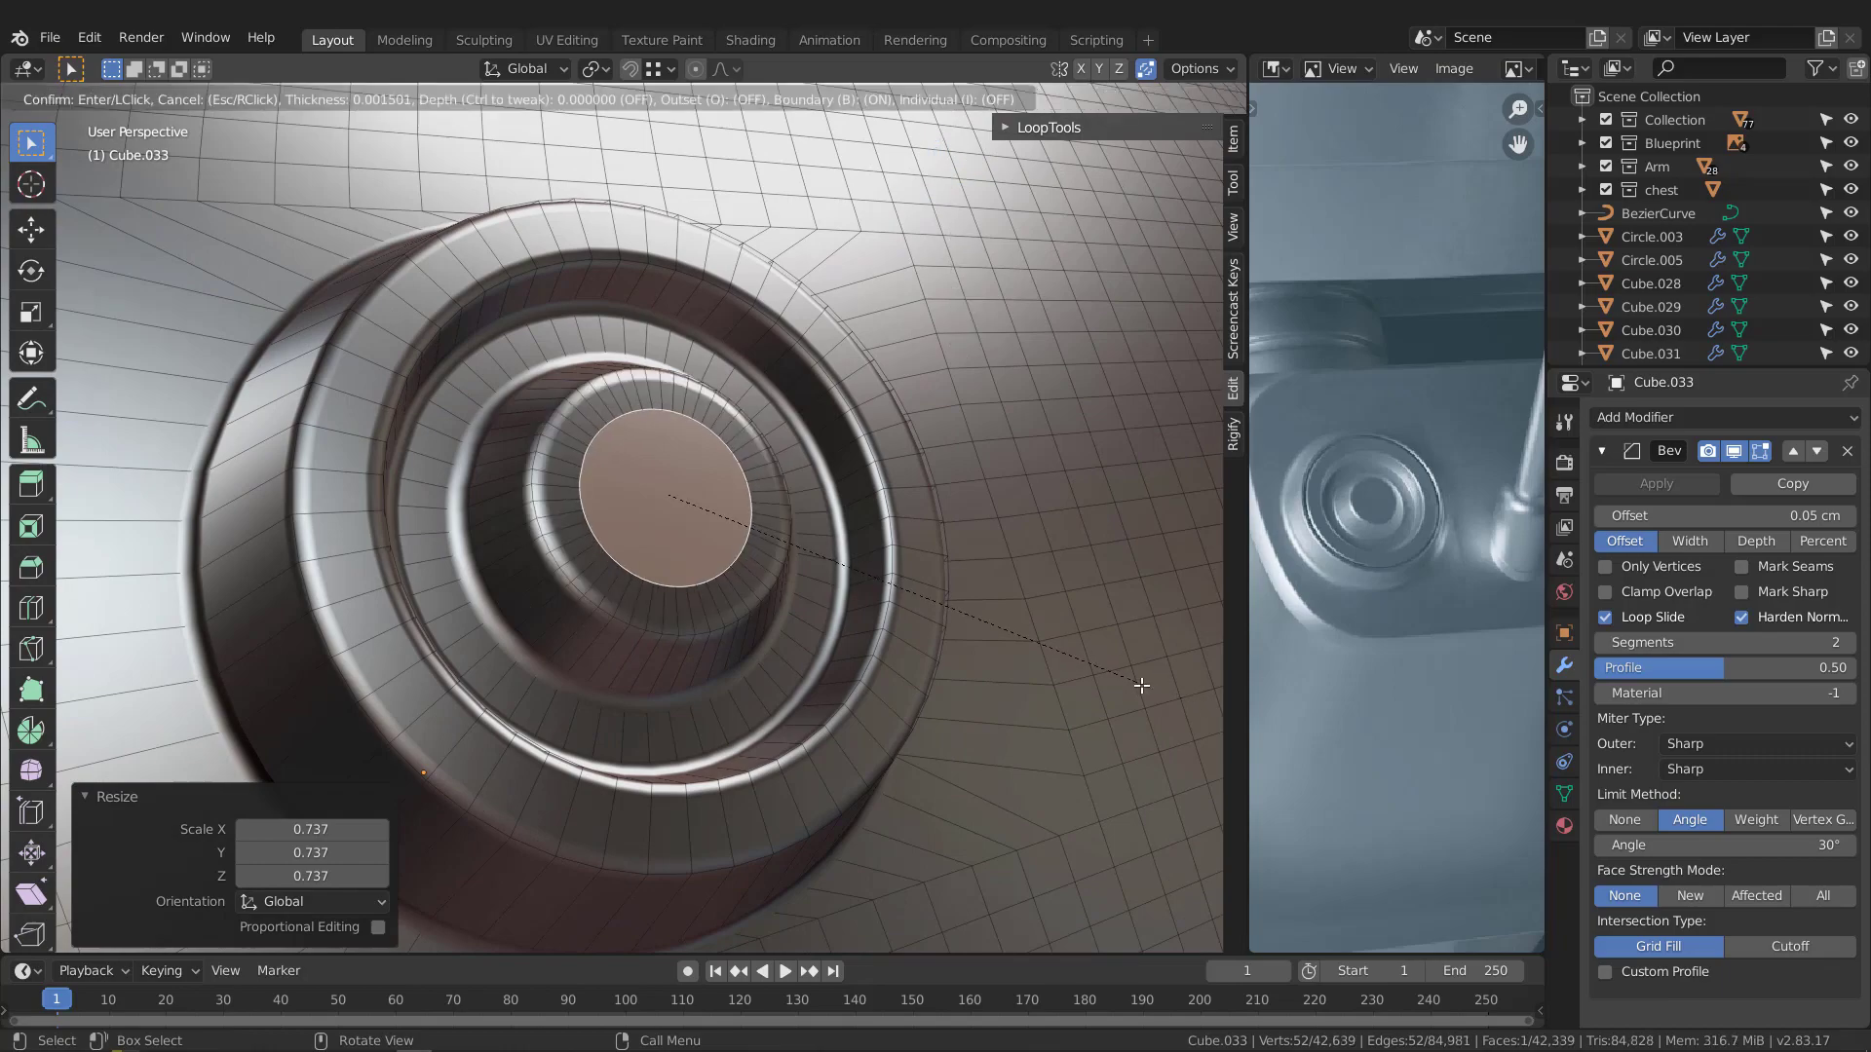
{"action": "left_click", "coordinate": [1131, 672]}
Compare the socket with the reference and add one edge loop around the outer ring's rim face, slid outward at factor -0.463
{"action": "middle_click_drag", "start_coordinate": [1130, 673], "coordinate": [501, 489]}
{"action": "scroll", "coordinate": [1366, 538], "scroll_direction": "up", "scroll_amount": 2}
{"action": "scroll", "coordinate": [456, 588], "scroll_direction": "up", "scroll_amount": 1}
{"action": "scroll", "coordinate": [456, 589], "scroll_direction": "up", "scroll_amount": 1}
{"action": "middle_click_drag", "start_coordinate": [468, 591], "coordinate": [541, 569]}
{"action": "scroll", "coordinate": [541, 569], "scroll_direction": "up", "scroll_amount": 2}
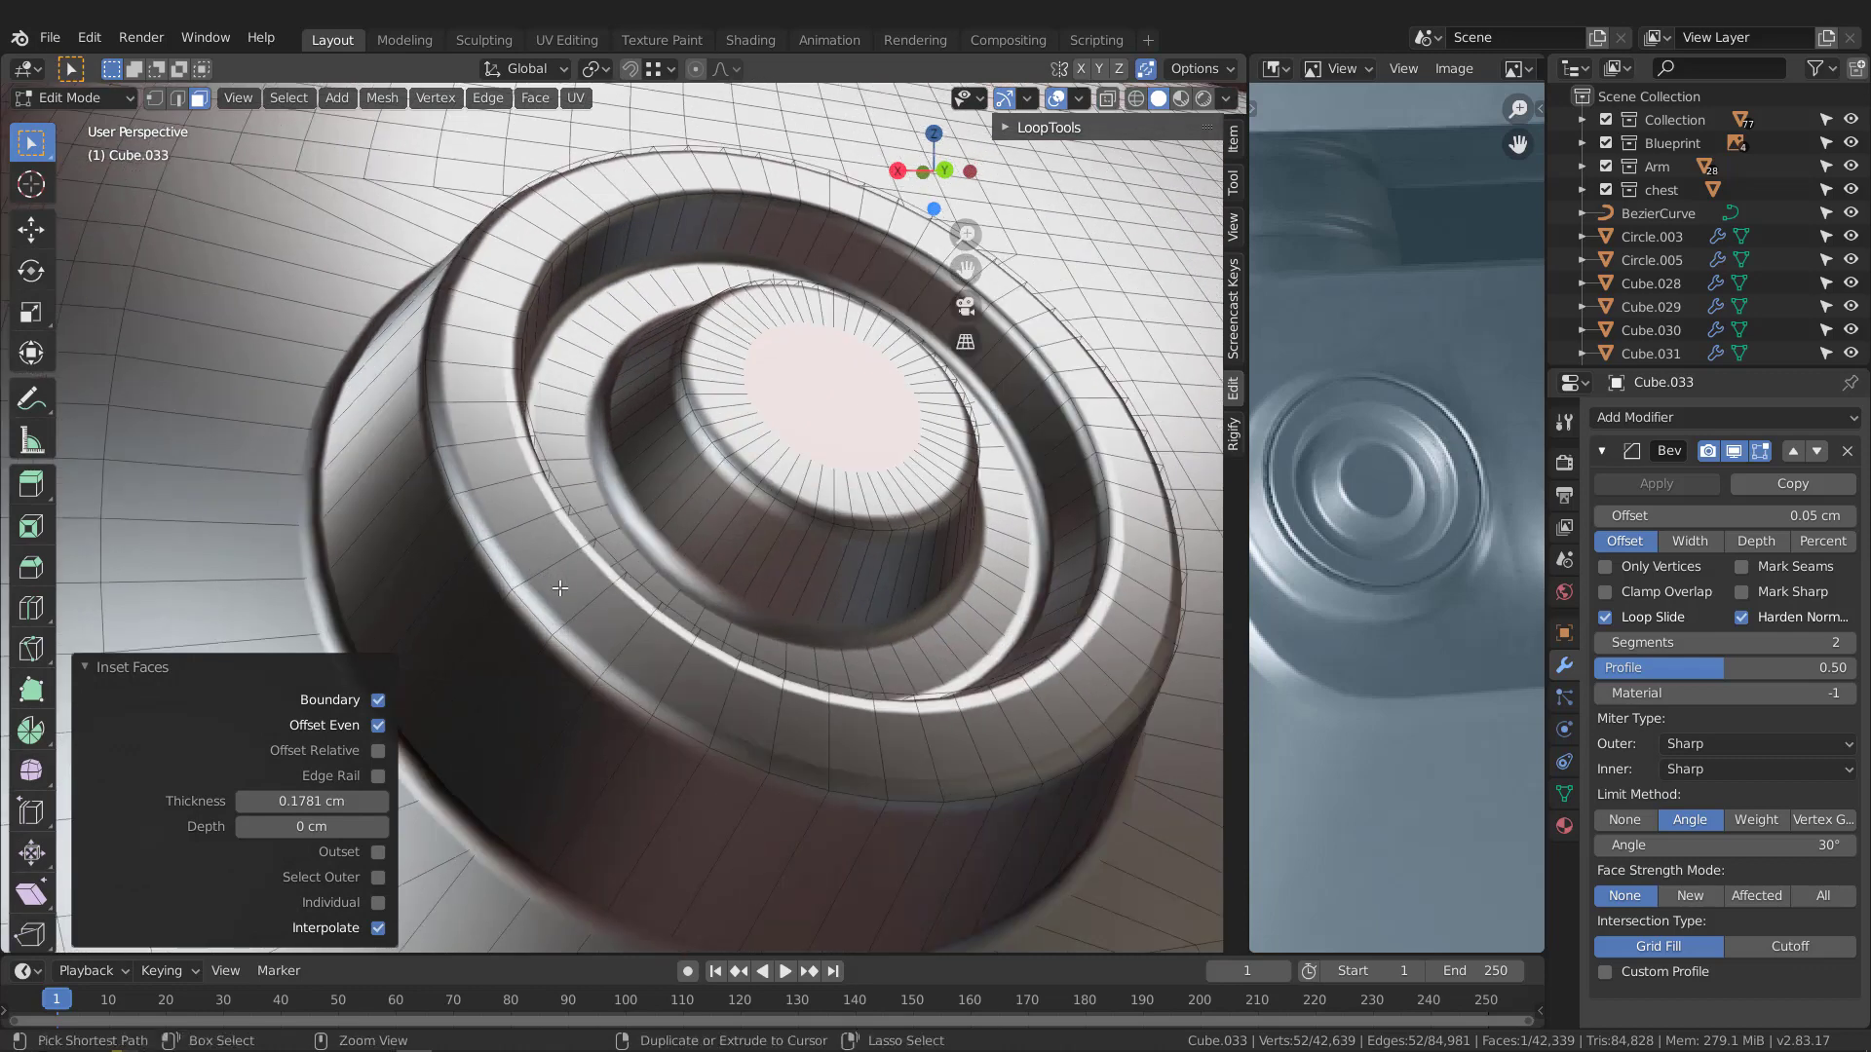
{"action": "key", "text": "ctrl+r"}
{"action": "left_click", "coordinate": [536, 575]}
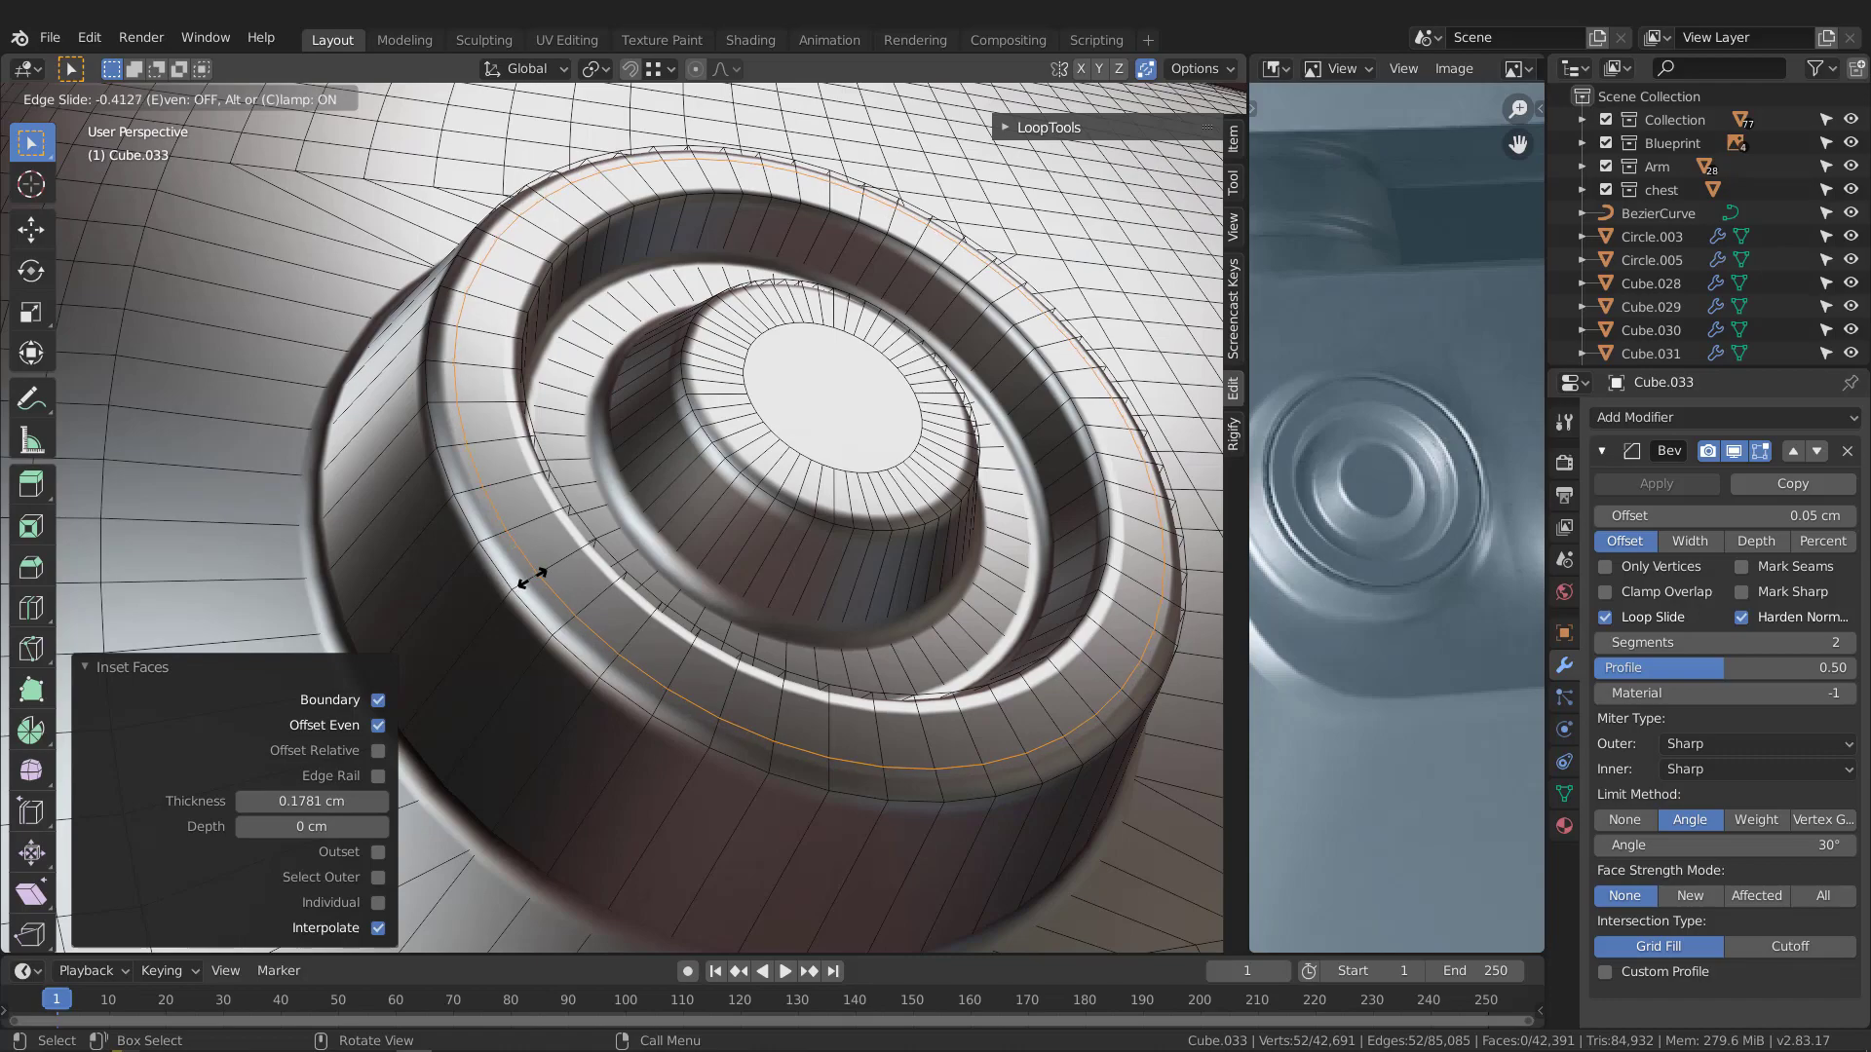
{"action": "left_click", "coordinate": [532, 579]}
{"action": "scroll", "coordinate": [532, 577], "scroll_direction": "down", "scroll_amount": 3}
{"action": "middle_click_drag", "start_coordinate": [534, 574], "coordinate": [485, 400]}
{"action": "scroll", "coordinate": [468, 448], "scroll_direction": "up", "scroll_amount": 2}
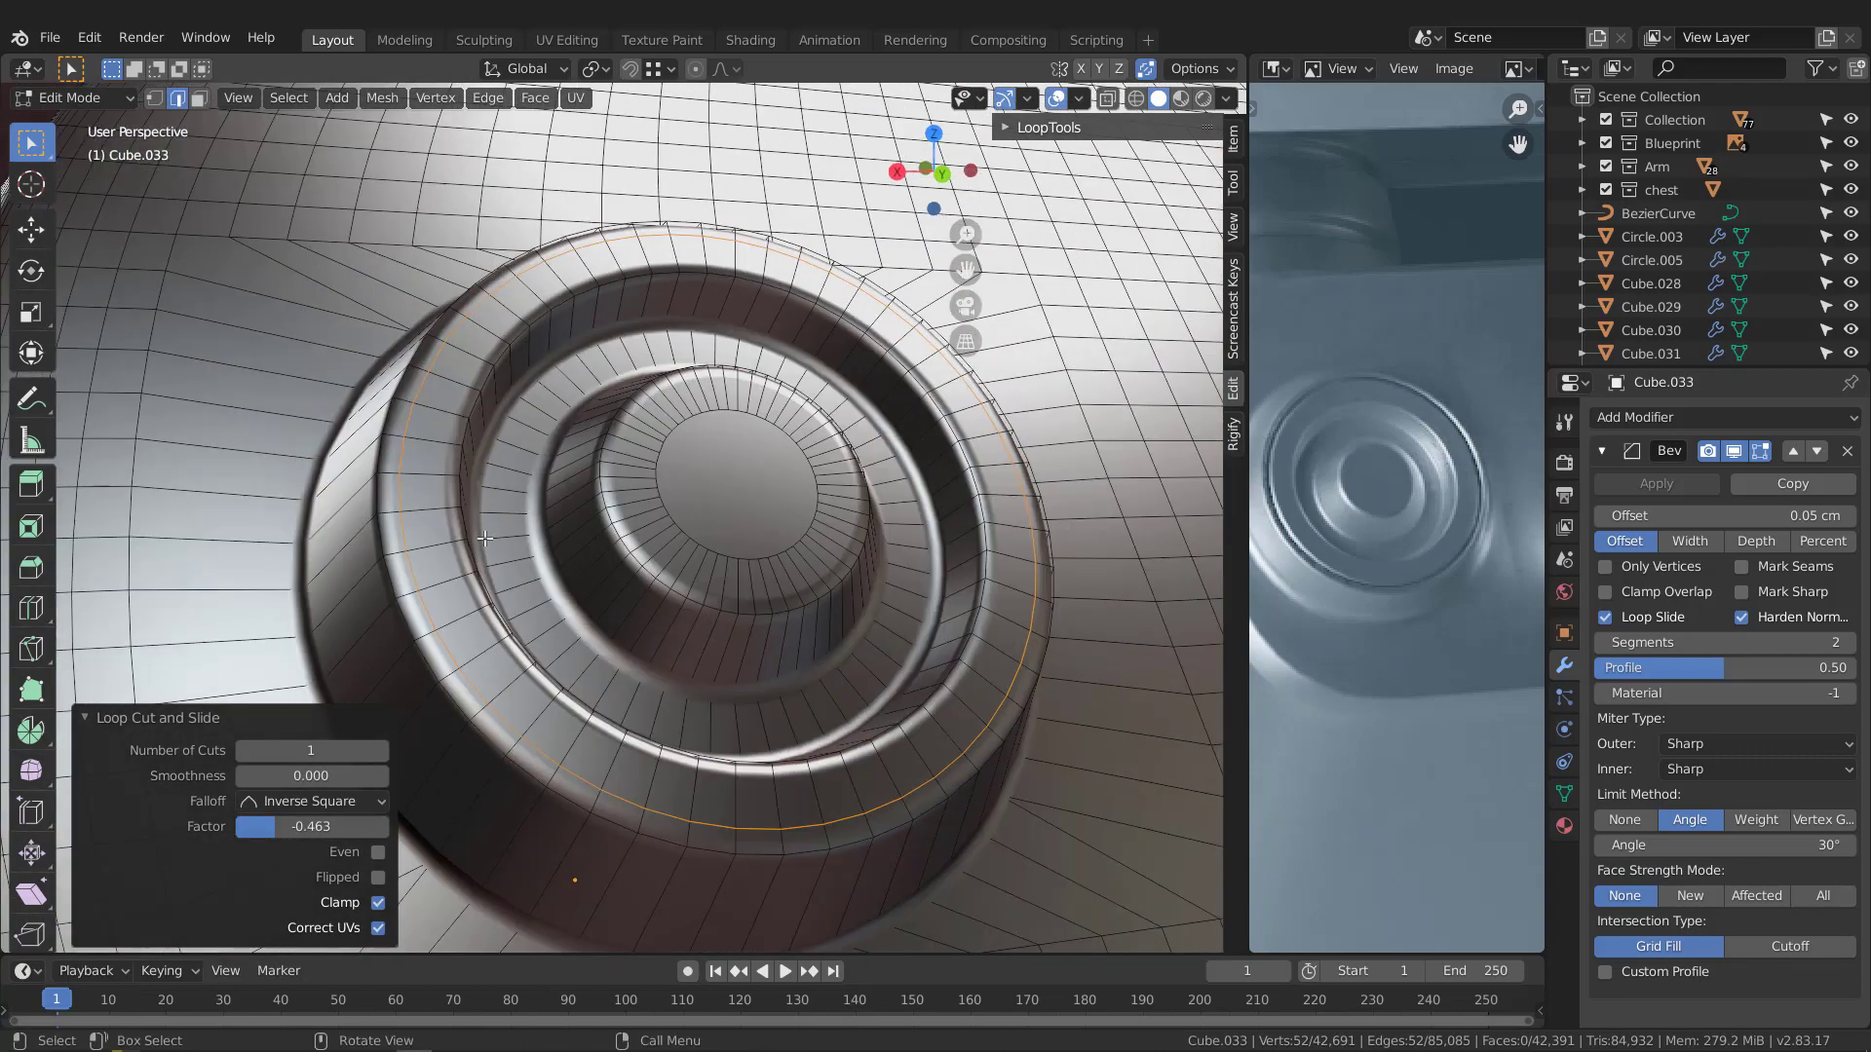
Select the knob's central top face, grow the selection five times out to the new rim loop, and separate it into its own object
{"action": "mouse_move", "coordinate": [588, 524]}
{"action": "middle_mouse_down"}
{"action": "mouse_move", "coordinate": [542, 542]}
{"action": "mouse_move", "coordinate": [575, 538]}
{"action": "middle_mouse_up"}
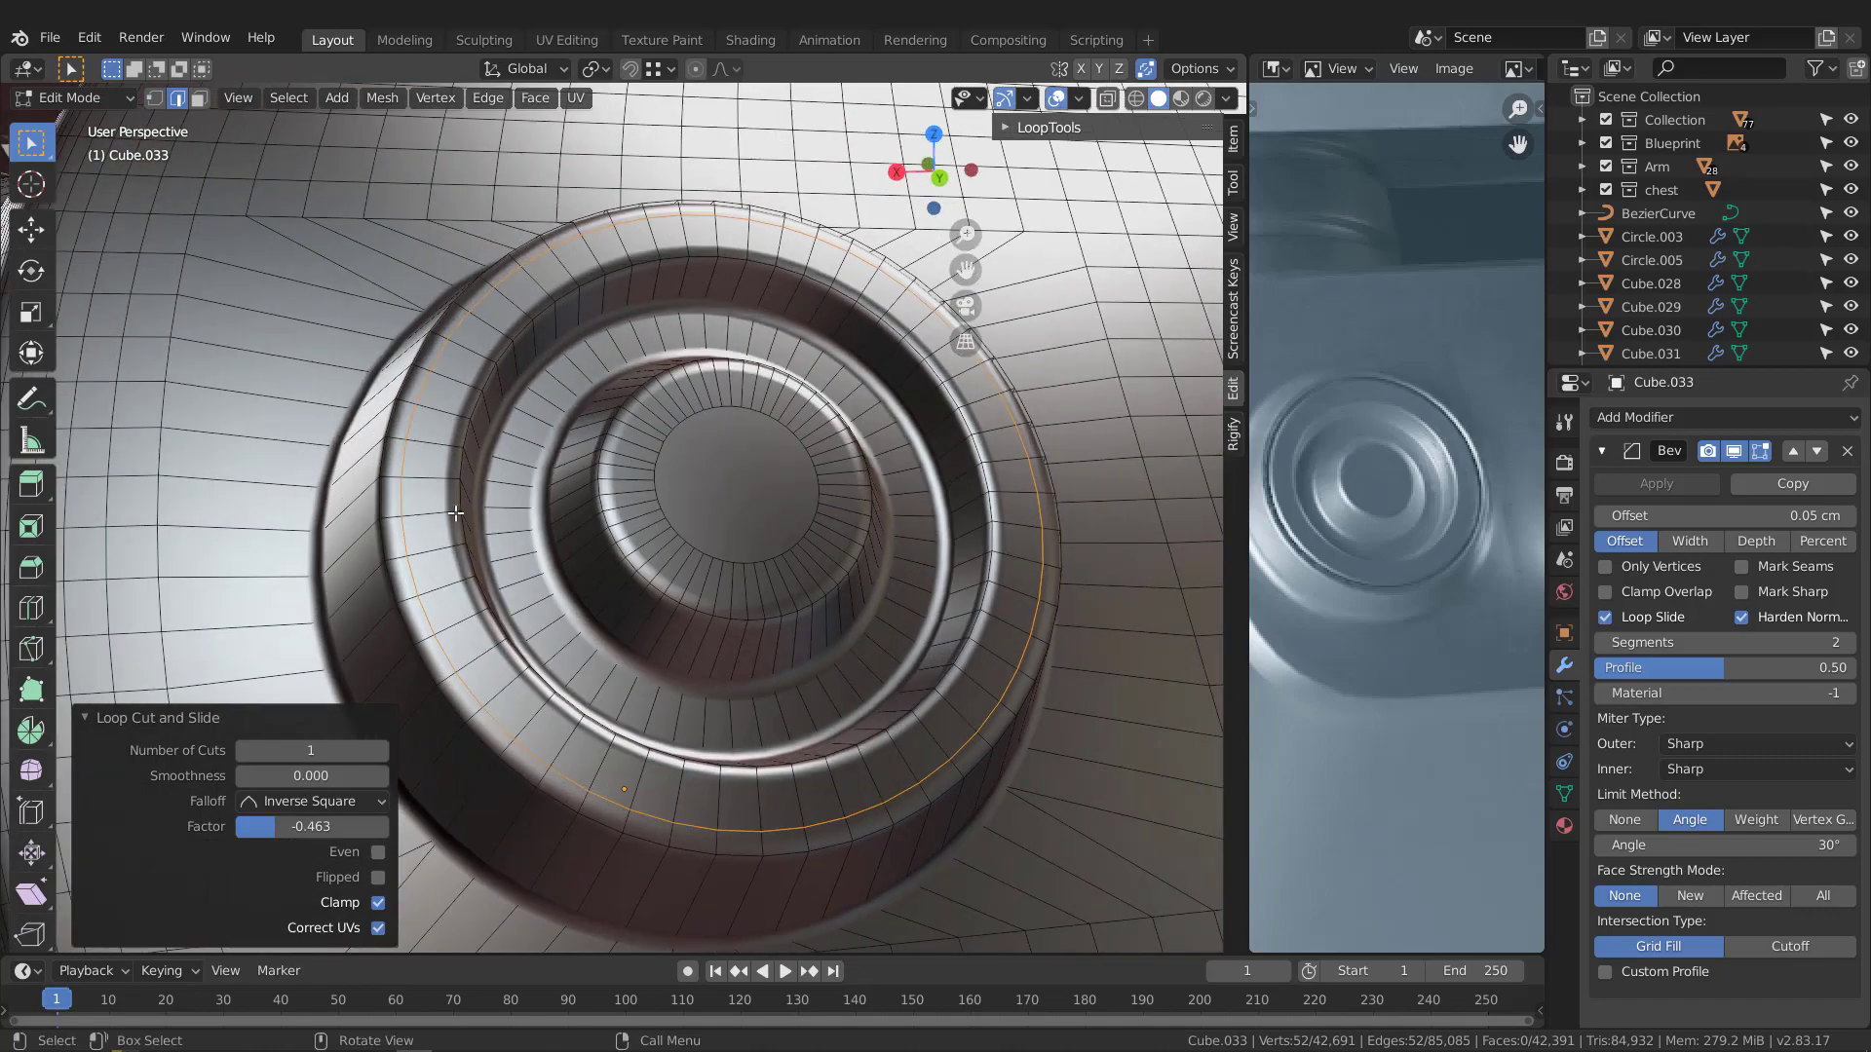
{"action": "middle_click_drag", "start_coordinate": [455, 513], "coordinate": [390, 468]}
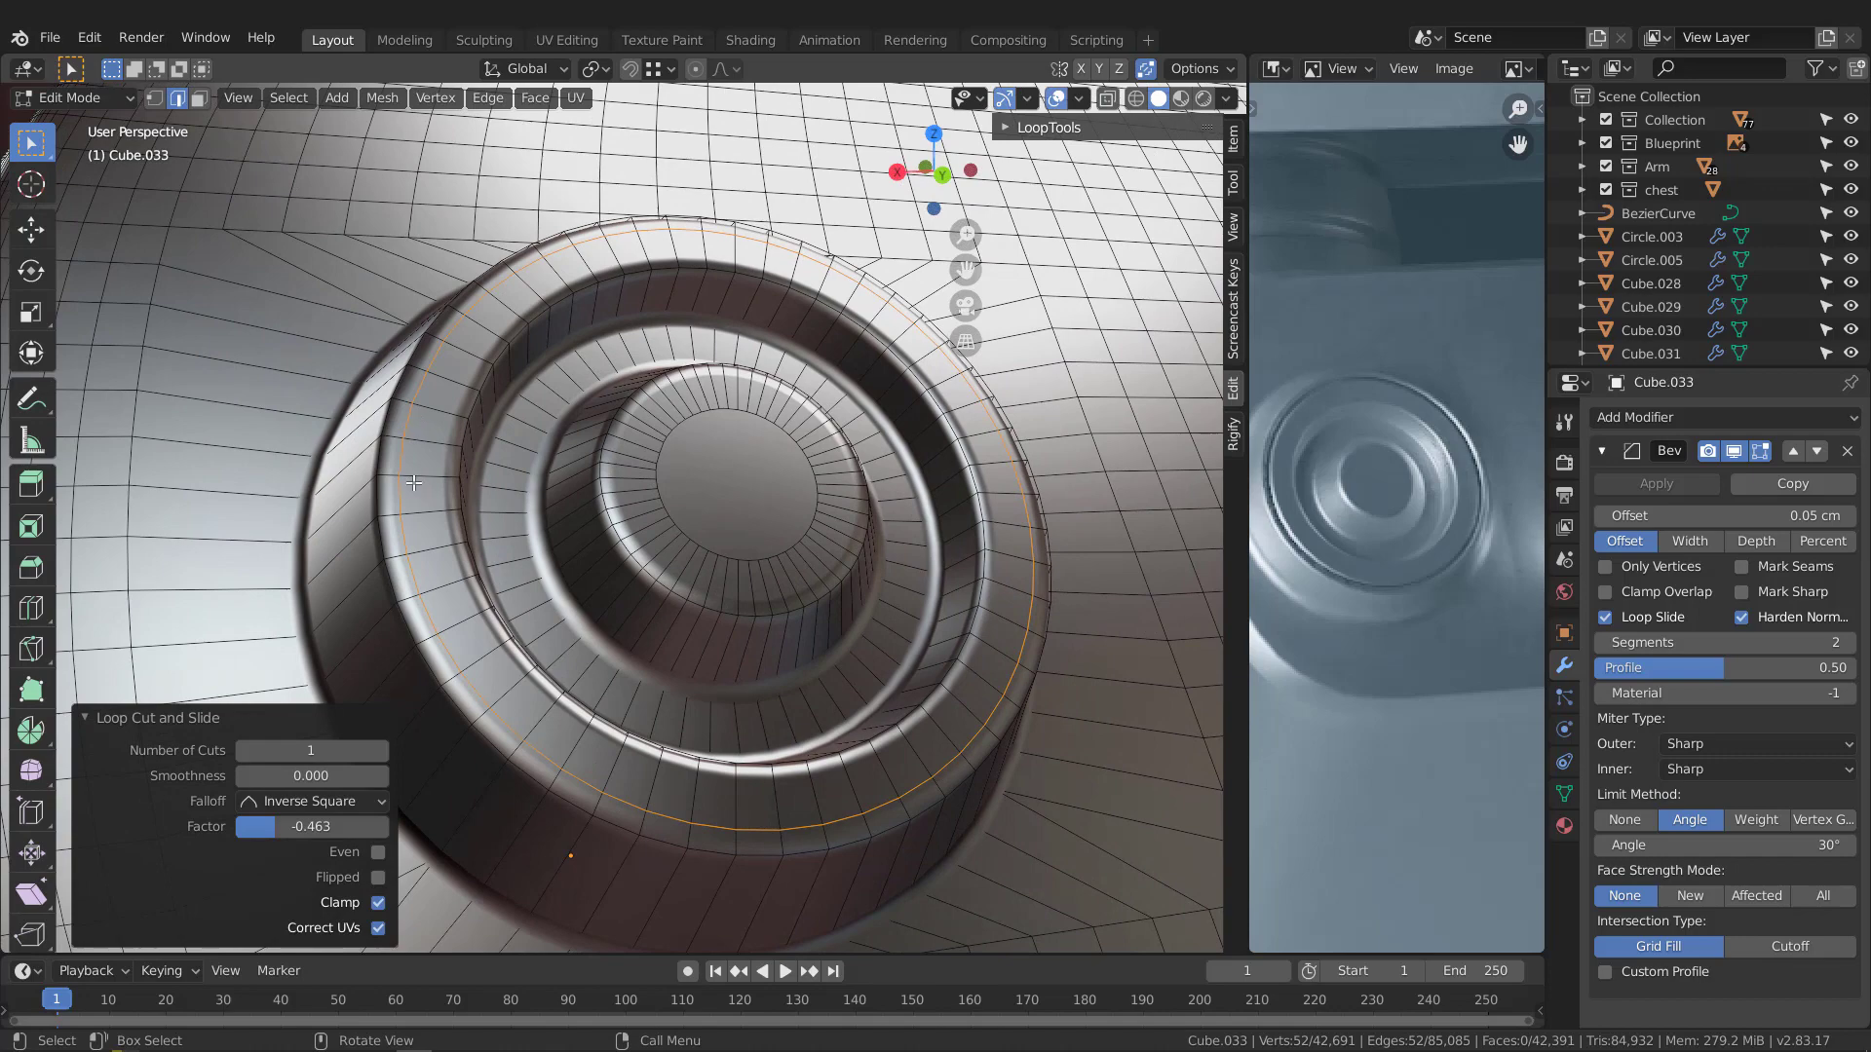
{"action": "middle_click_drag", "start_coordinate": [415, 482], "coordinate": [661, 484]}
{"action": "key", "text": "3"}
{"action": "left_click", "coordinate": [743, 470]}
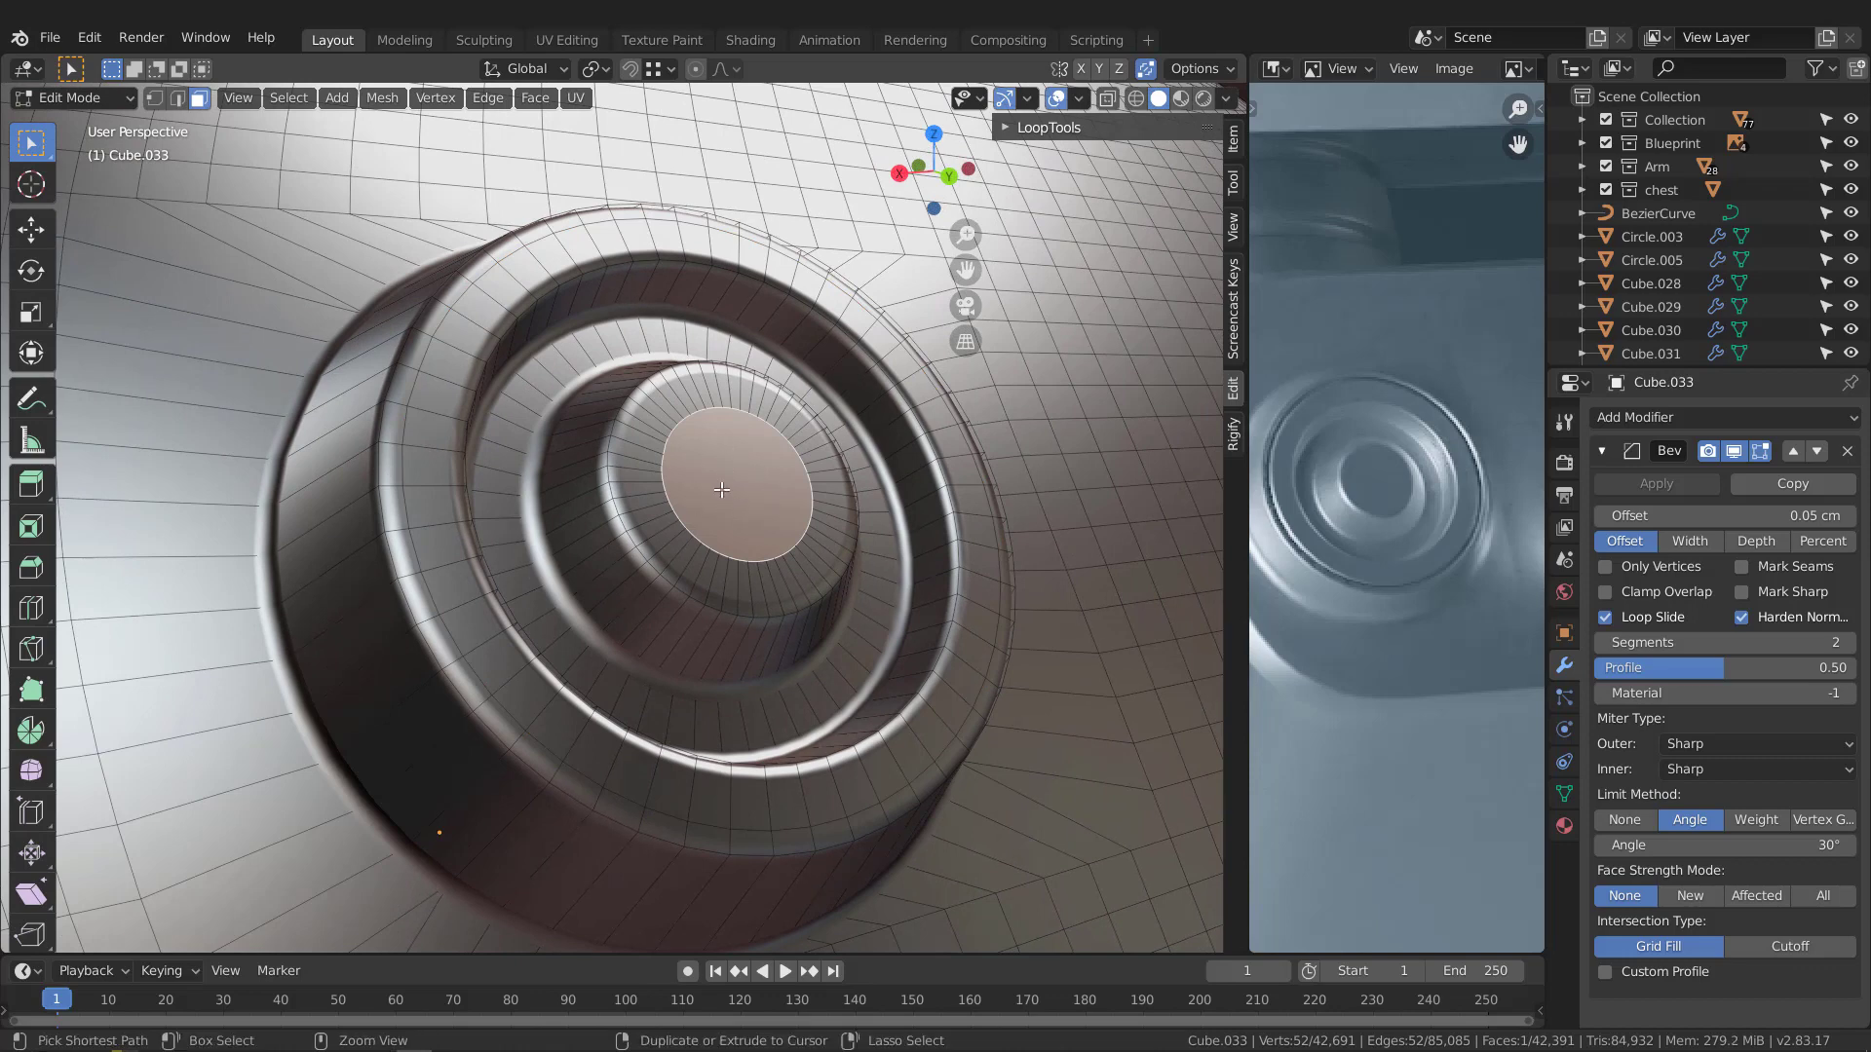
{"action": "key", "text": "ctrl+KP_Add"}
{"action": "key", "text": "ctrl+KP_Add"}
{"action": "key", "text": "ctrl+KP_Add"}
{"action": "key", "text": "ctrl+KP_Add"}
{"action": "key", "text": "ctrl+KP_Add"}
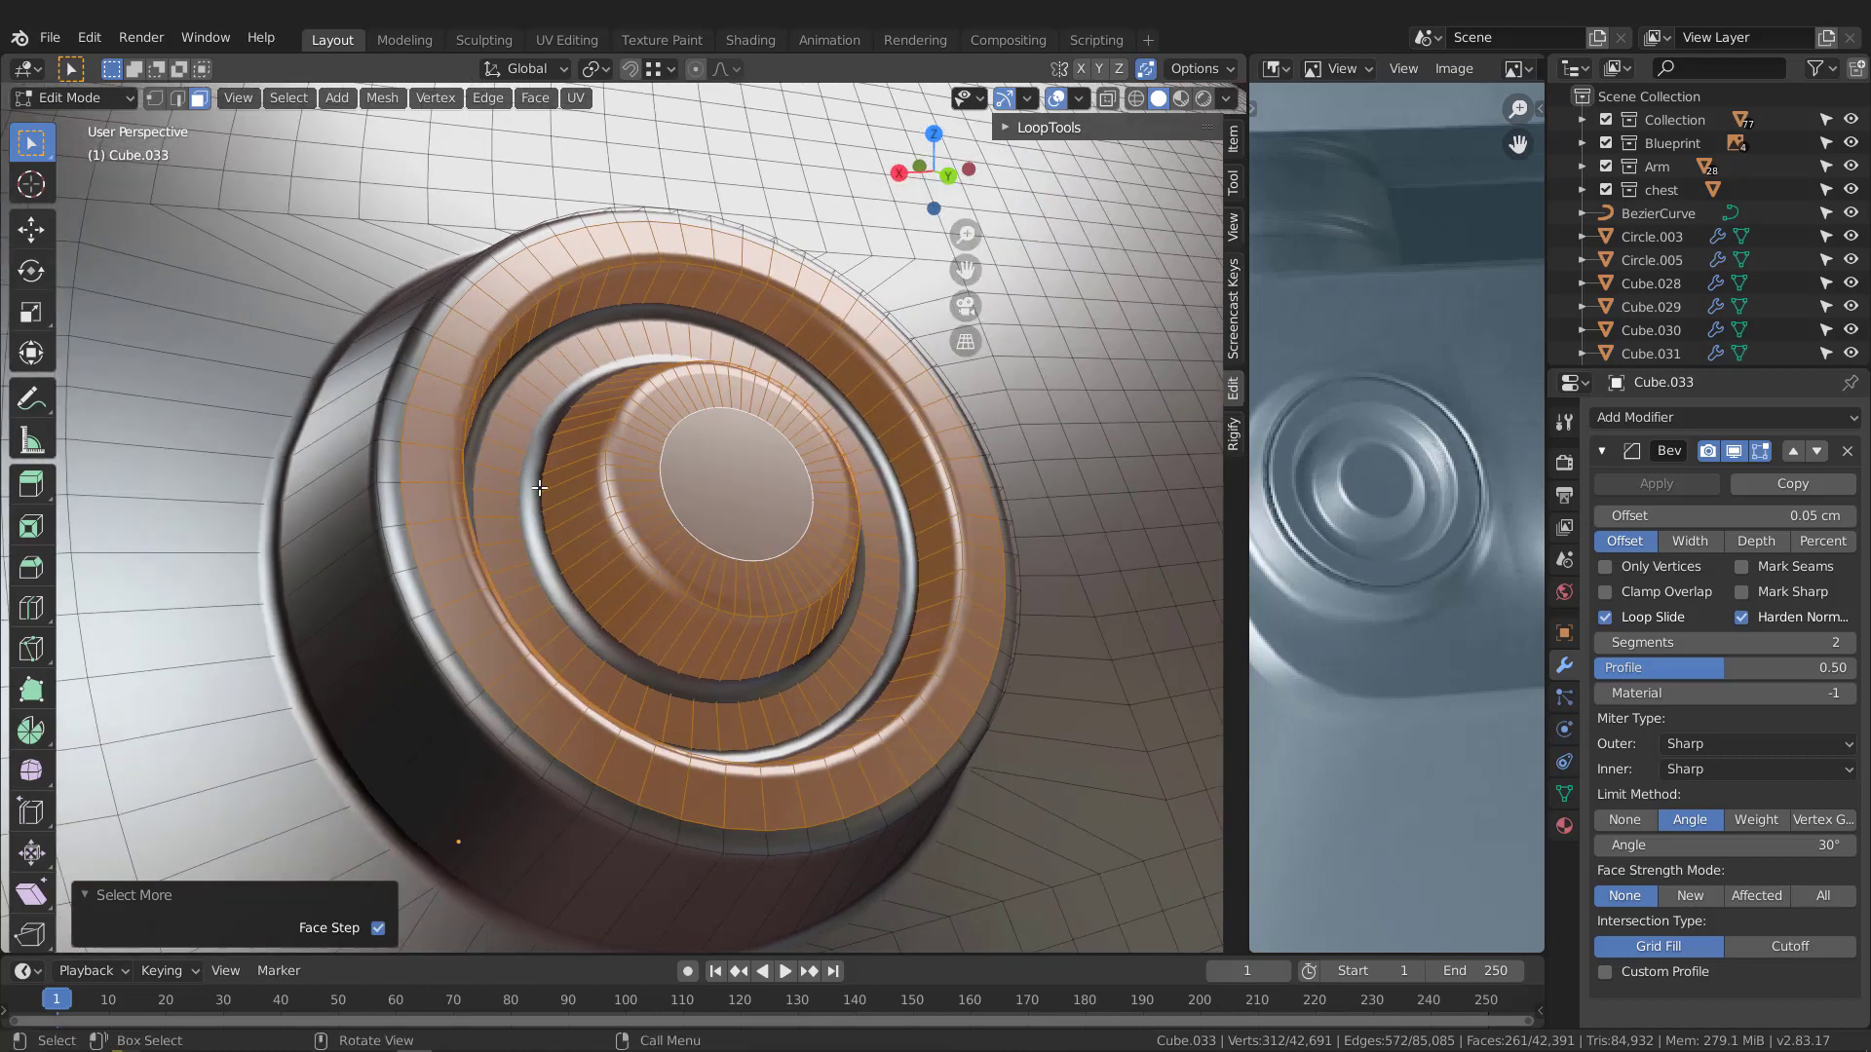
{"action": "key", "text": "p"}
{"action": "left_click", "coordinate": [539, 487]}
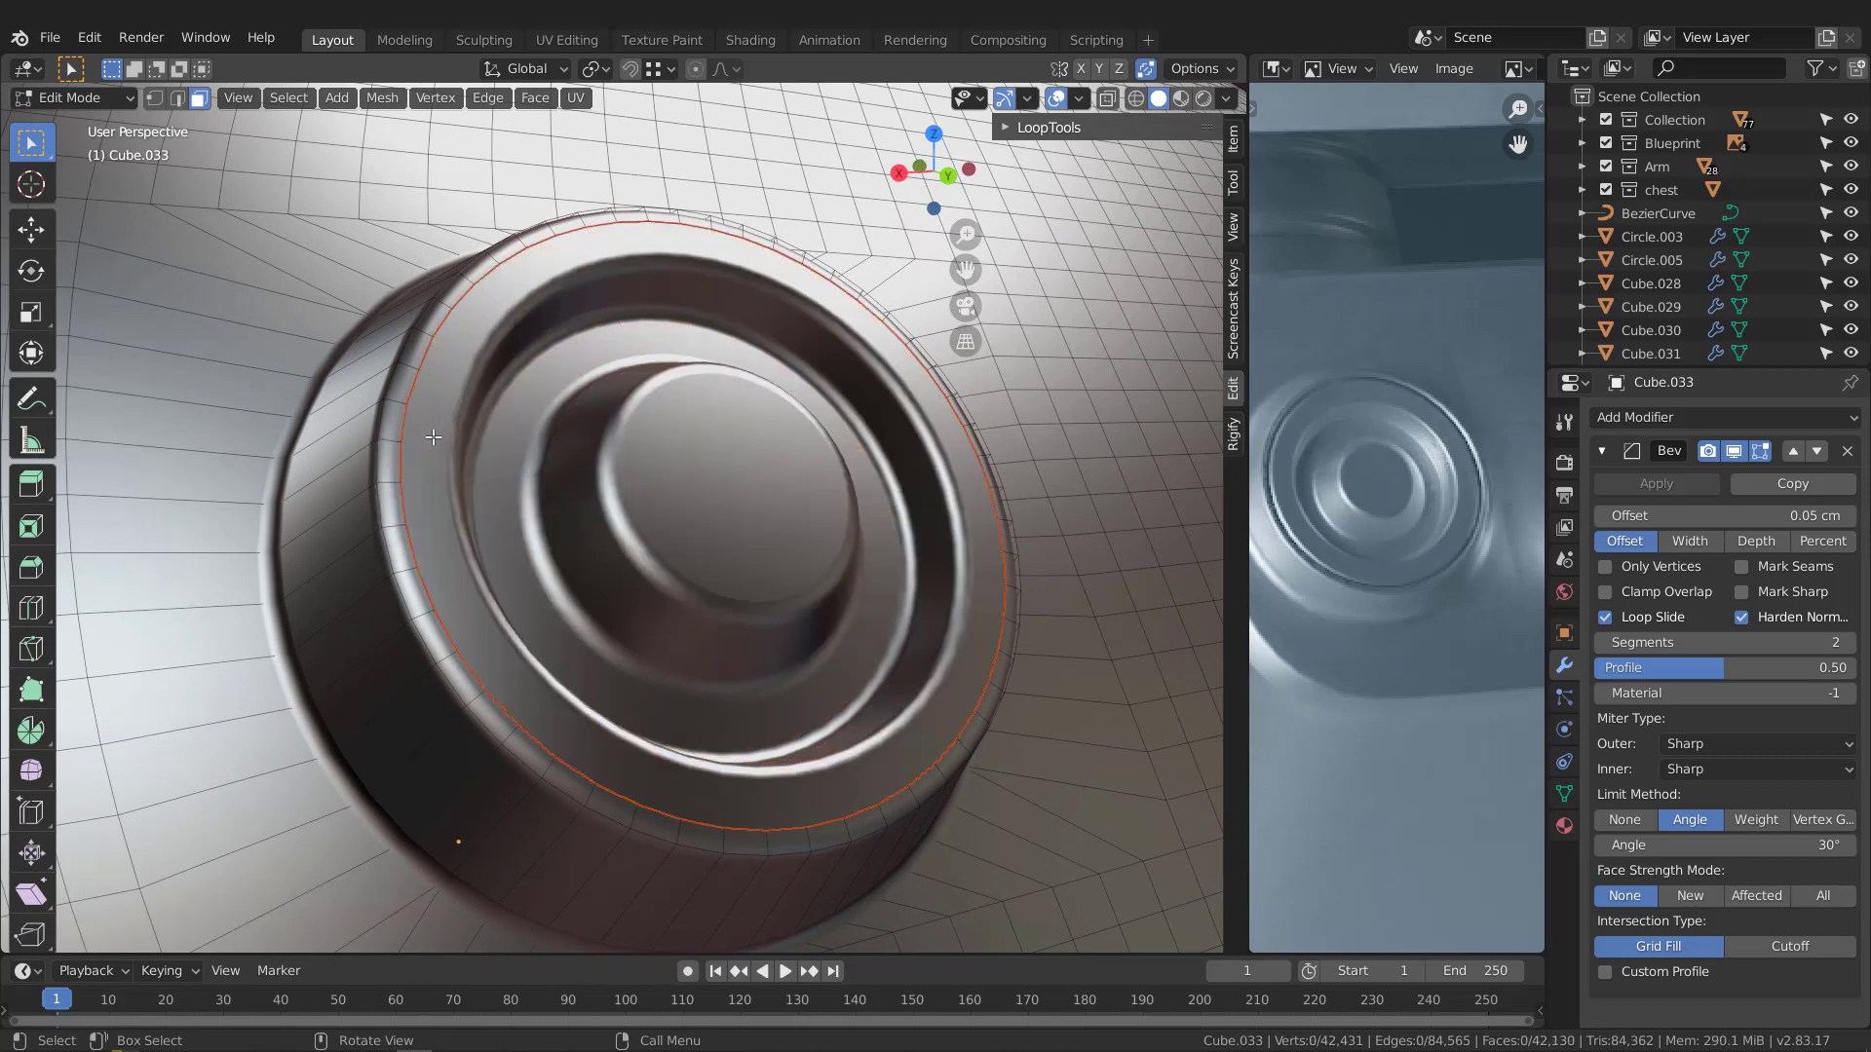
Select the open rim edge loop left on the chest panel and isolate the panel in local view
{"action": "key", "text": "2"}
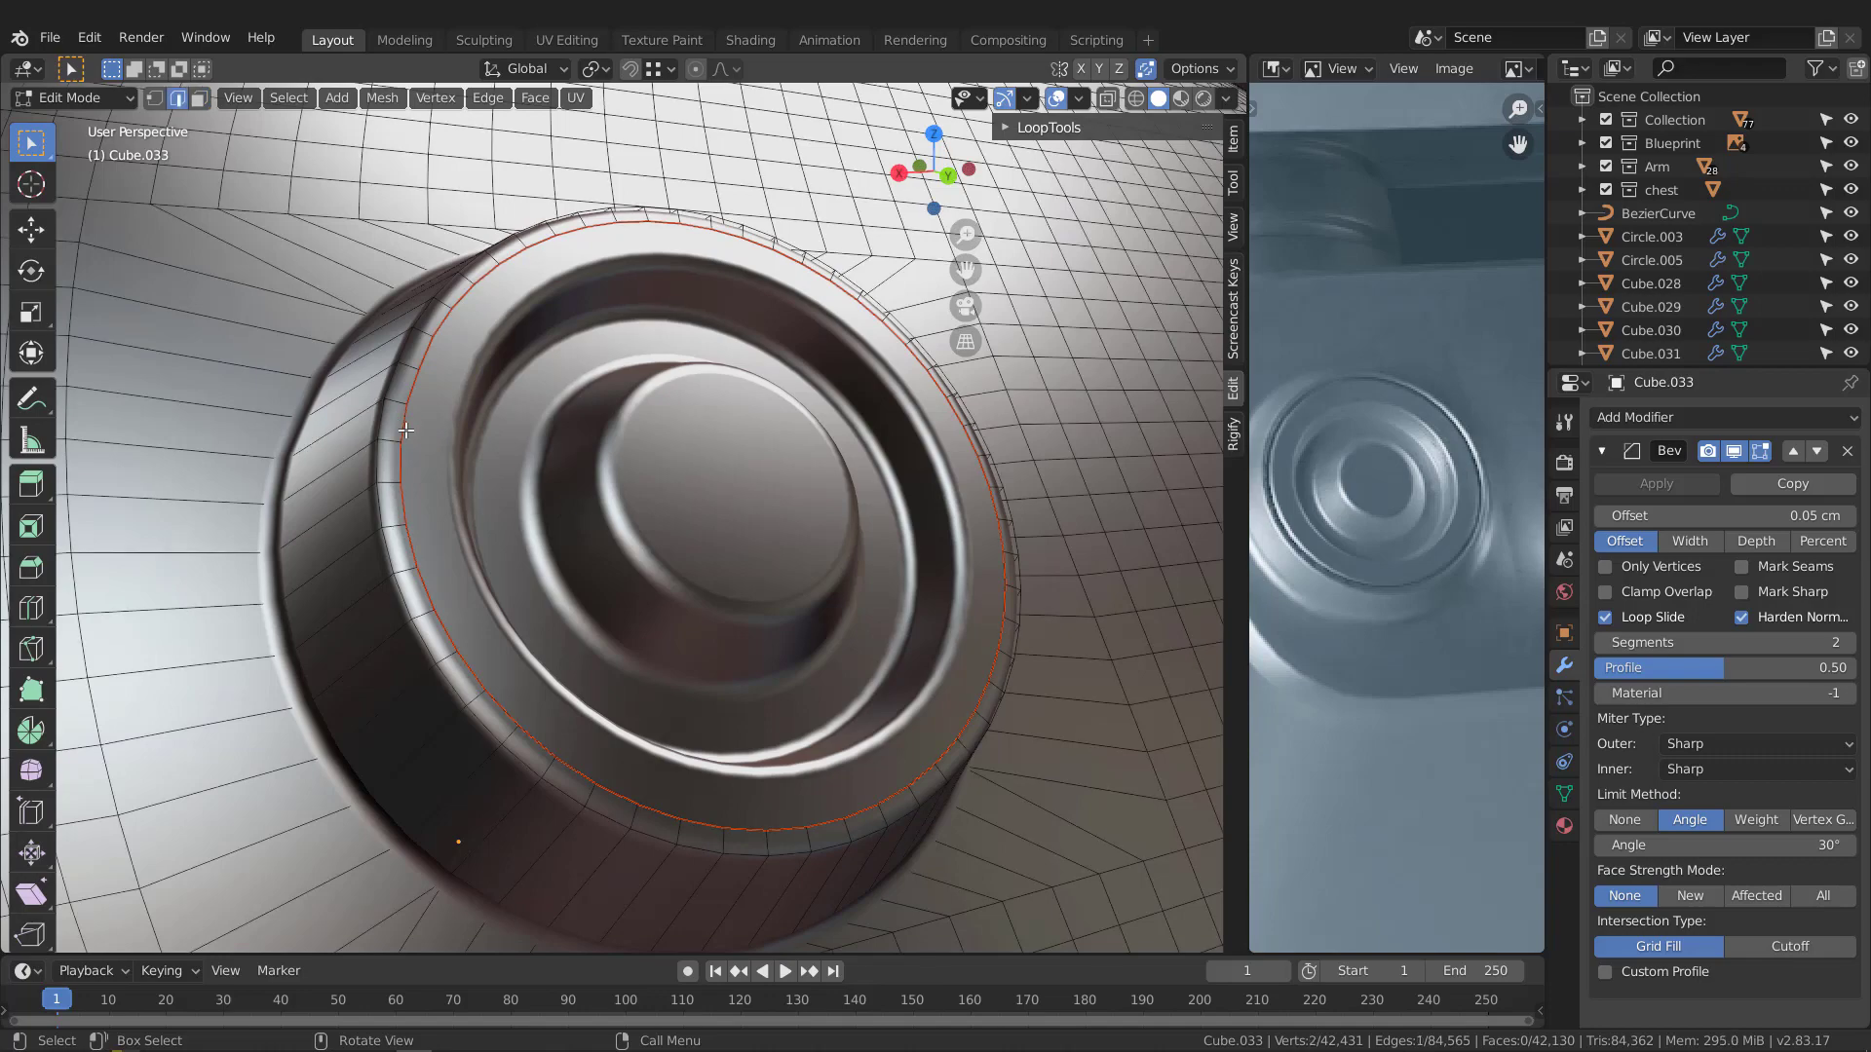
{"action": "left_click", "coordinate": [404, 421], "text": "alt"}
{"action": "middle_click_drag", "start_coordinate": [535, 455], "coordinate": [576, 457]}
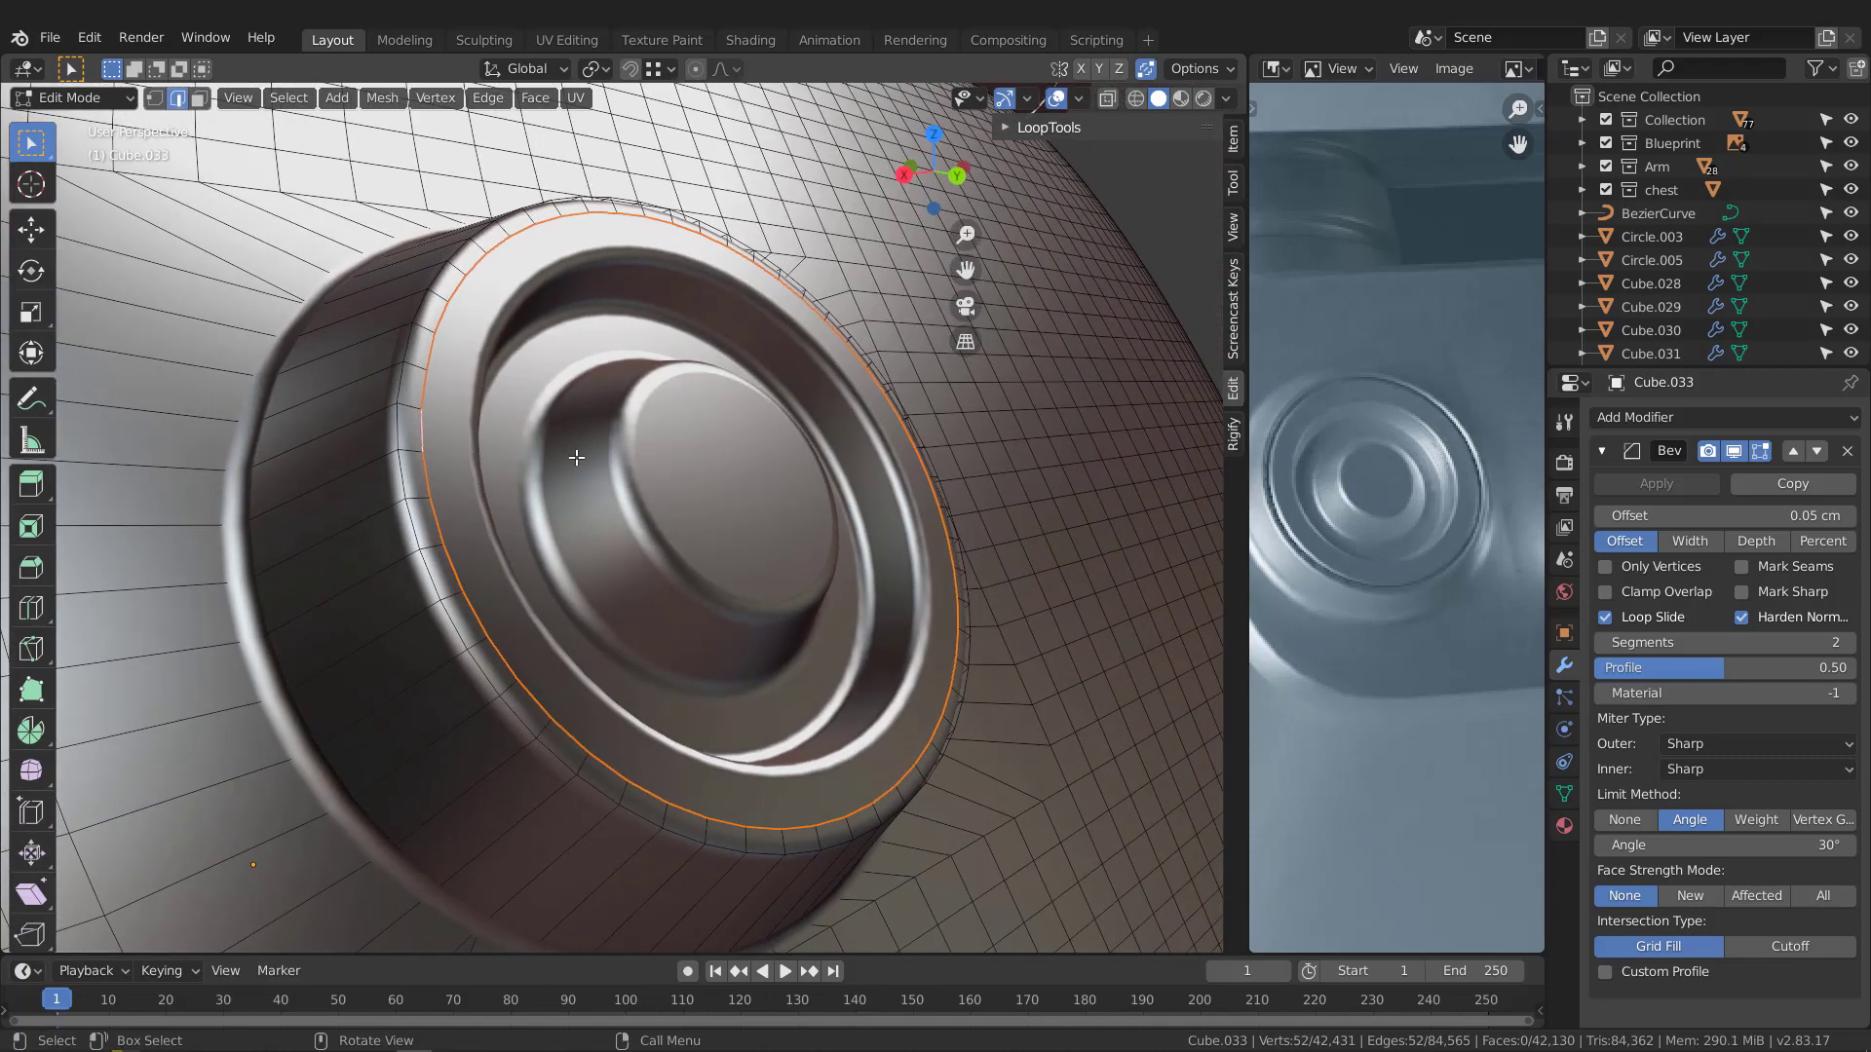
{"action": "key", "text": "KP_Divide"}
{"action": "scroll", "coordinate": [862, 376], "scroll_direction": "up", "scroll_amount": 8}
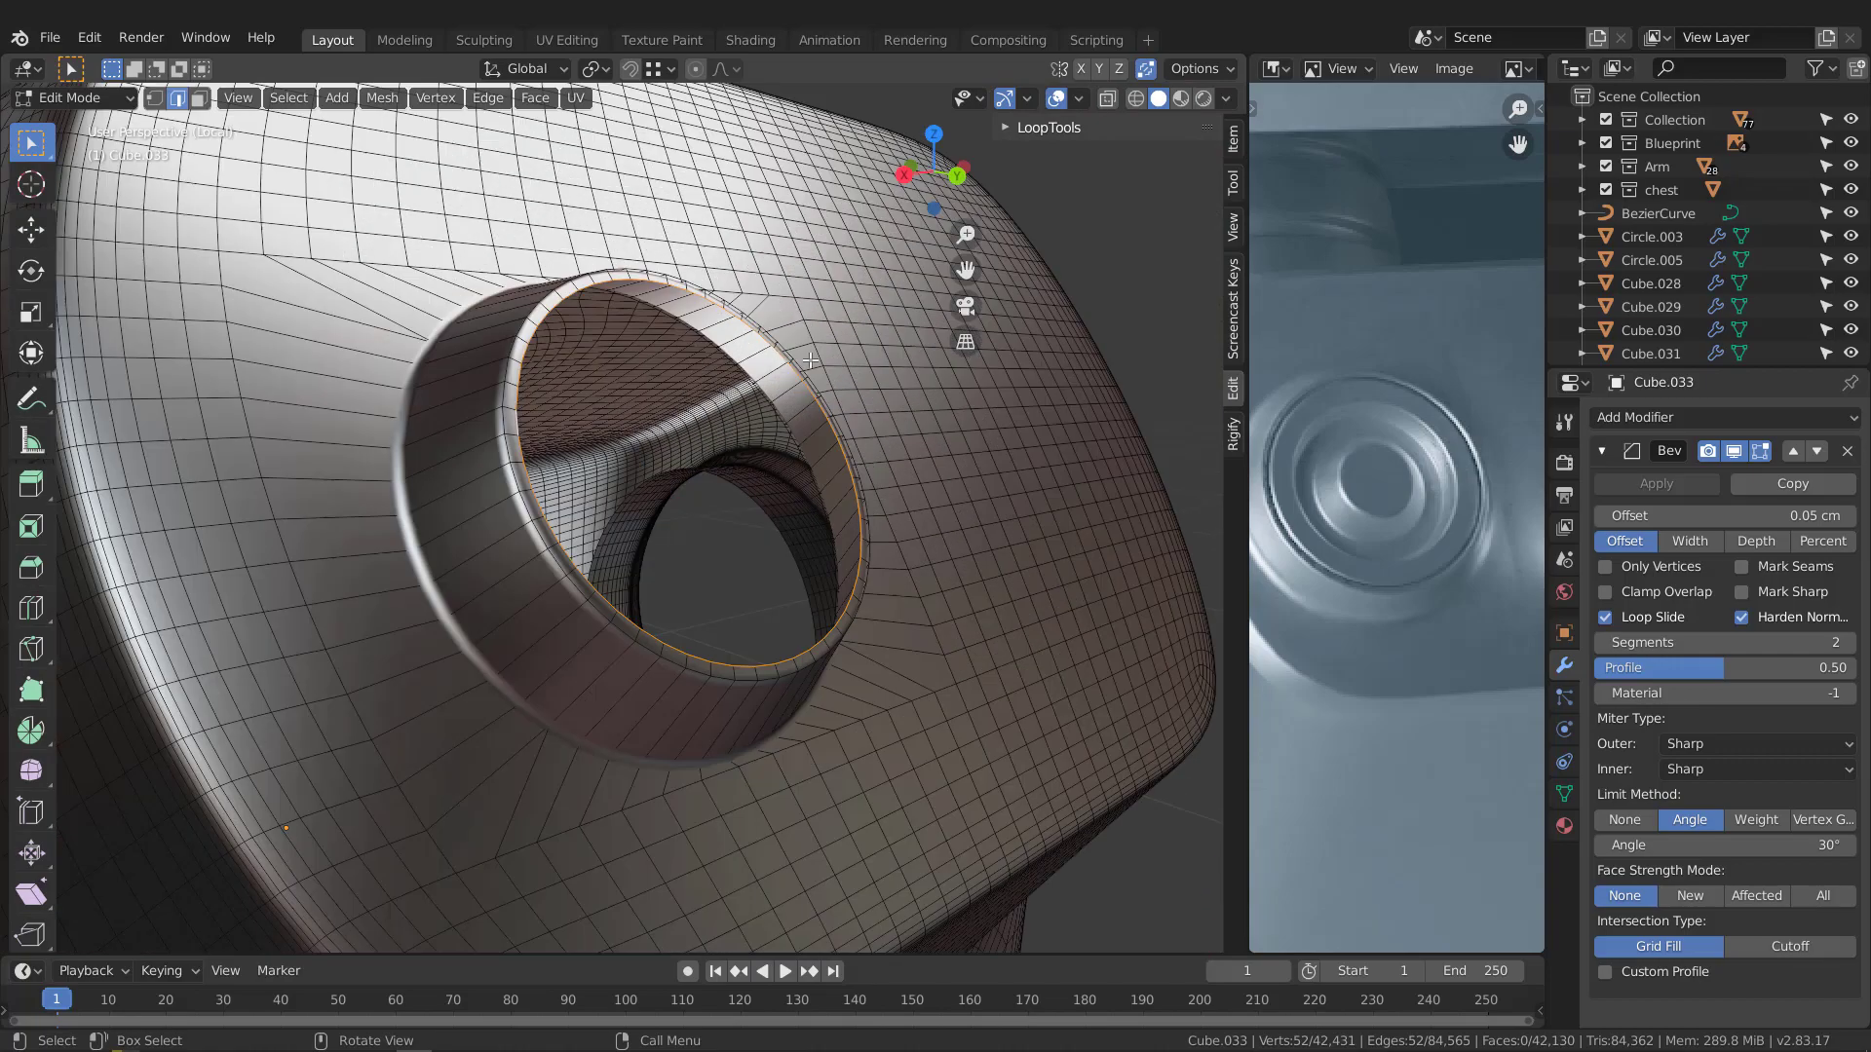
{"action": "scroll", "coordinate": [752, 377], "scroll_direction": "up", "scroll_amount": 3}
{"action": "middle_click_drag", "start_coordinate": [751, 377], "coordinate": [849, 389]}
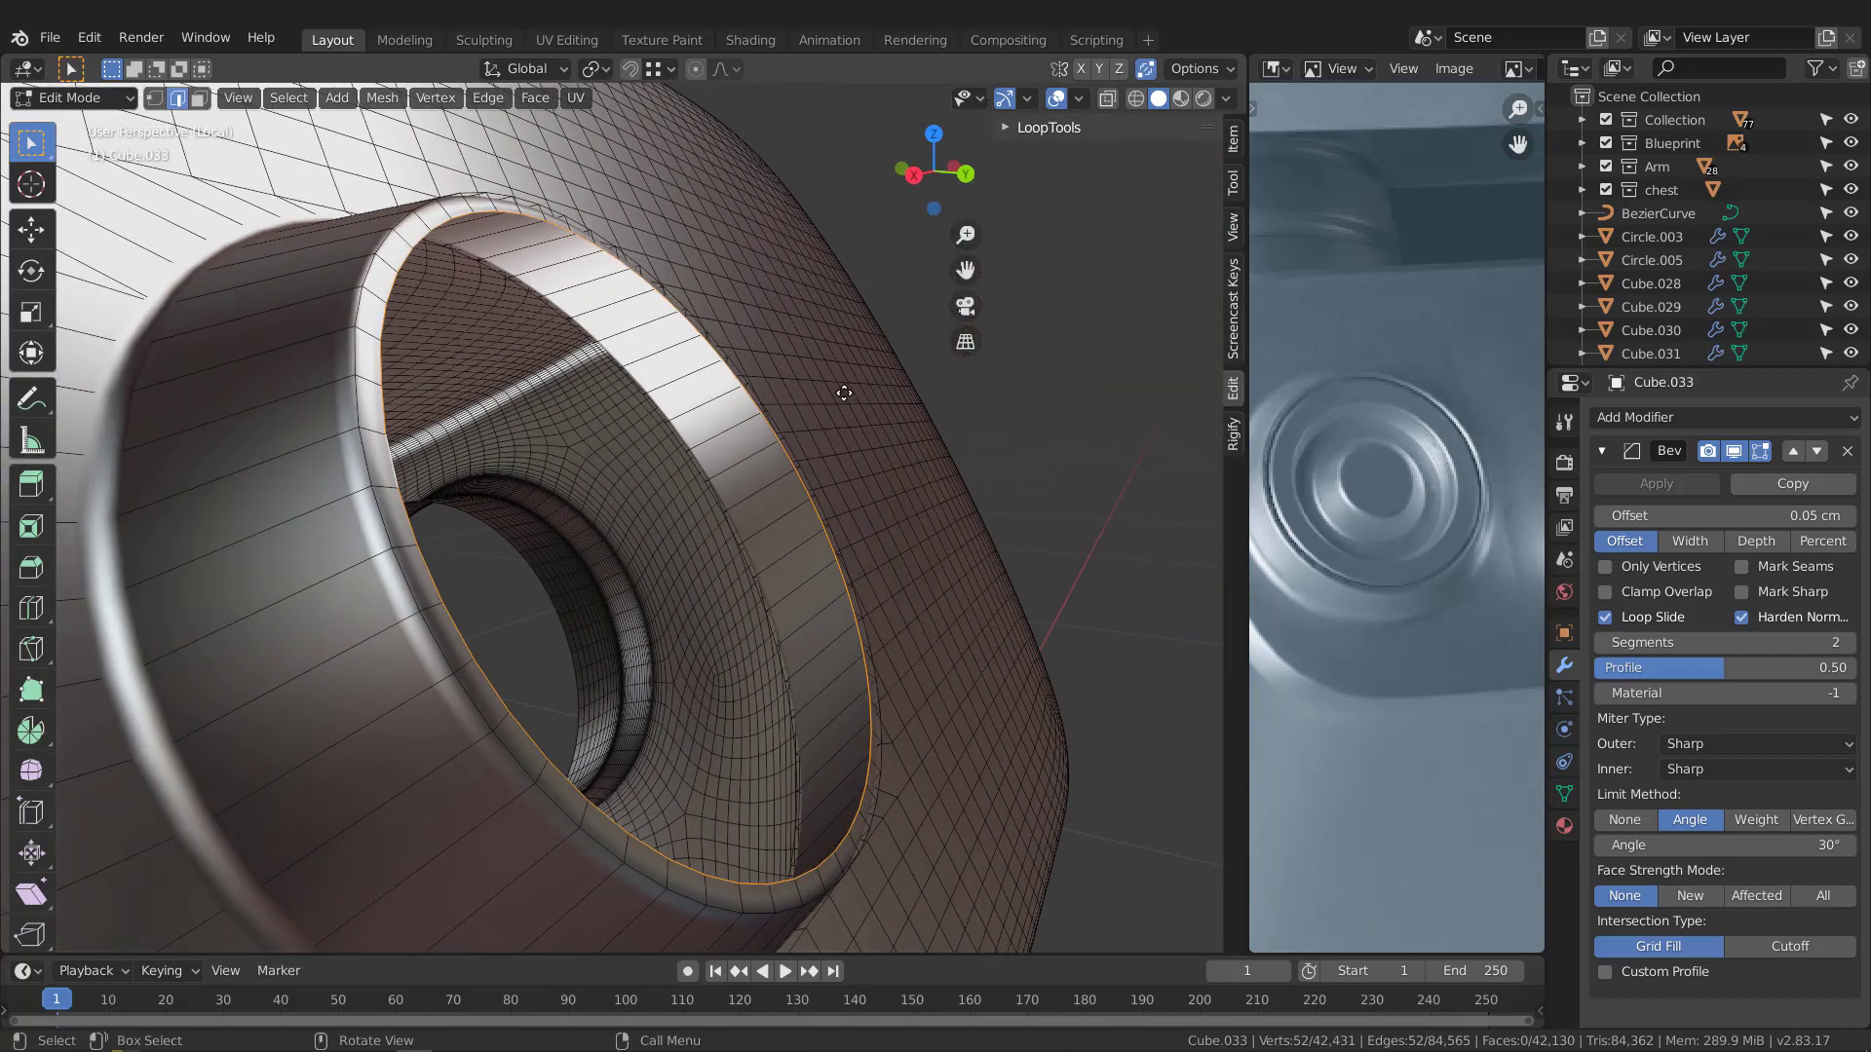
{"action": "key", "text": "e"}
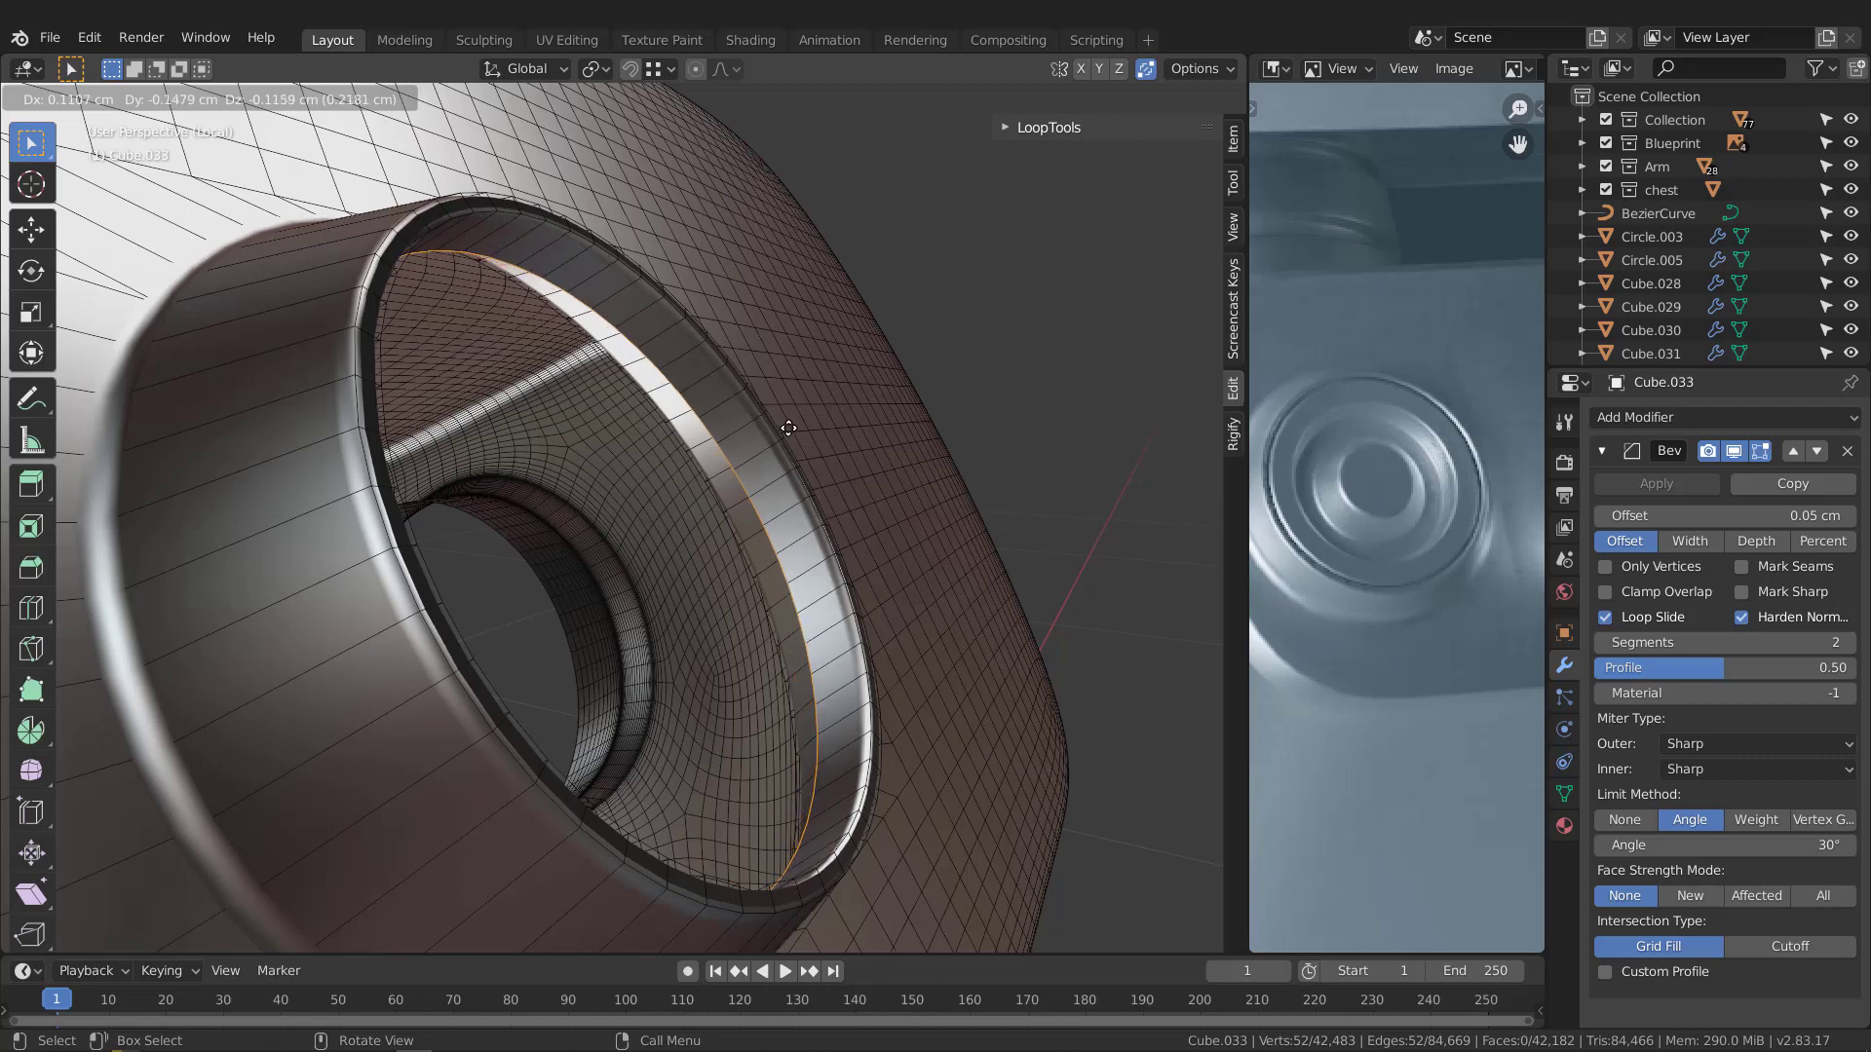
{"action": "key", "text": "z"}
{"action": "key", "text": "z"}
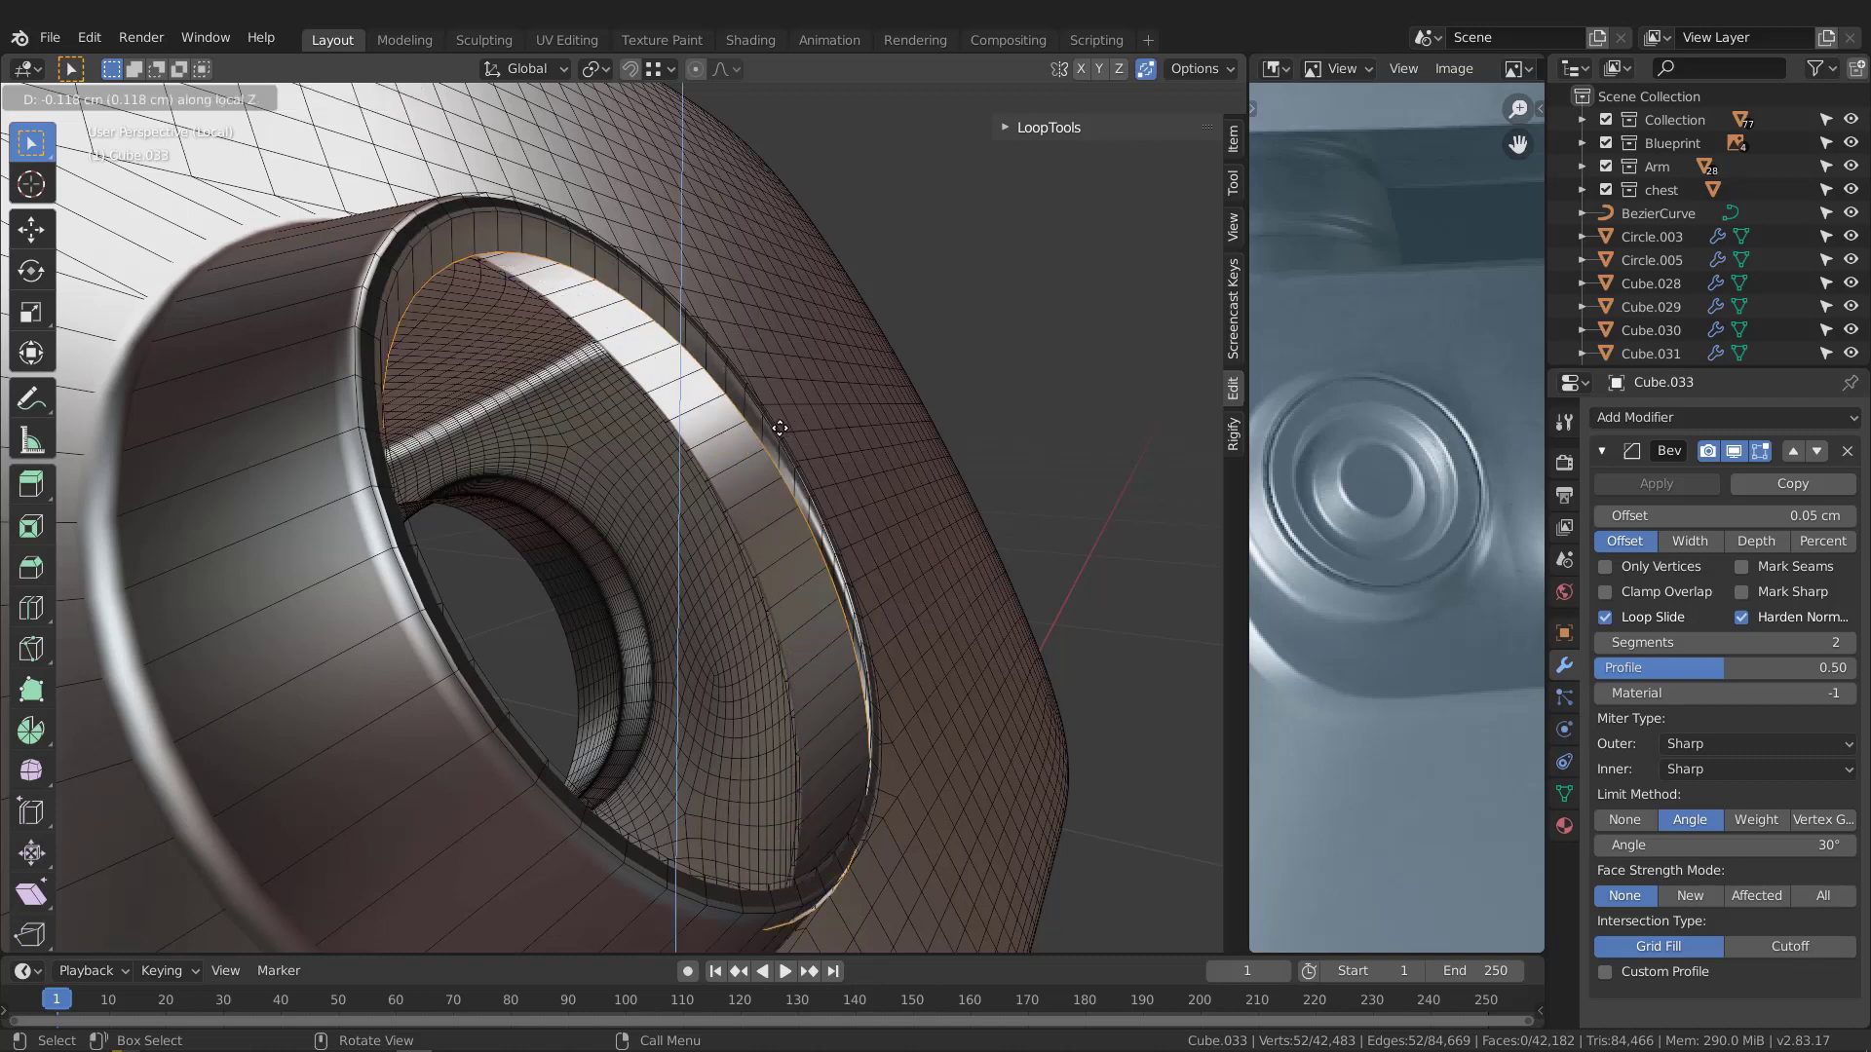
{"action": "key", "text": "z"}
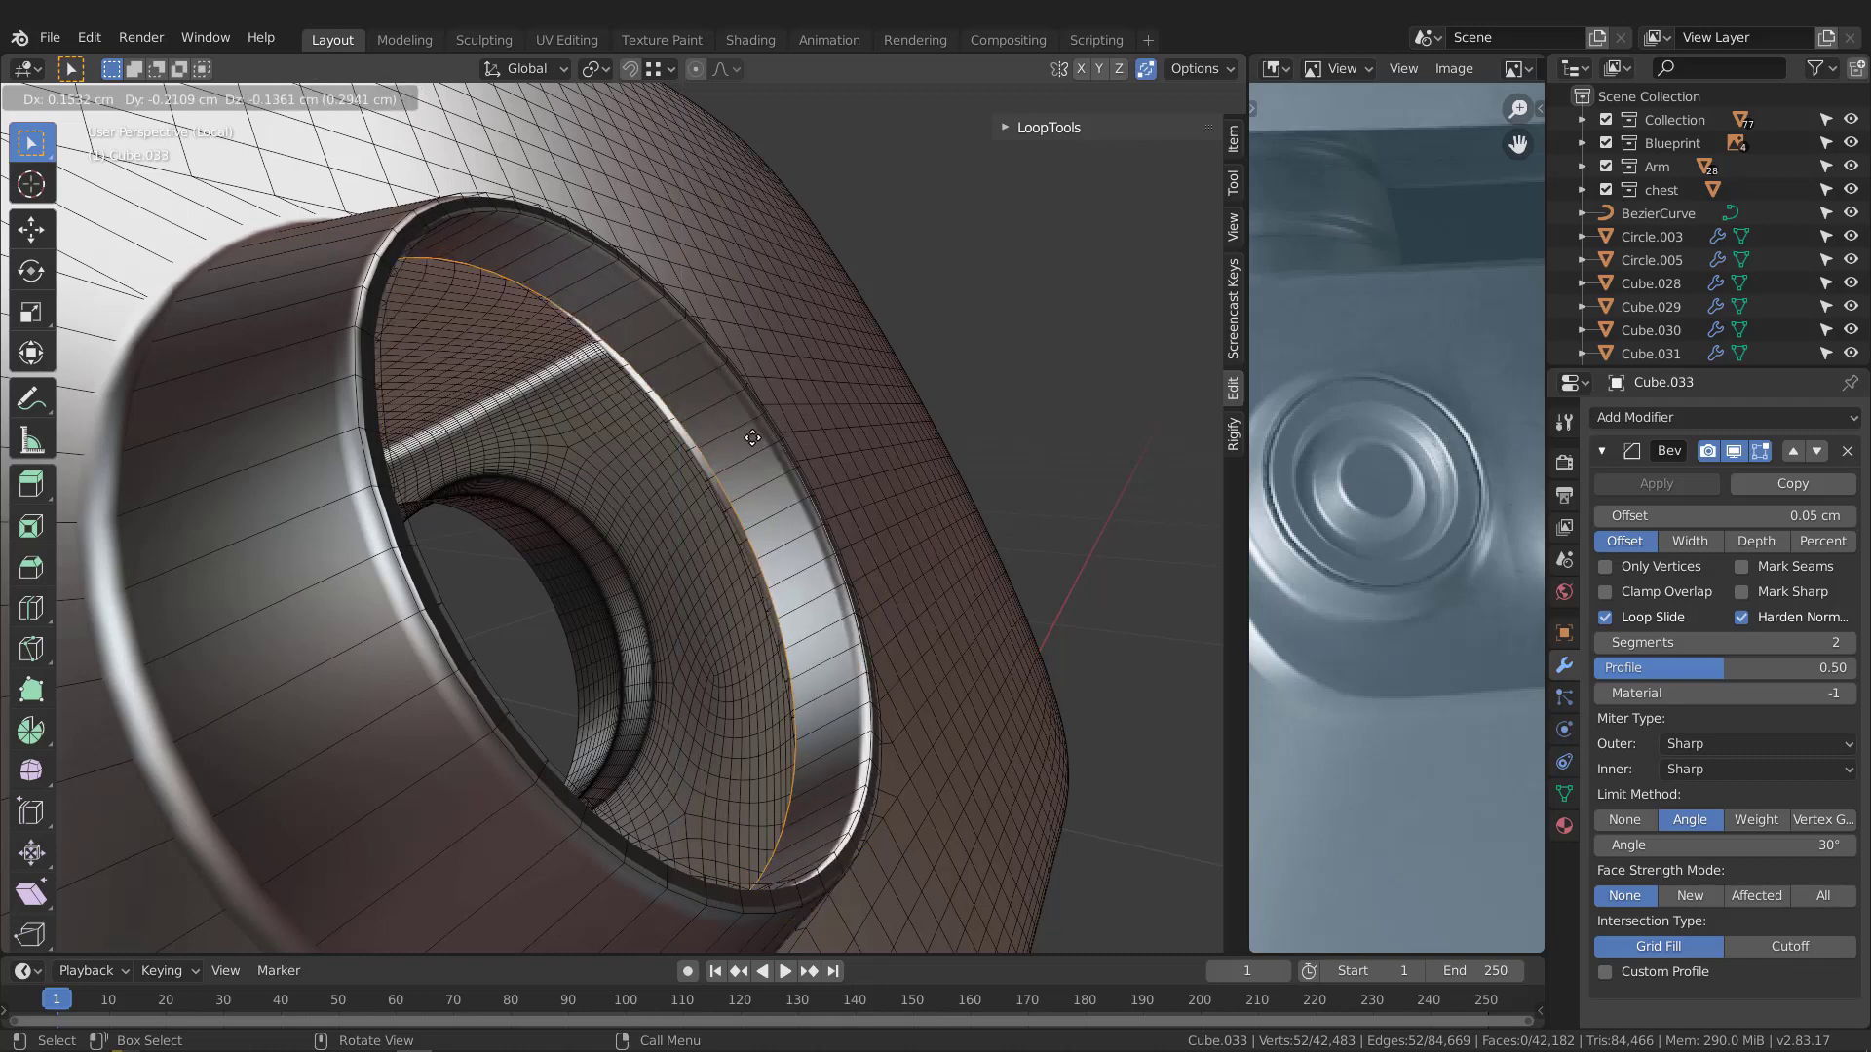
{"action": "right_click", "coordinate": [793, 447]}
Fill the panel's open rim loop with a face, extrude it inward into the socket, and delete the cap face to leave an inner wall
{"action": "mouse_move", "coordinate": [793, 447]}
{"action": "middle_mouse_down"}
{"action": "mouse_move", "coordinate": [610, 414]}
{"action": "mouse_move", "coordinate": [815, 430]}
{"action": "mouse_move", "coordinate": [735, 445]}
{"action": "mouse_move", "coordinate": [816, 437]}
{"action": "middle_mouse_up"}
{"action": "key", "text": "f"}
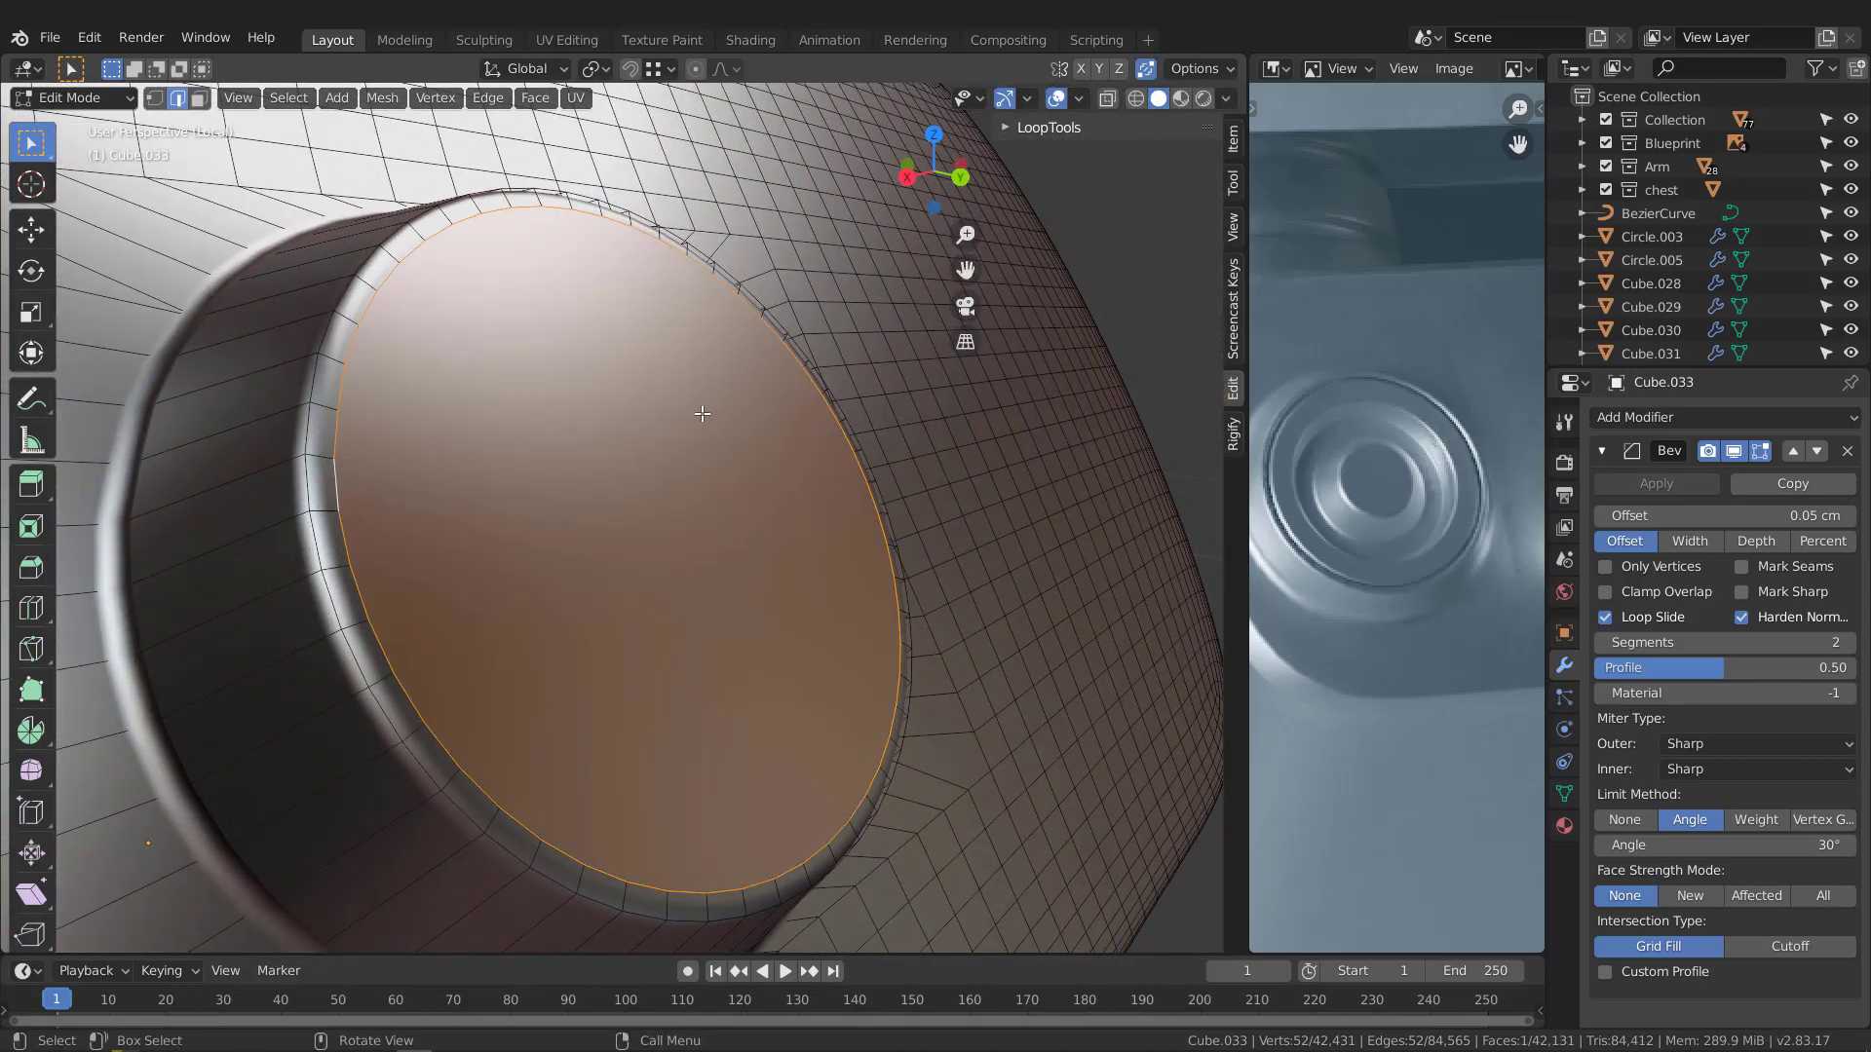
{"action": "middle_click_drag", "start_coordinate": [702, 409], "coordinate": [731, 409]}
{"action": "key", "text": "e"}
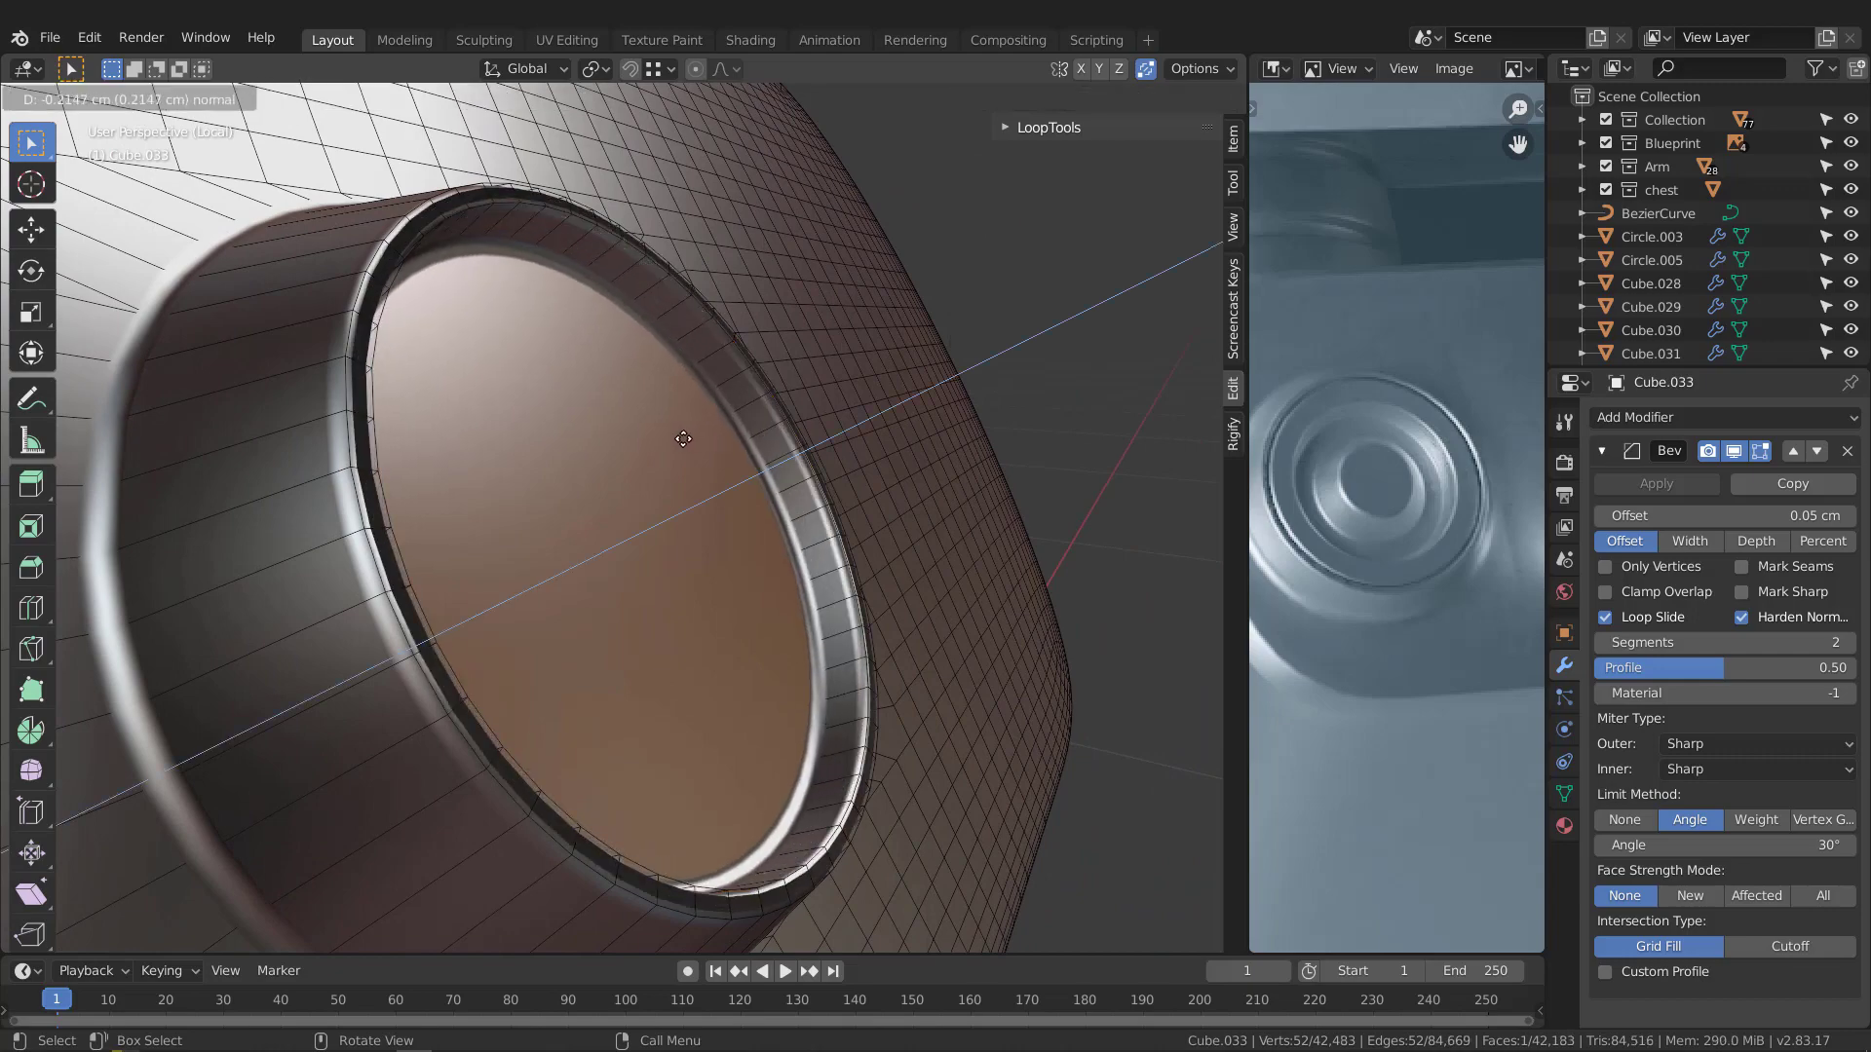
{"action": "left_click", "coordinate": [755, 501]}
{"action": "middle_click_drag", "start_coordinate": [760, 507], "coordinate": [723, 481]}
{"action": "key", "text": "x"}
{"action": "left_click", "coordinate": [614, 505]}
{"action": "left_click", "coordinate": [745, 257]}
Leave local view and edit mode, isolate the separated socket disc in local view, and select its outer boundary edge loop for editing
{"action": "key", "text": "slash"}
{"action": "scroll", "coordinate": [758, 430], "scroll_direction": "up", "scroll_amount": 2}
{"action": "key", "text": "ctrl+Tab"}
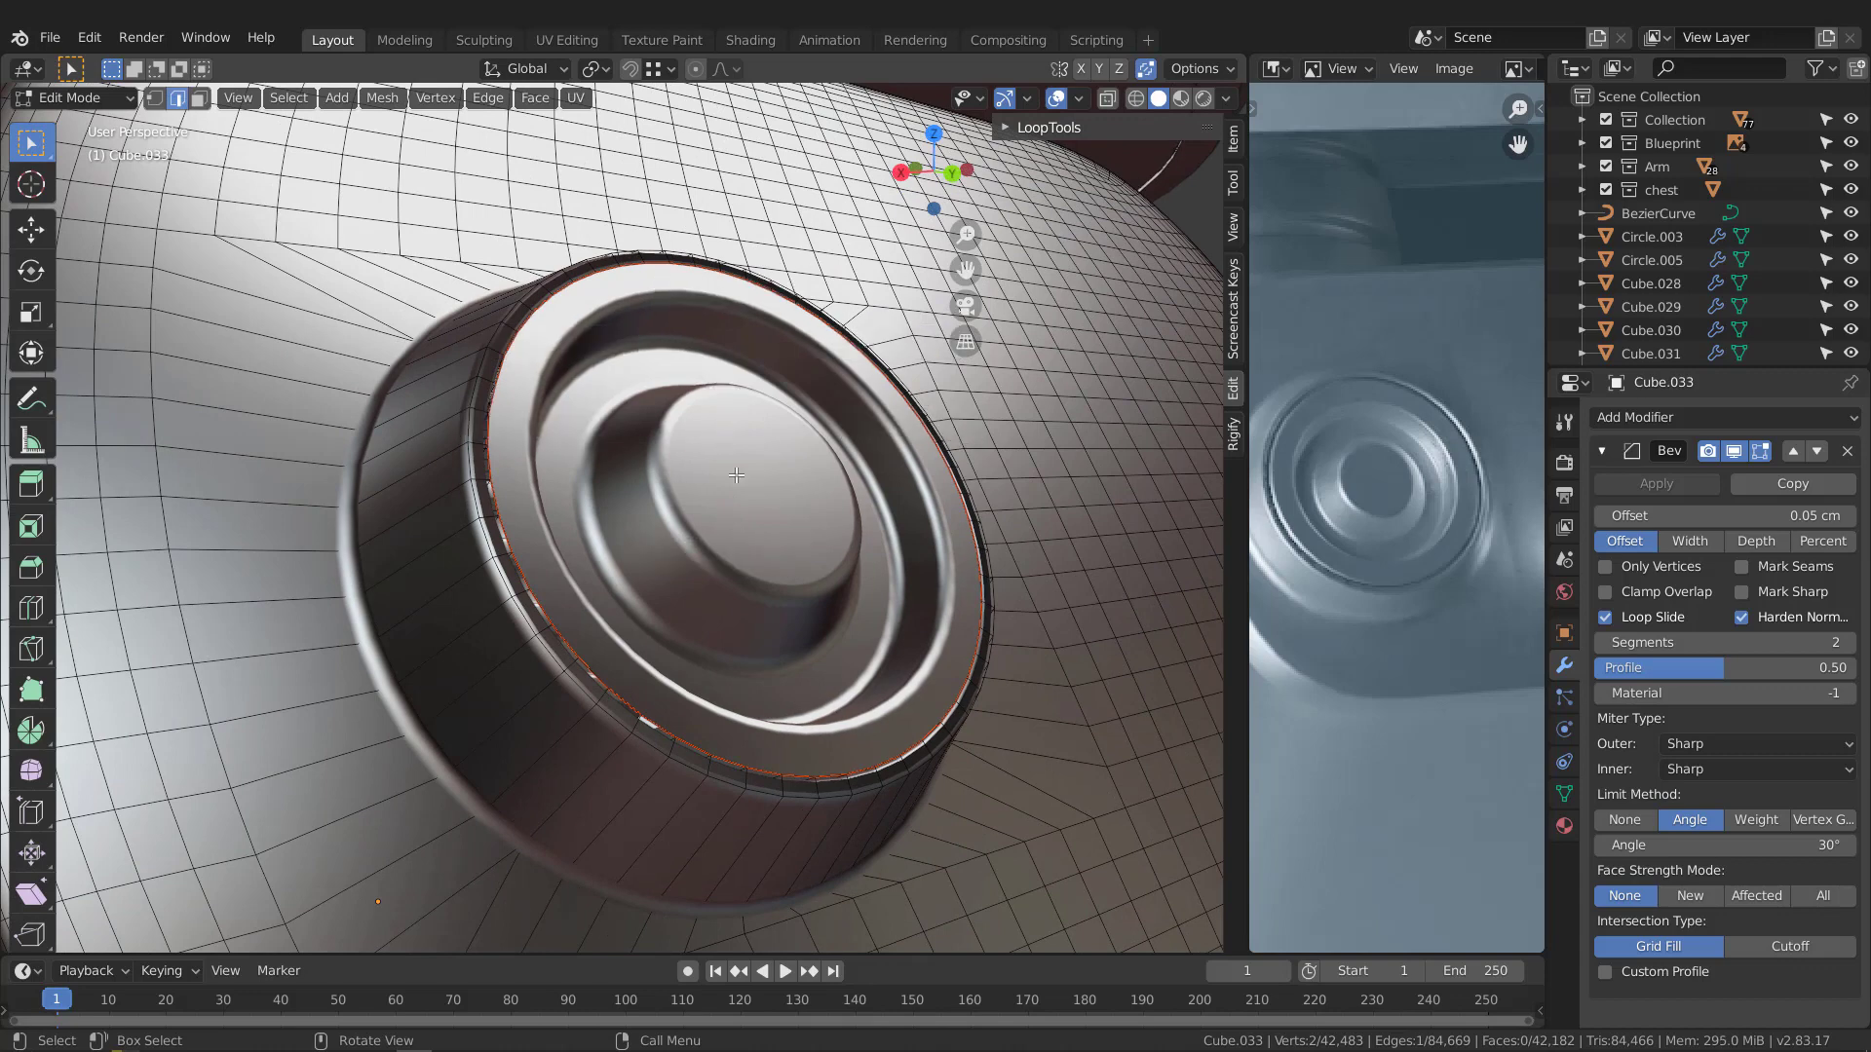
{"action": "key", "text": "Tab"}
{"action": "left_click", "coordinate": [735, 475]}
{"action": "middle_click_drag", "start_coordinate": [734, 476], "coordinate": [468, 540]}
{"action": "key", "text": "KP_Divide"}
{"action": "key", "text": "Tab"}
{"action": "left_click", "coordinate": [449, 399], "text": "alt"}
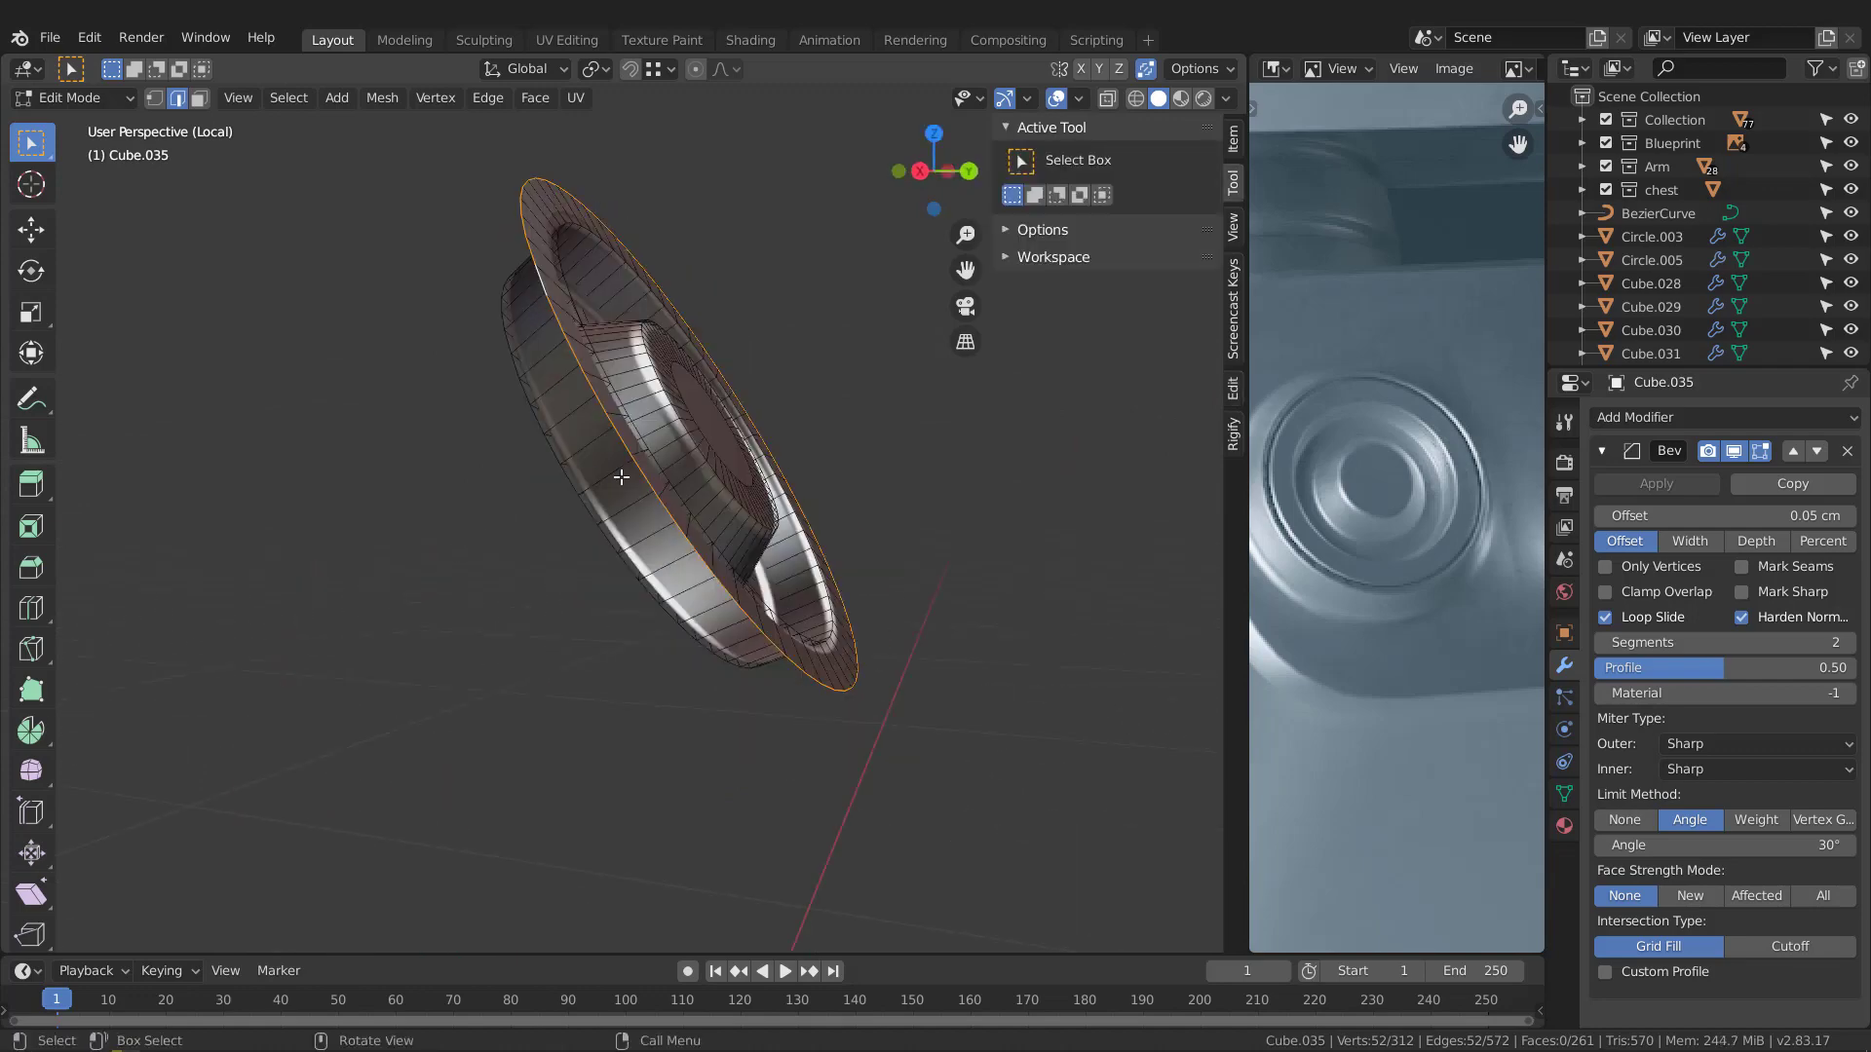
{"action": "mouse_move", "coordinate": [622, 477]}
{"action": "middle_mouse_down"}
{"action": "mouse_move", "coordinate": [556, 497]}
{"action": "mouse_move", "coordinate": [640, 472]}
{"action": "middle_mouse_up"}
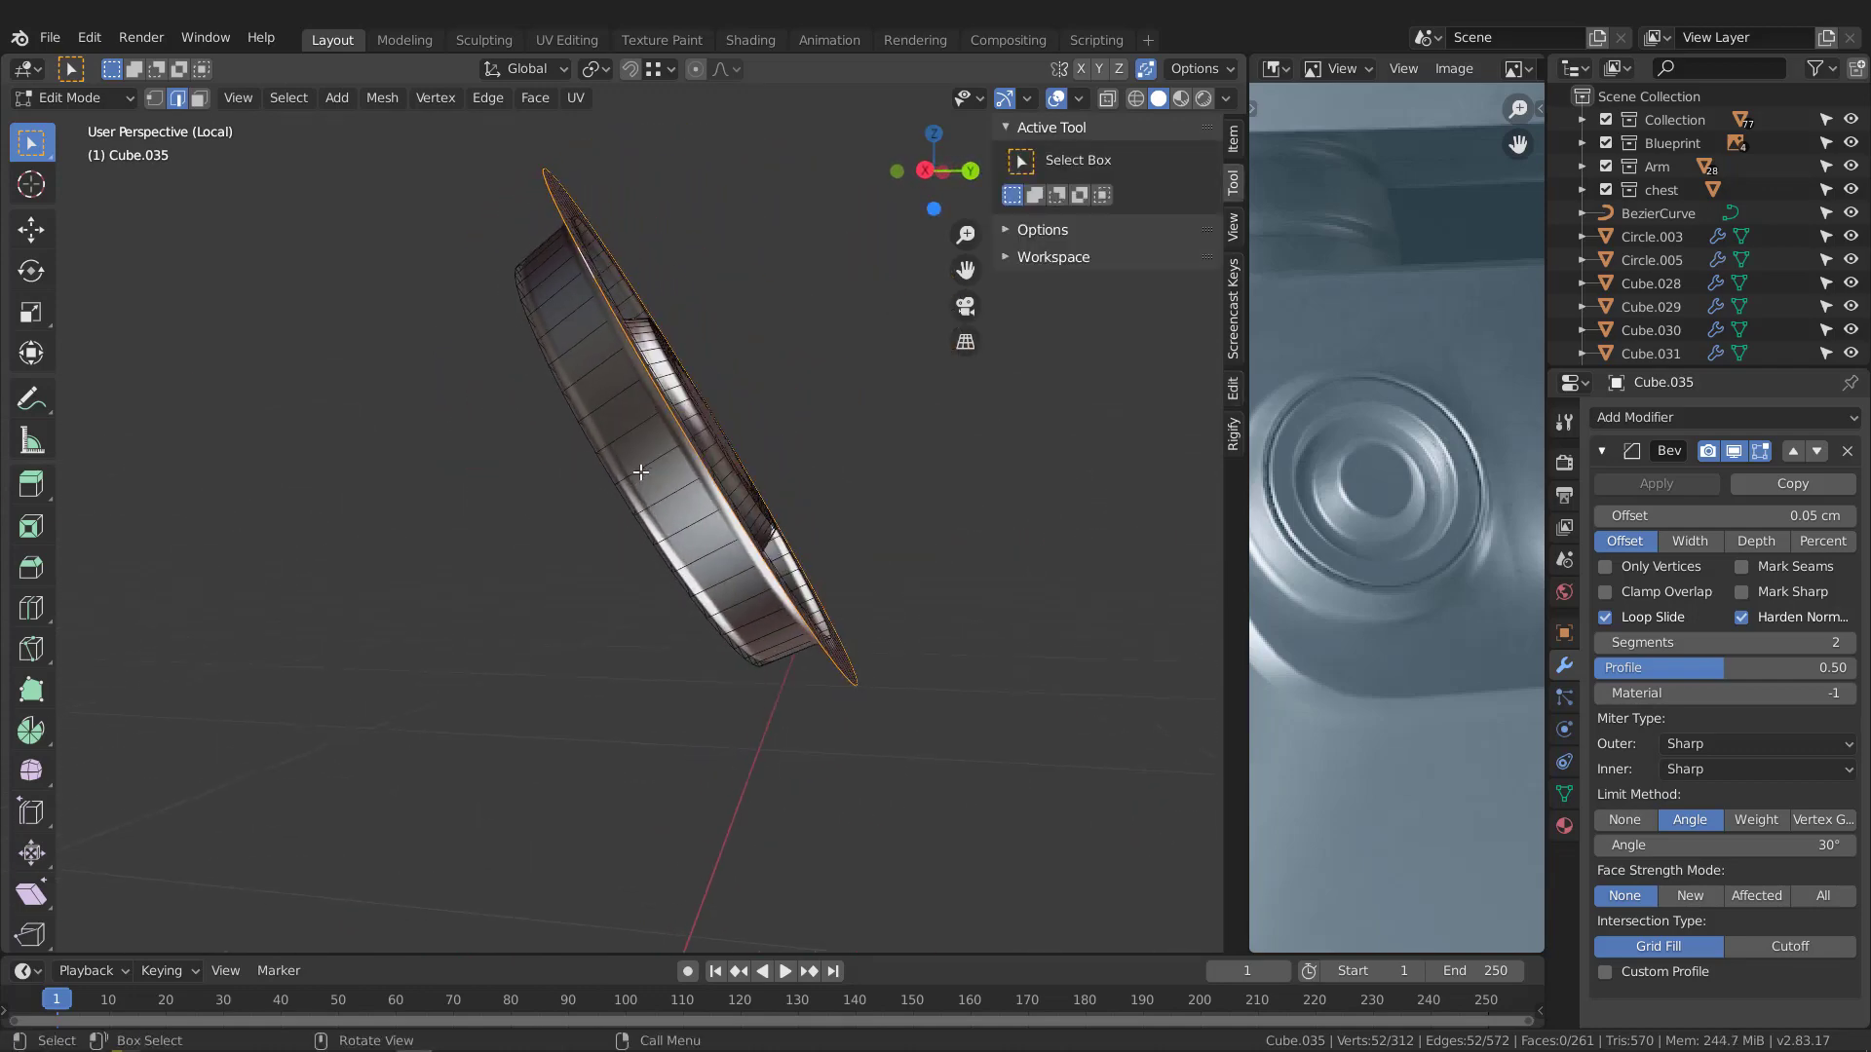
{"action": "key", "text": "e"}
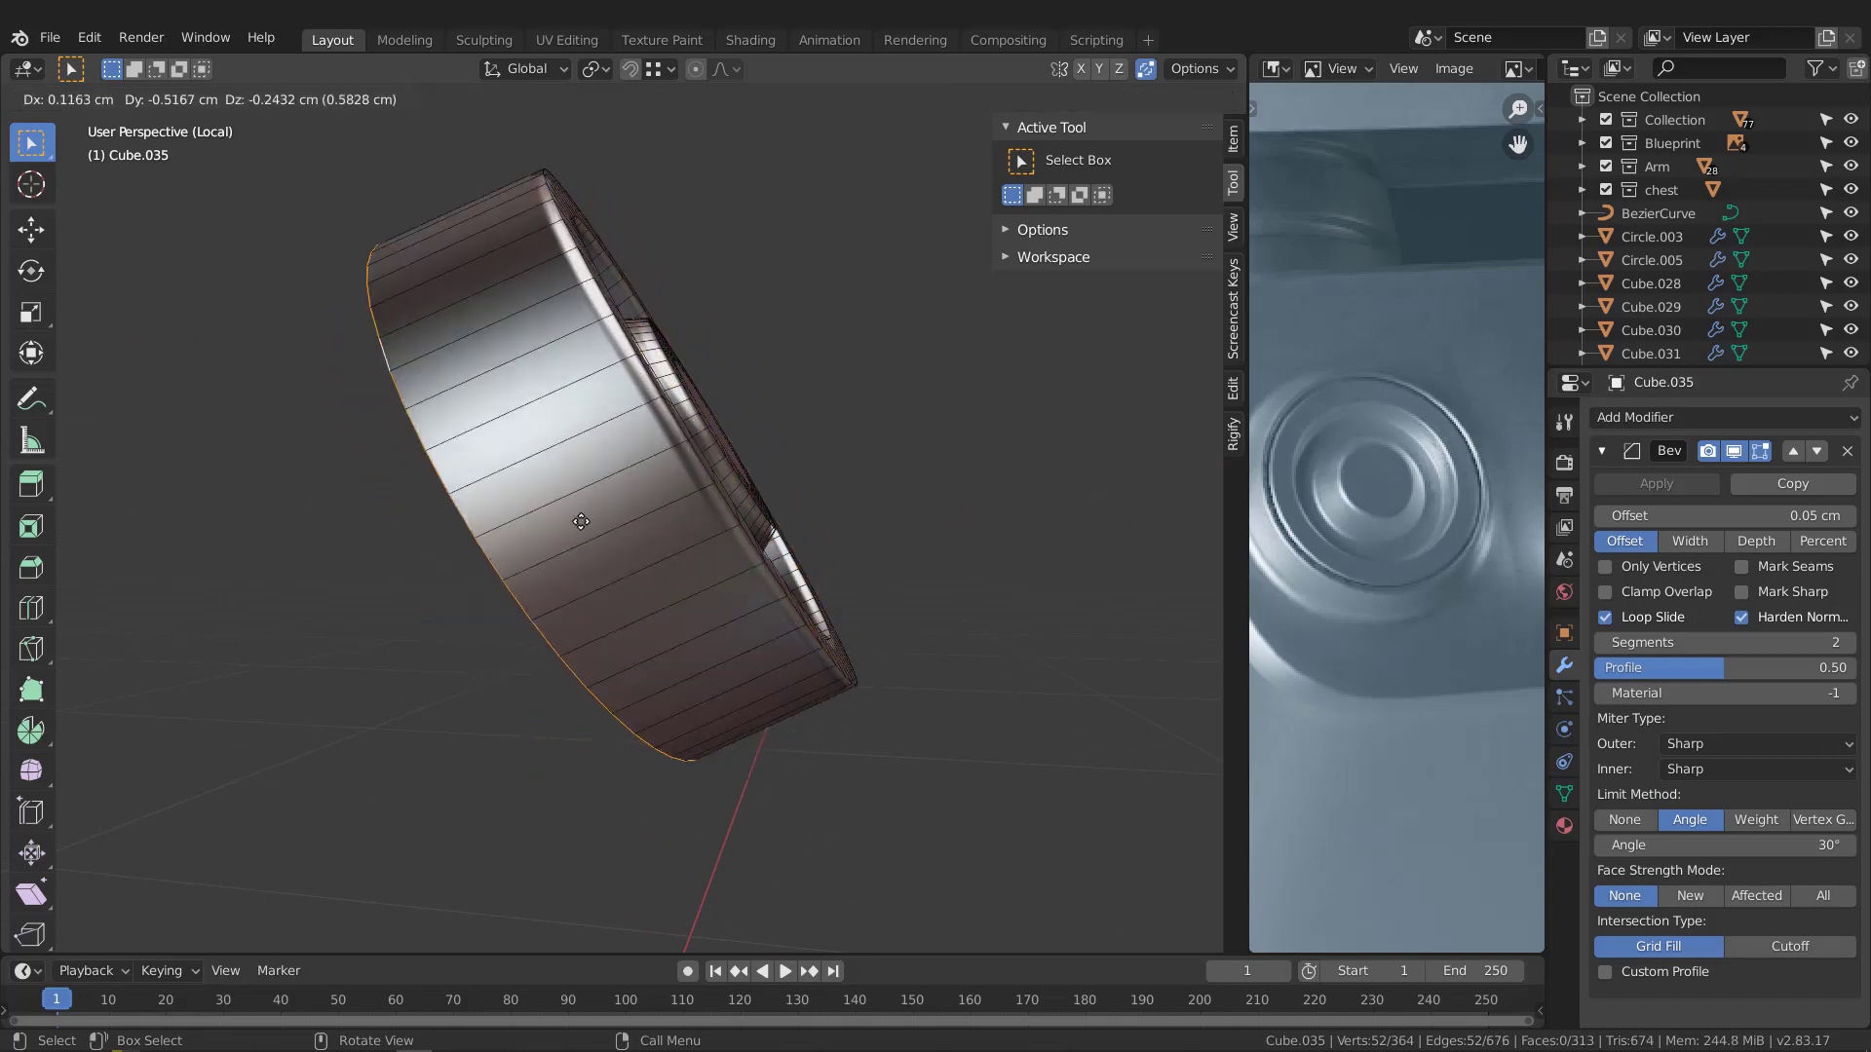
{"action": "key", "text": "z"}
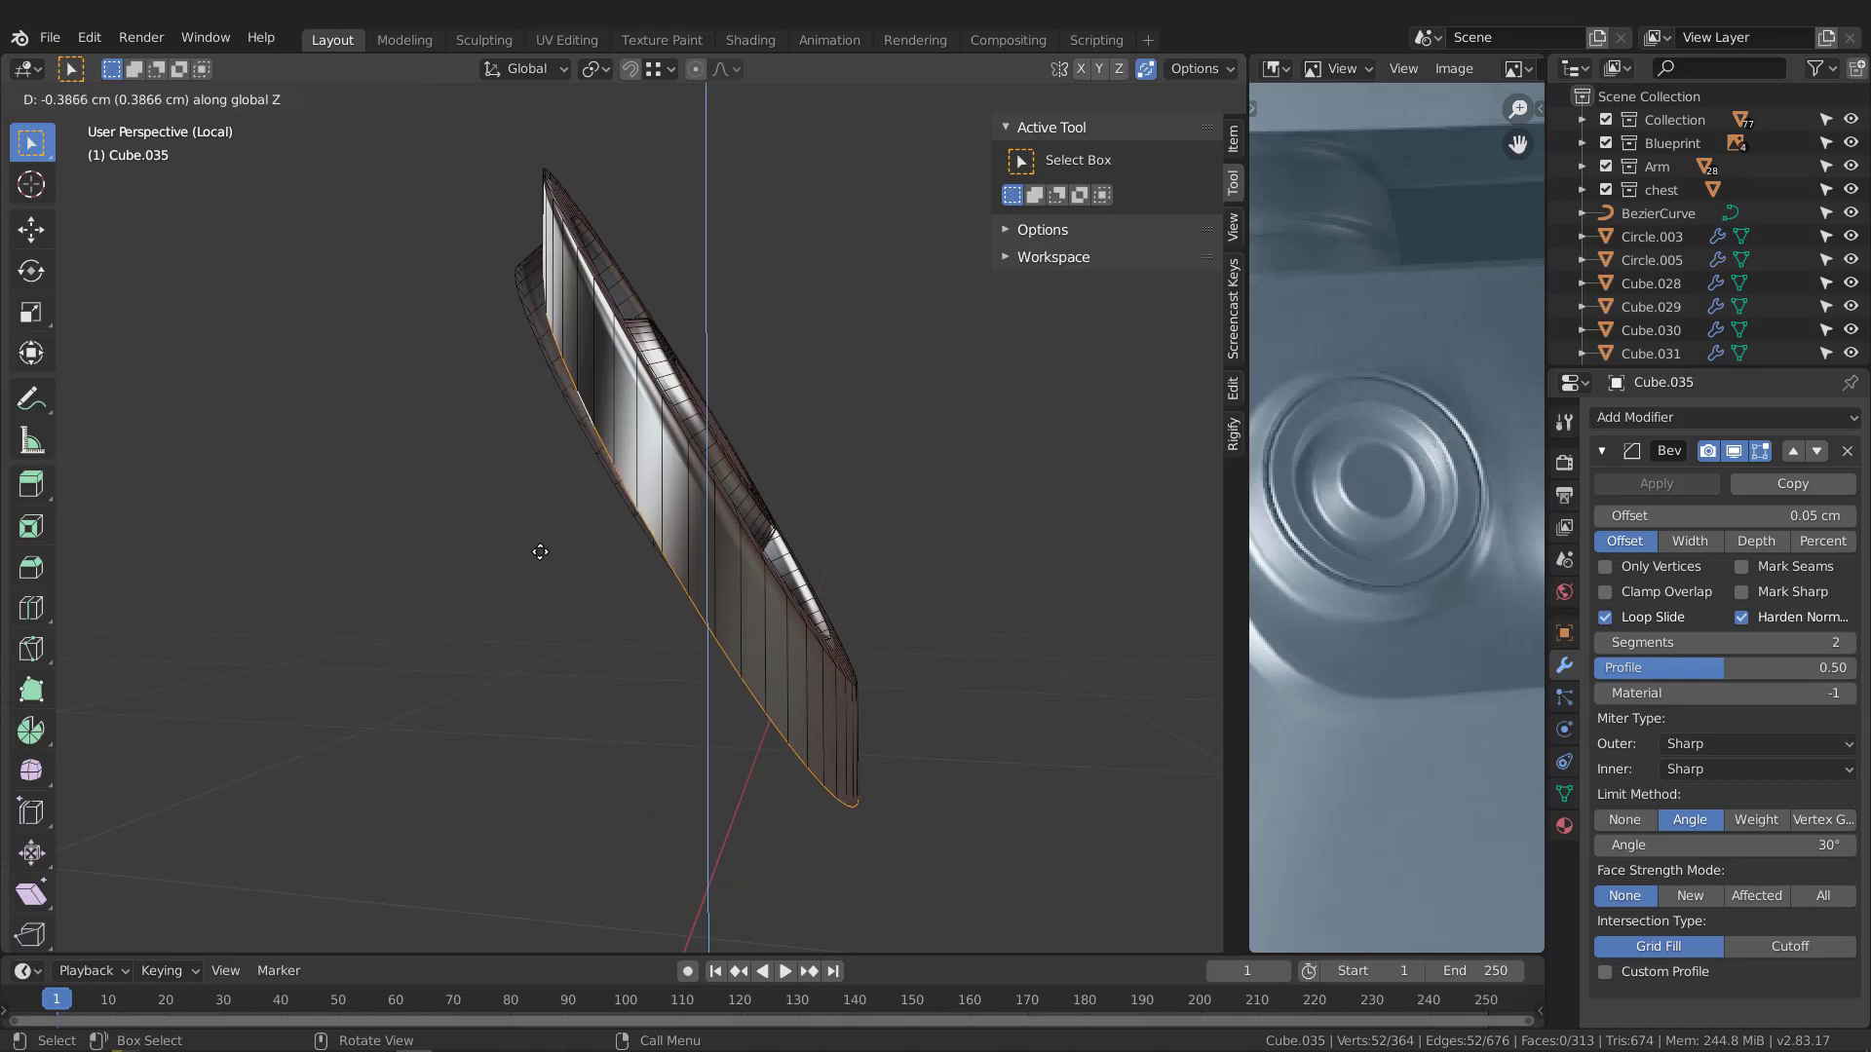
{"action": "key", "text": "z"}
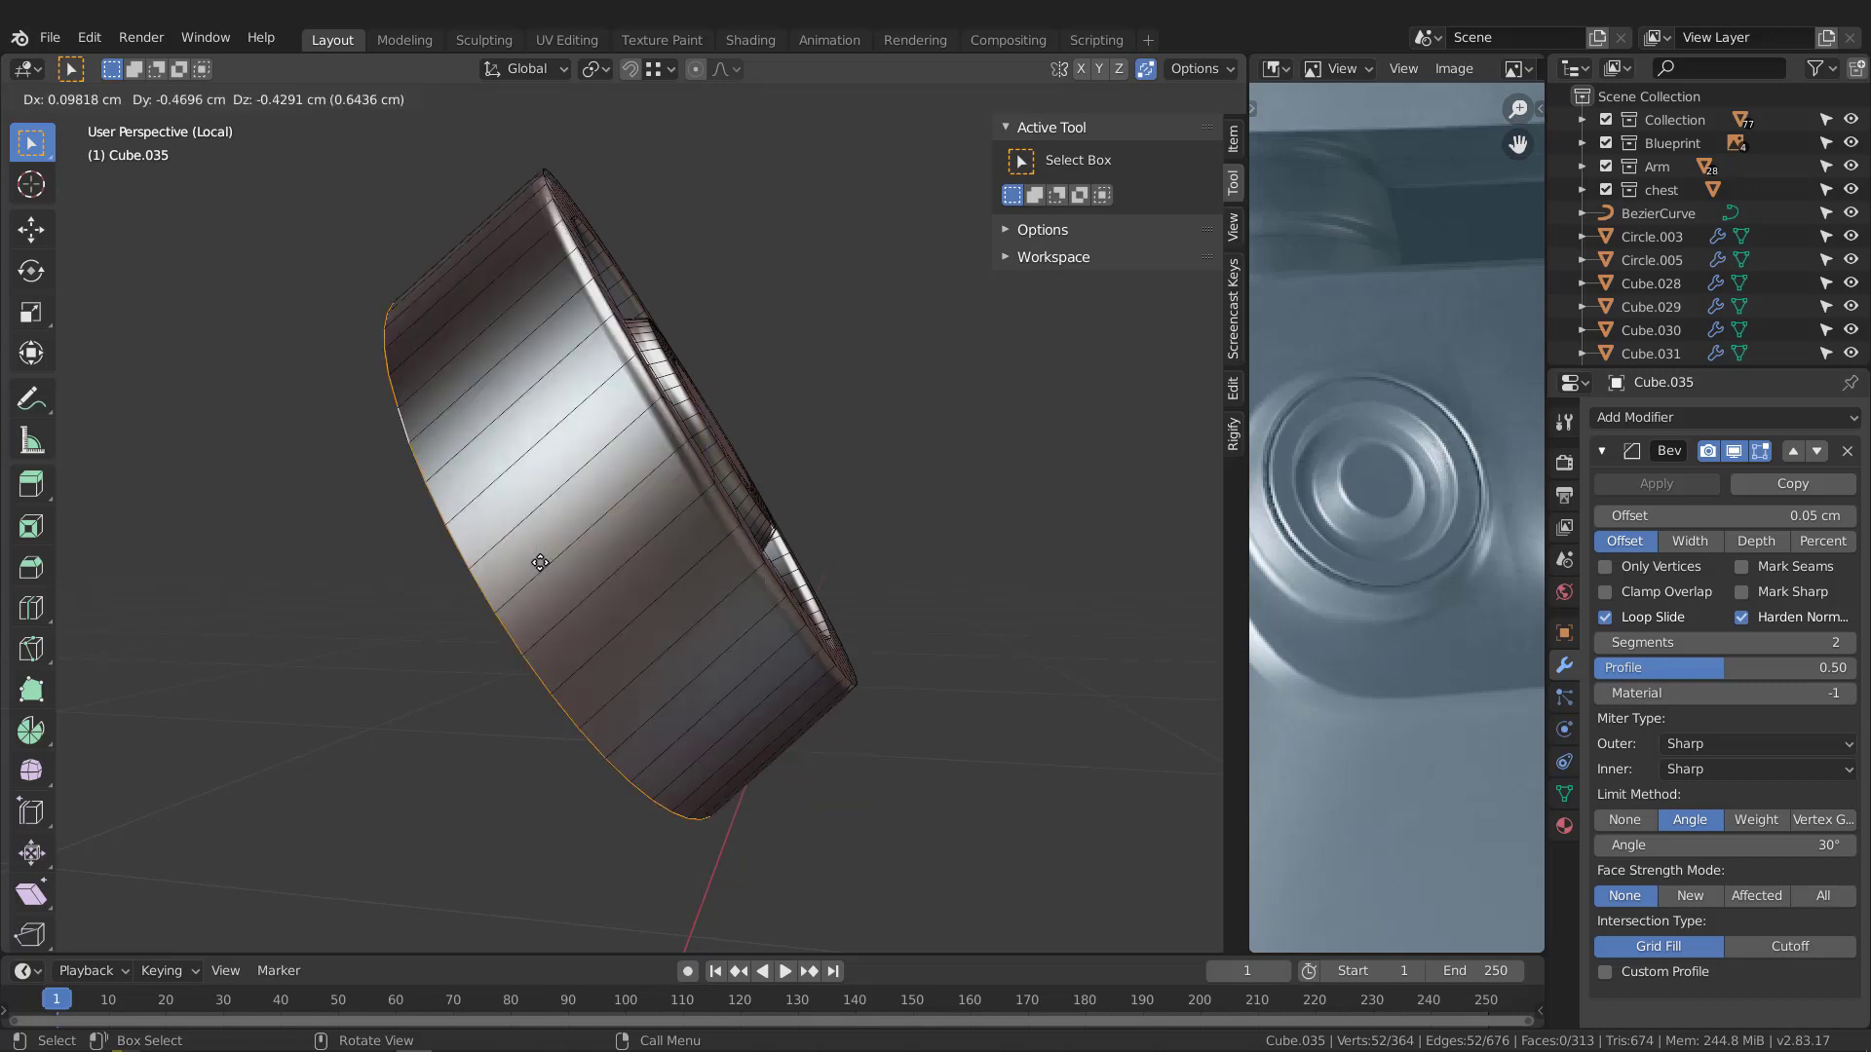
{"action": "key", "text": "z"}
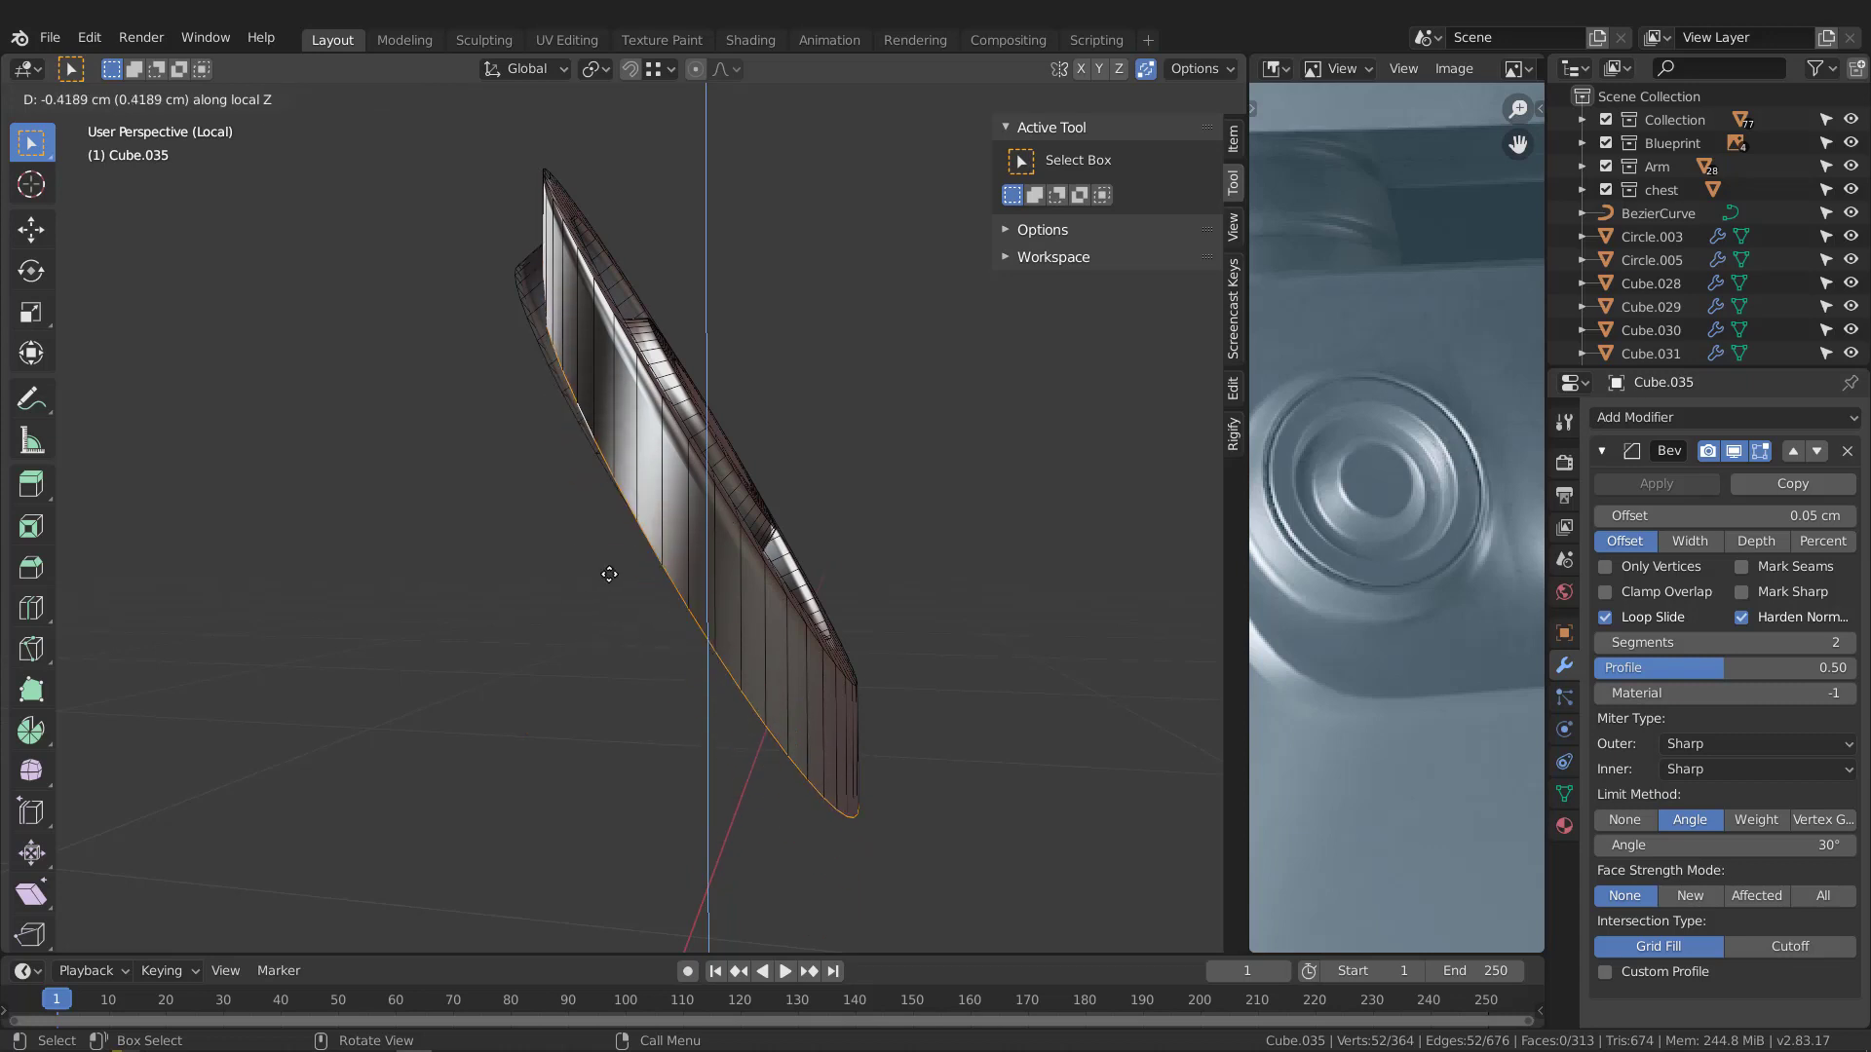
{"action": "key", "text": "z"}
{"action": "right_click", "coordinate": [604, 531]}
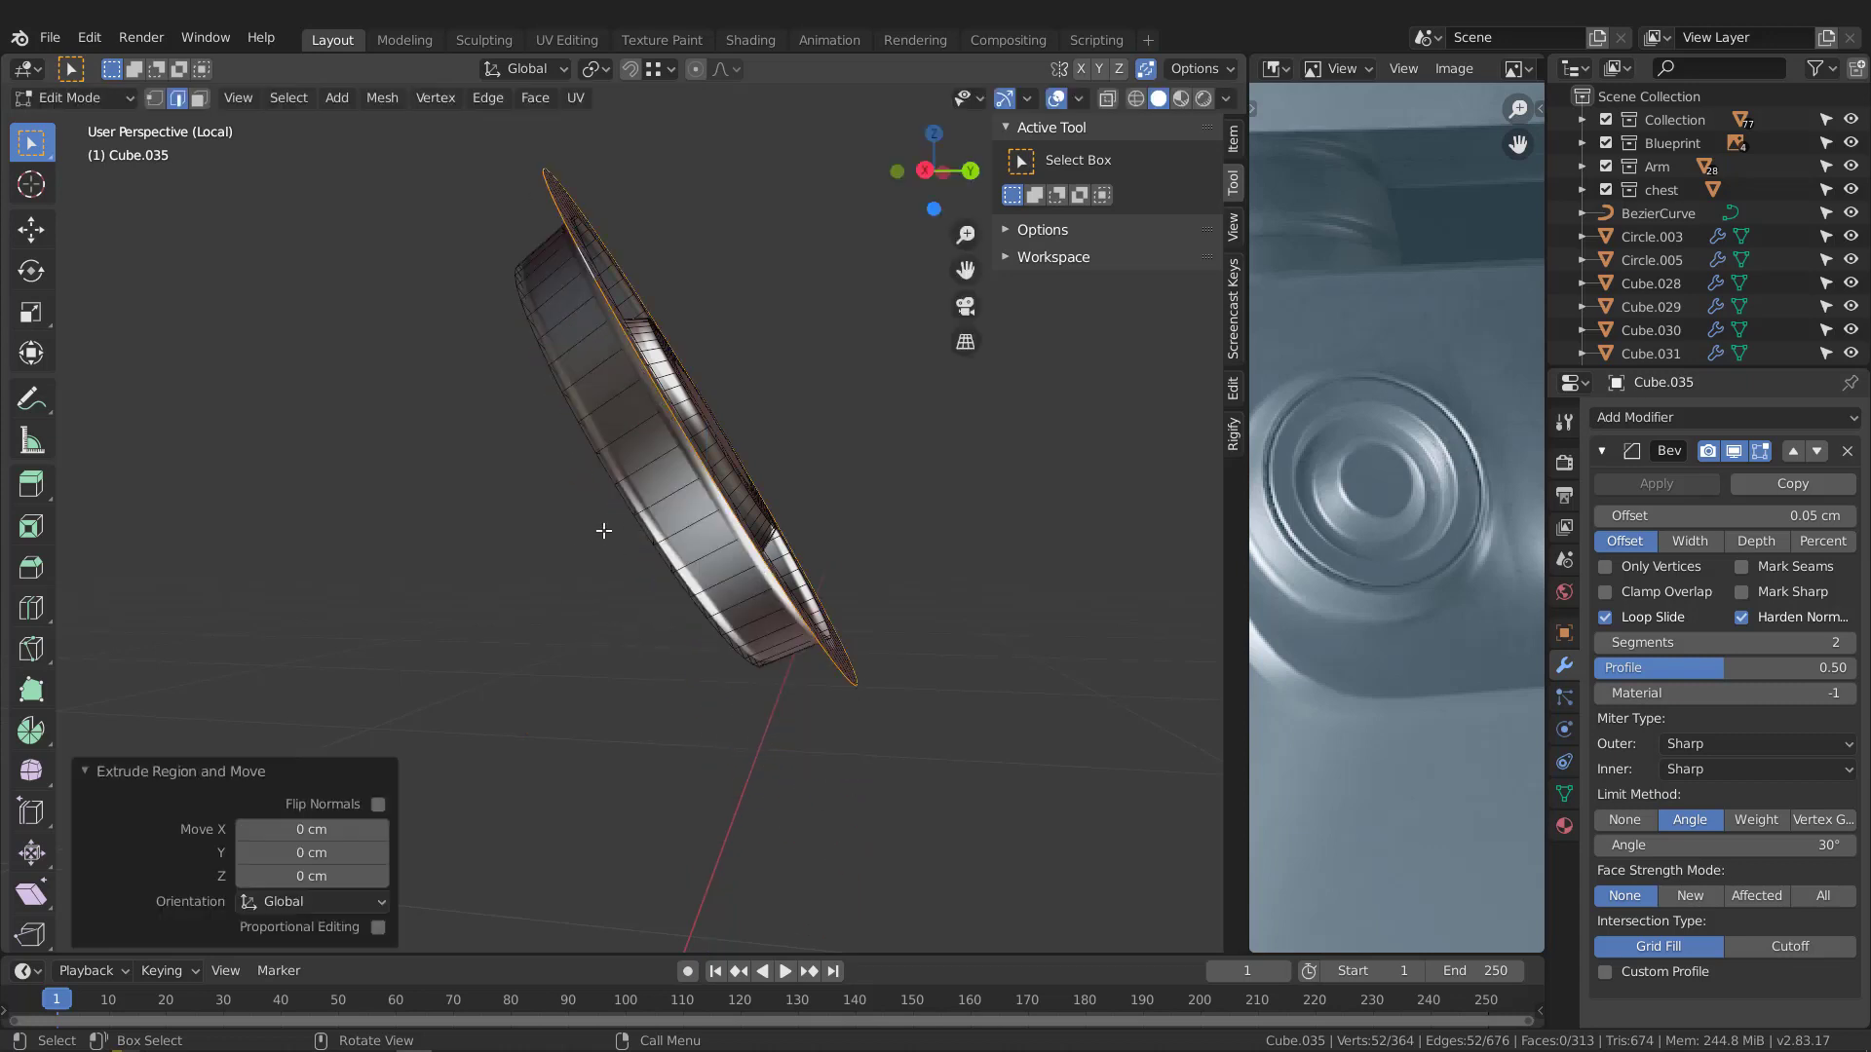
{"action": "key", "text": "ctrl+z"}
Switch the transform orientation to Local and try extruding the disc's outer edge loop backward
{"action": "left_click", "coordinate": [560, 72]}
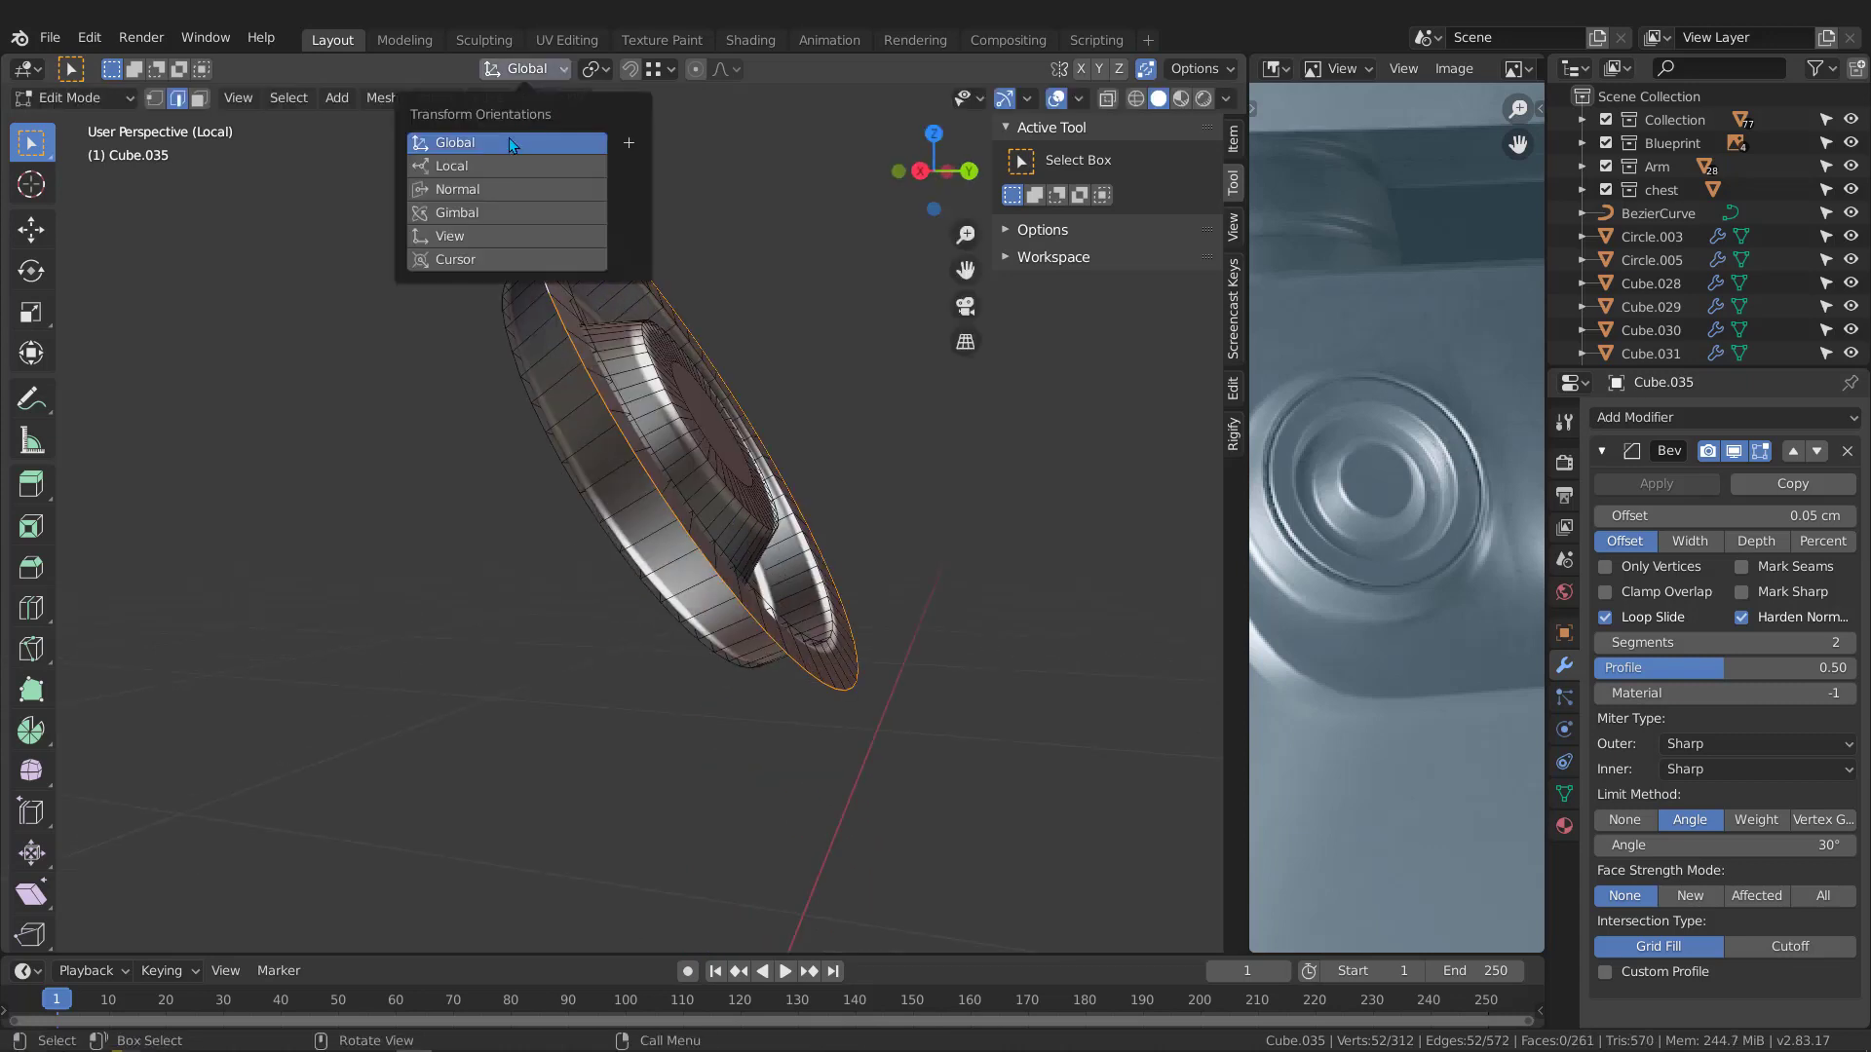
{"action": "left_click", "coordinate": [477, 162]}
{"action": "middle_click_drag", "start_coordinate": [888, 436], "coordinate": [871, 421]}
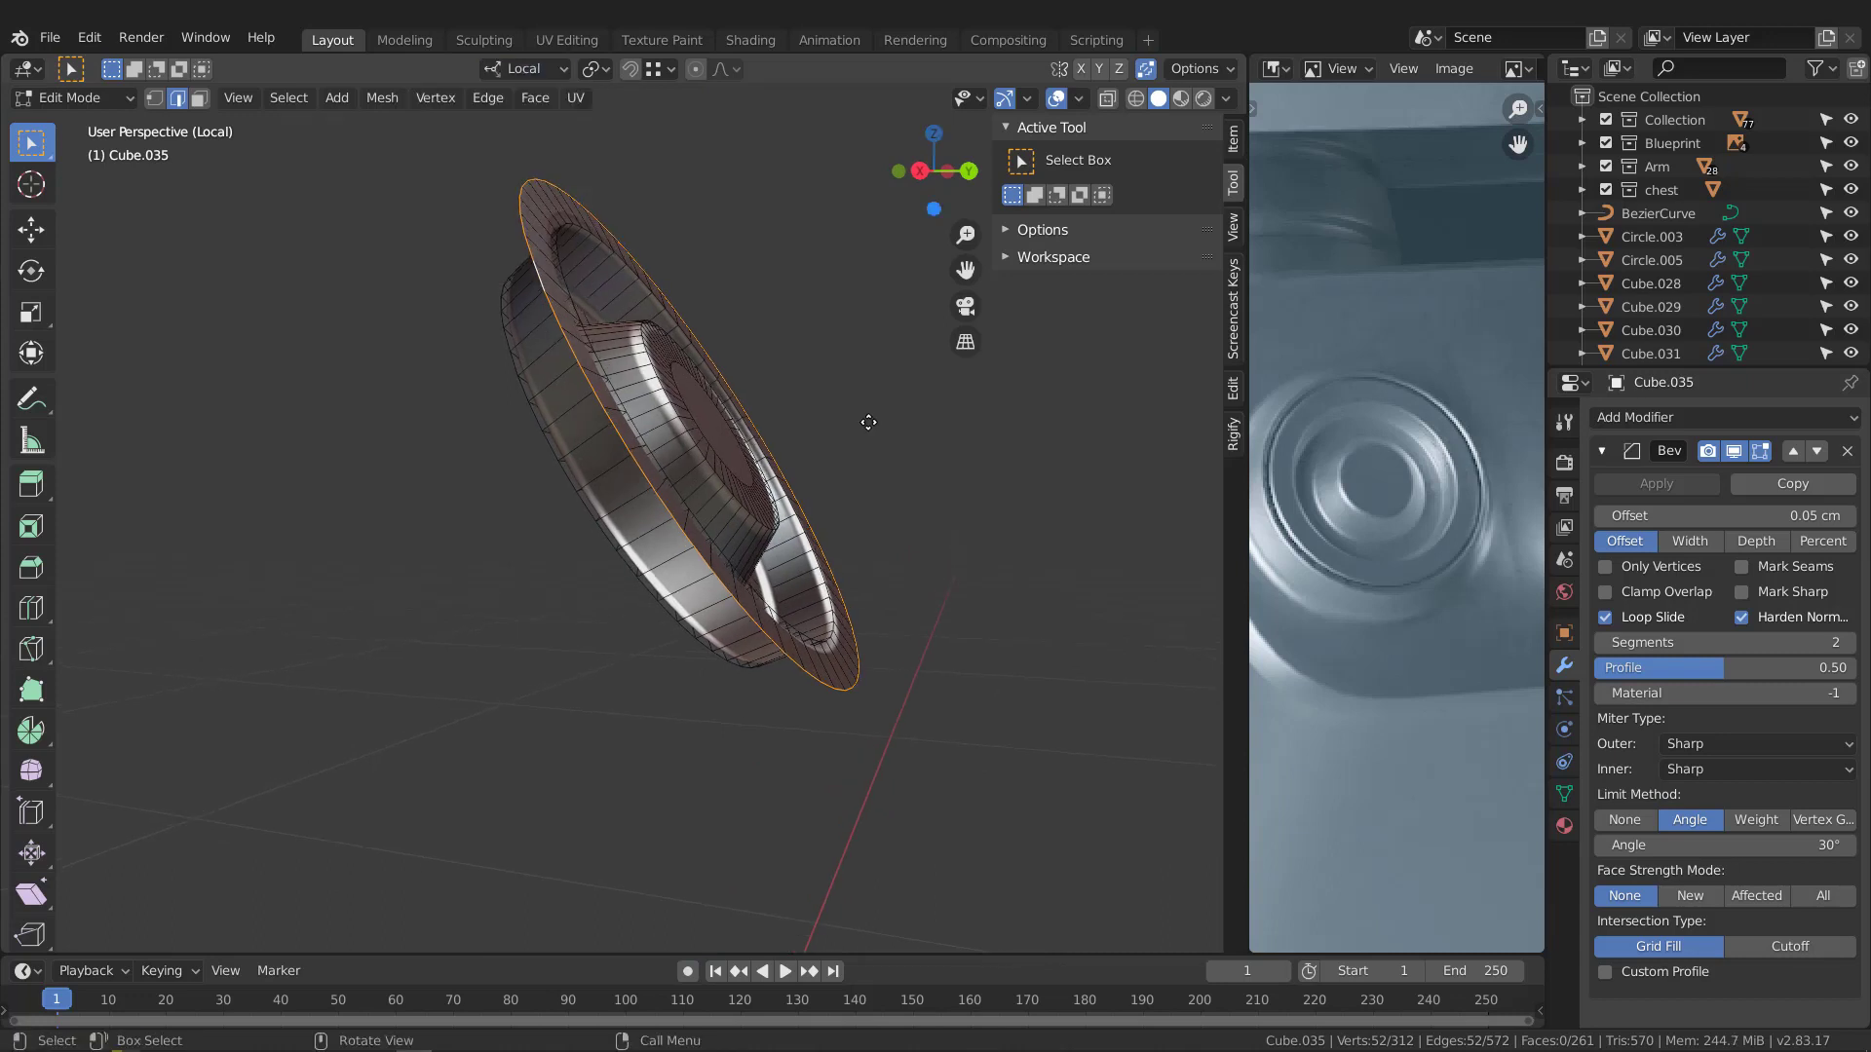
{"action": "key", "text": "e"}
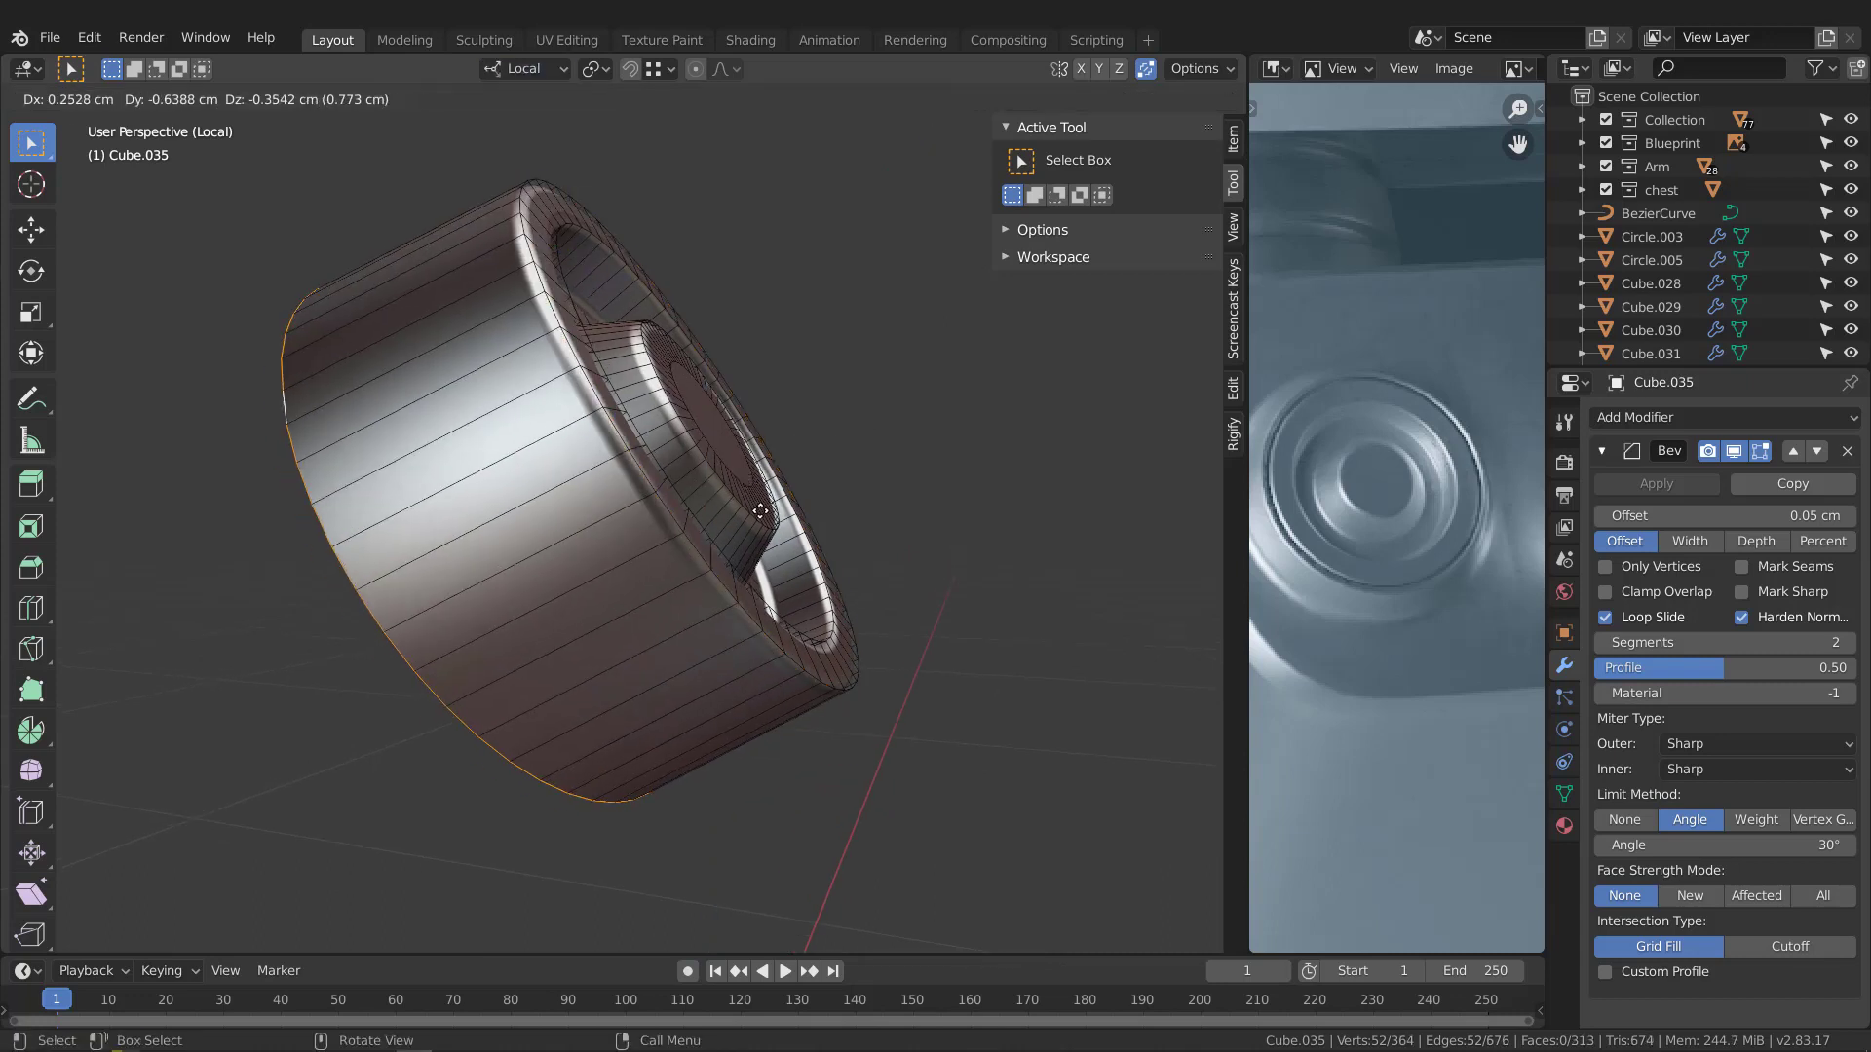
{"action": "key", "text": "Escape"}
{"action": "key", "text": "ctrl+z"}
Switch the transform orientation to Normal and try extruding the disc's outer edge loop backward by about 0.589 cm
{"action": "left_click", "coordinate": [563, 71]}
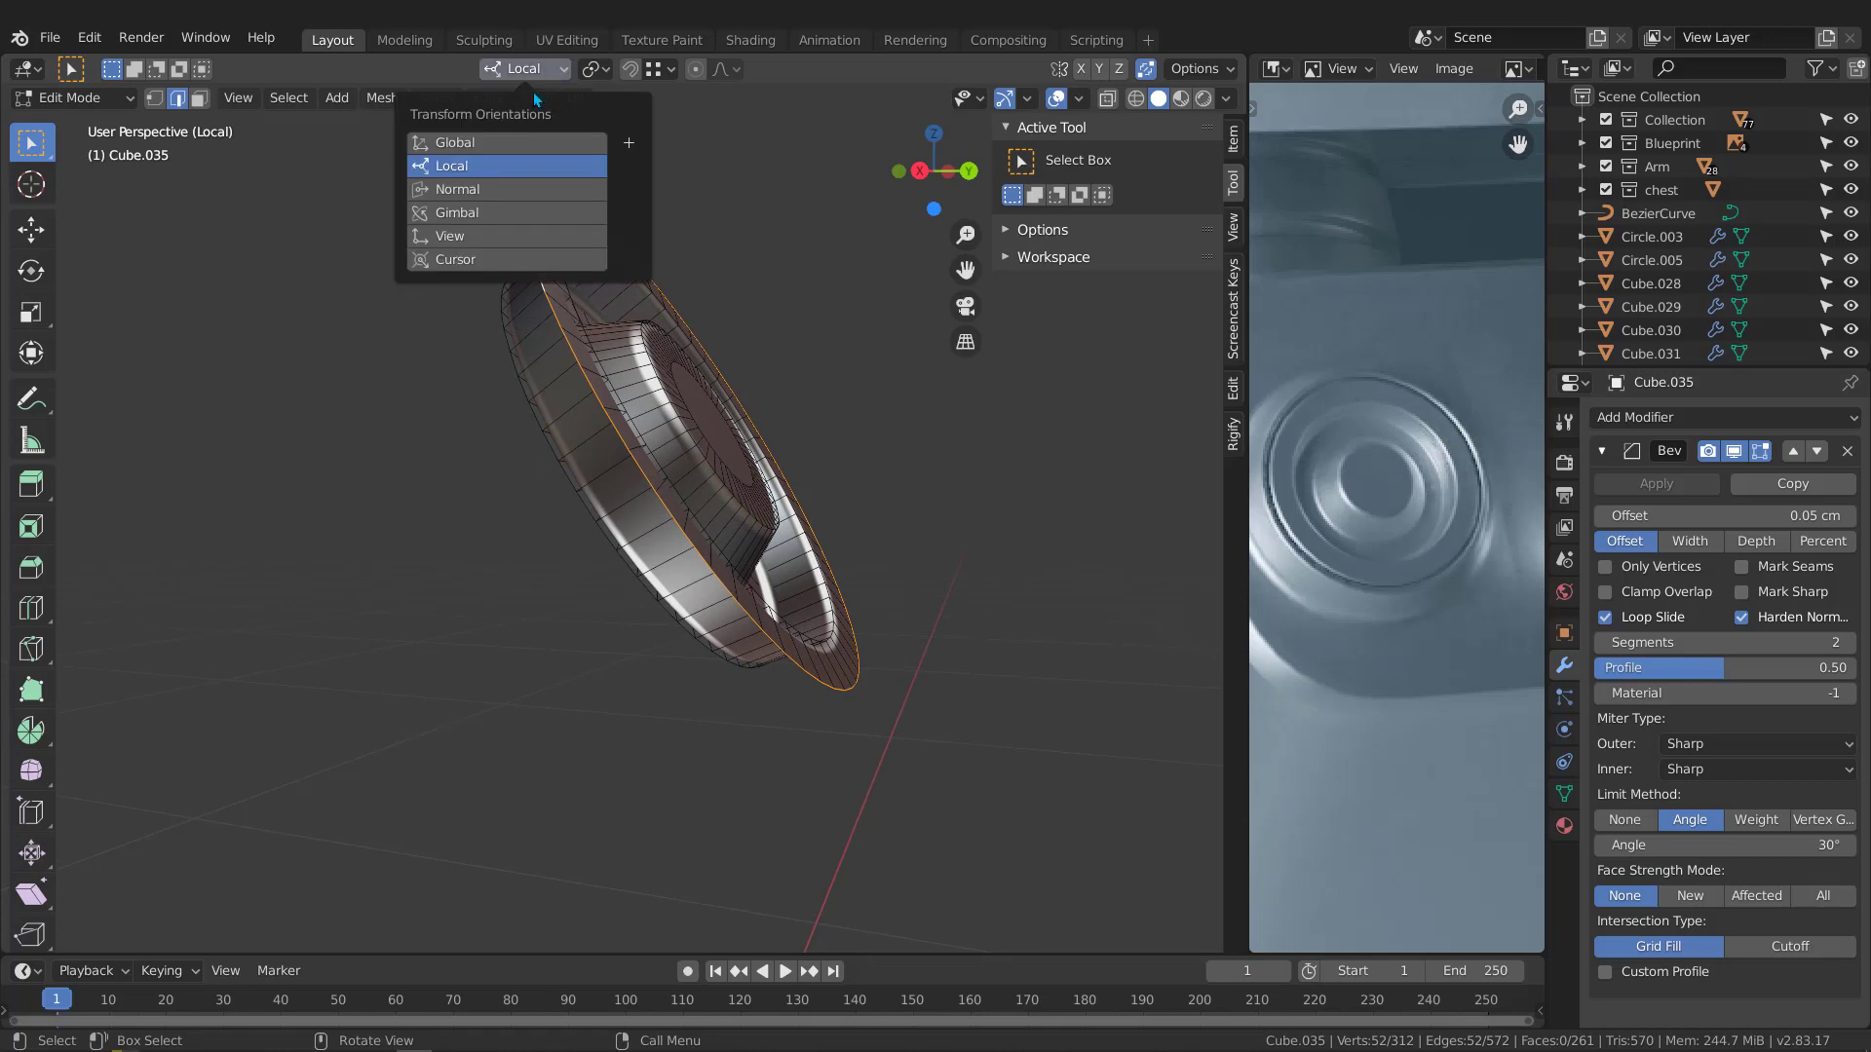
{"action": "left_click", "coordinate": [475, 193]}
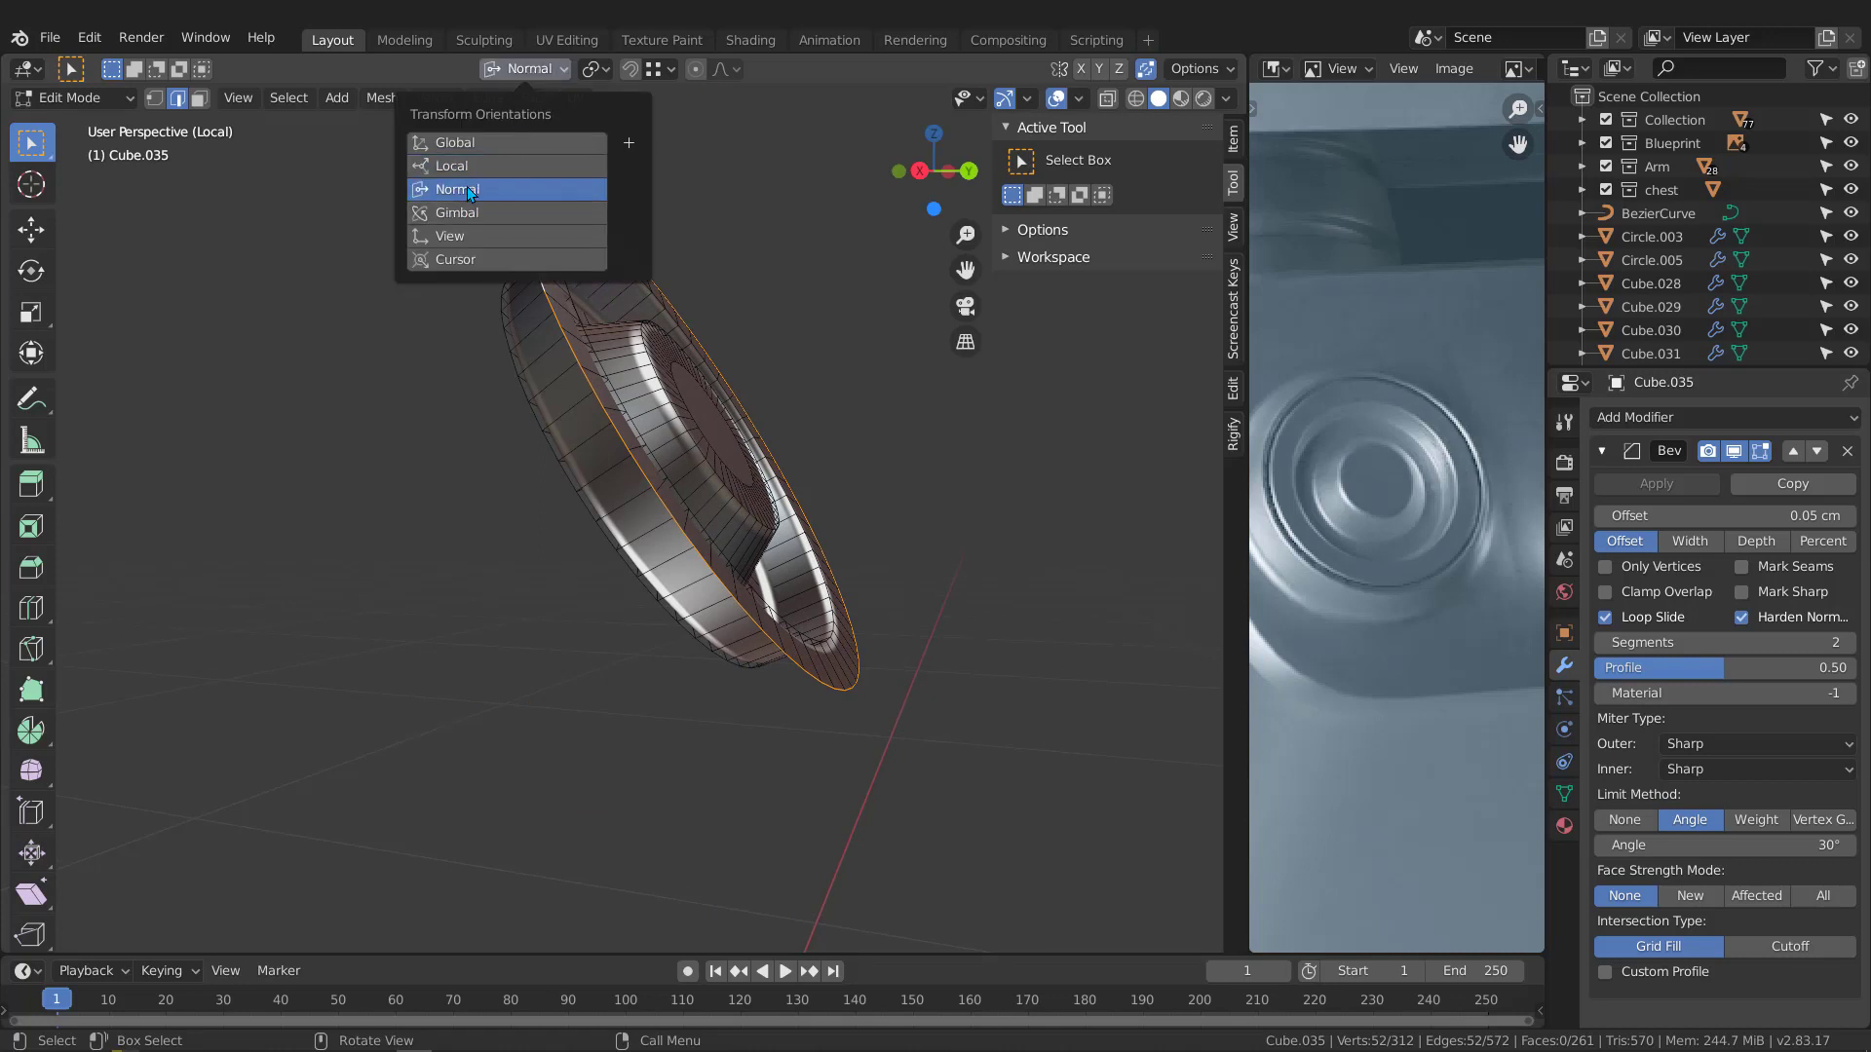
{"action": "middle_click_drag", "start_coordinate": [765, 385], "coordinate": [776, 380]}
{"action": "key", "text": "e"}
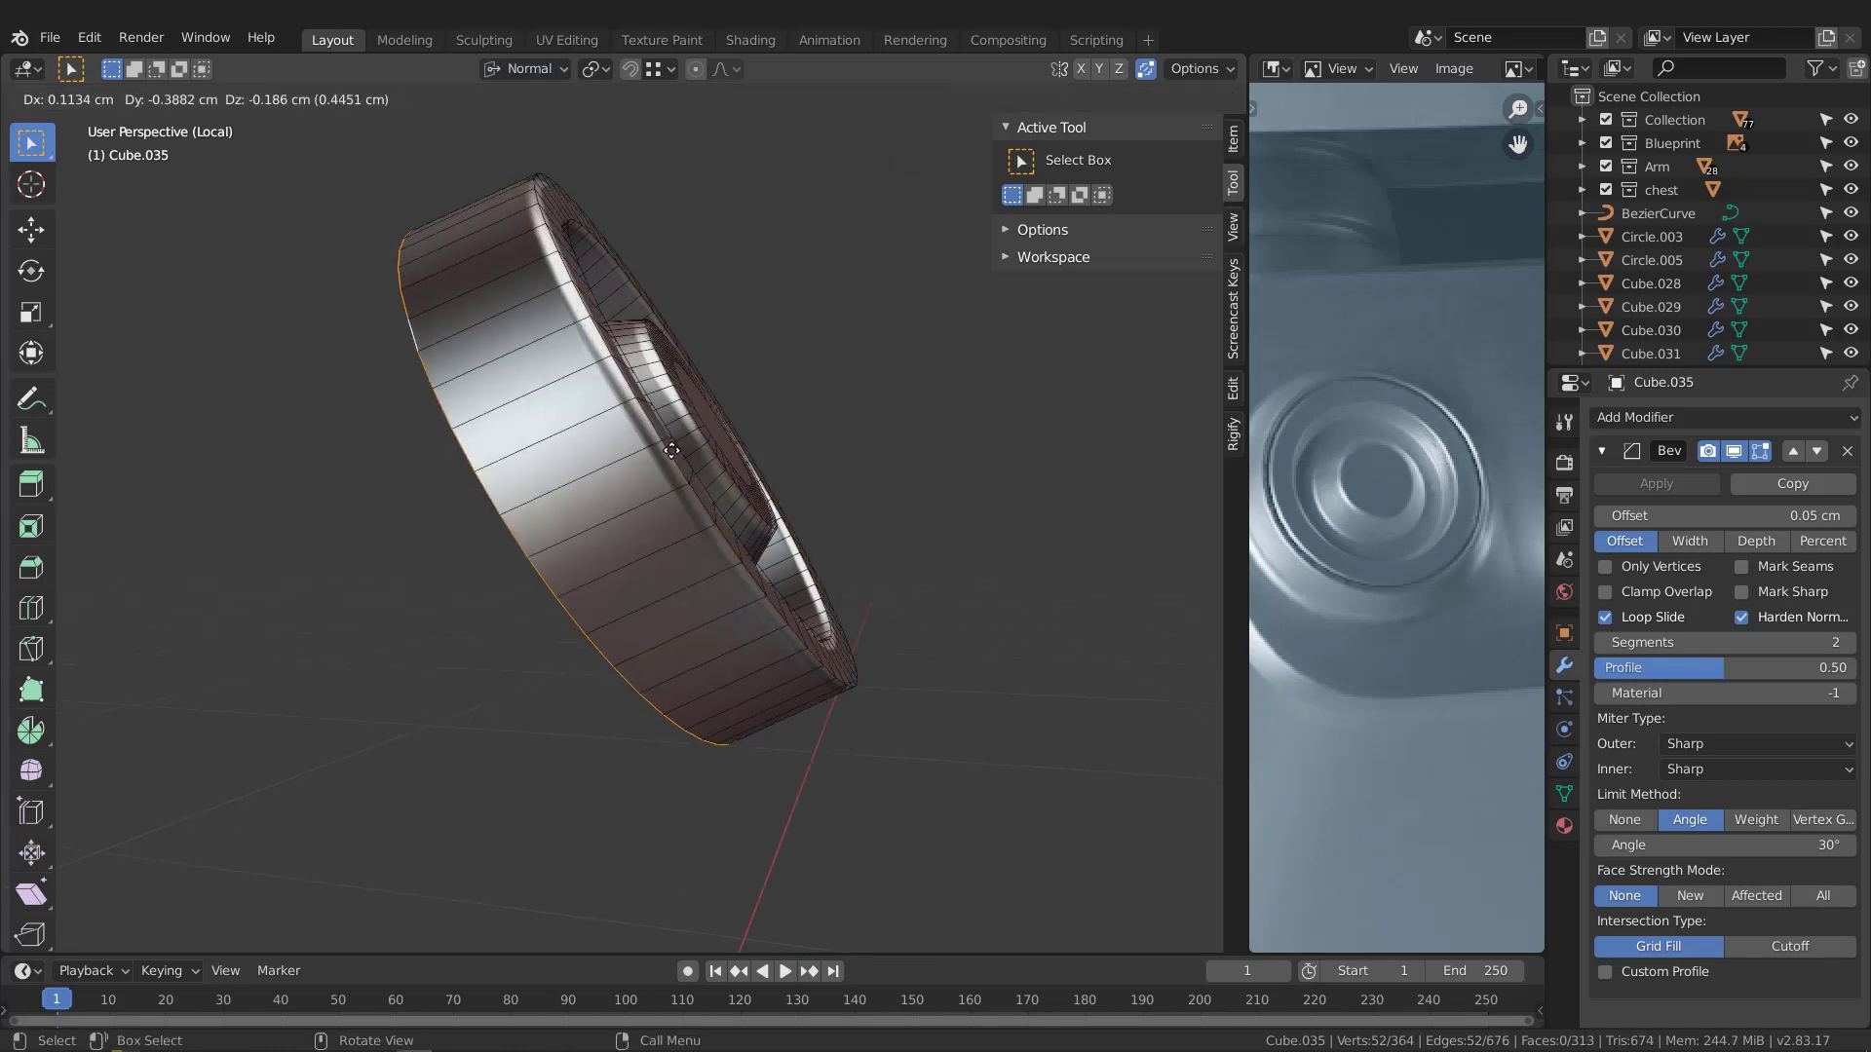
{"action": "left_click", "coordinate": [663, 483]}
{"action": "middle_click_drag", "start_coordinate": [663, 483], "coordinate": [790, 417]}
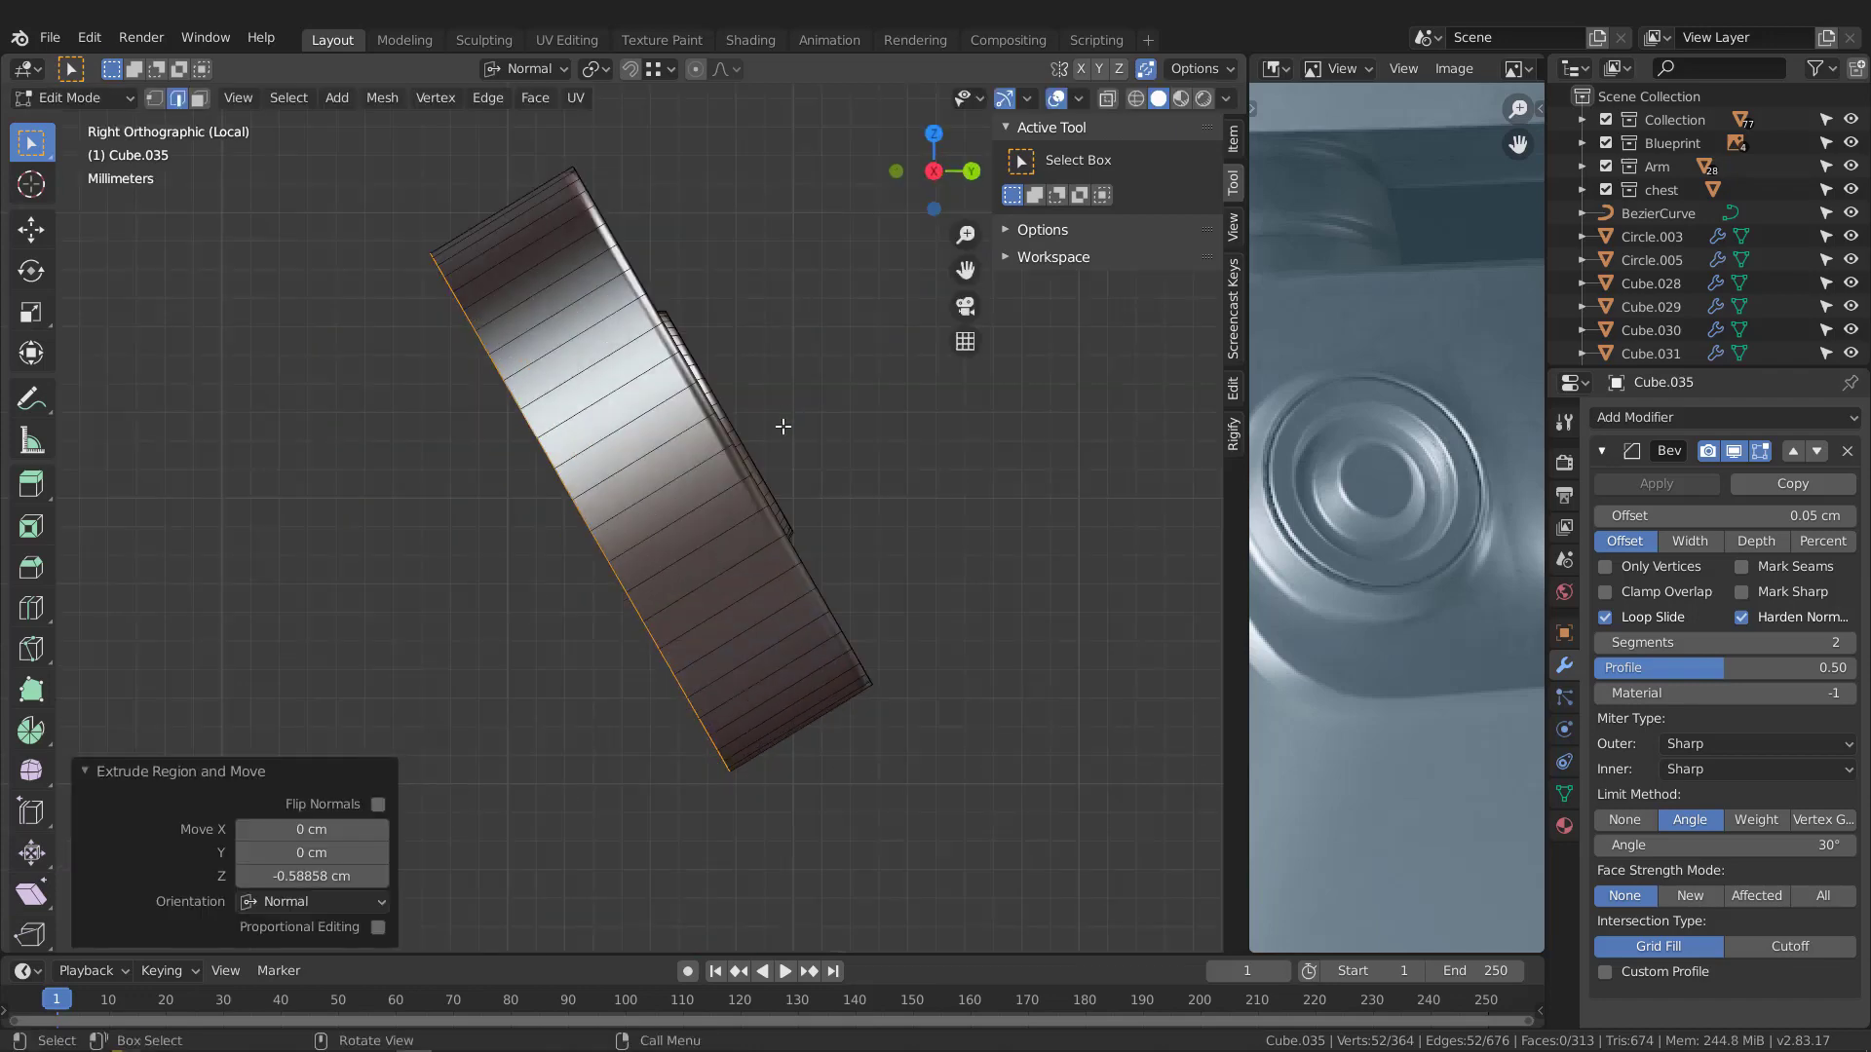
{"action": "key", "text": "KP_7"}
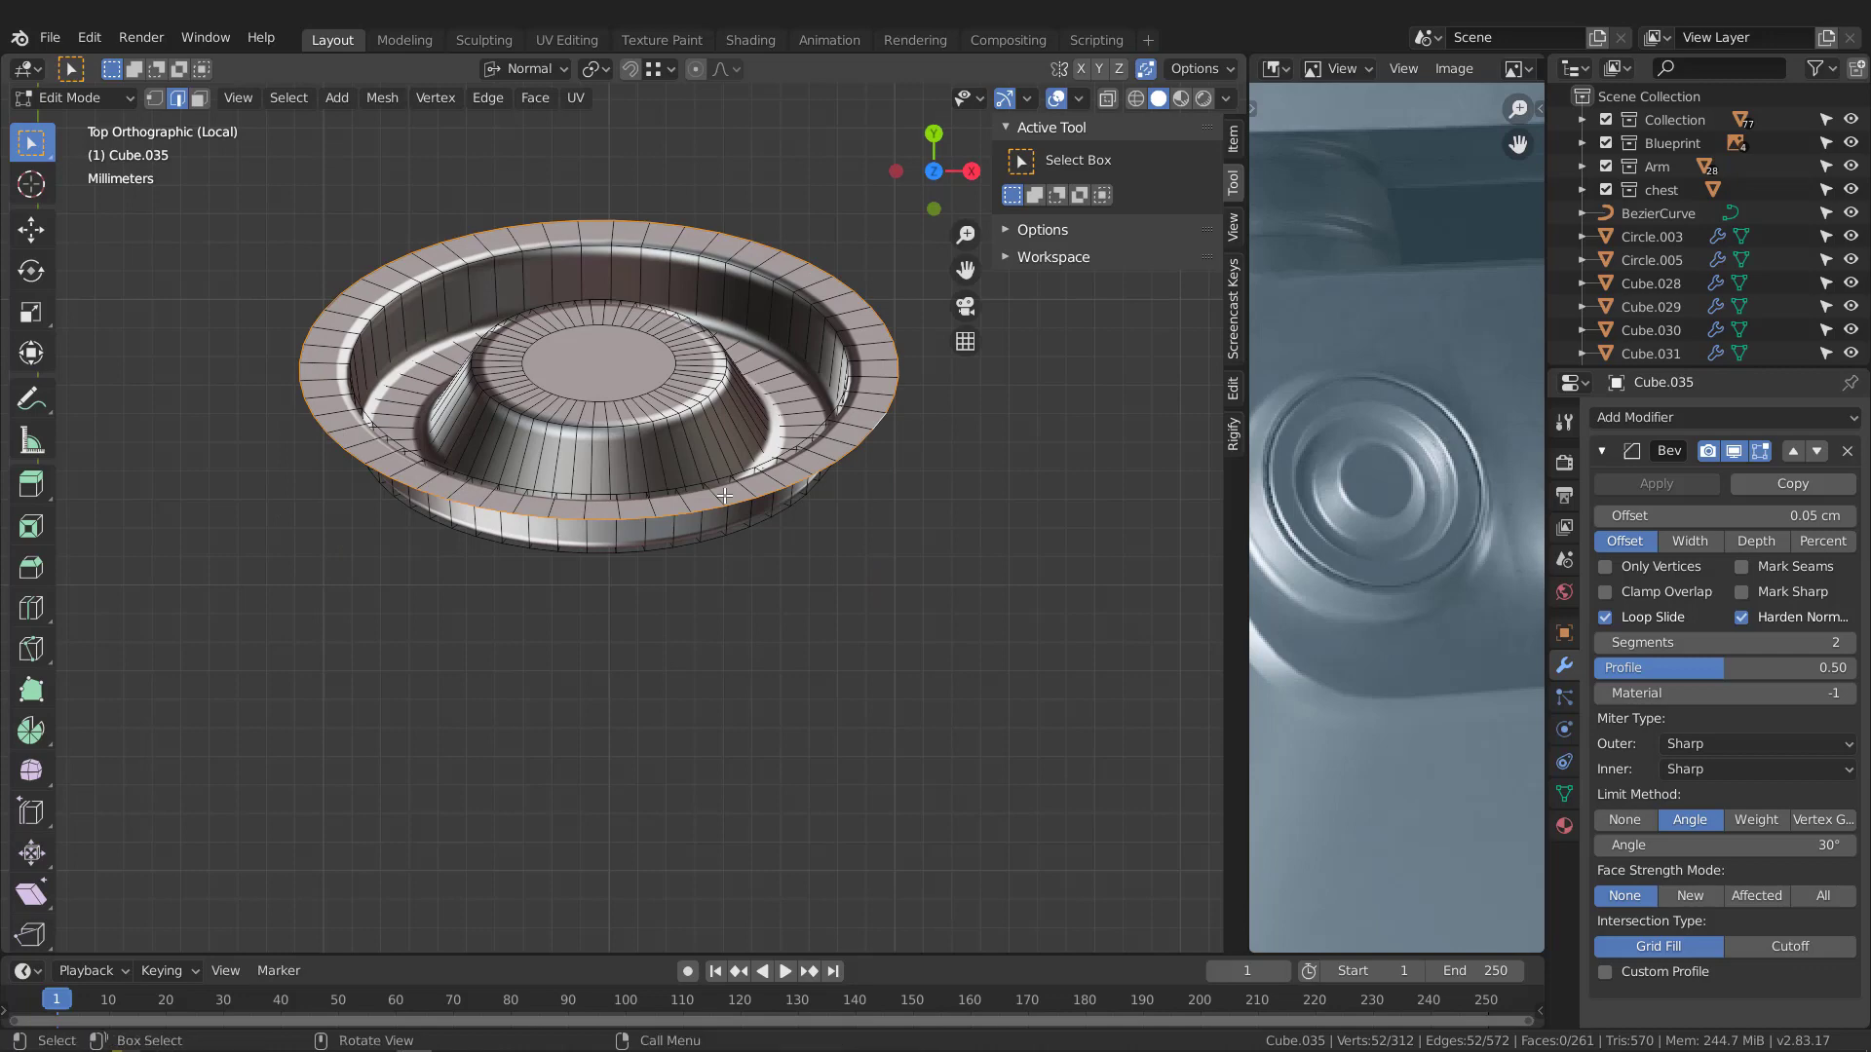
Return the transform orientation to Global
{"action": "middle_click_drag", "start_coordinate": [724, 496], "coordinate": [526, 194]}
{"action": "key", "text": "g"}
{"action": "right_click", "coordinate": [568, 308]}
{"action": "left_click", "coordinate": [532, 68]}
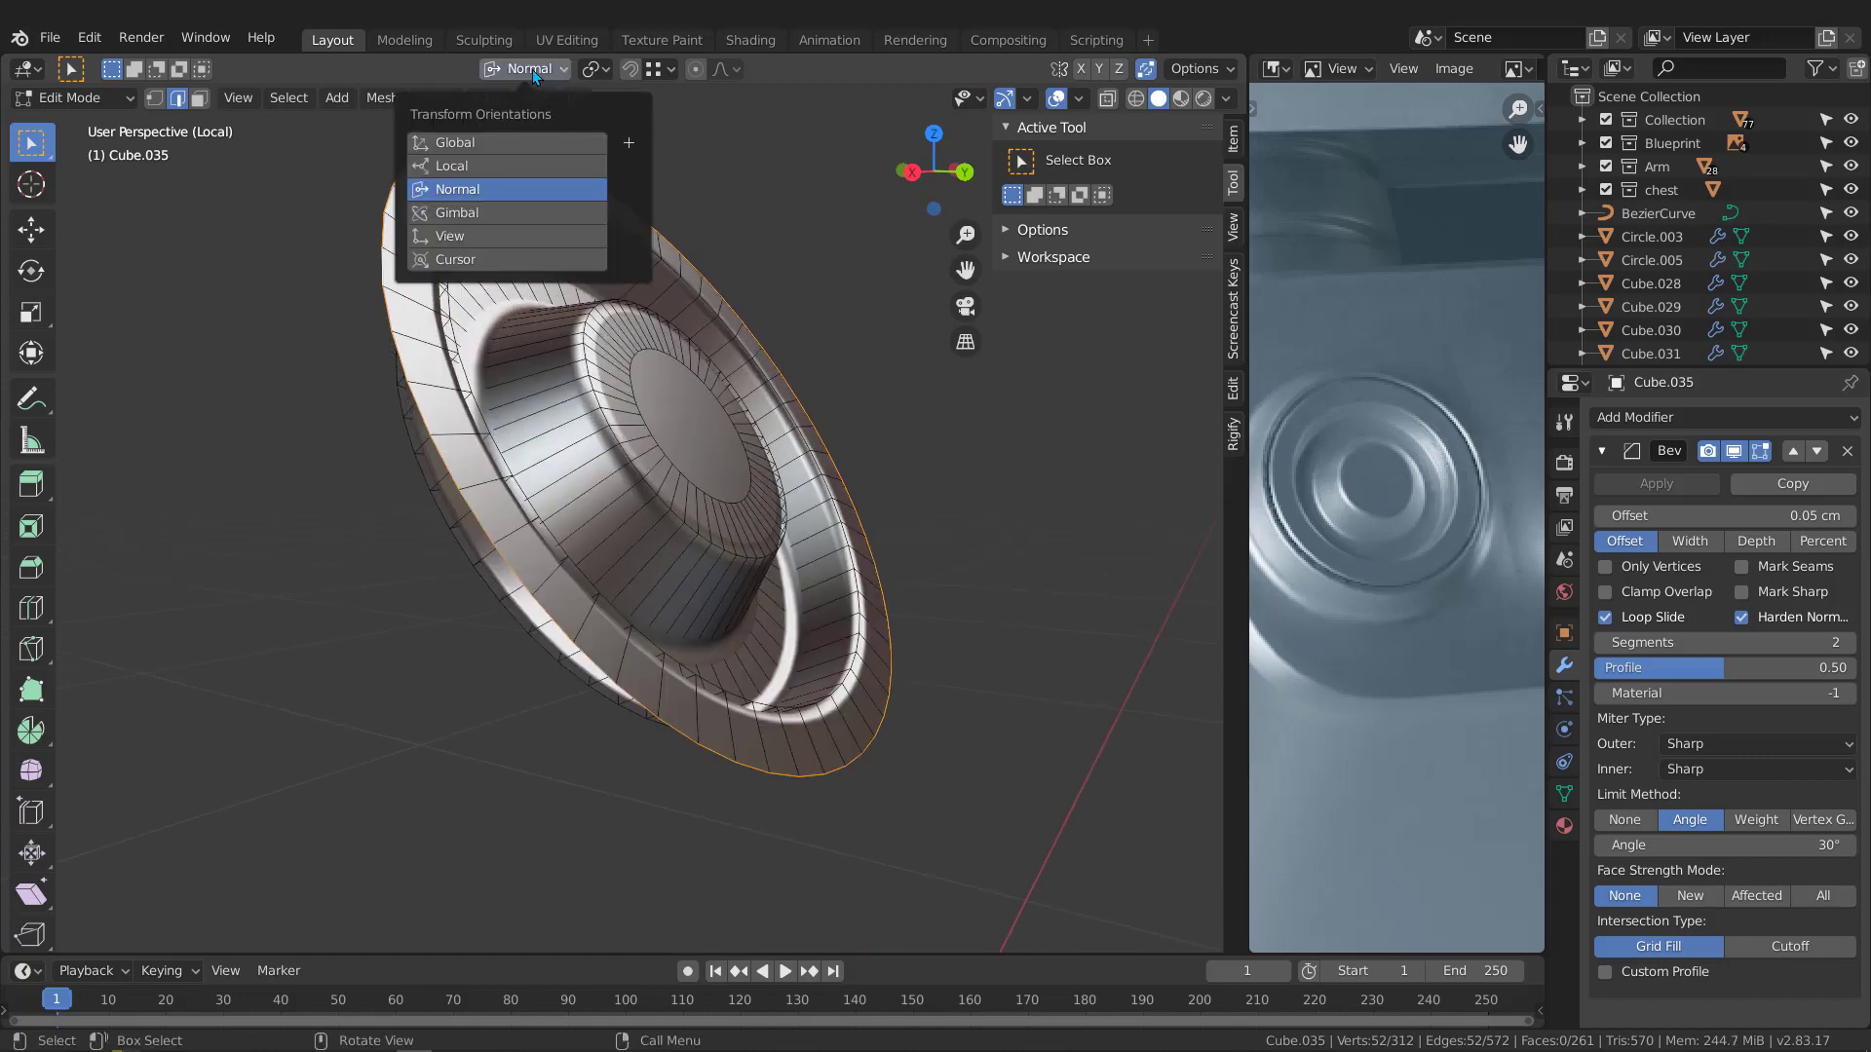
{"action": "left_click", "coordinate": [458, 146]}
{"action": "middle_click_drag", "start_coordinate": [763, 333], "coordinate": [740, 398]}
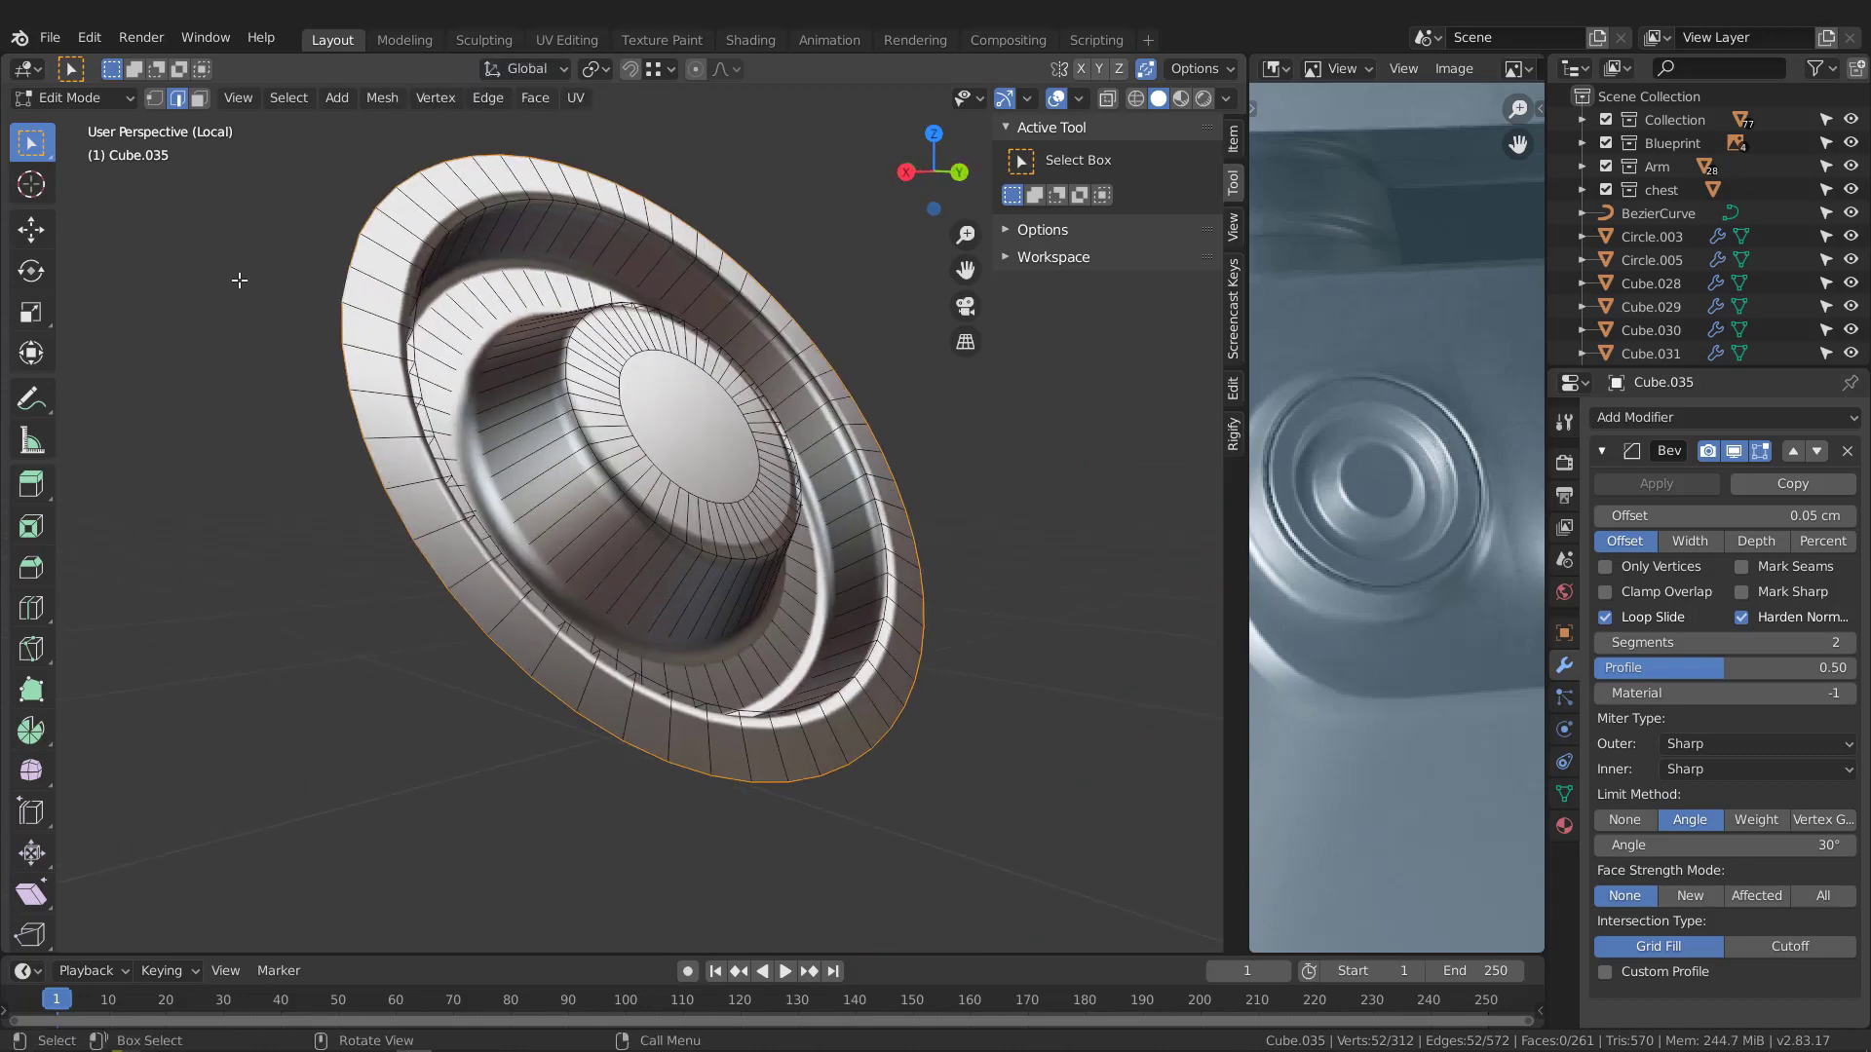
Place the 3D cursor at the center of the knob's top face with the Cursor tool
{"action": "left_click", "coordinate": [39, 191]}
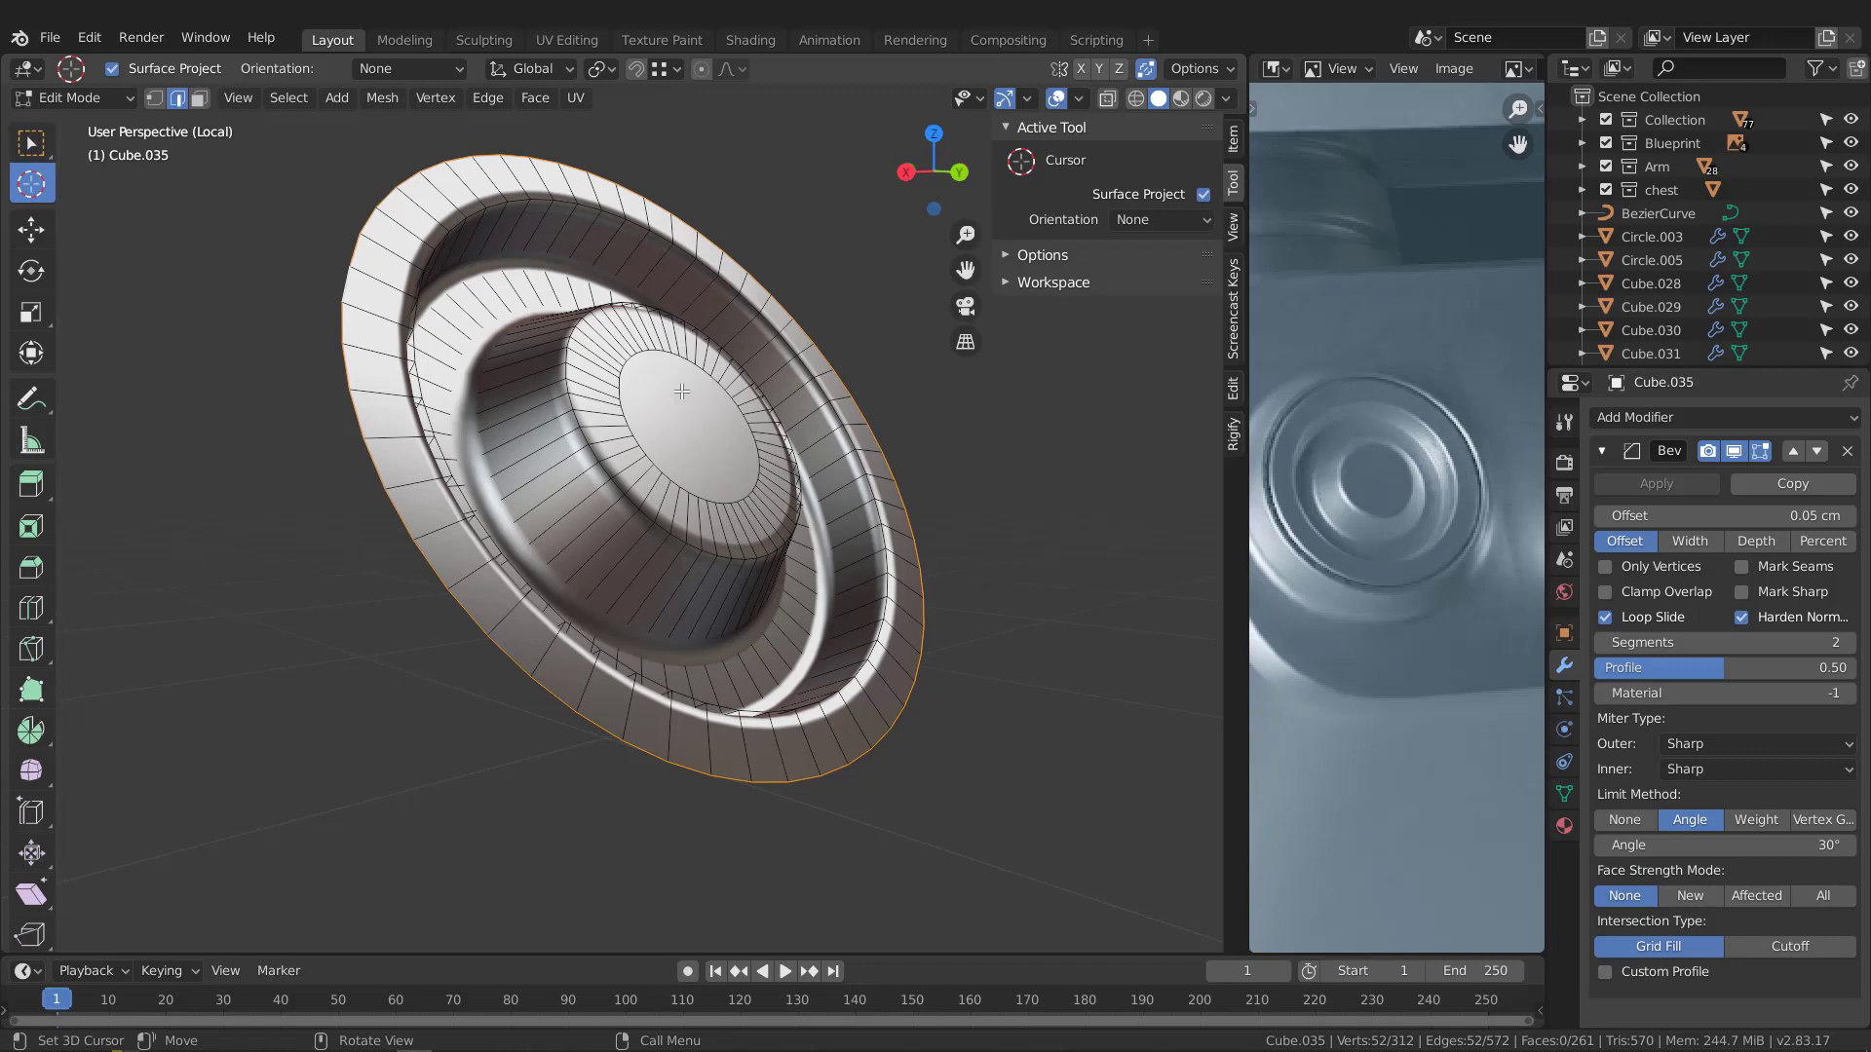
{"action": "middle_click_drag", "start_coordinate": [682, 391], "coordinate": [685, 410]}
{"action": "left_click_drag", "start_coordinate": [685, 410], "coordinate": [690, 426]}
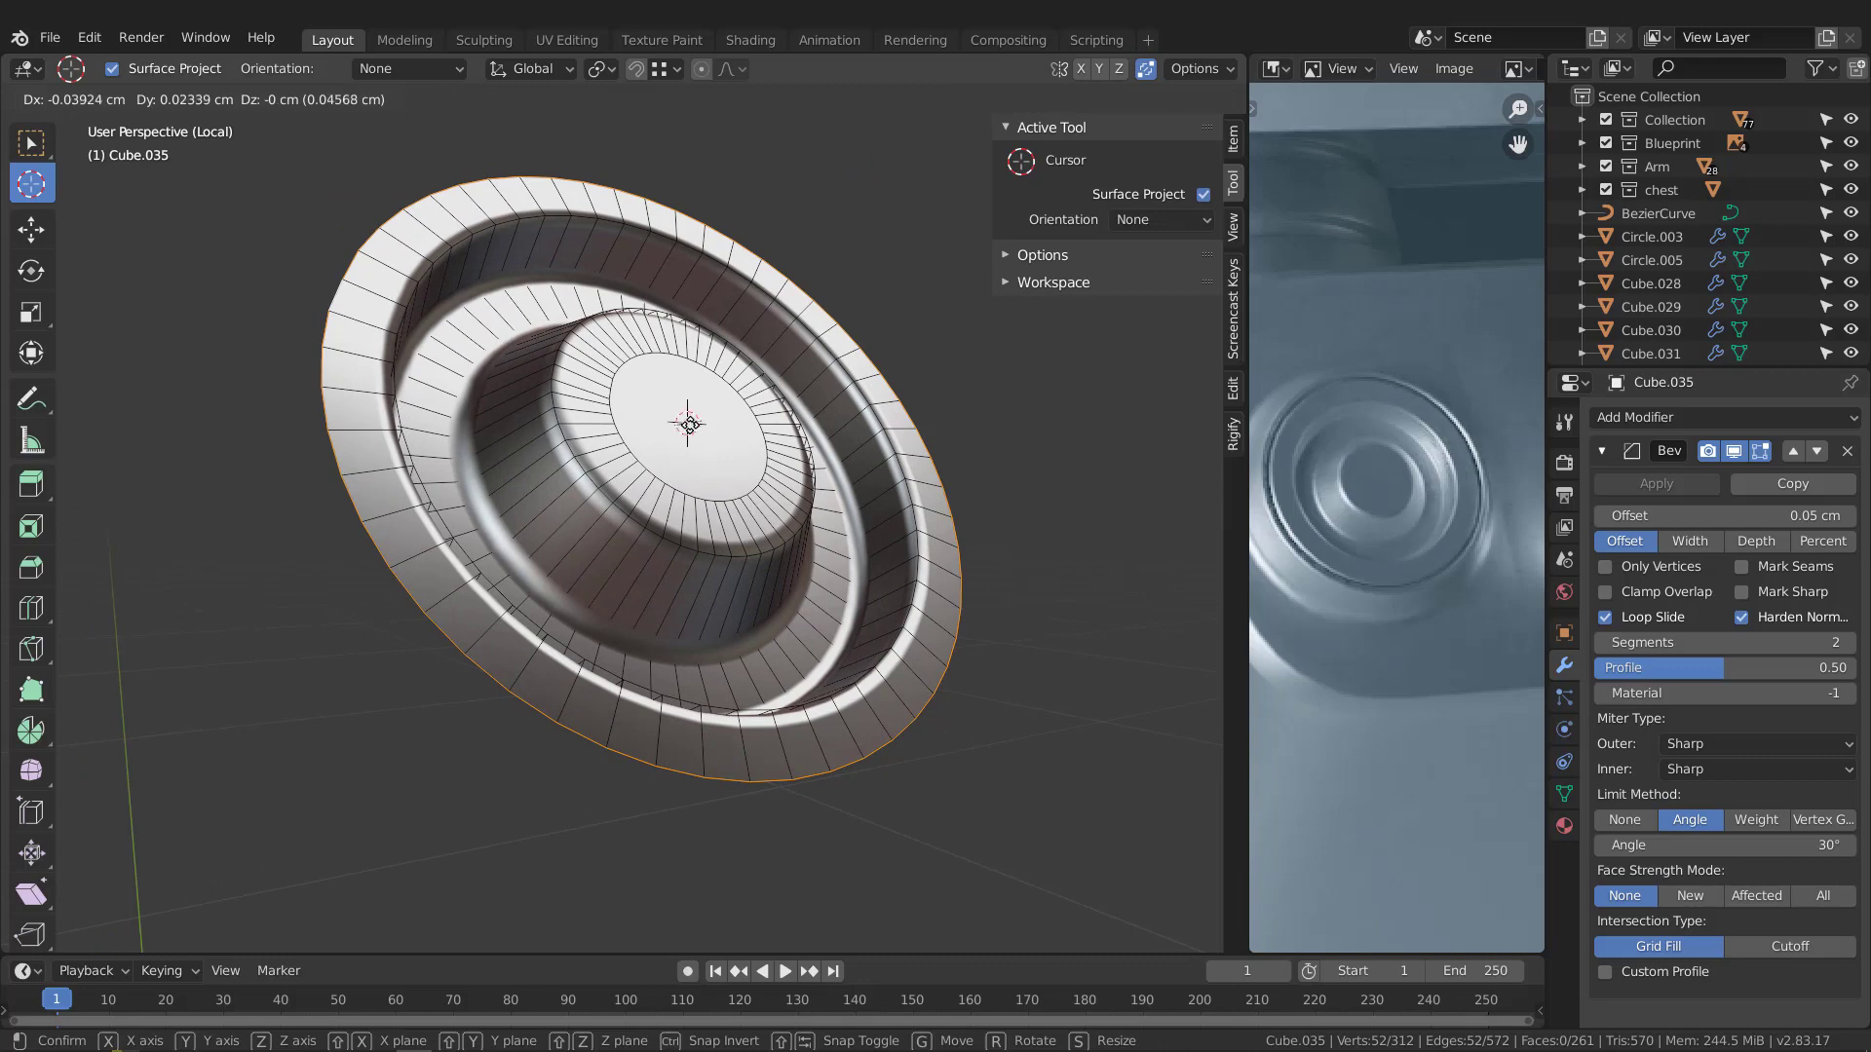
{"action": "left_click_drag", "start_coordinate": [682, 428], "coordinate": [682, 428]}
{"action": "middle_click_drag", "start_coordinate": [682, 428], "coordinate": [592, 462]}
{"action": "scroll", "coordinate": [731, 428], "scroll_direction": "up", "scroll_amount": 3}
{"action": "scroll", "coordinate": [619, 389], "scroll_direction": "down", "scroll_amount": 2}
{"action": "scroll", "coordinate": [704, 378], "scroll_direction": "up", "scroll_amount": 3}
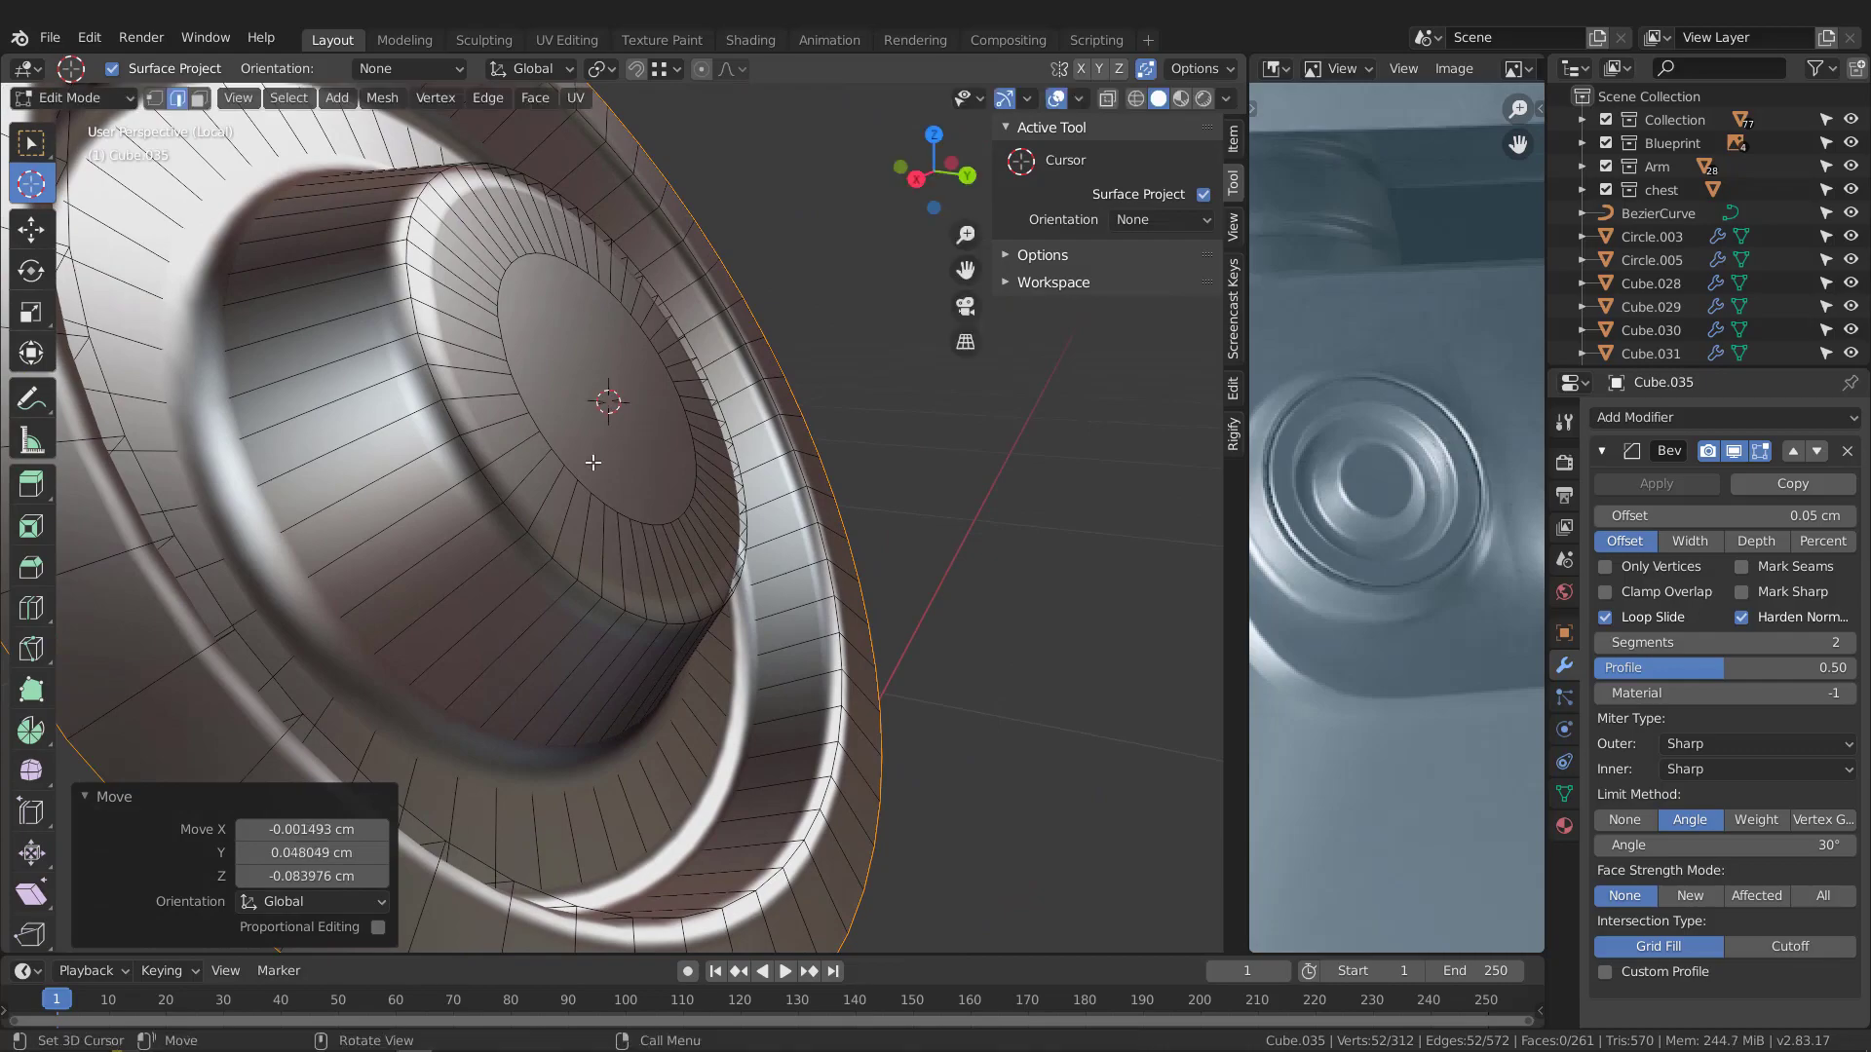
Set the 3D cursor's orientation to Geometry and place the cursor on the center of the knob's top face
{"action": "middle_click_drag", "start_coordinate": [609, 379], "coordinate": [818, 360]}
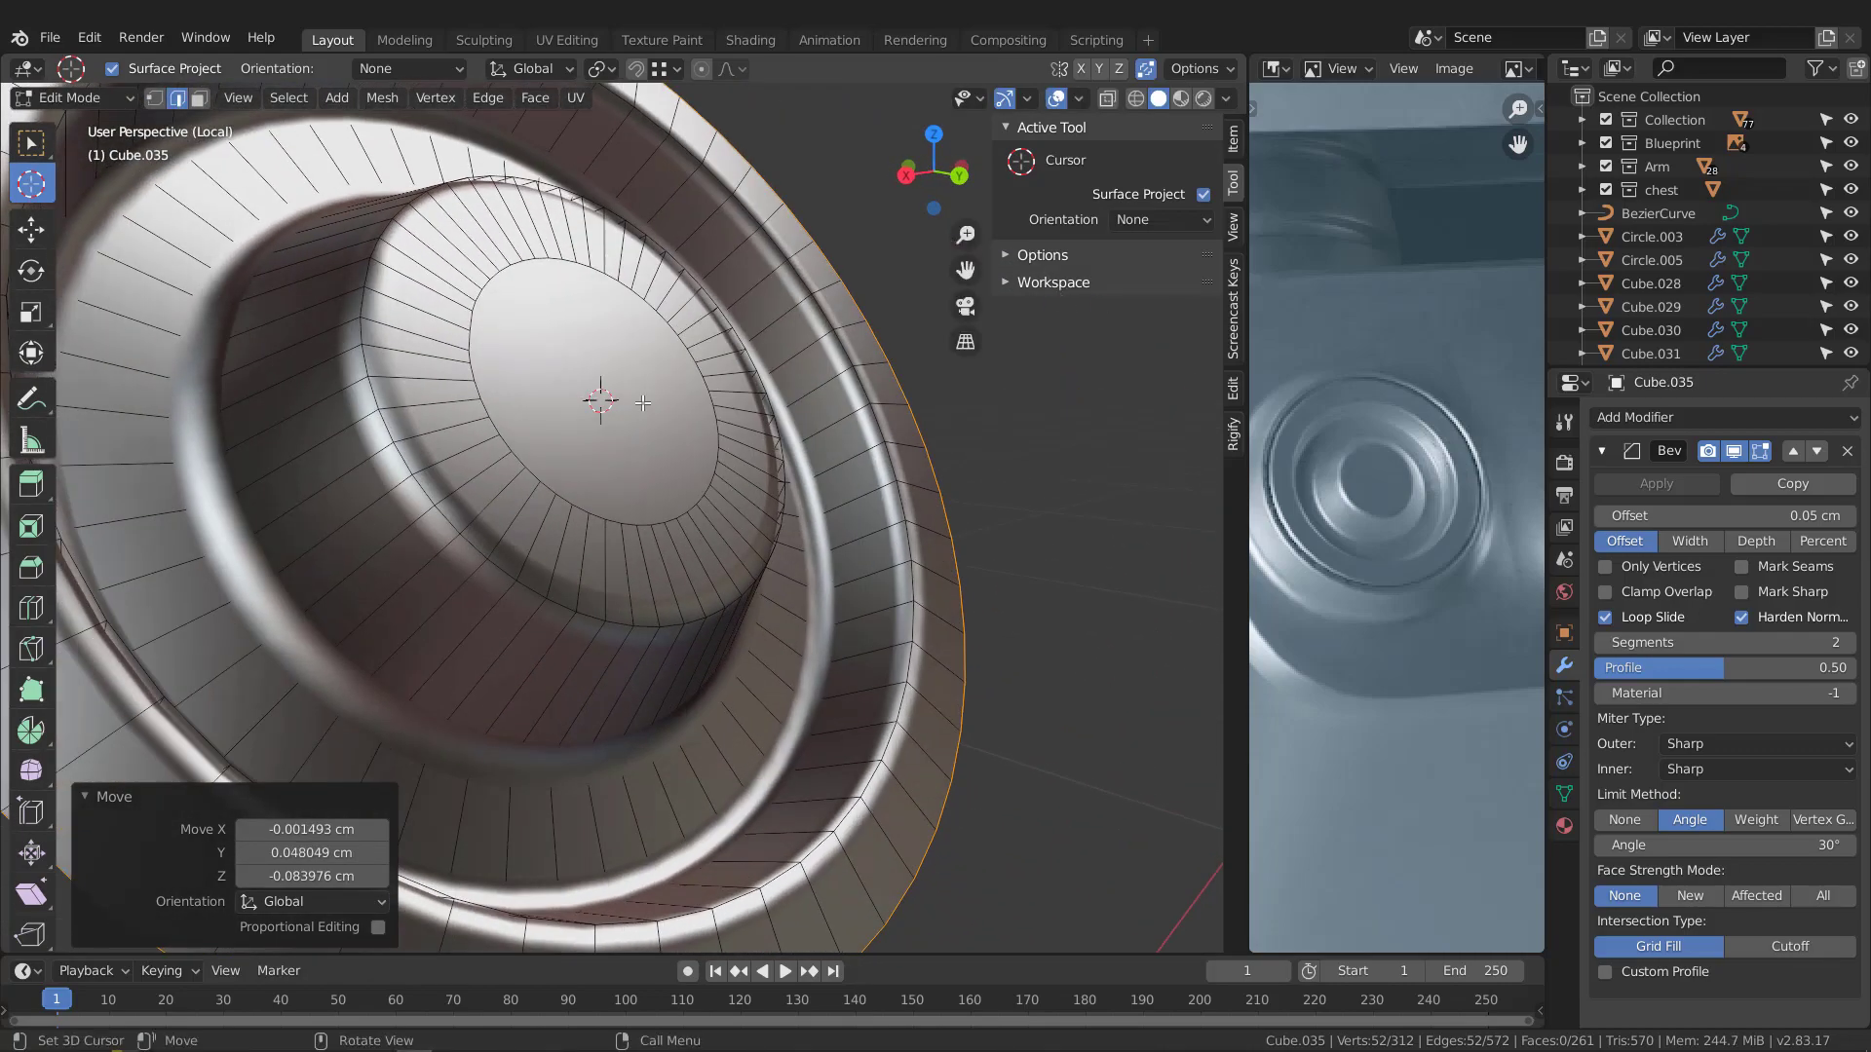
{"action": "middle_click_drag", "start_coordinate": [643, 402], "coordinate": [619, 391]}
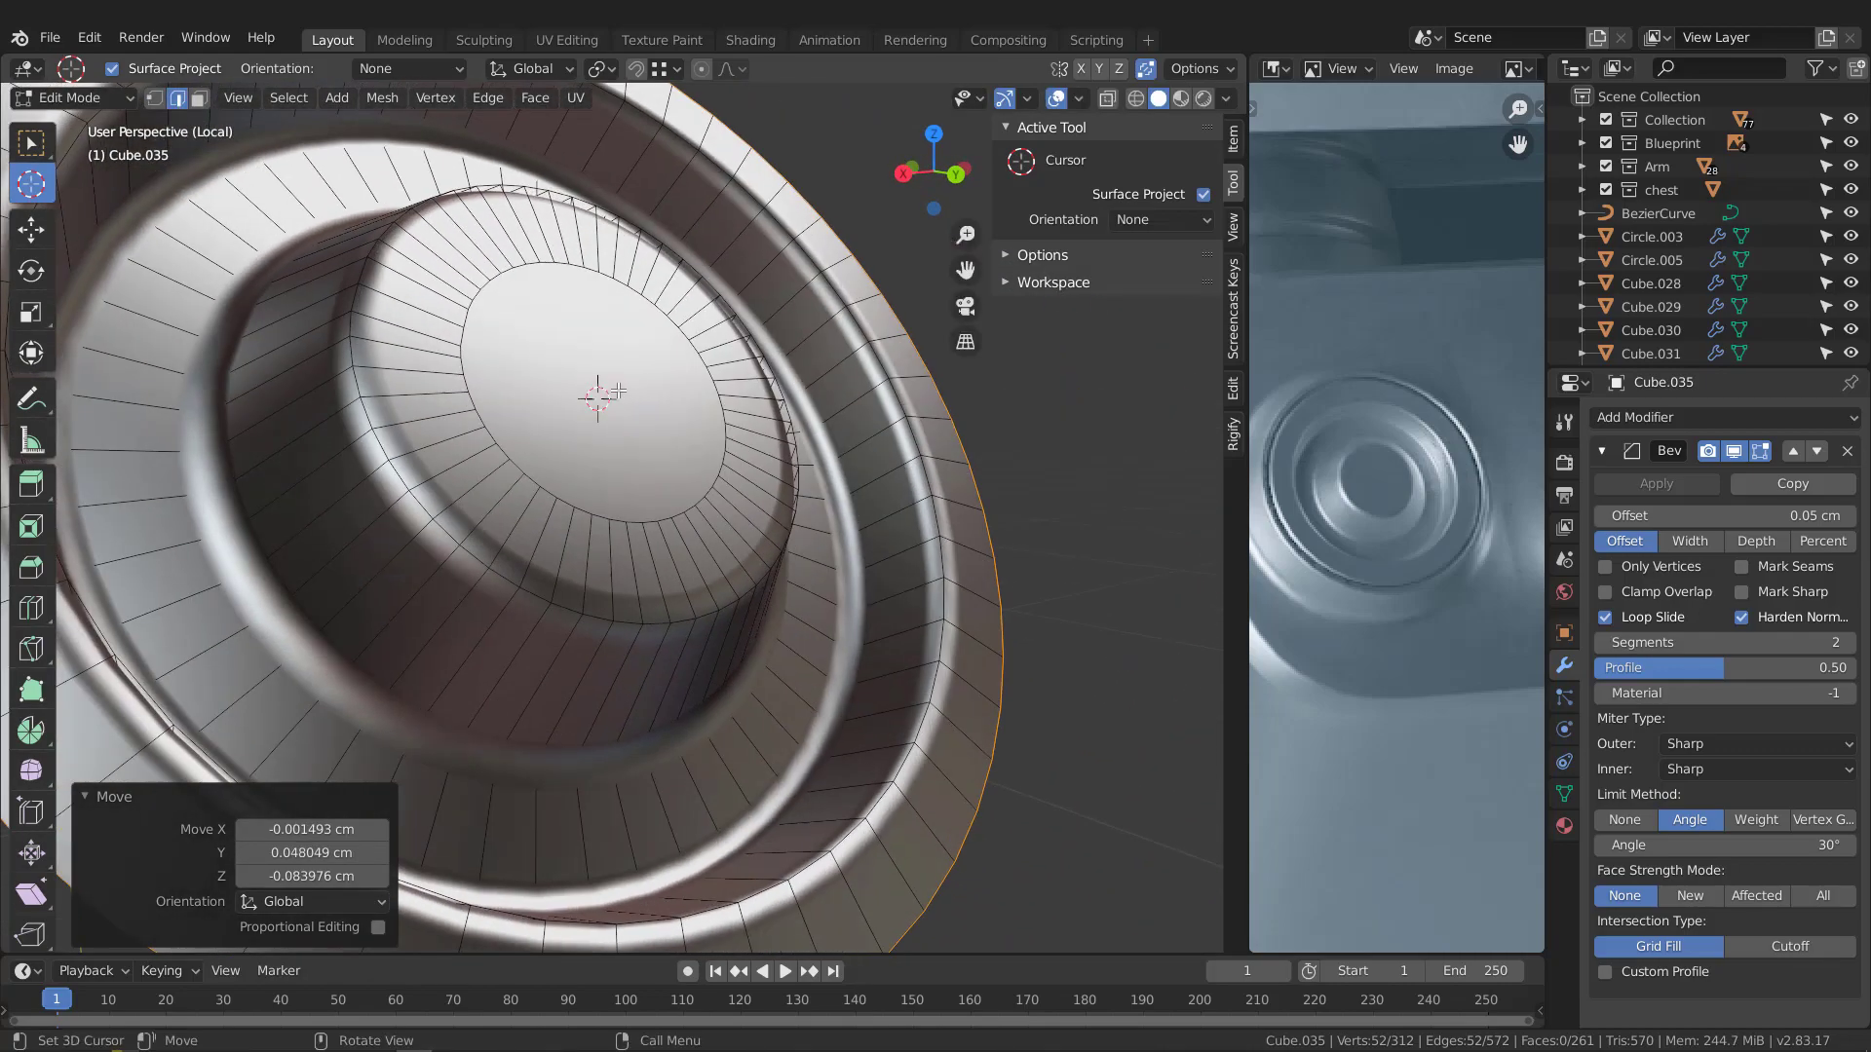
{"action": "left_click", "coordinate": [1234, 142]}
{"action": "left_click", "coordinate": [1233, 183]}
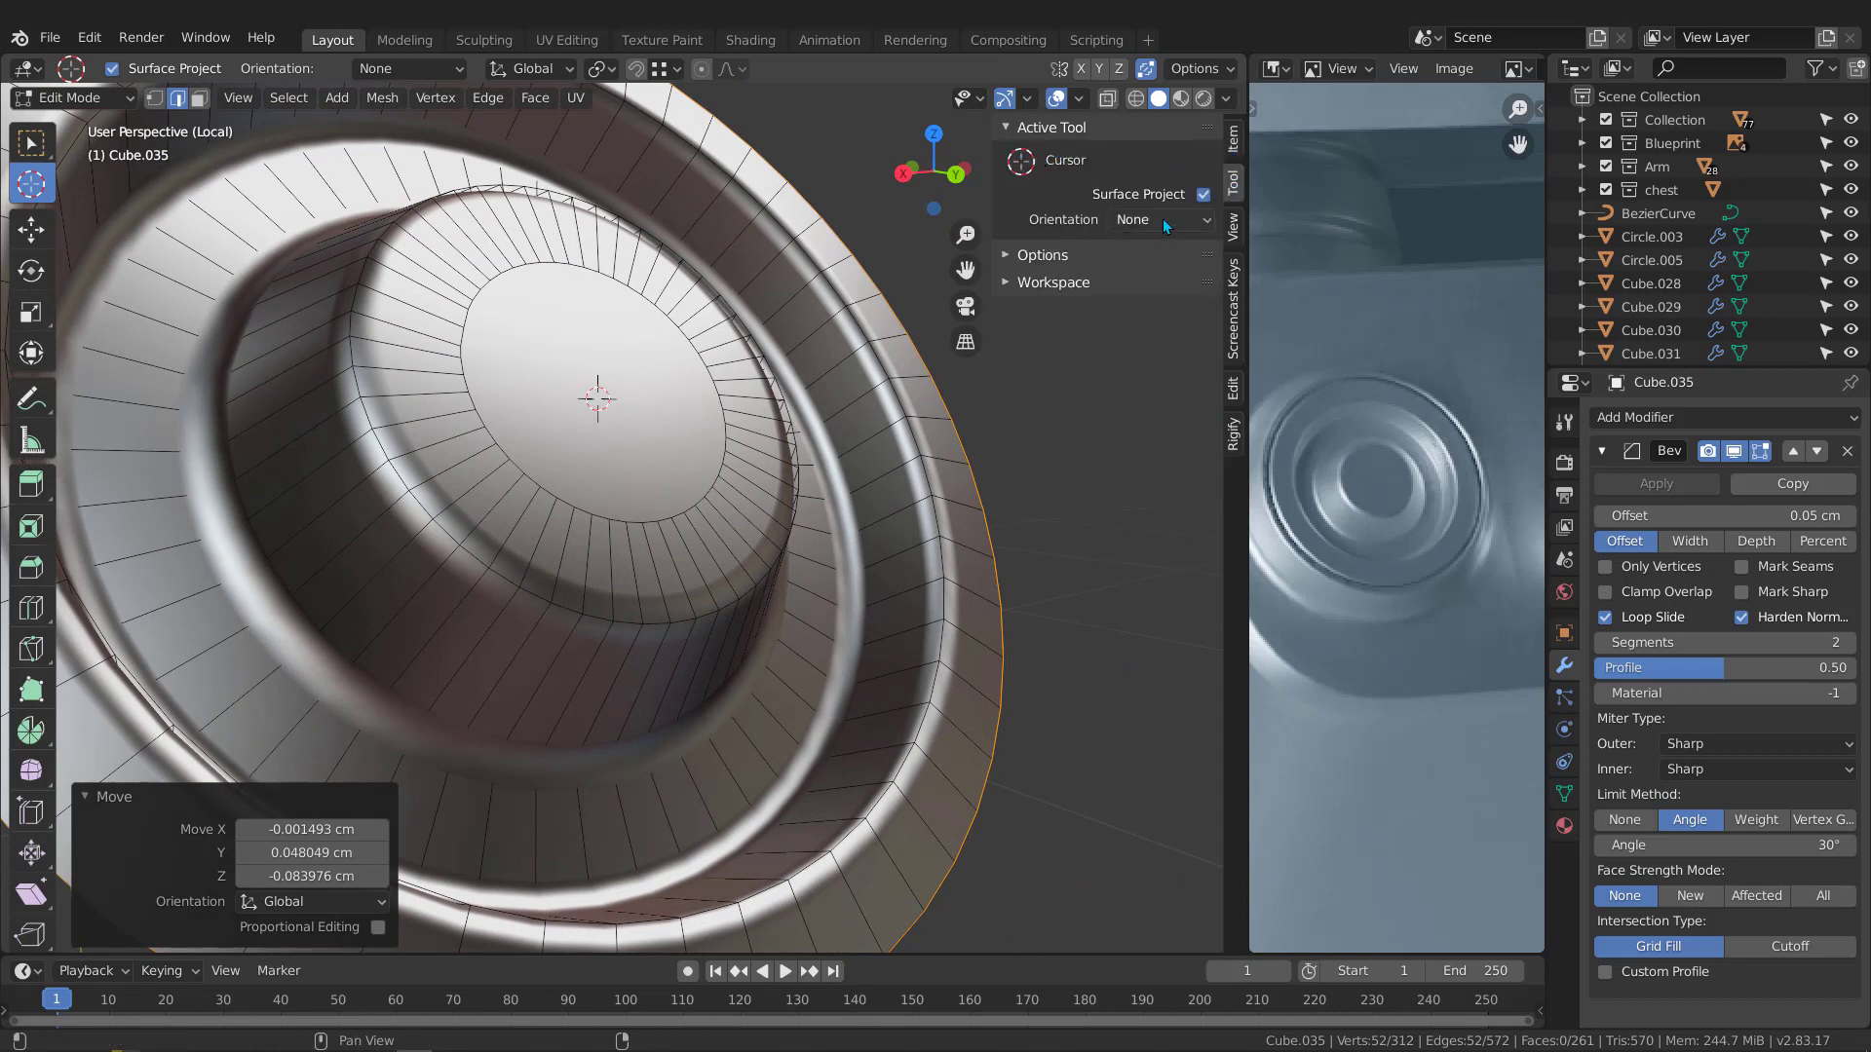
{"action": "left_click", "coordinate": [1165, 221]}
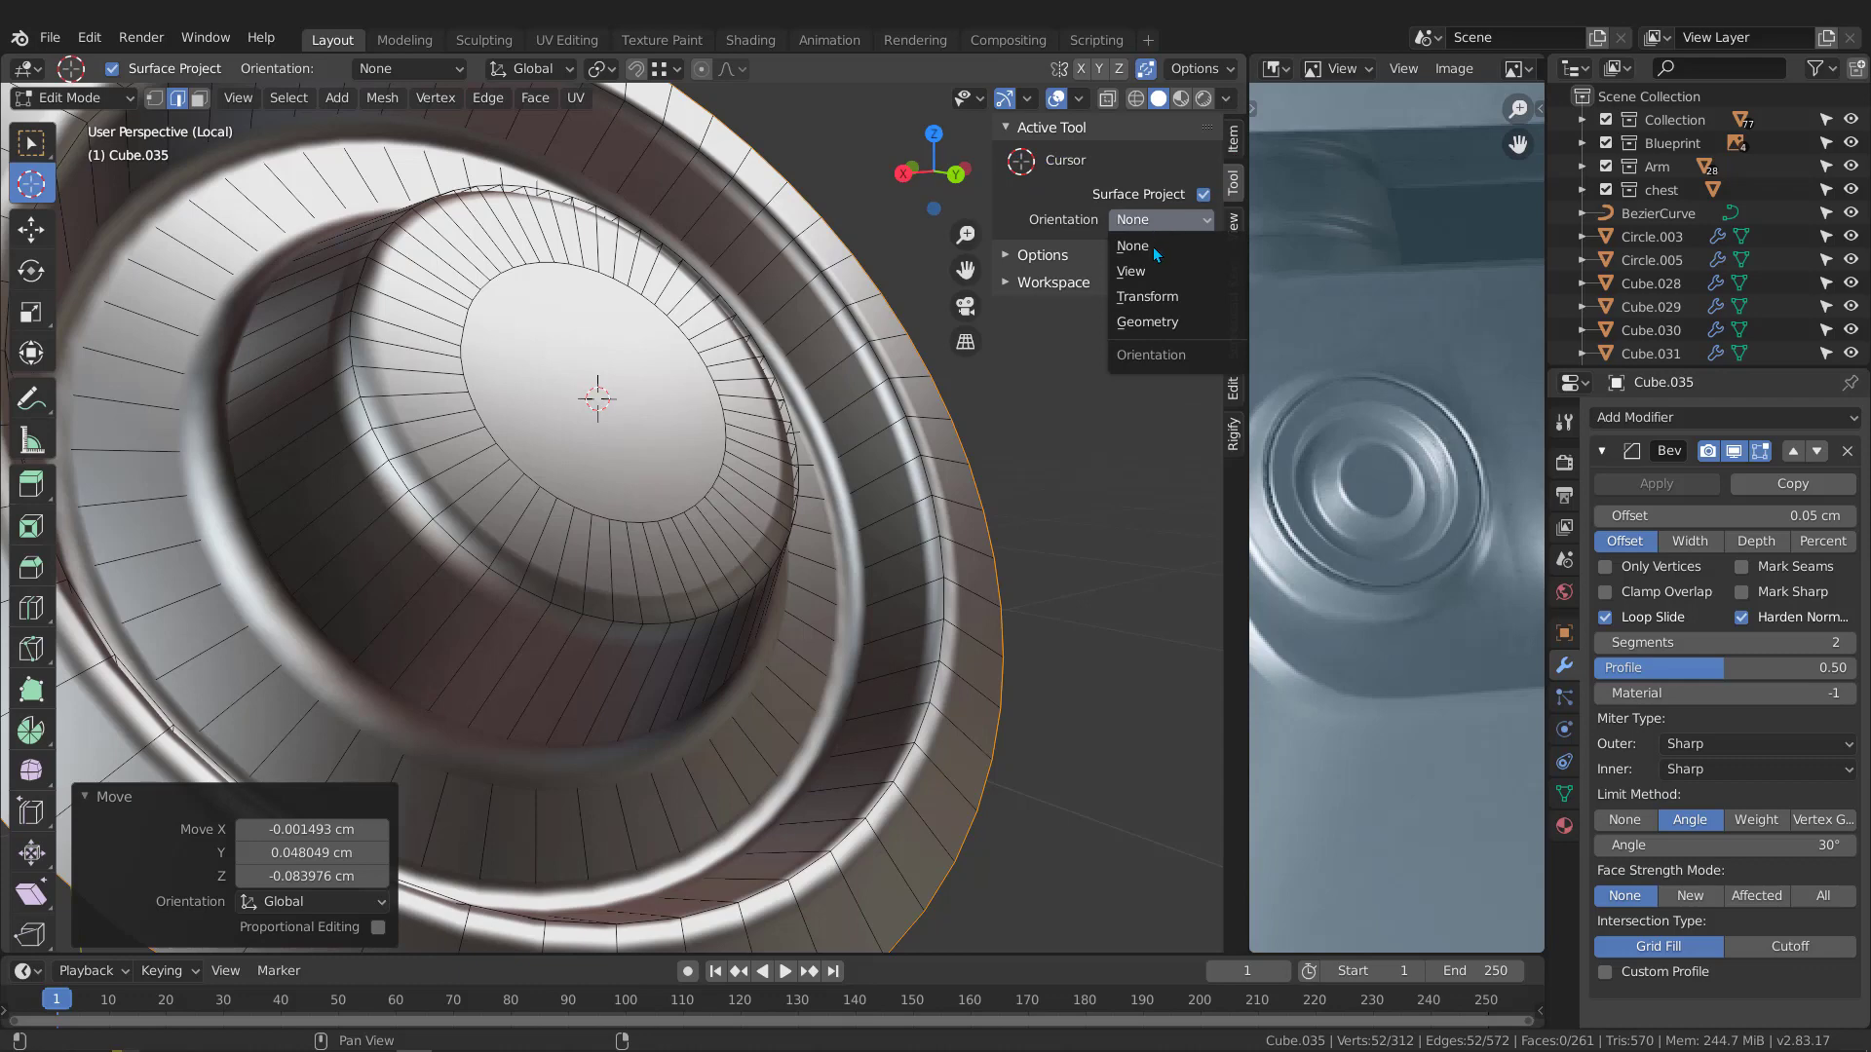
{"action": "left_click", "coordinate": [1160, 322]}
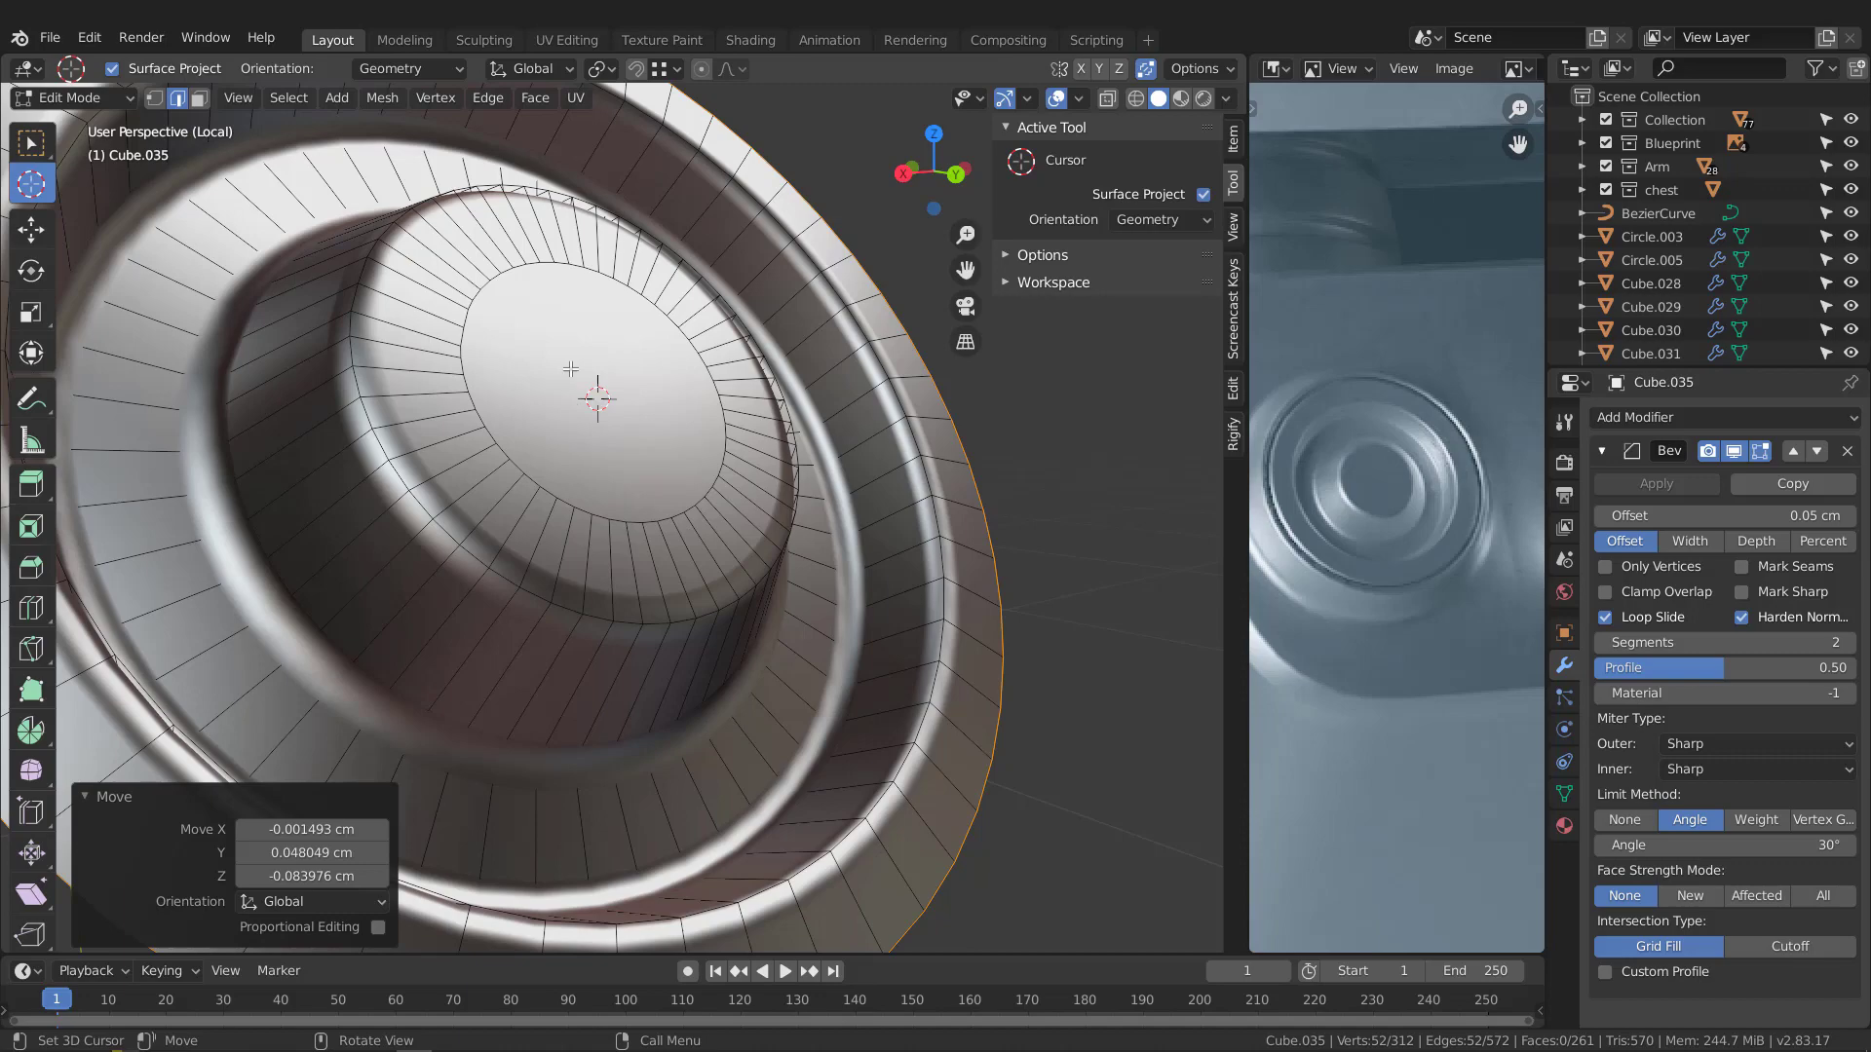
{"action": "left_click_drag", "start_coordinate": [568, 391], "coordinate": [603, 383]}
Set the transform orientation to Cursor and extrude the disc's outer edge loop backward about 0.271 cm along cursor Z
{"action": "middle_click_drag", "start_coordinate": [603, 383], "coordinate": [461, 227]}
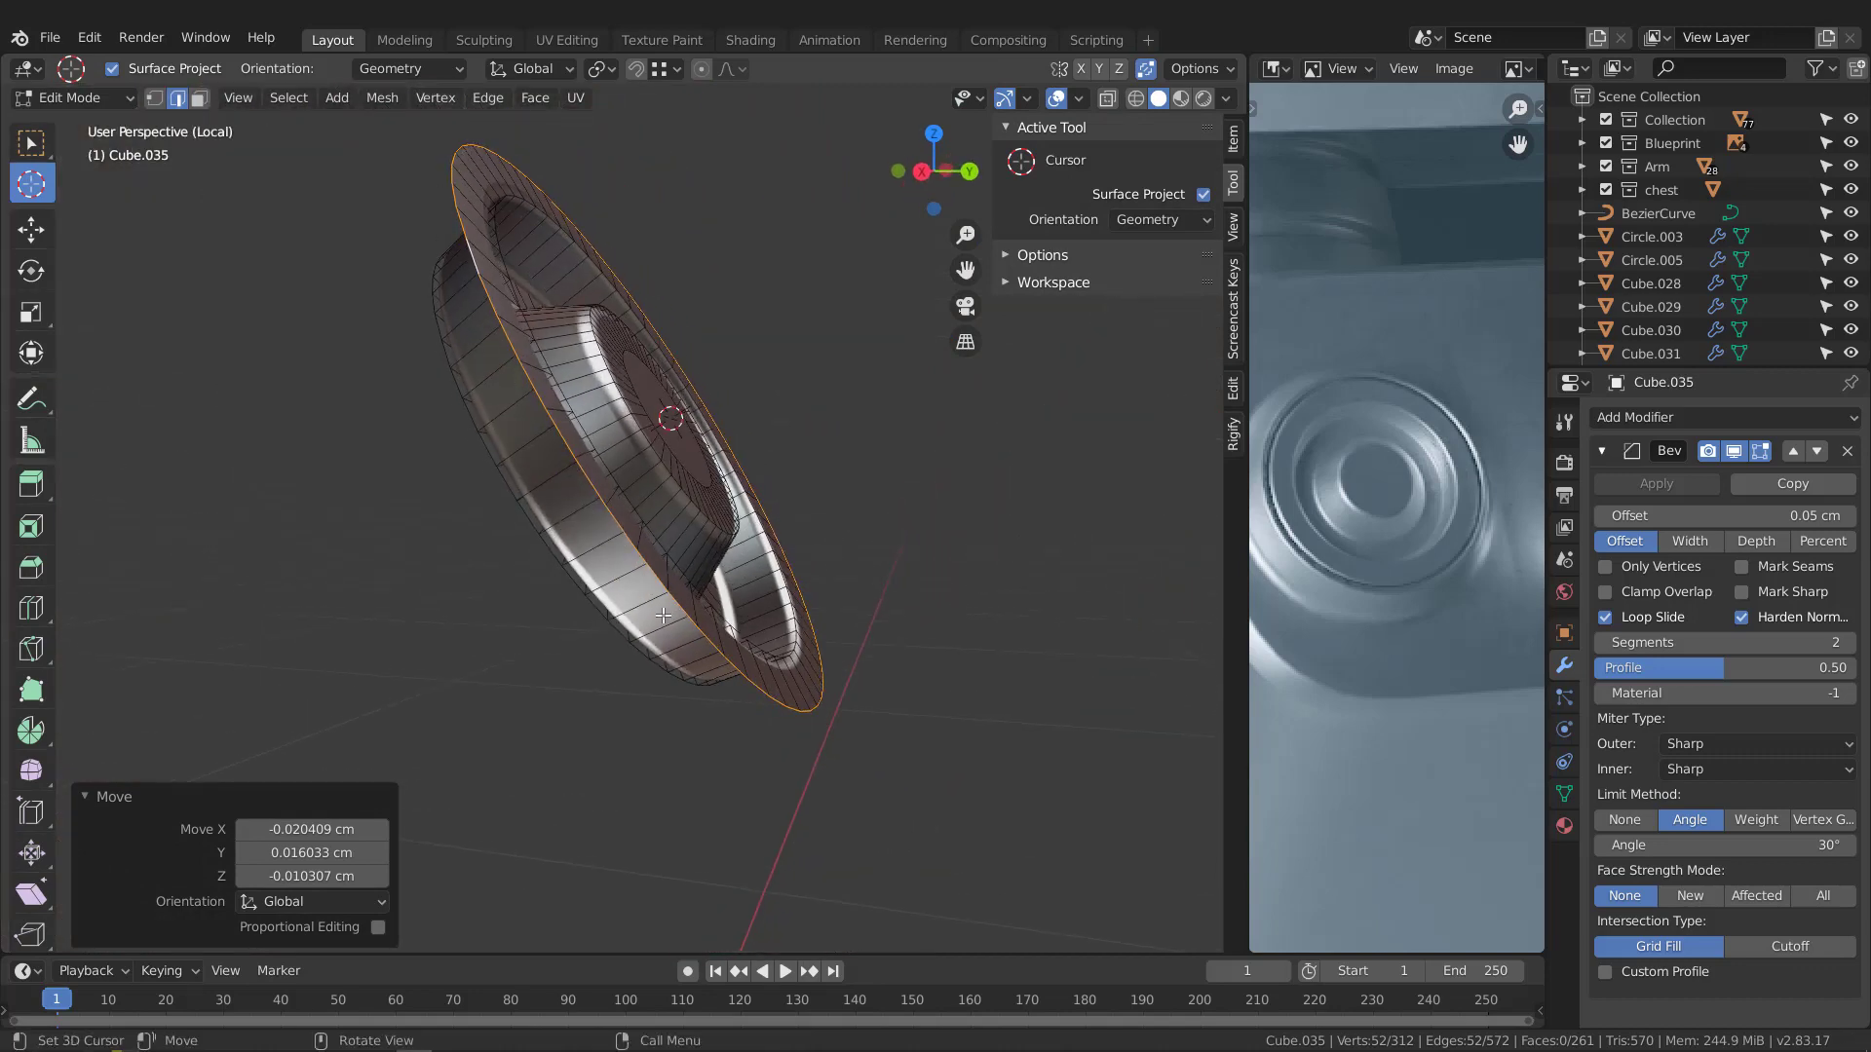
{"action": "middle_click_drag", "start_coordinate": [589, 454], "coordinate": [609, 388]}
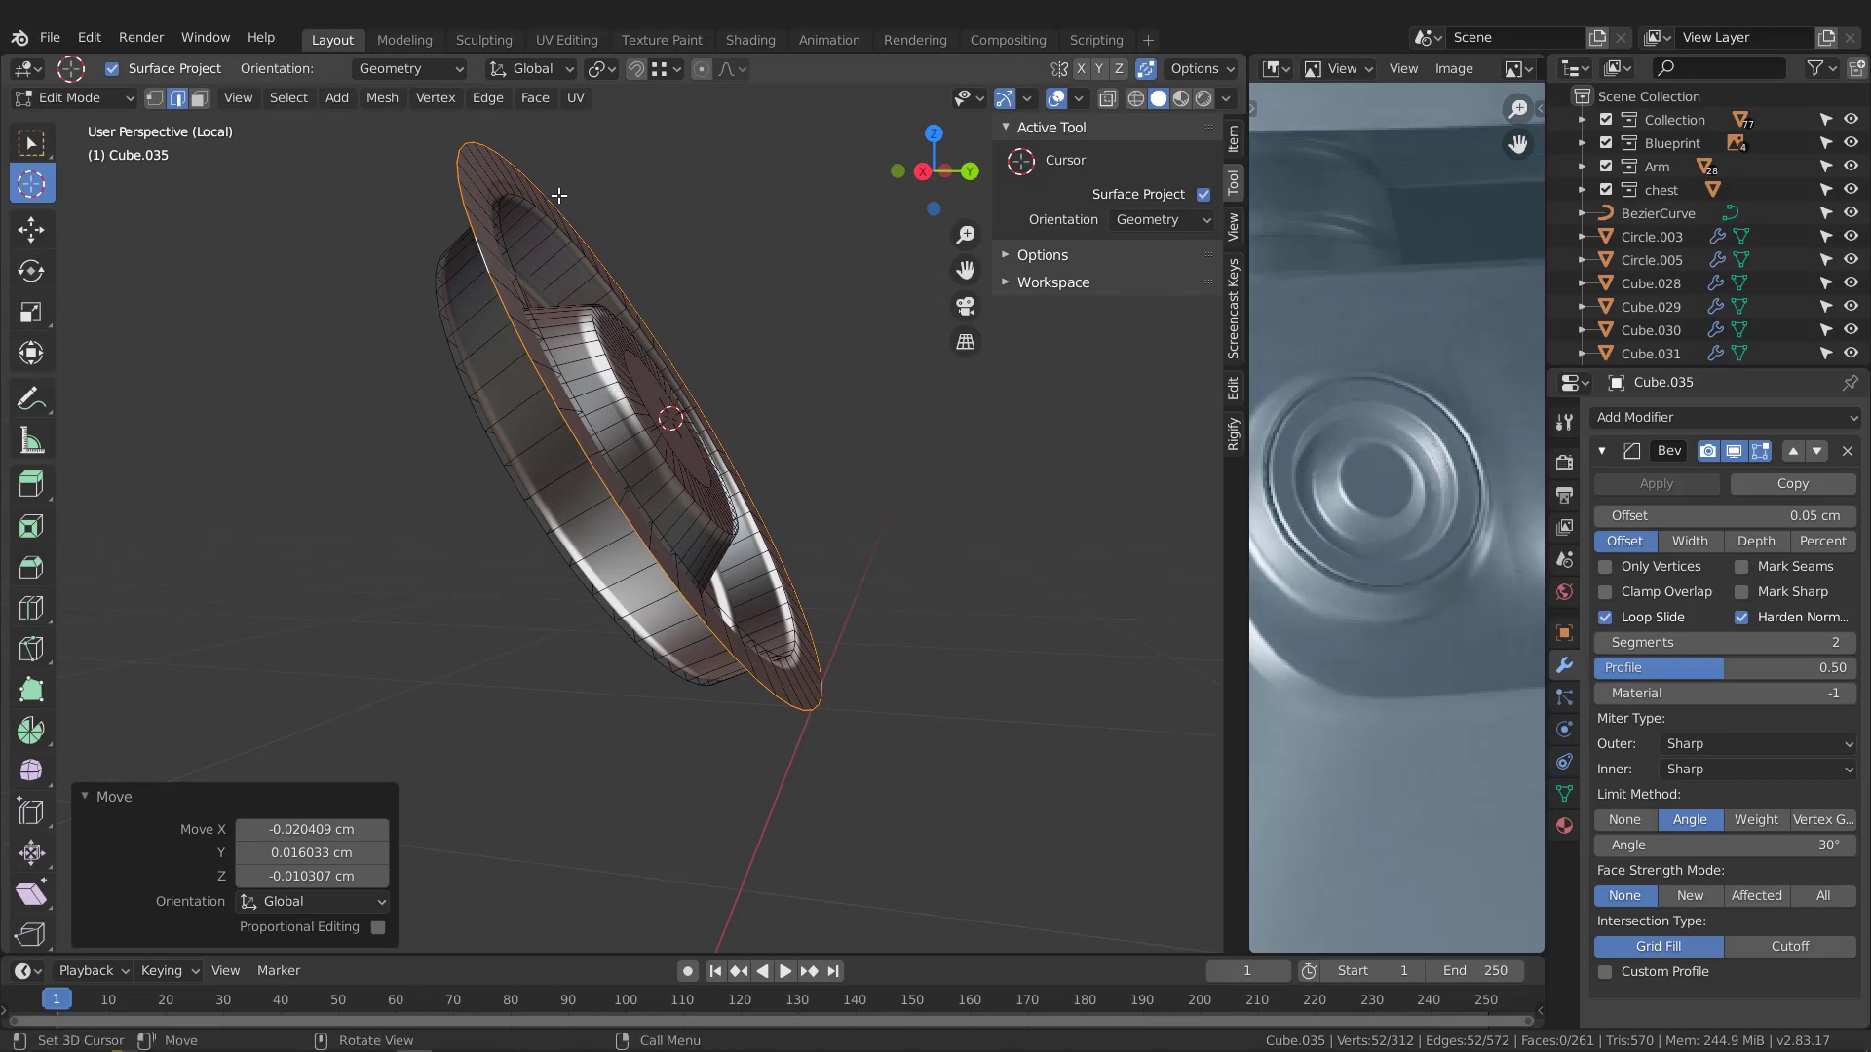
{"action": "left_click", "coordinate": [531, 69]}
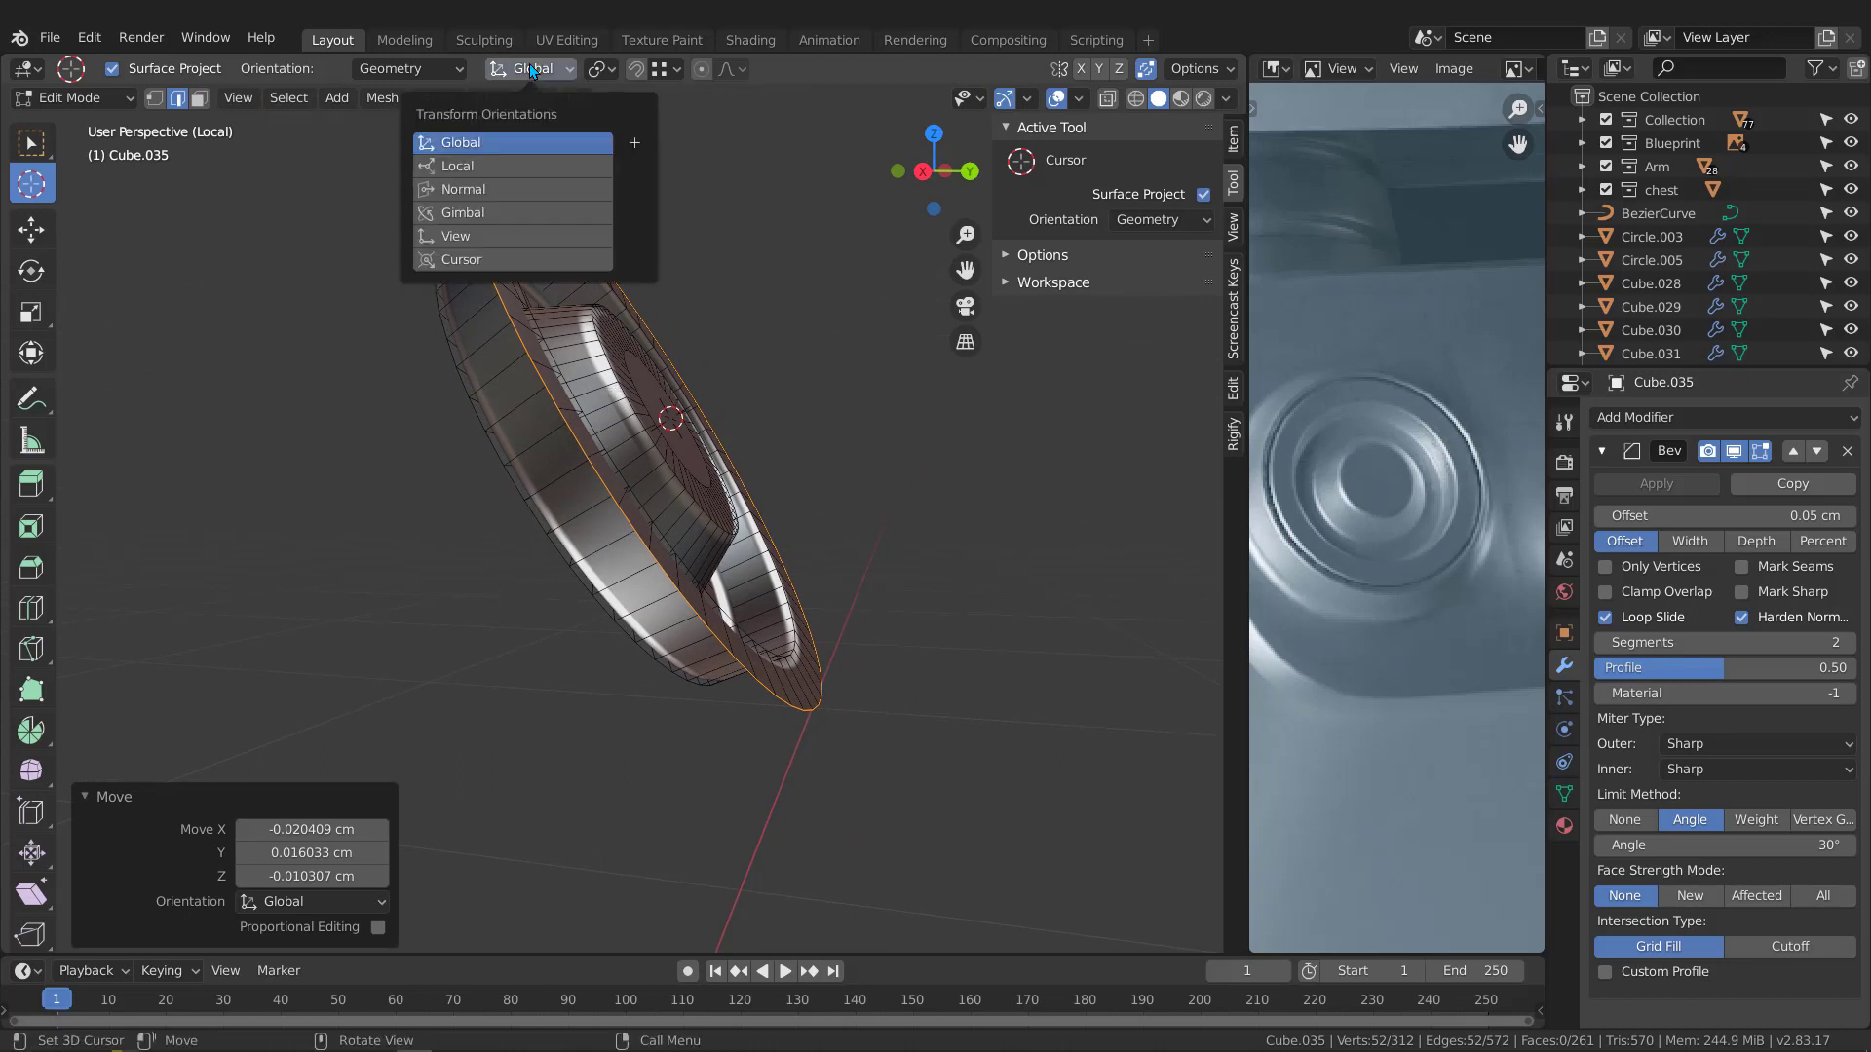
{"action": "left_click", "coordinate": [455, 261]}
{"action": "middle_click_drag", "start_coordinate": [719, 342], "coordinate": [731, 343]}
{"action": "key", "text": "e"}
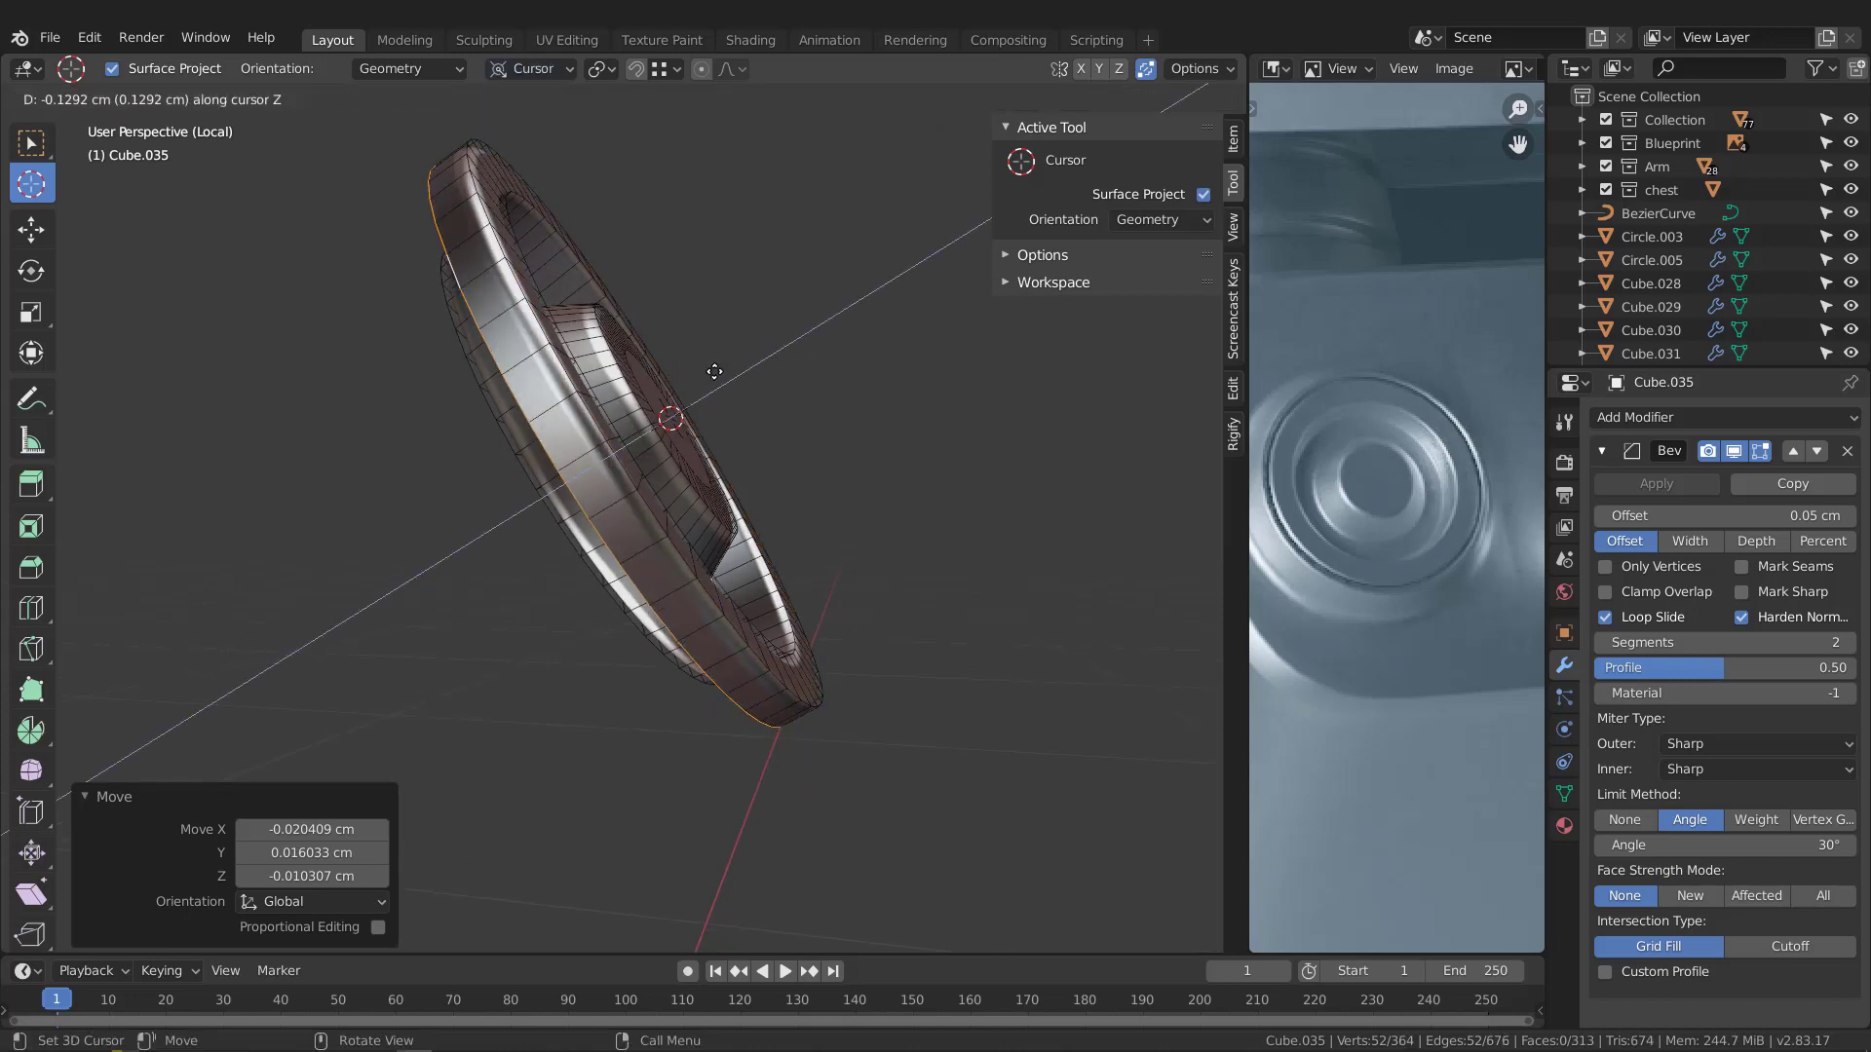
{"action": "key", "text": "z"}
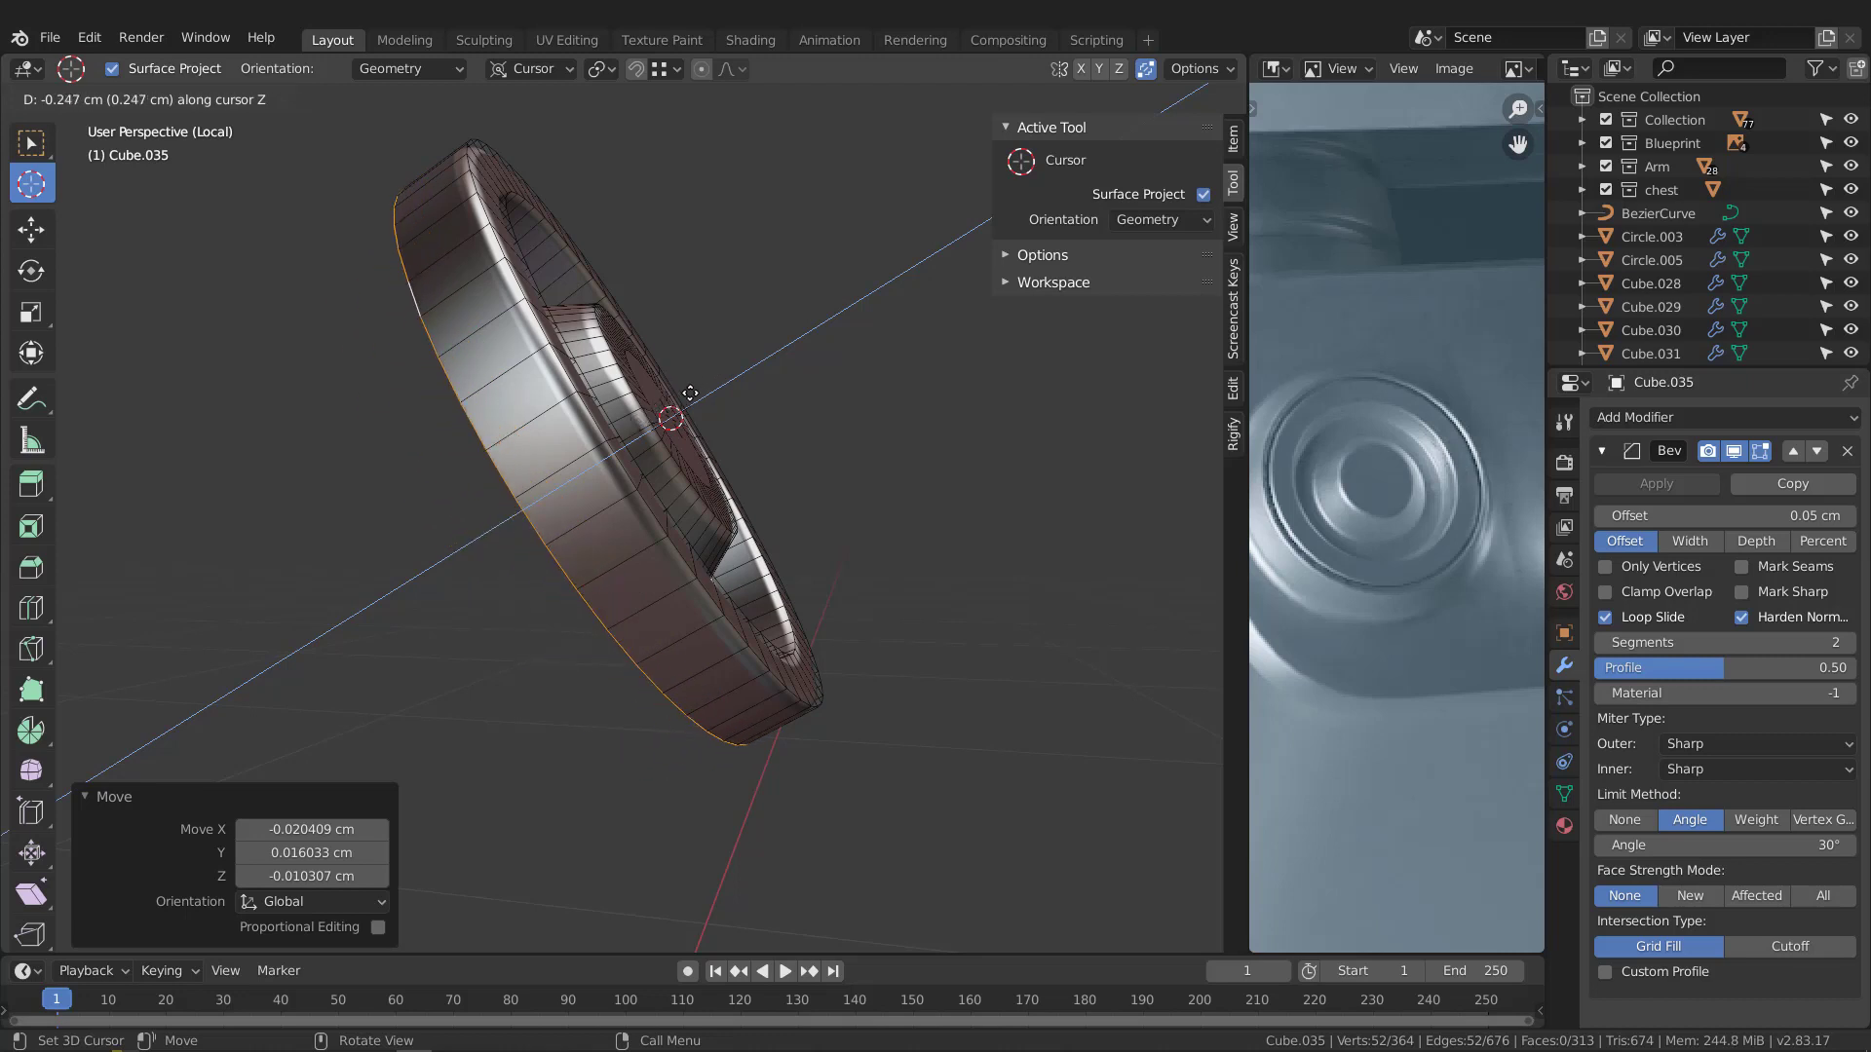
{"action": "left_click", "coordinate": [688, 405]}
{"action": "middle_click_drag", "start_coordinate": [688, 404], "coordinate": [634, 400]}
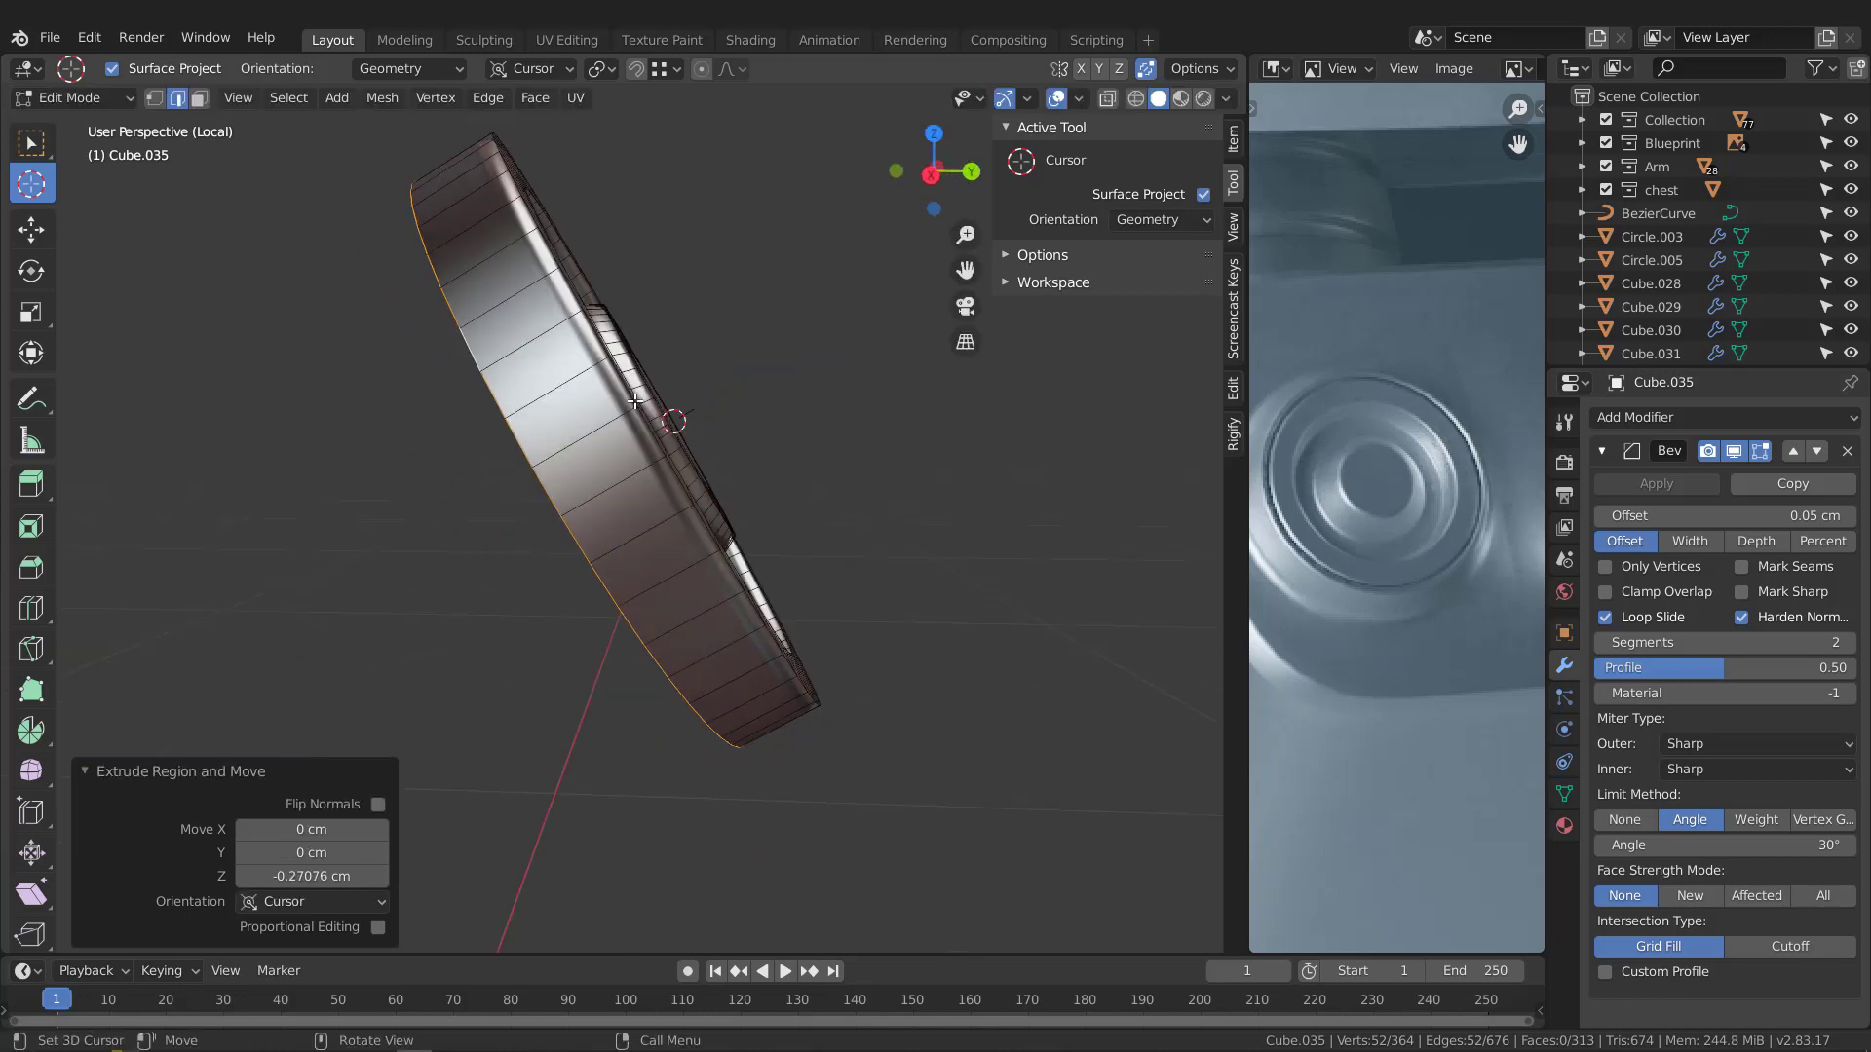
Examine the disc's extruded rim in right and top orthographic views and in perspective
{"action": "key", "text": "KP_3"}
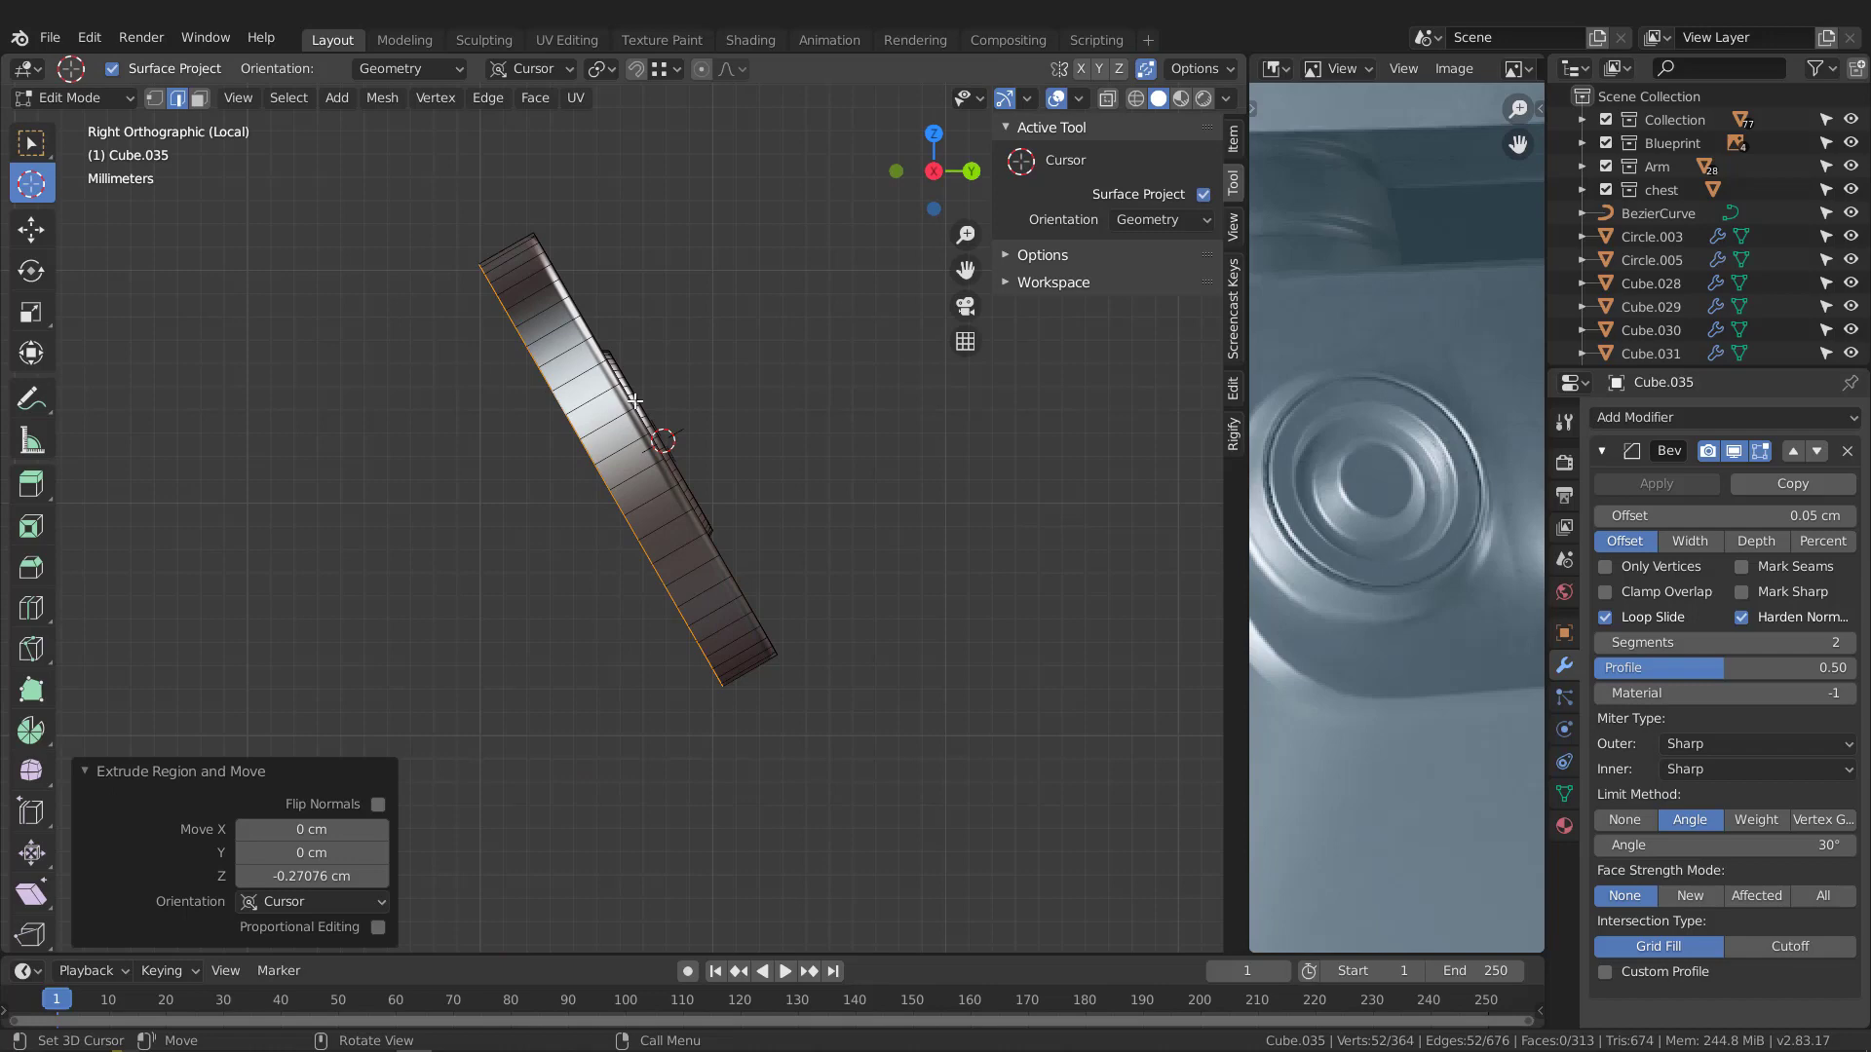
{"action": "key", "text": "KP_7"}
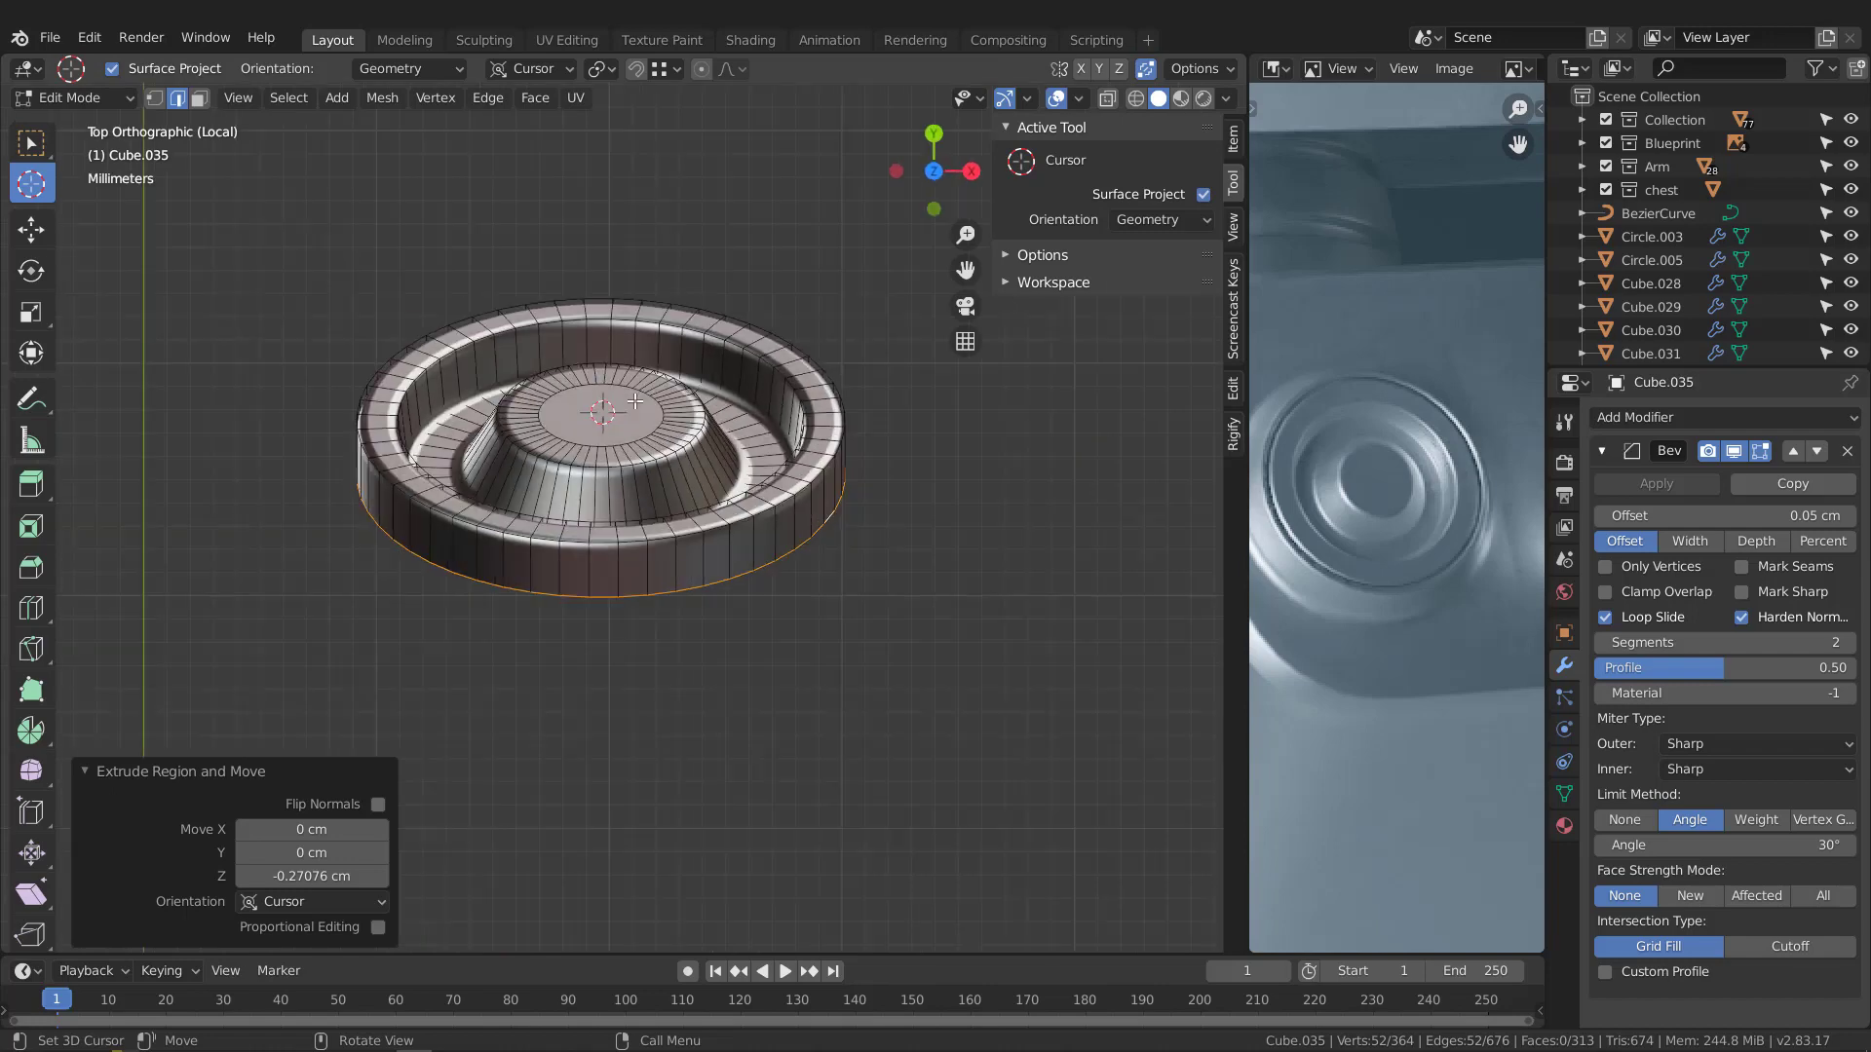
{"action": "scroll", "coordinate": [260, 450], "scroll_direction": "up", "scroll_amount": 5}
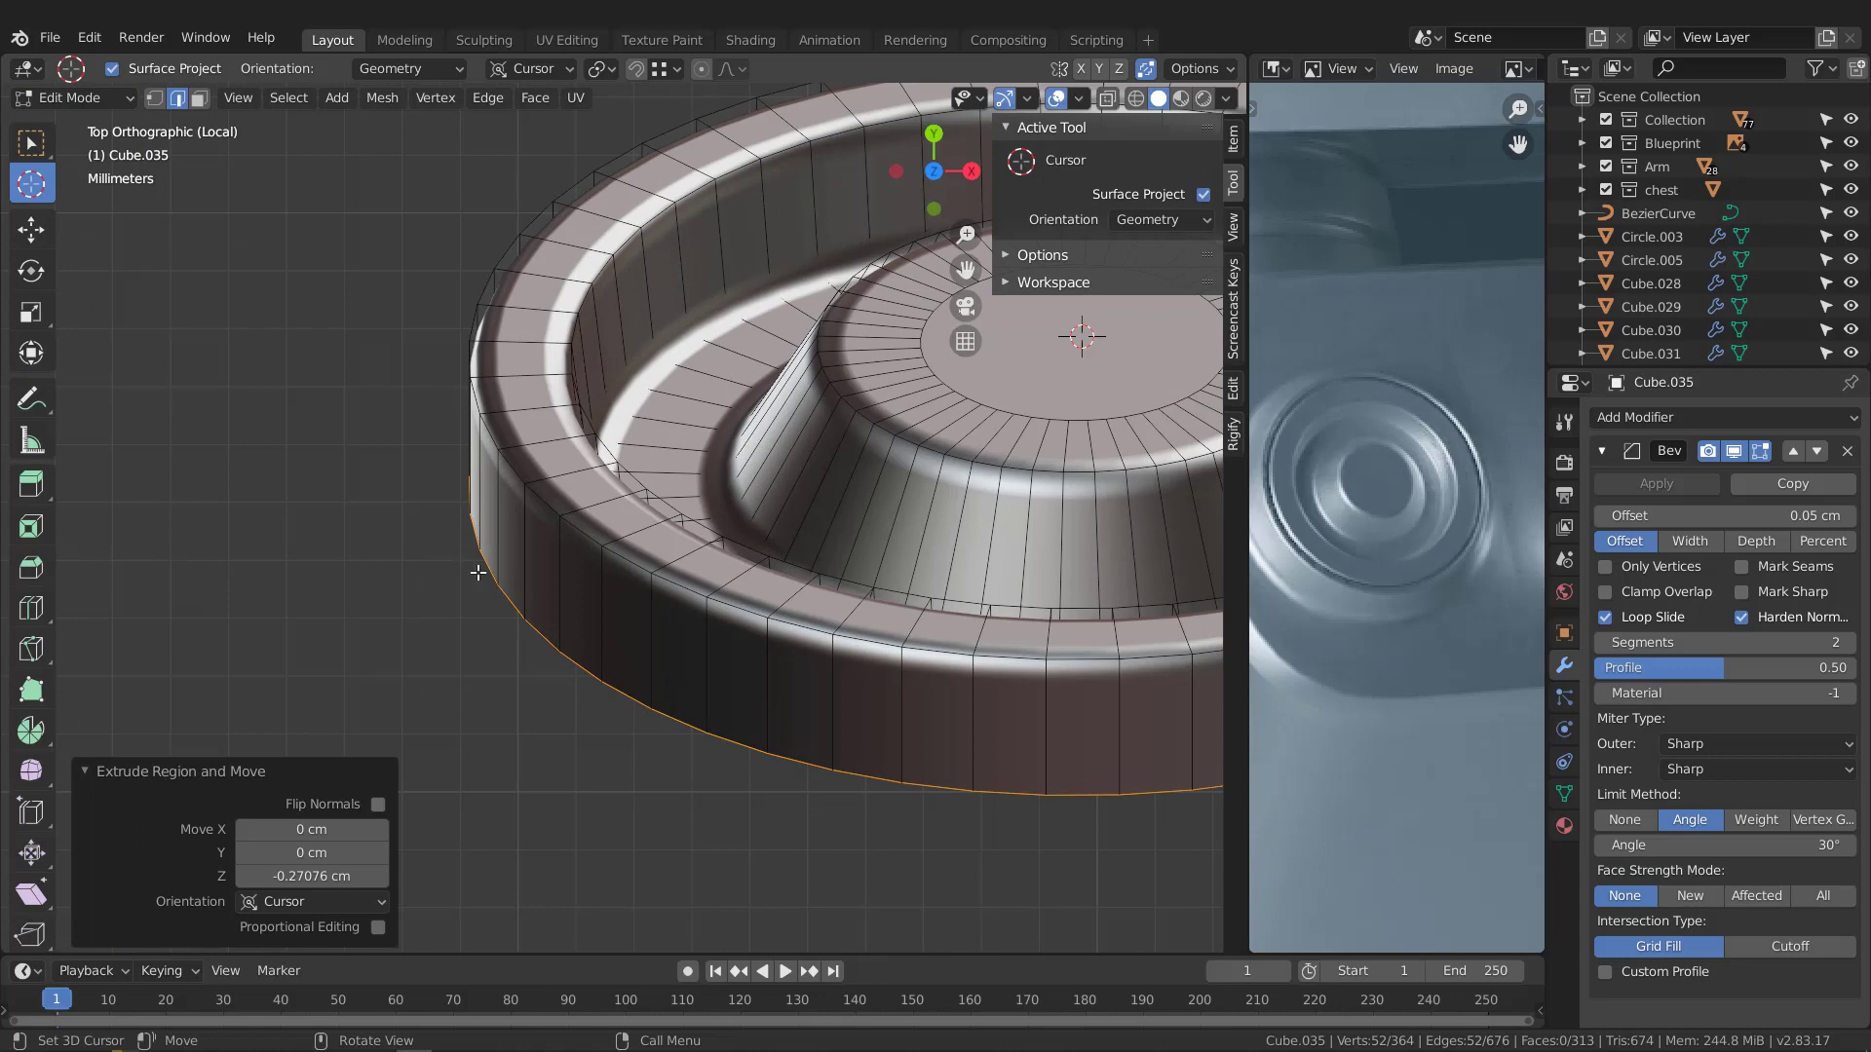
{"action": "scroll", "coordinate": [462, 480], "scroll_direction": "up", "scroll_amount": 2}
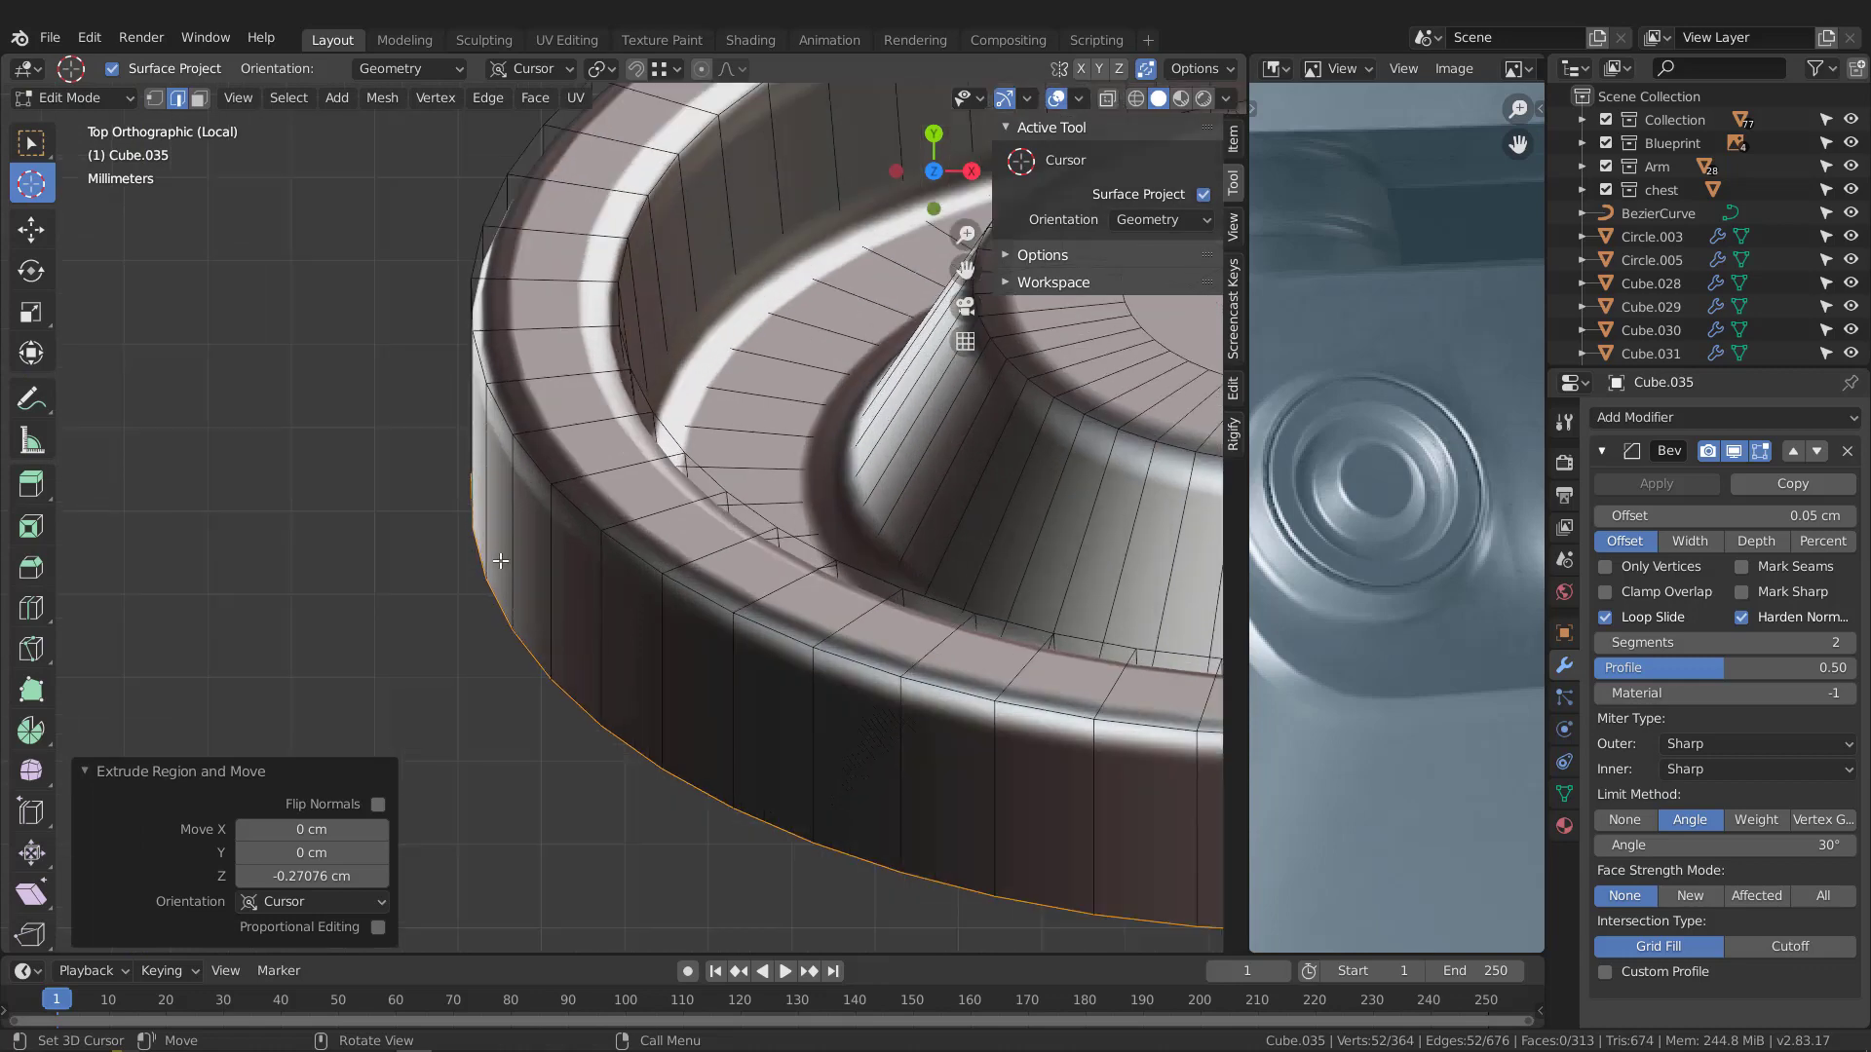
{"action": "scroll", "coordinate": [499, 562], "scroll_direction": "down", "scroll_amount": 5}
{"action": "scroll", "coordinate": [627, 419], "scroll_direction": "up", "scroll_amount": 6}
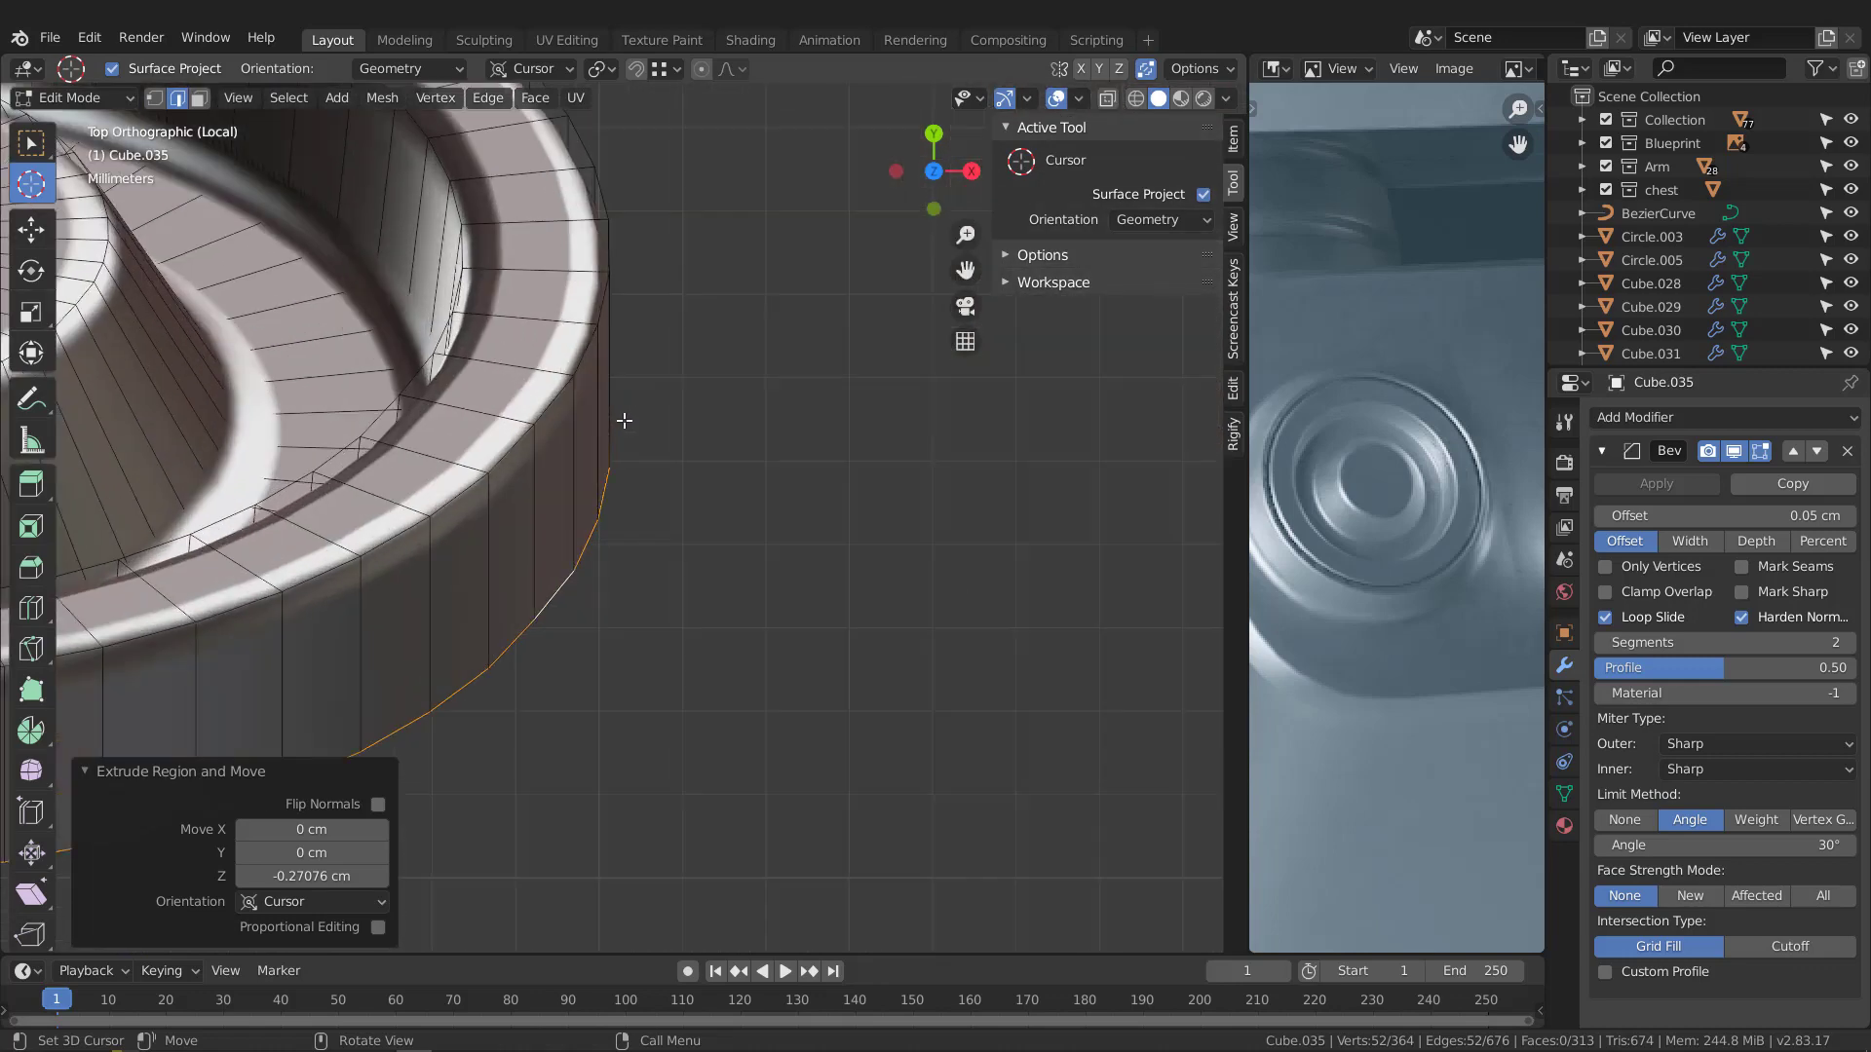
{"action": "scroll", "coordinate": [629, 513], "scroll_direction": "down", "scroll_amount": 6}
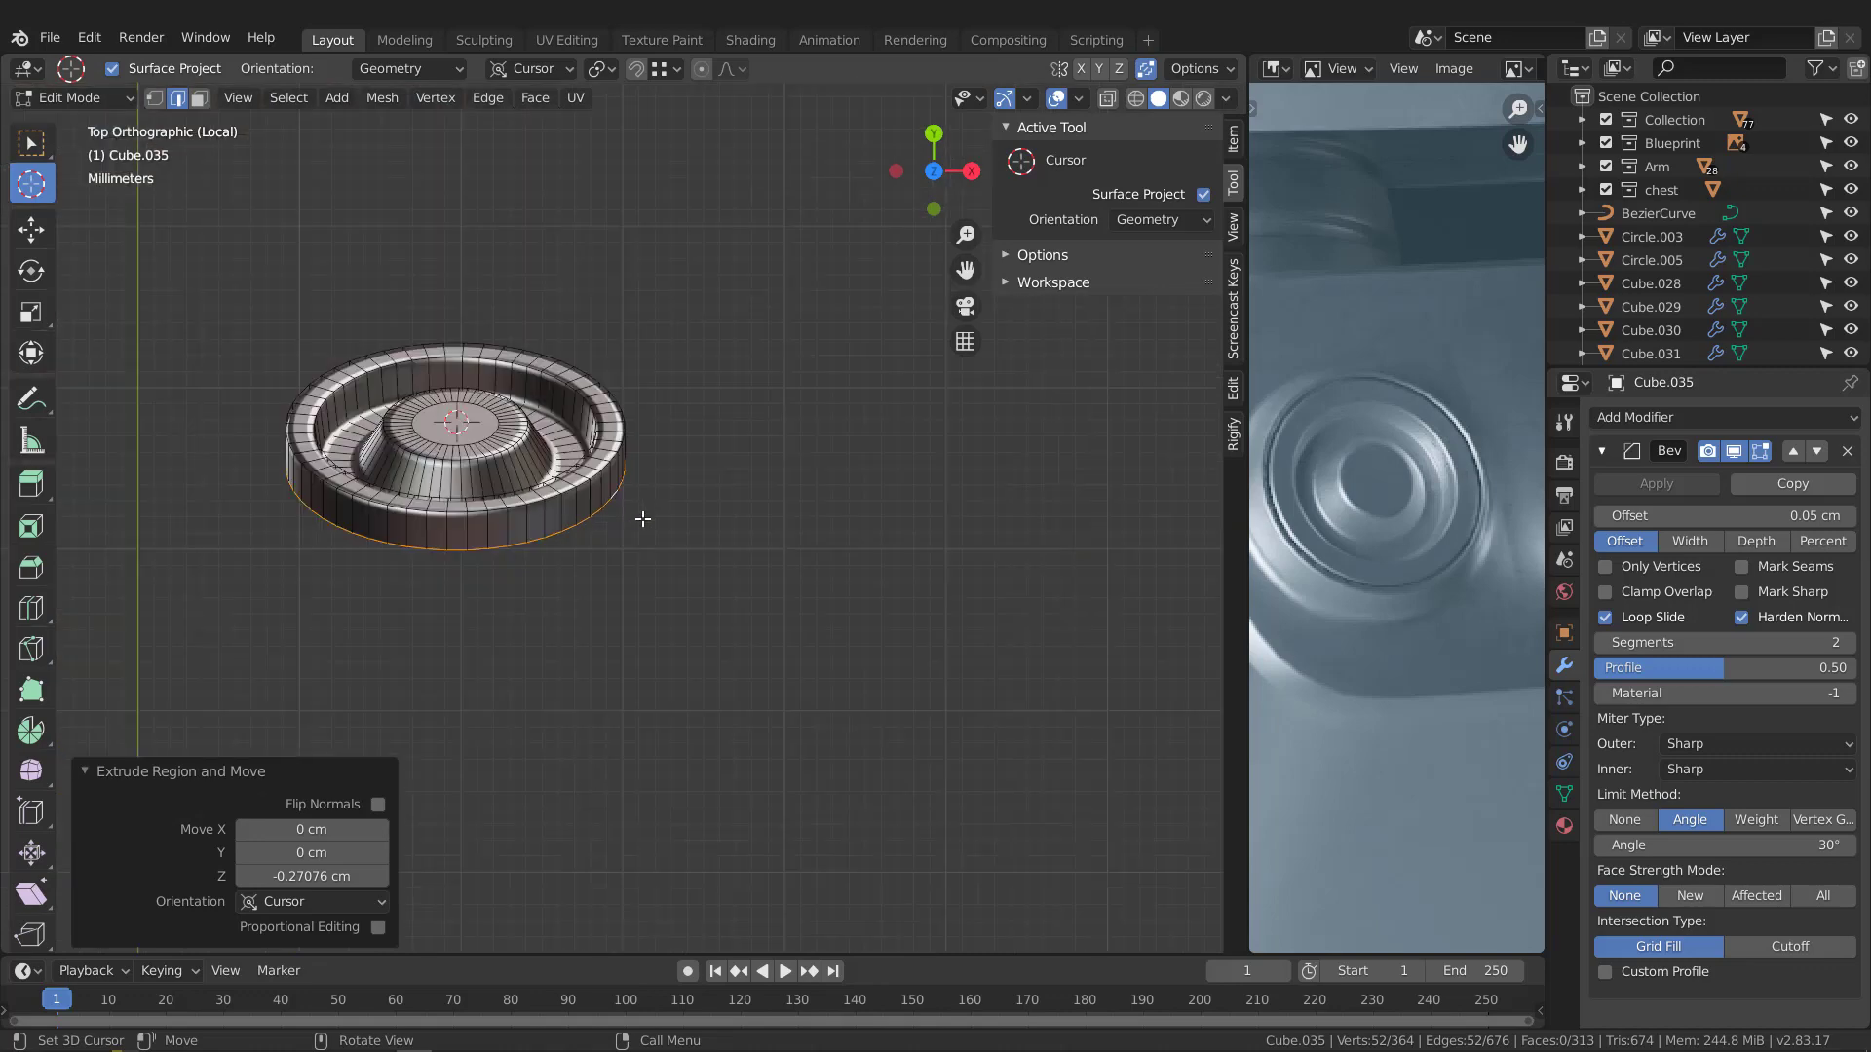
{"action": "middle_click_drag", "start_coordinate": [638, 514], "coordinate": [318, 475]}
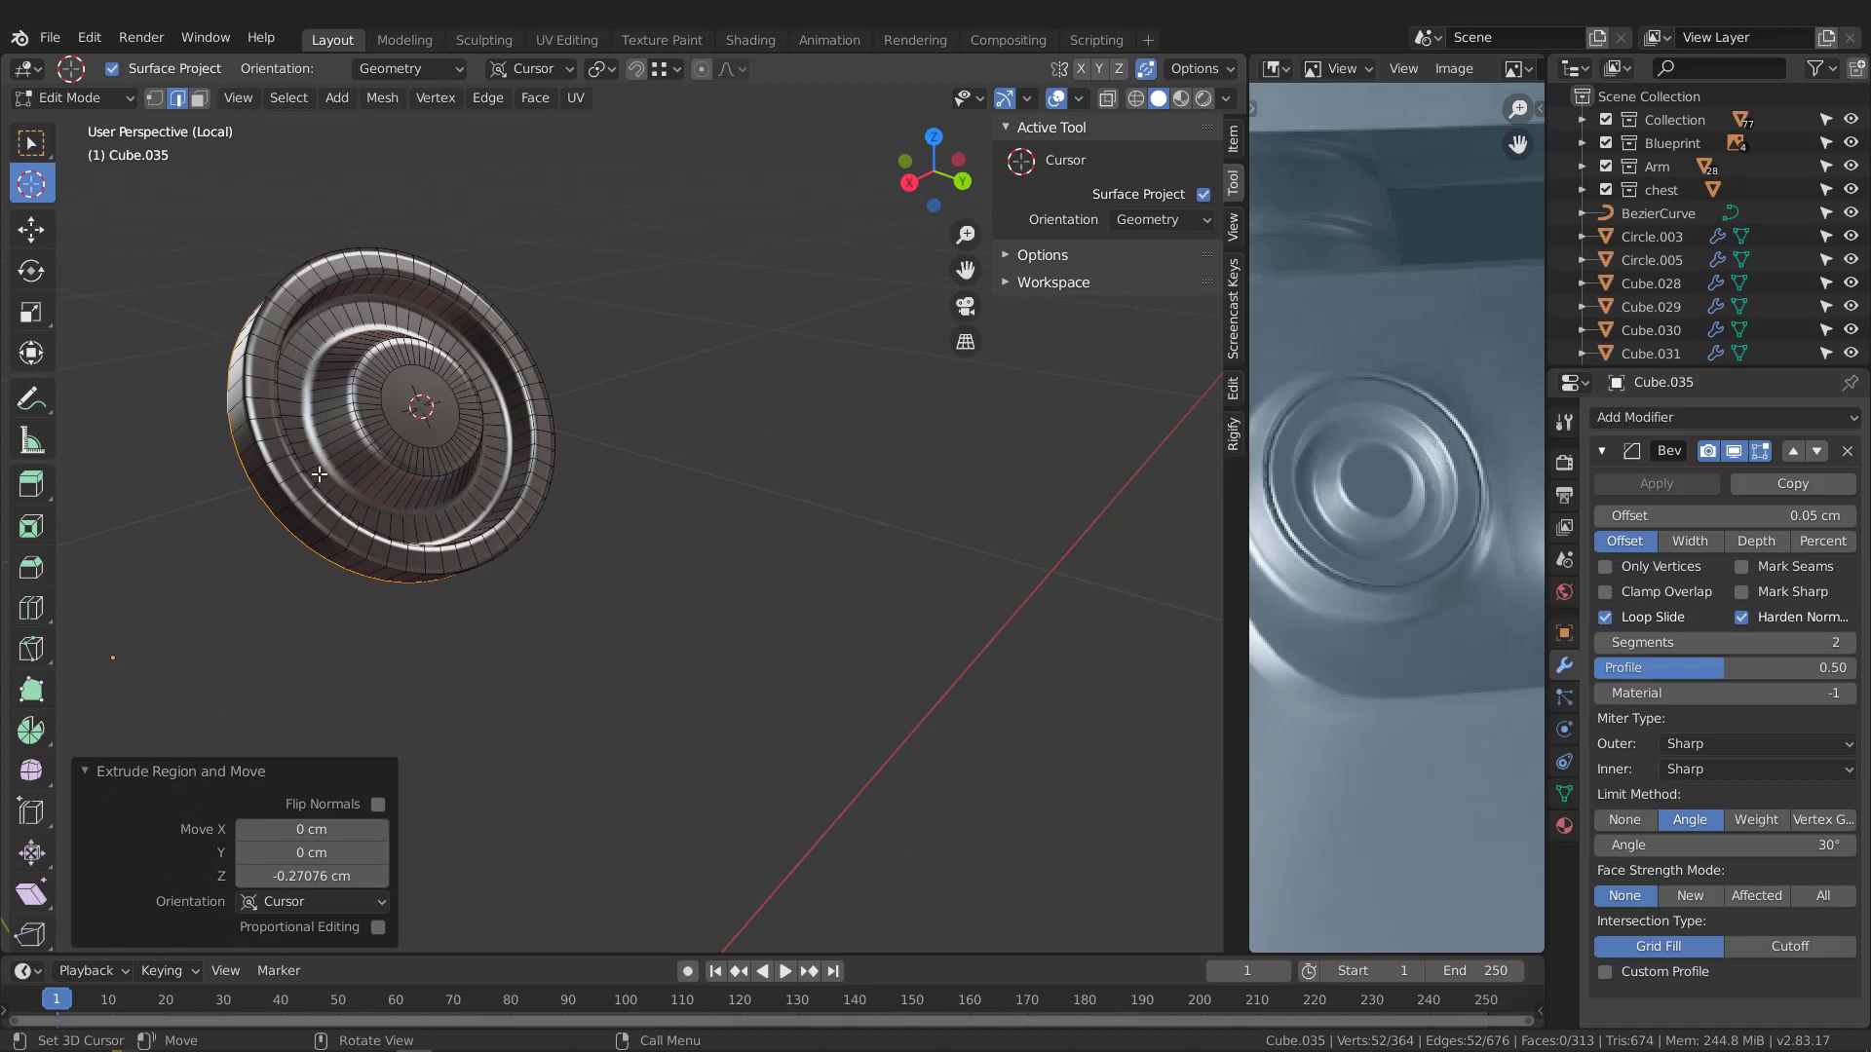
Leave the disc's isolated view and open the disc and the surrounding back panel together in Edit Mode
{"action": "key", "text": "Tab"}
{"action": "key", "text": "KP_Divide"}
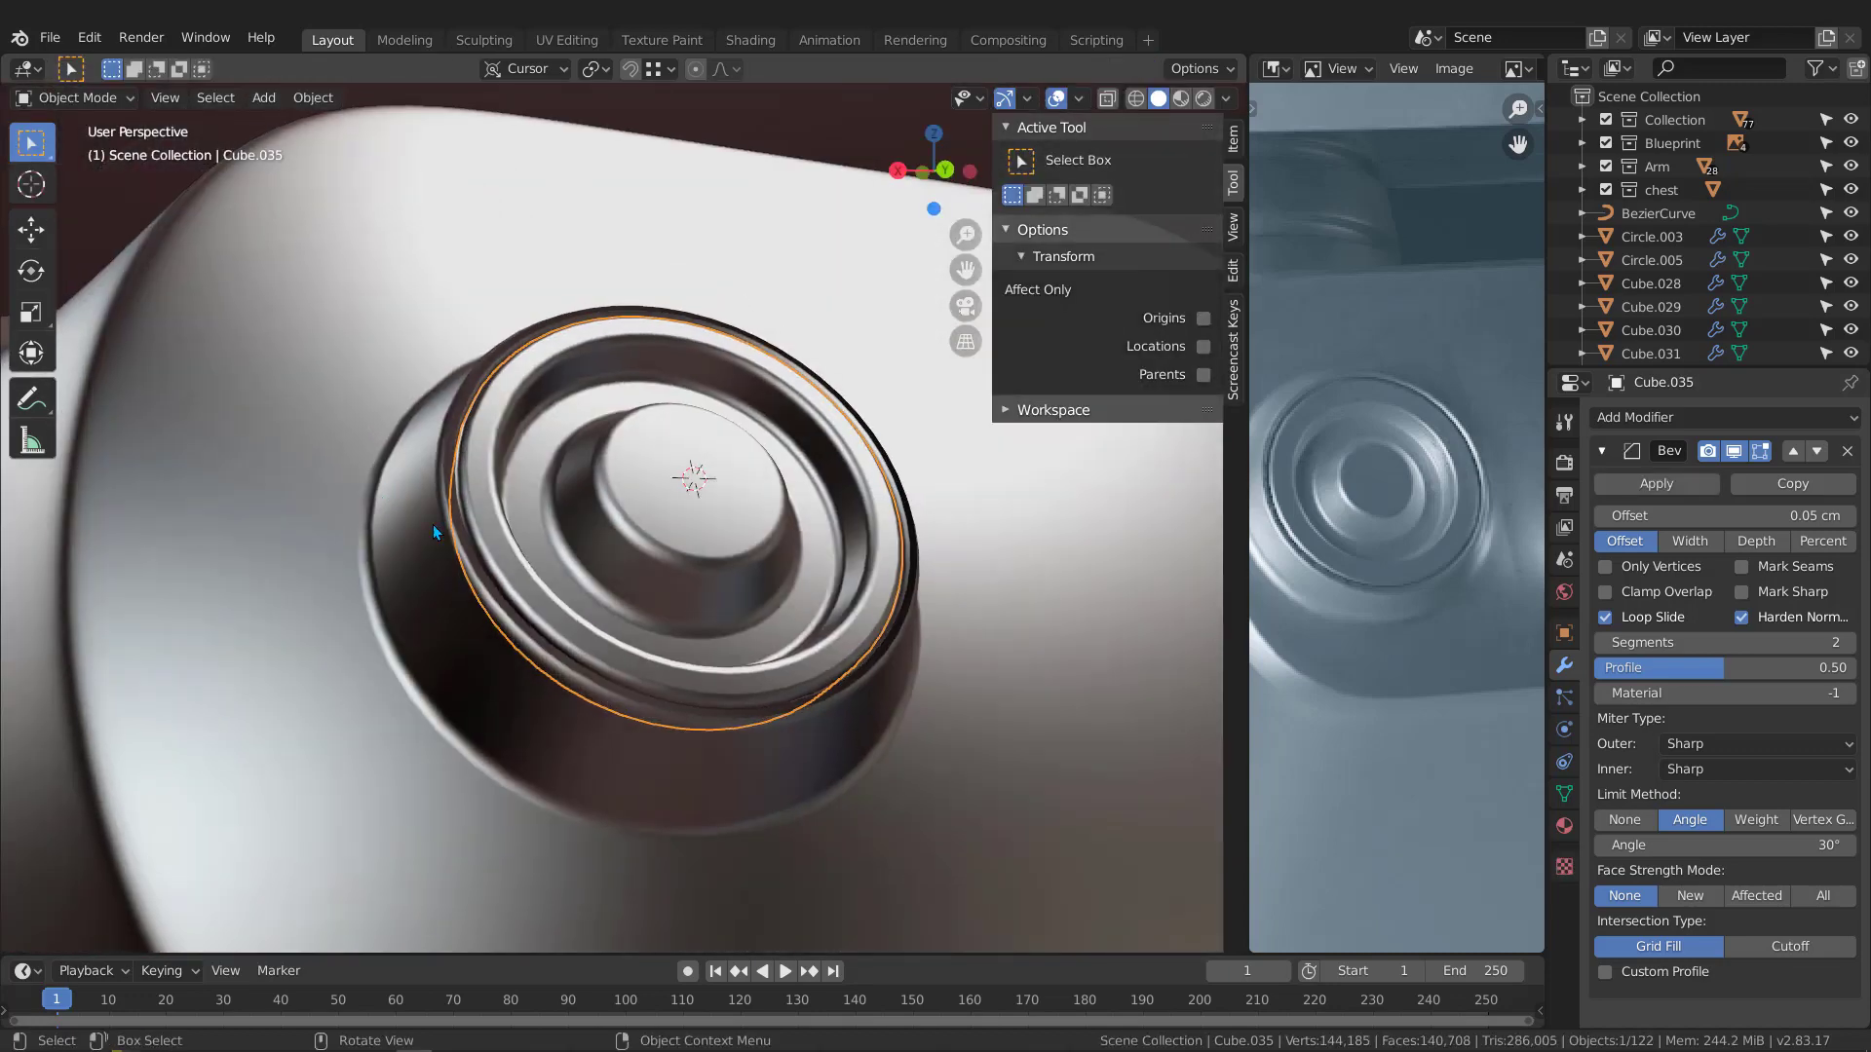
{"action": "mouse_move", "coordinate": [436, 532]}
{"action": "middle_mouse_down"}
{"action": "mouse_move", "coordinate": [487, 540]}
{"action": "mouse_move", "coordinate": [443, 492]}
{"action": "mouse_move", "coordinate": [472, 543]}
{"action": "mouse_move", "coordinate": [413, 570]}
{"action": "mouse_move", "coordinate": [433, 483]}
{"action": "mouse_move", "coordinate": [464, 515]}
{"action": "mouse_move", "coordinate": [408, 518]}
{"action": "mouse_move", "coordinate": [430, 548]}
{"action": "middle_mouse_up"}
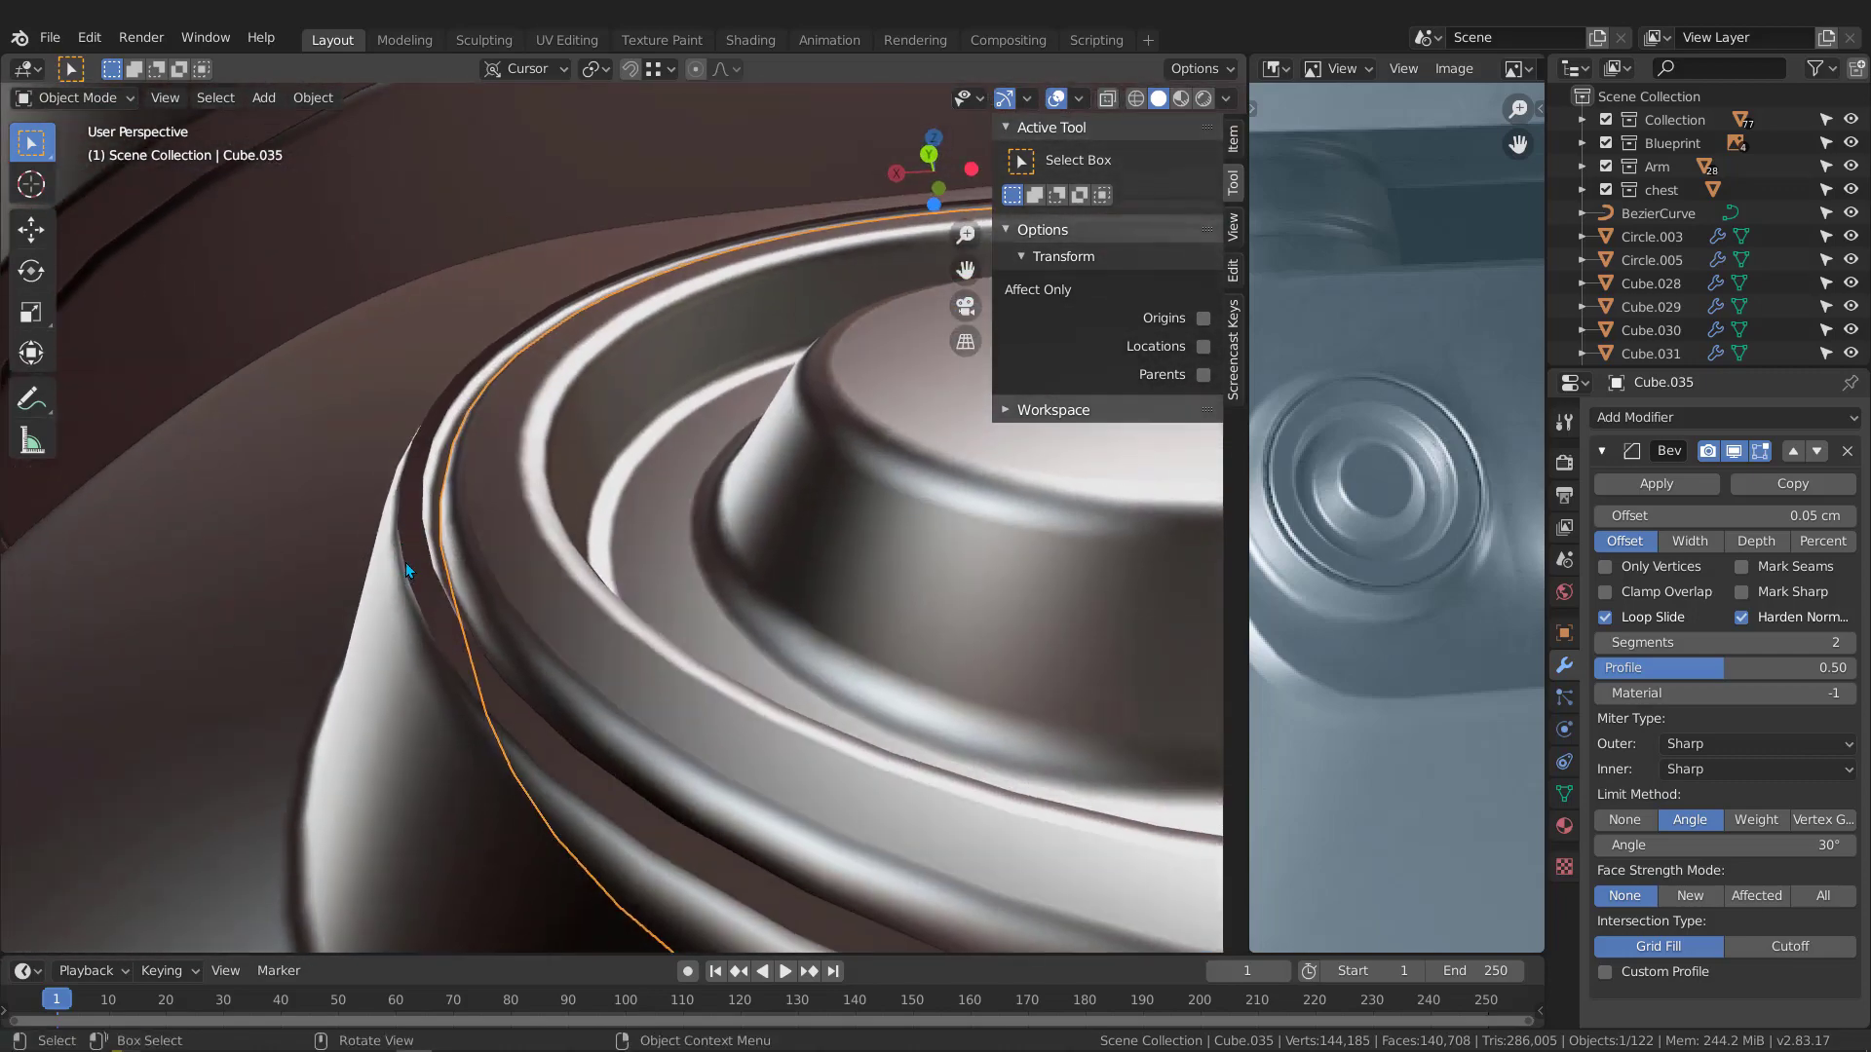
{"action": "mouse_move", "coordinate": [412, 544]}
{"action": "middle_mouse_down"}
{"action": "mouse_move", "coordinate": [437, 564]}
{"action": "mouse_move", "coordinate": [424, 575]}
{"action": "middle_mouse_up"}
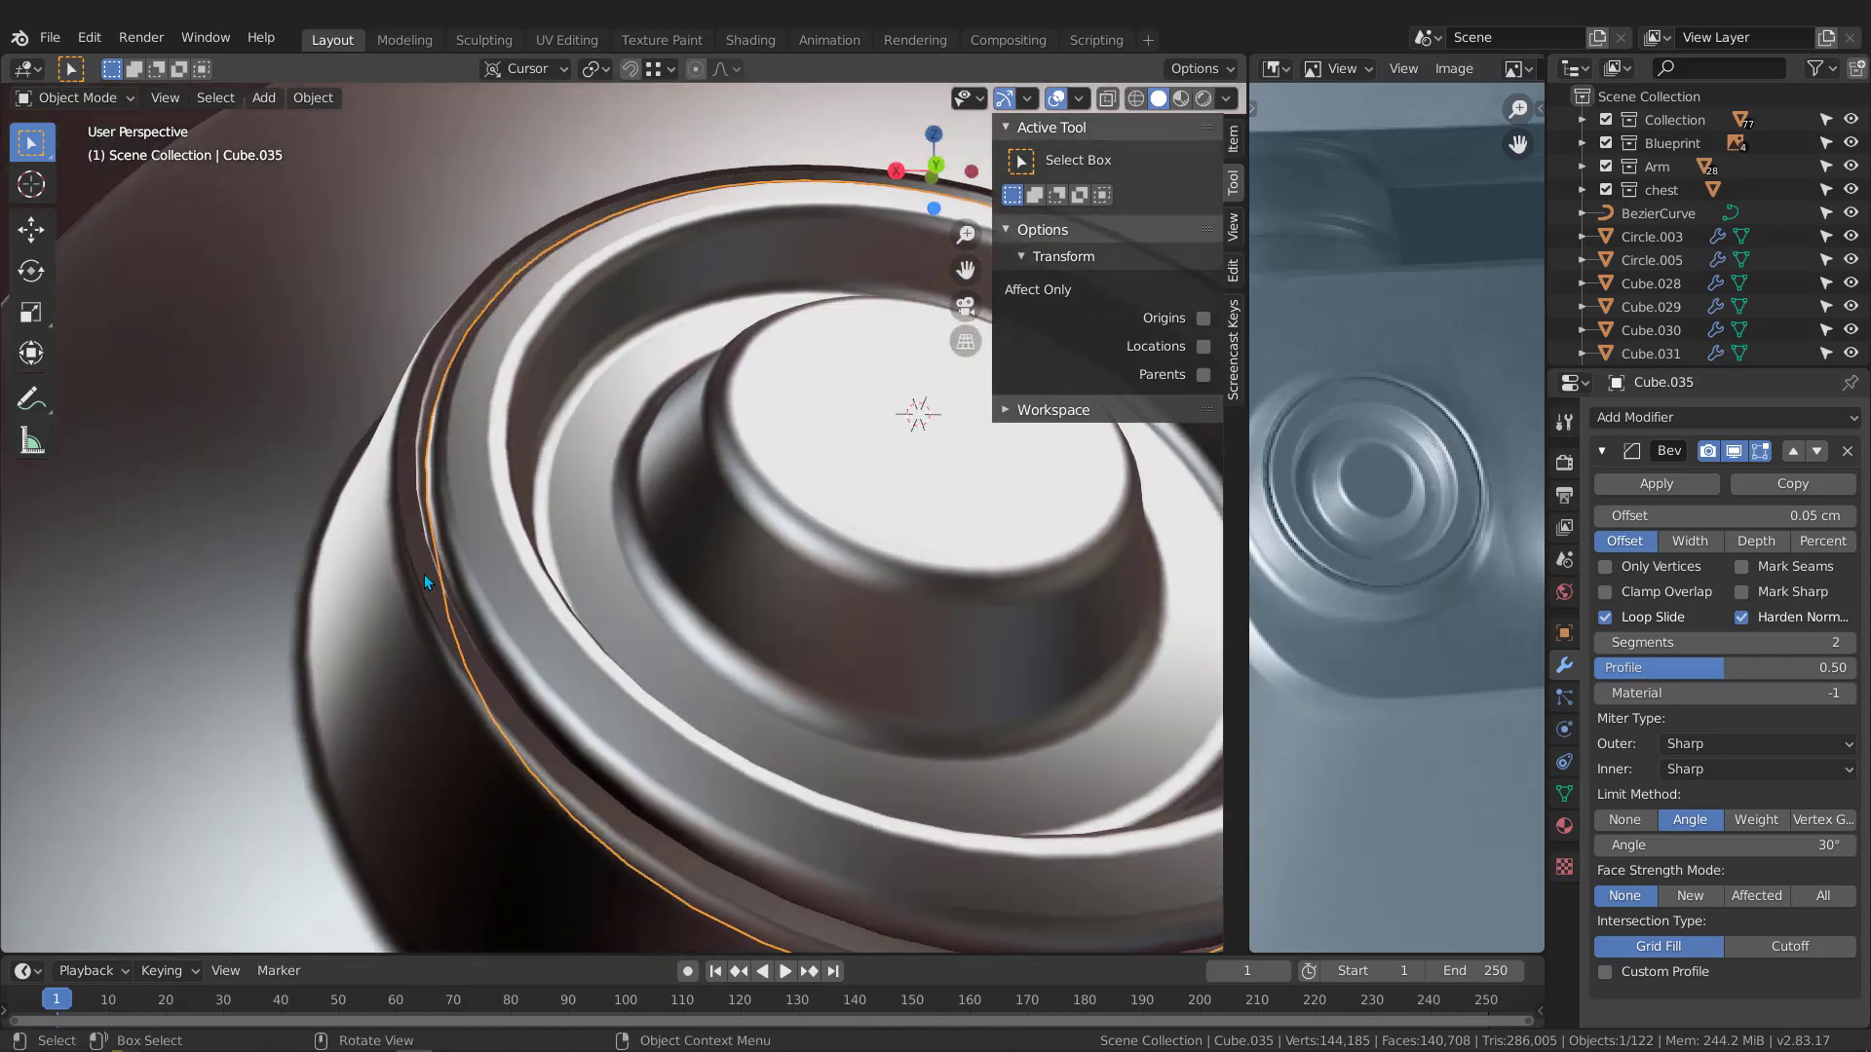
{"action": "left_click", "coordinate": [495, 525]}
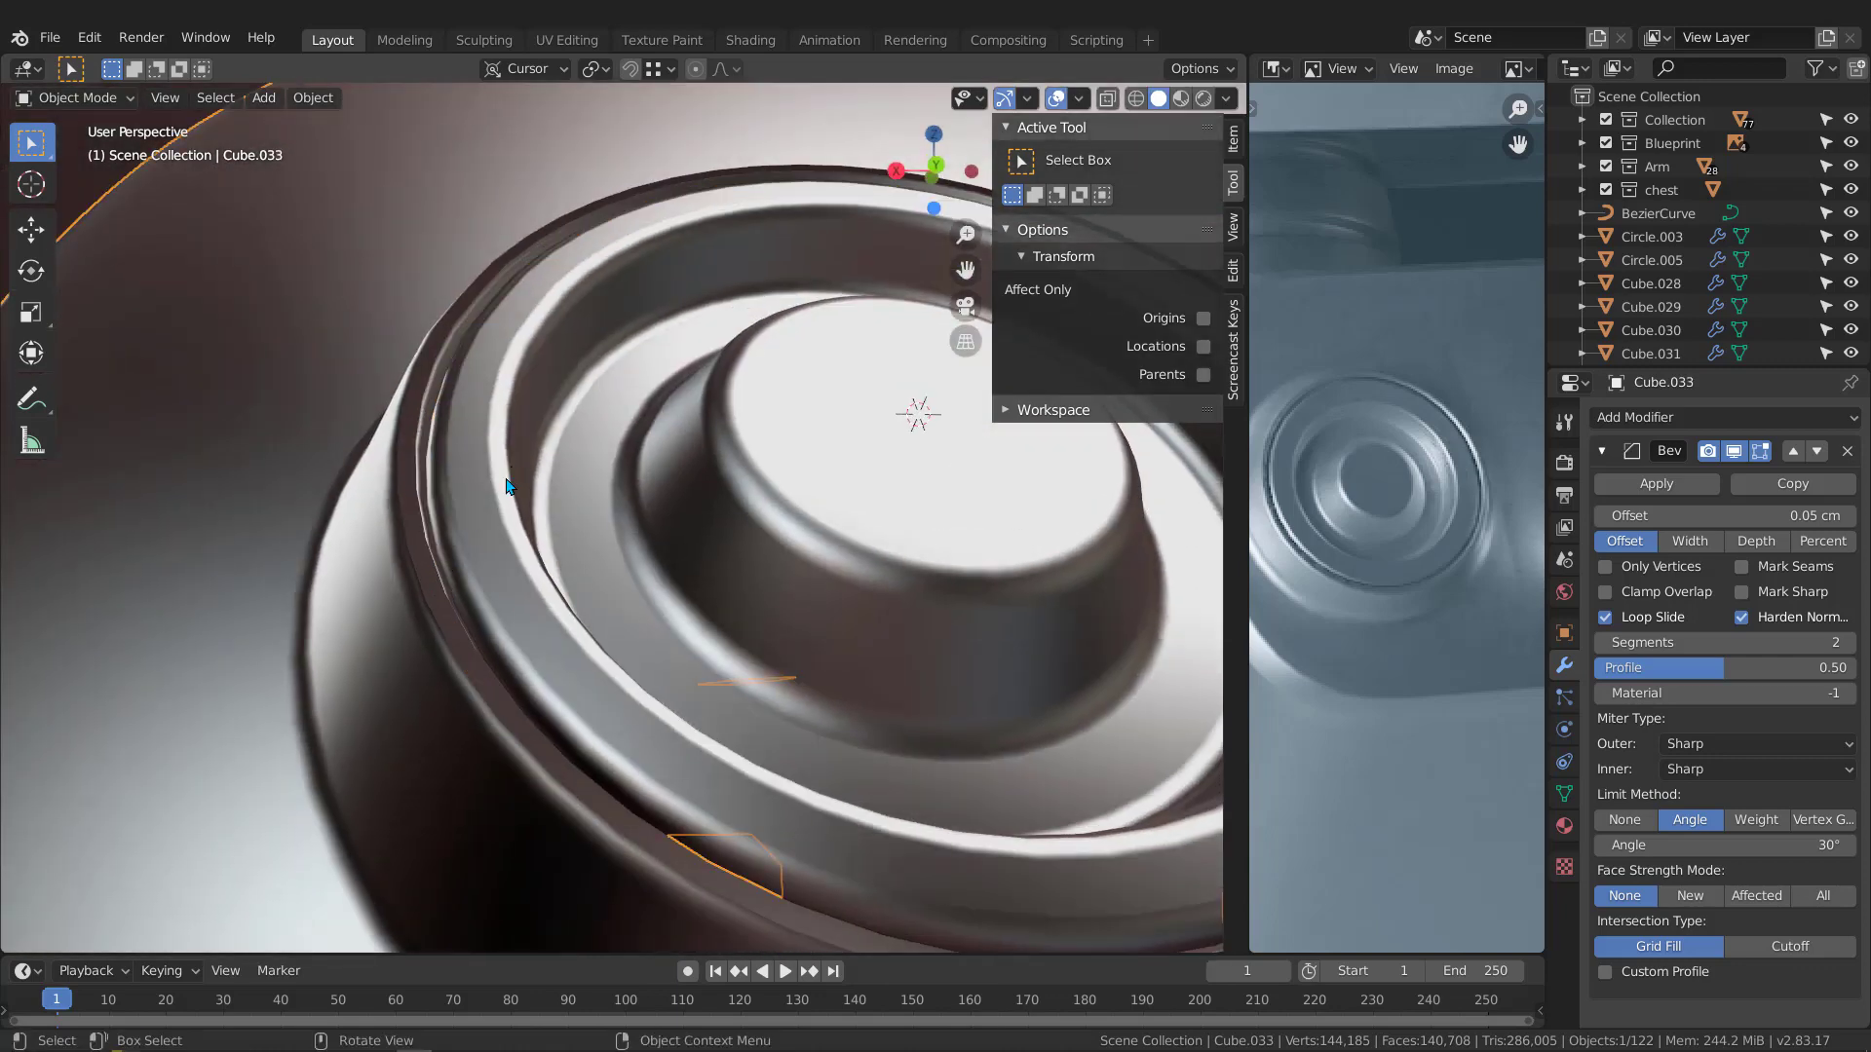
{"action": "left_click", "coordinate": [371, 579], "text": "shift"}
{"action": "middle_click_drag", "start_coordinate": [371, 579], "coordinate": [442, 544]}
{"action": "key", "text": "Tab"}
{"action": "scroll", "coordinate": [369, 440], "scroll_direction": "up", "scroll_amount": 6}
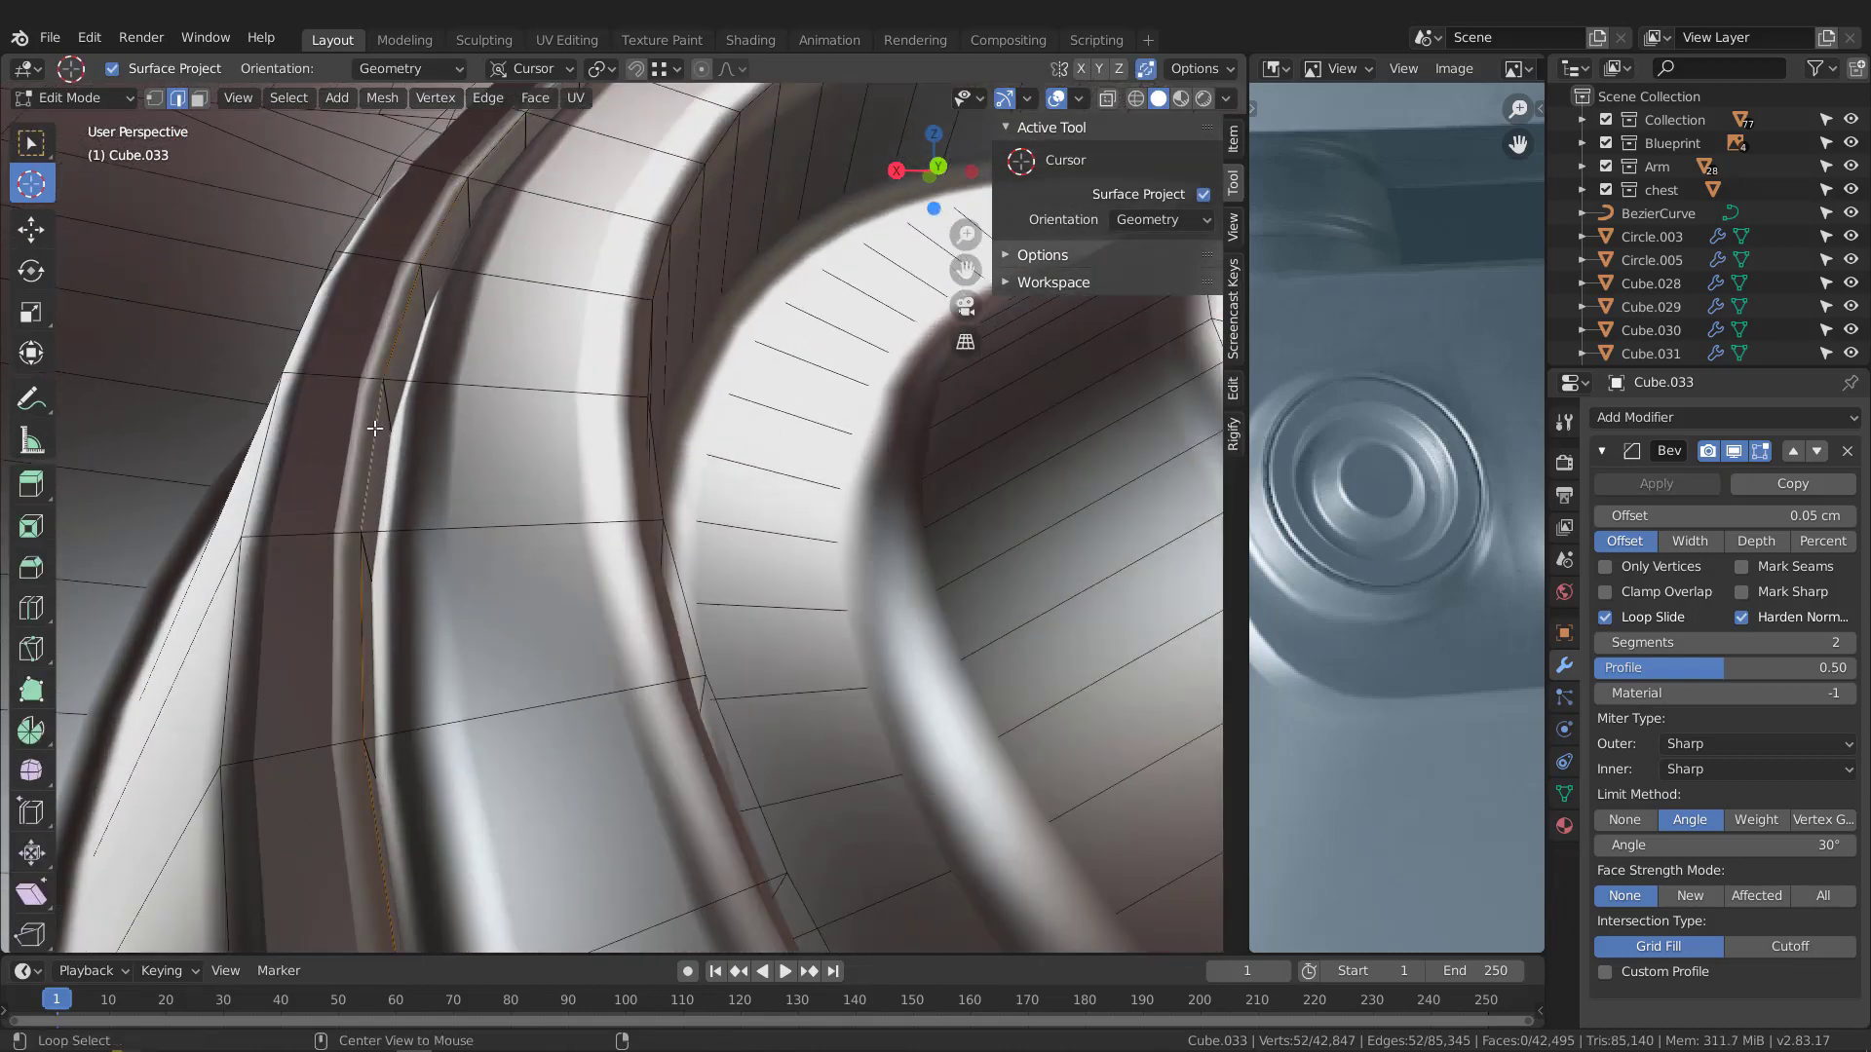
Switch to the Select Box tool, select the inner edge loop in the gap around the disc, and scale it to 0.944
{"action": "left_click", "coordinate": [373, 435], "text": "alt+shift"}
{"action": "left_click", "coordinate": [378, 457], "text": "alt+shift"}
{"action": "left_click", "coordinate": [370, 460], "text": "alt+shift"}
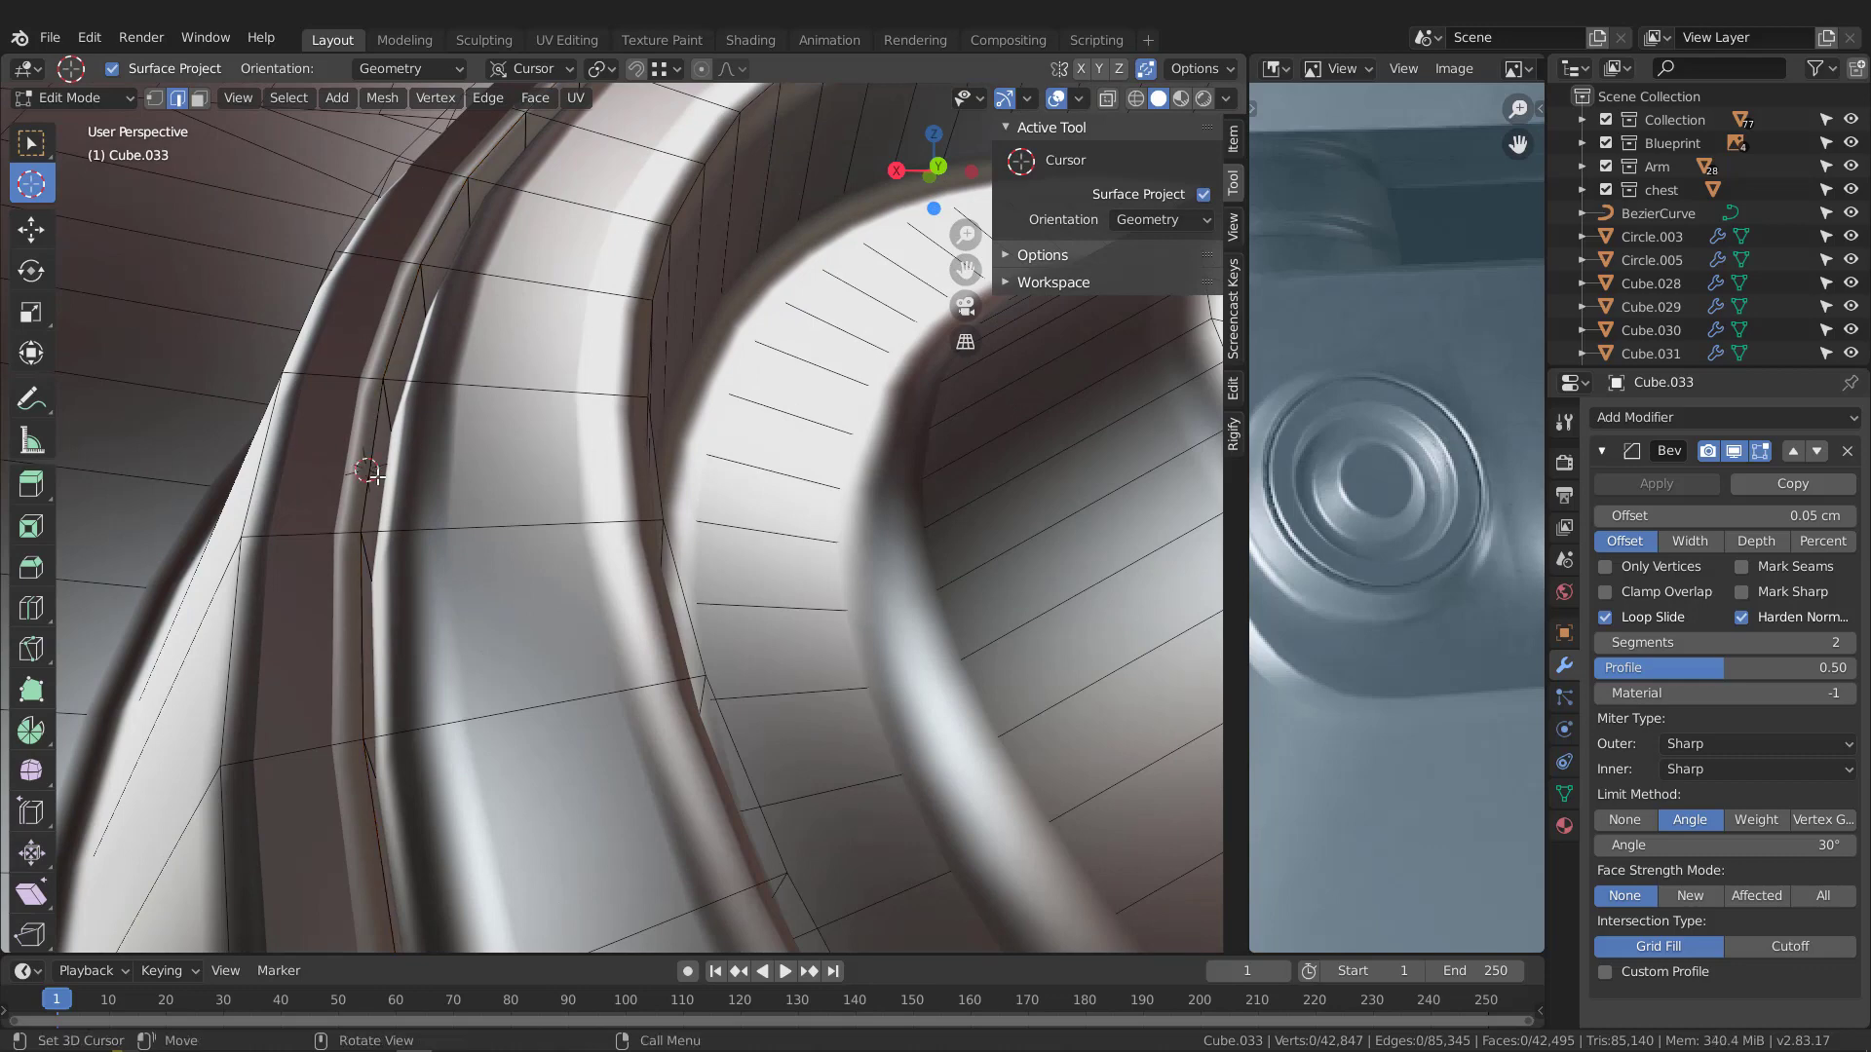
{"action": "middle_click_drag", "start_coordinate": [375, 476], "coordinate": [391, 361]}
{"action": "key", "text": "w"}
{"action": "left_click", "coordinate": [392, 361], "text": "alt"}
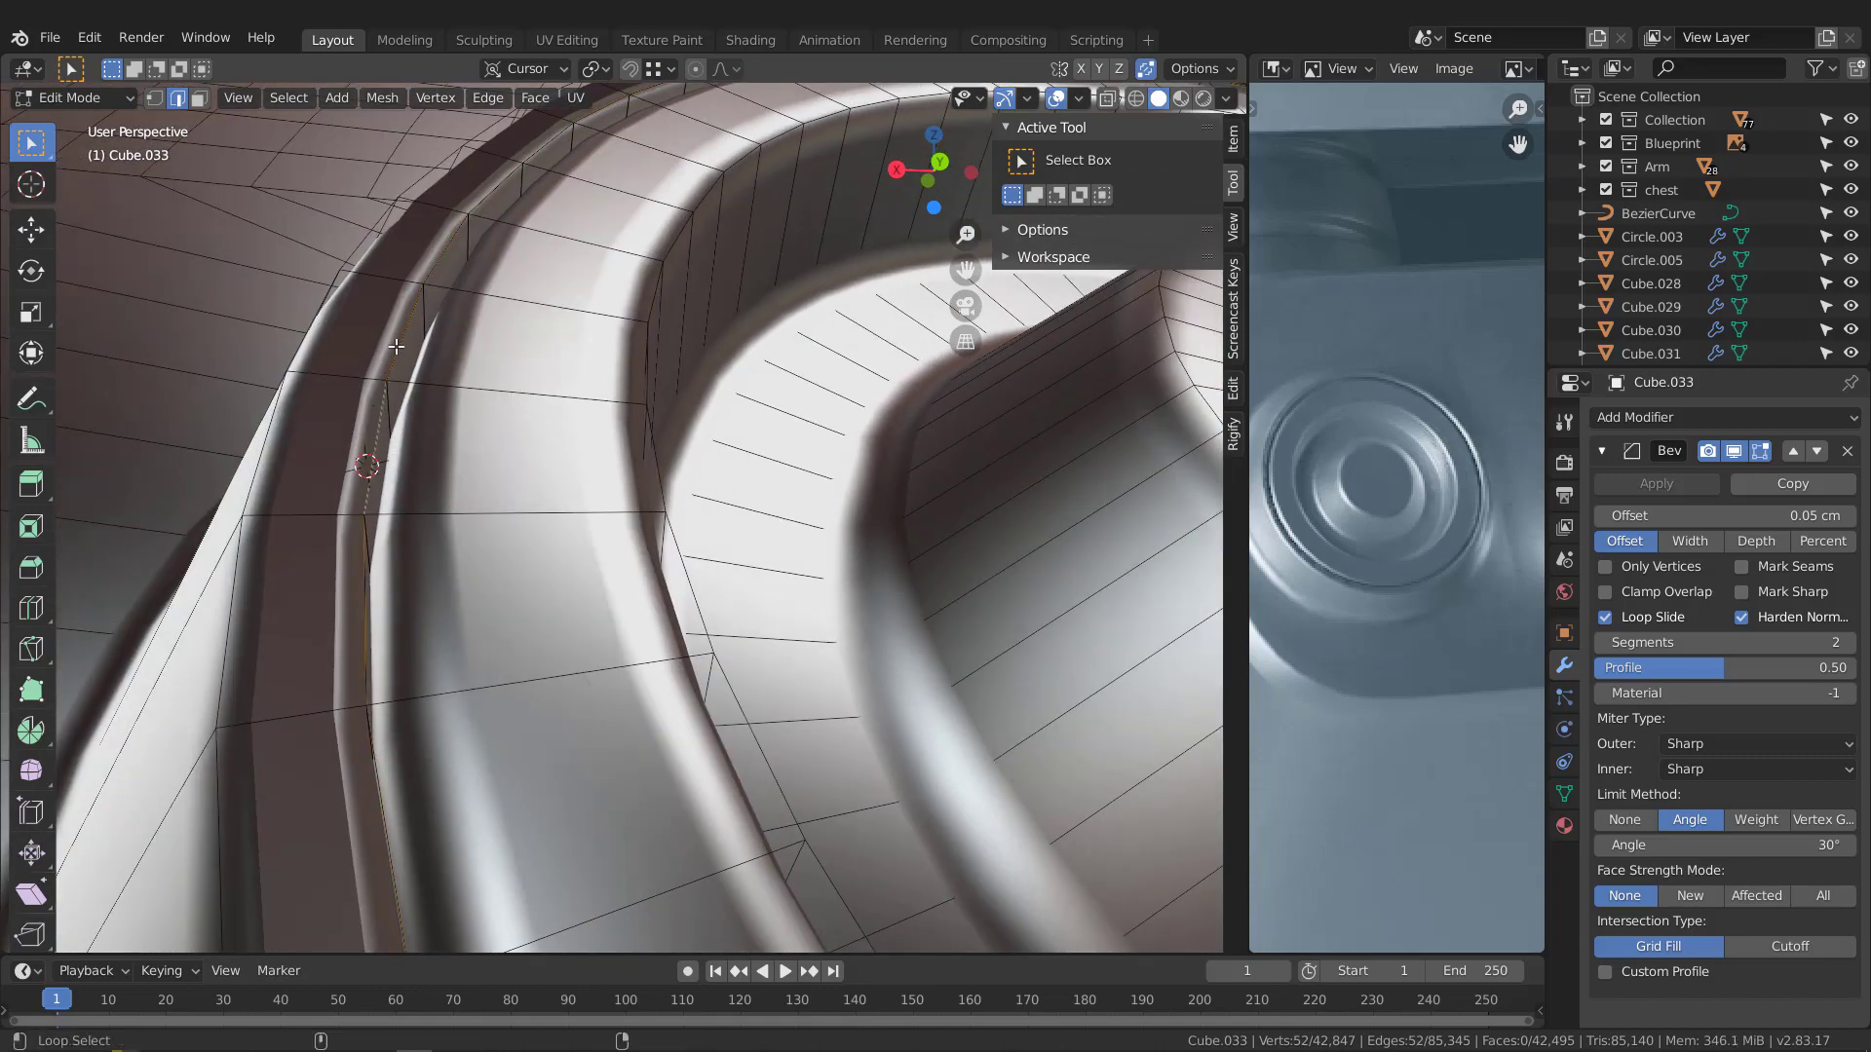
{"action": "scroll", "coordinate": [827, 523], "scroll_direction": "down", "scroll_amount": 6}
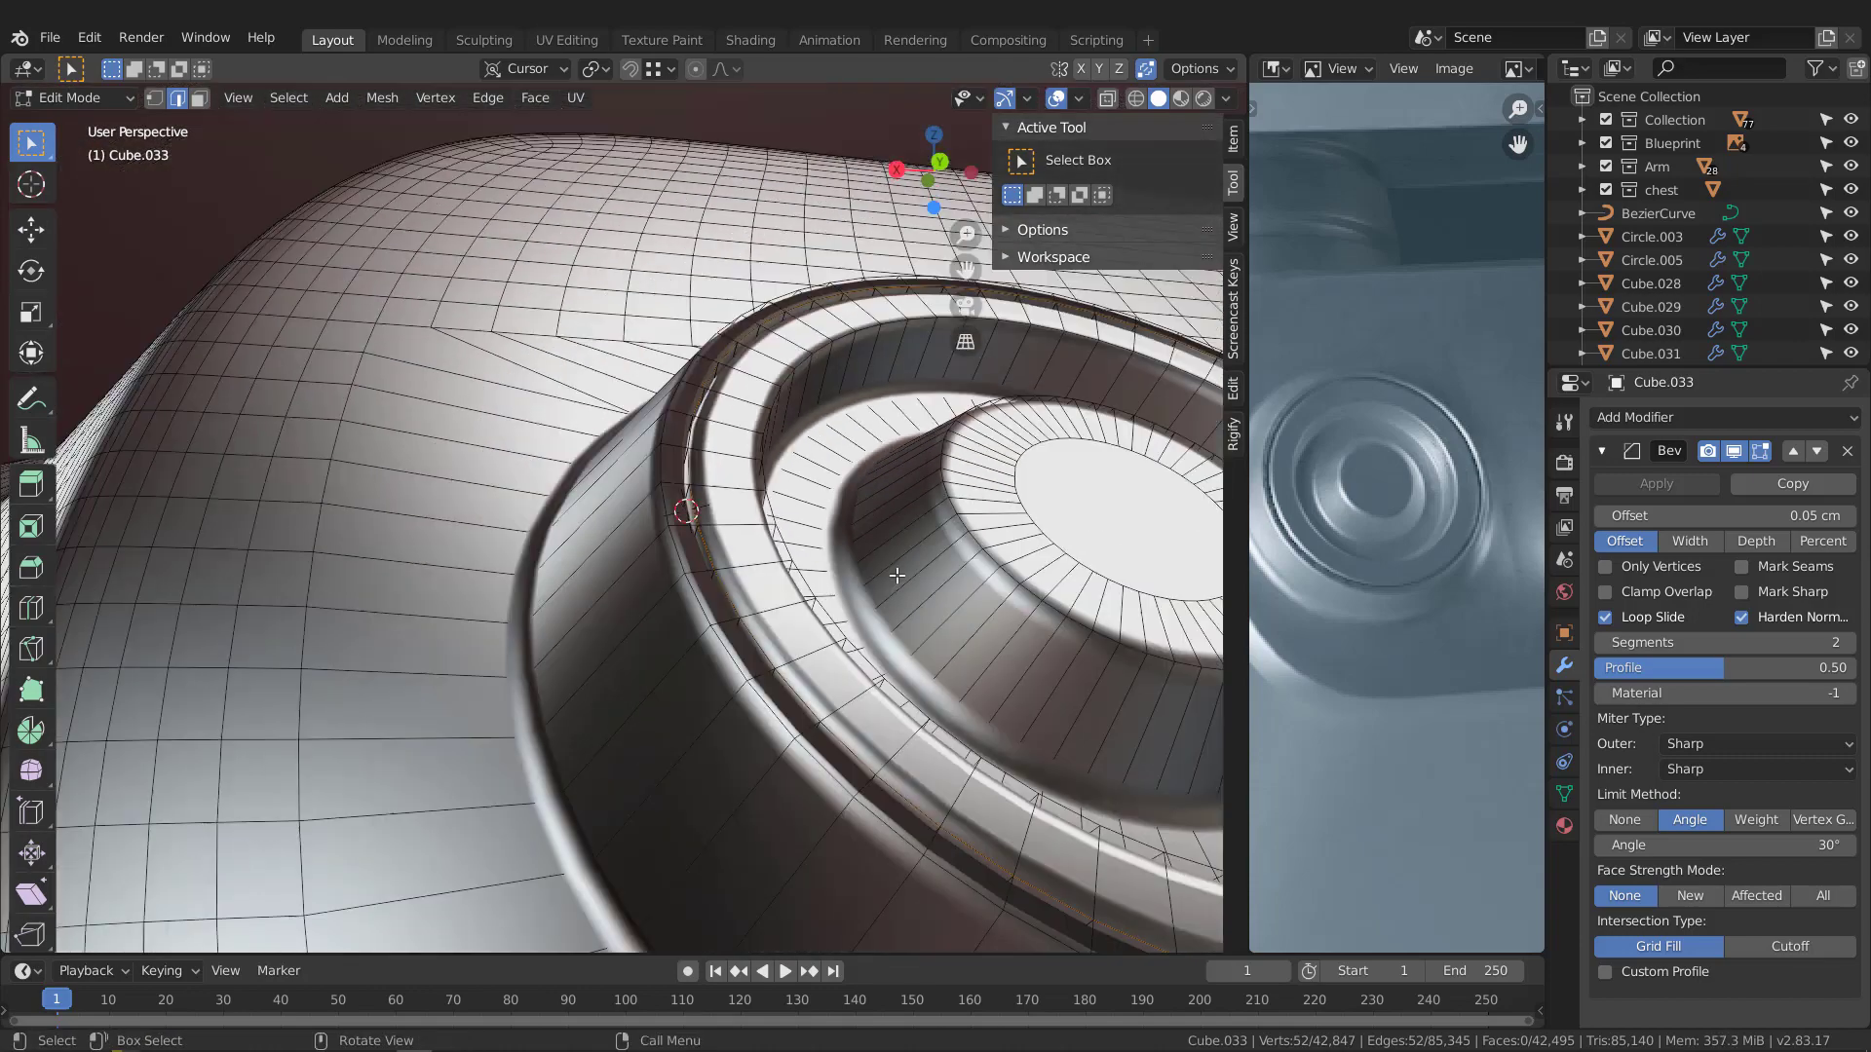
{"action": "key", "text": "s"}
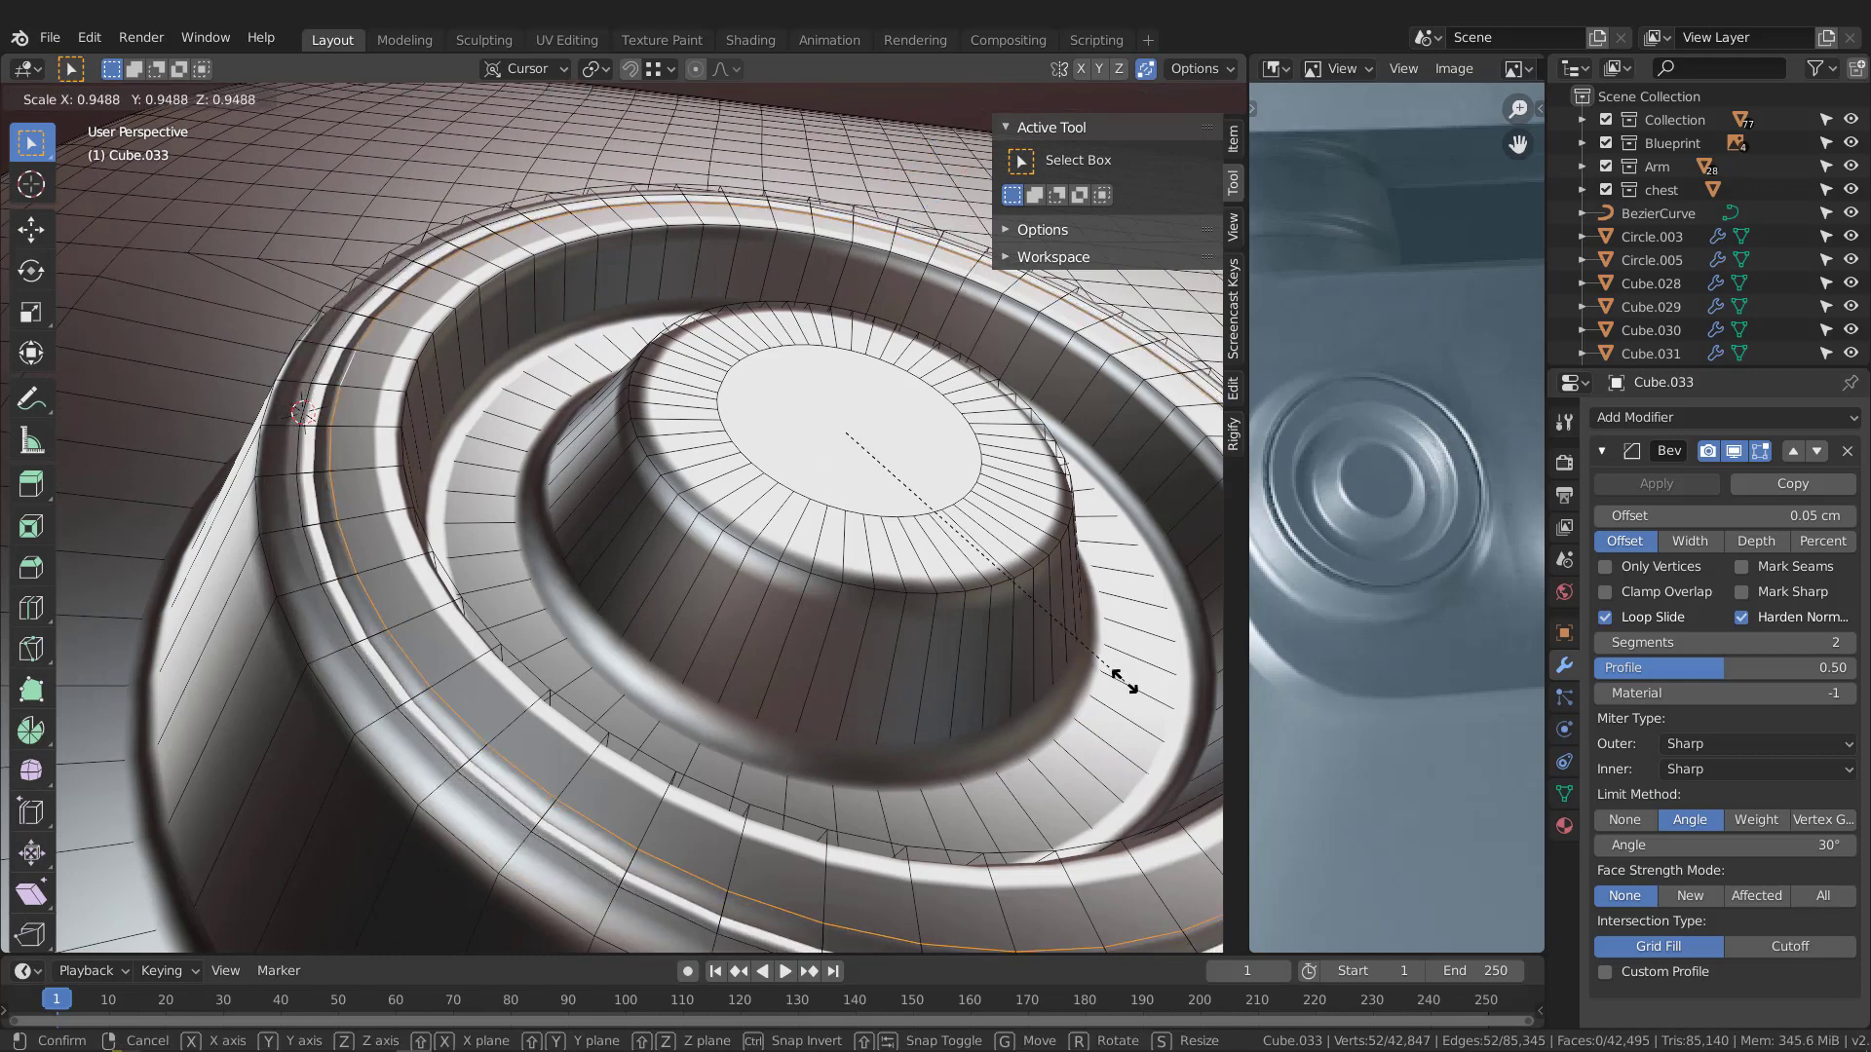
{"action": "left_click", "coordinate": [1124, 680]}
Scale the socket rim's edge loop beside the gap to about 0.966 and return to Object Mode
{"action": "scroll", "coordinate": [279, 458], "scroll_direction": "up", "scroll_amount": 1}
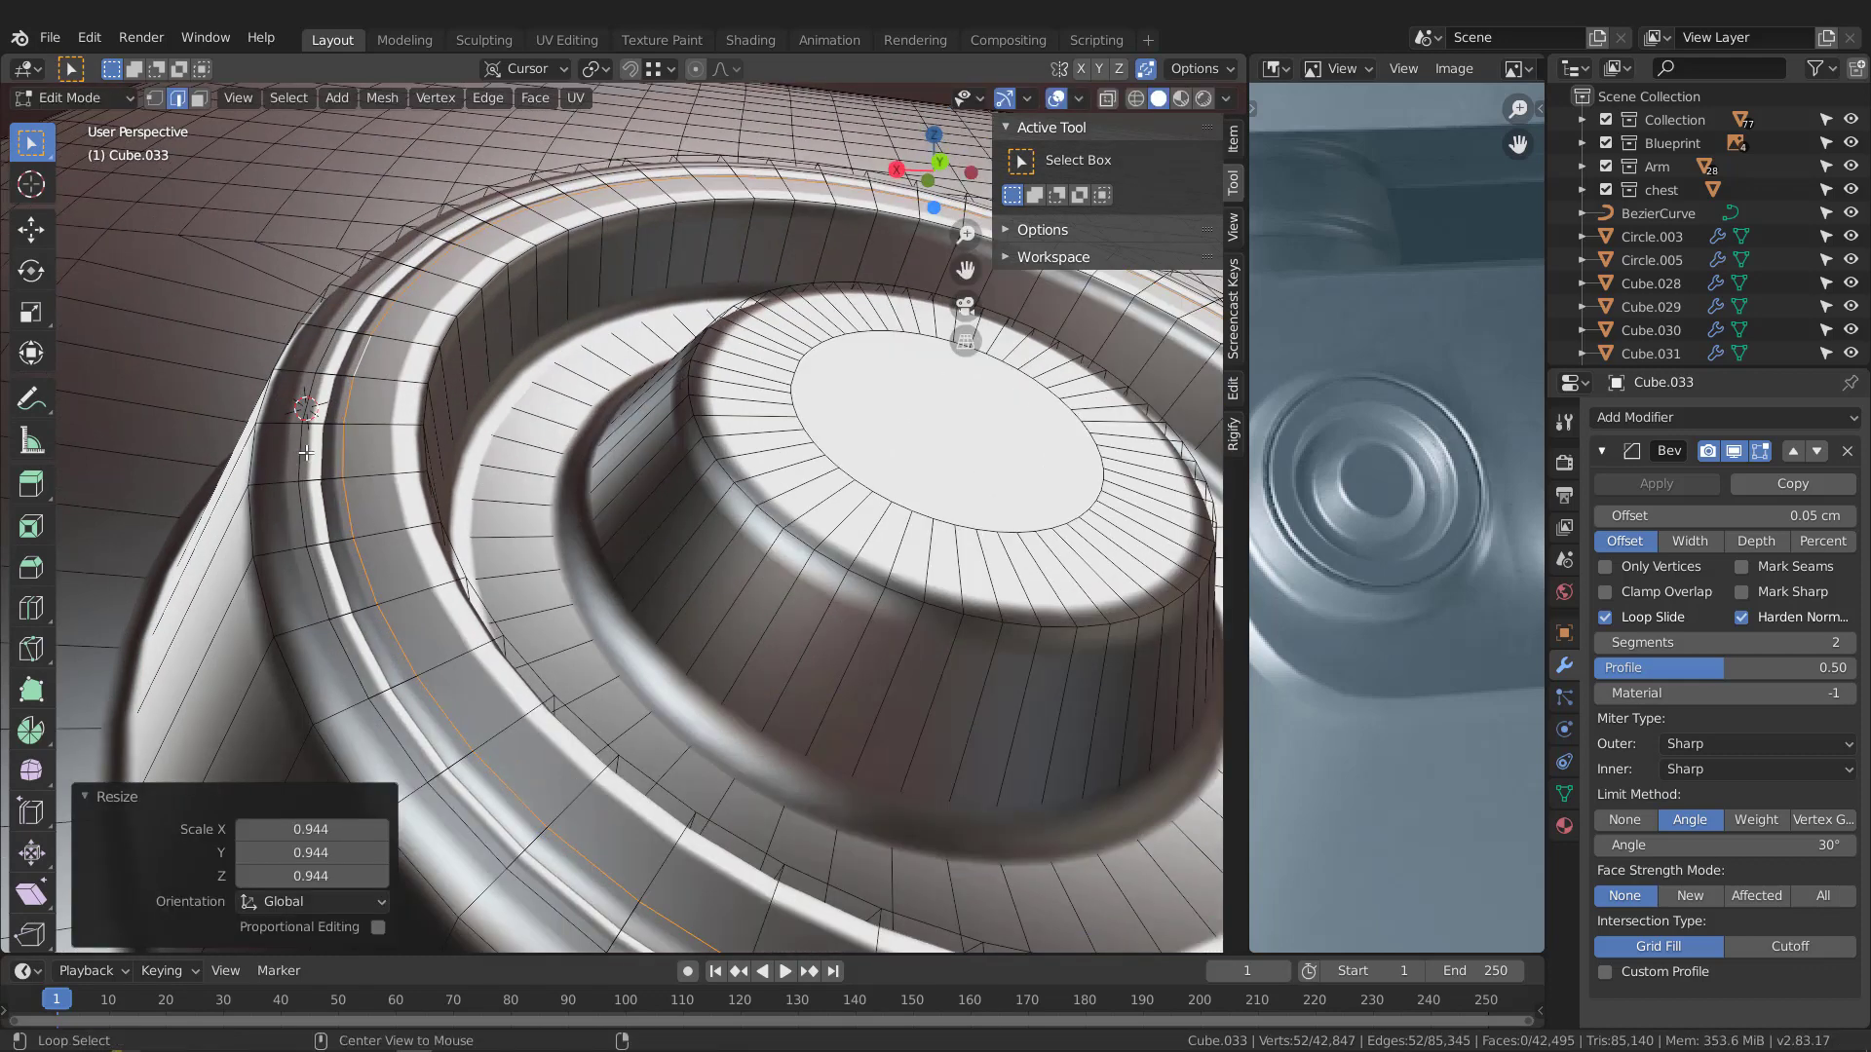
{"action": "left_click", "coordinate": [303, 449], "text": "alt"}
{"action": "scroll", "coordinate": [308, 488], "scroll_direction": "down", "scroll_amount": 2}
{"action": "key", "text": "s"}
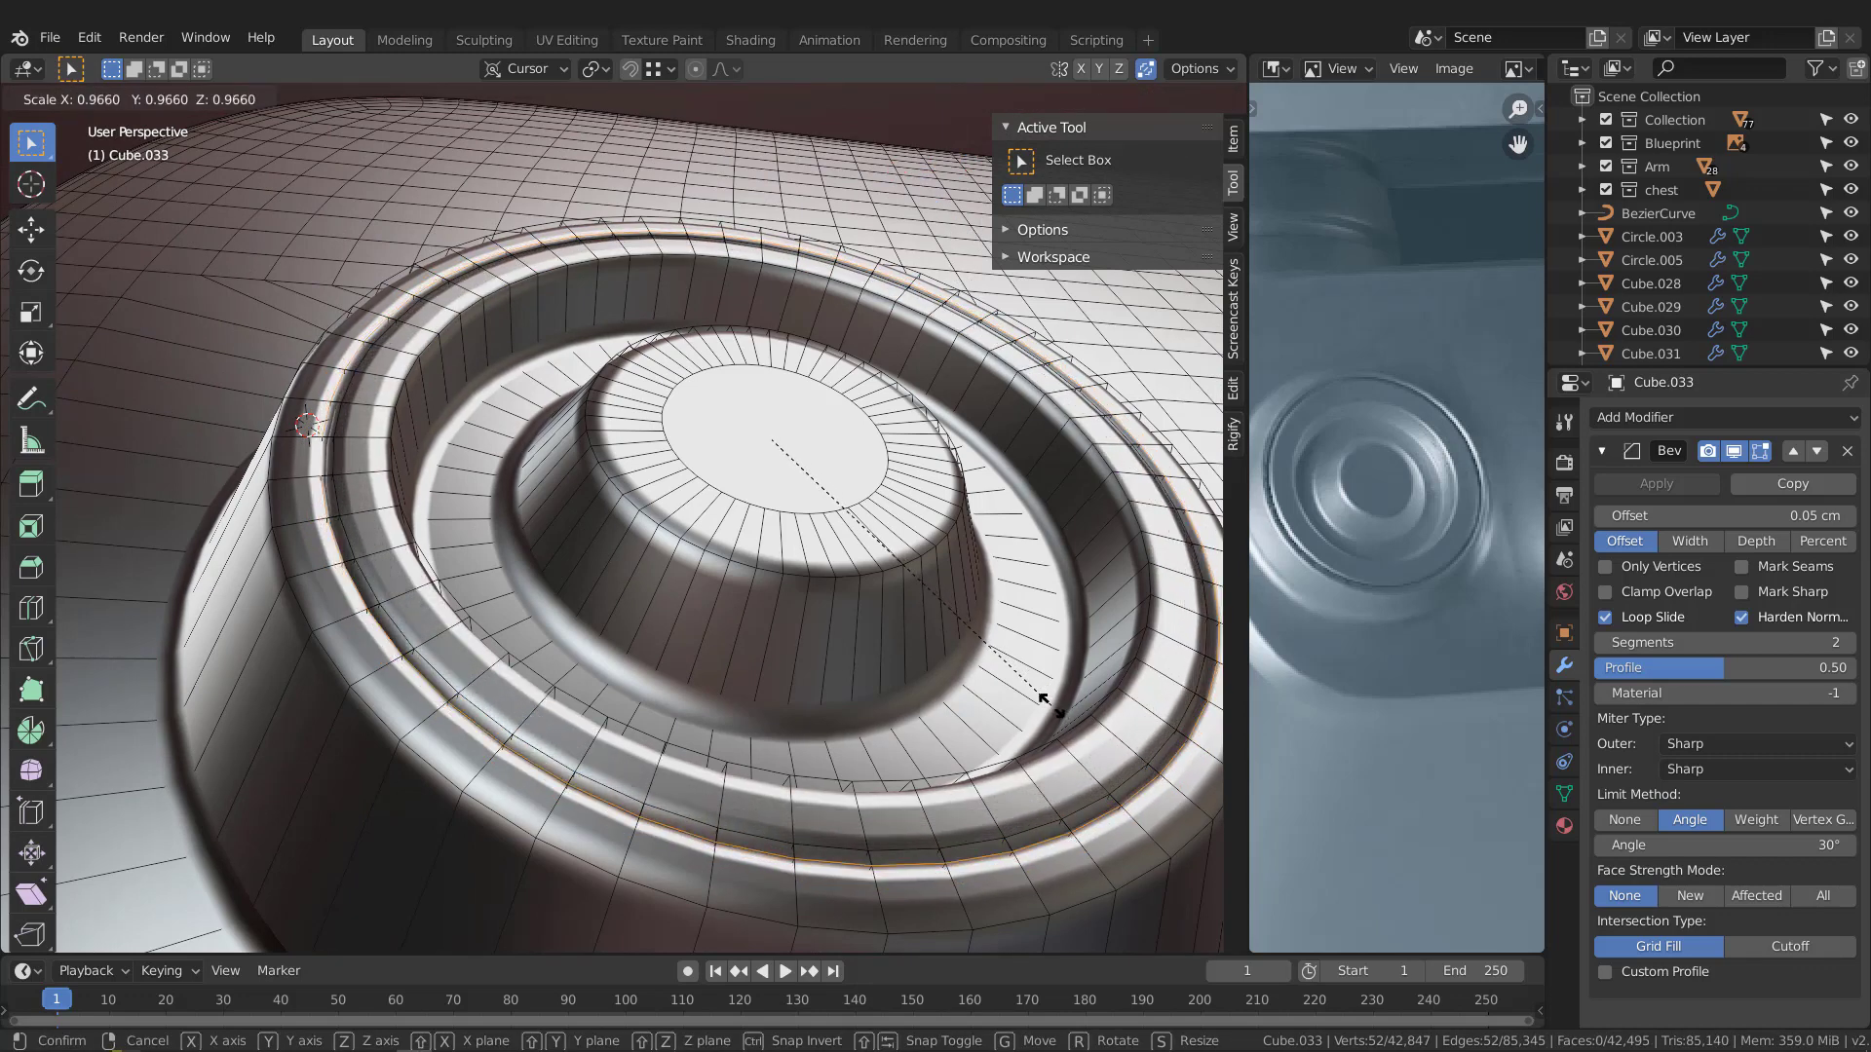
{"action": "left_click", "coordinate": [1052, 707]}
{"action": "middle_click_drag", "start_coordinate": [621, 530], "coordinate": [598, 580]}
{"action": "key", "text": "Tab"}
Deselect everything and examine the socket on the chest's back panel up close and from farther away
{"action": "scroll", "coordinate": [591, 546], "scroll_direction": "down", "scroll_amount": 4}
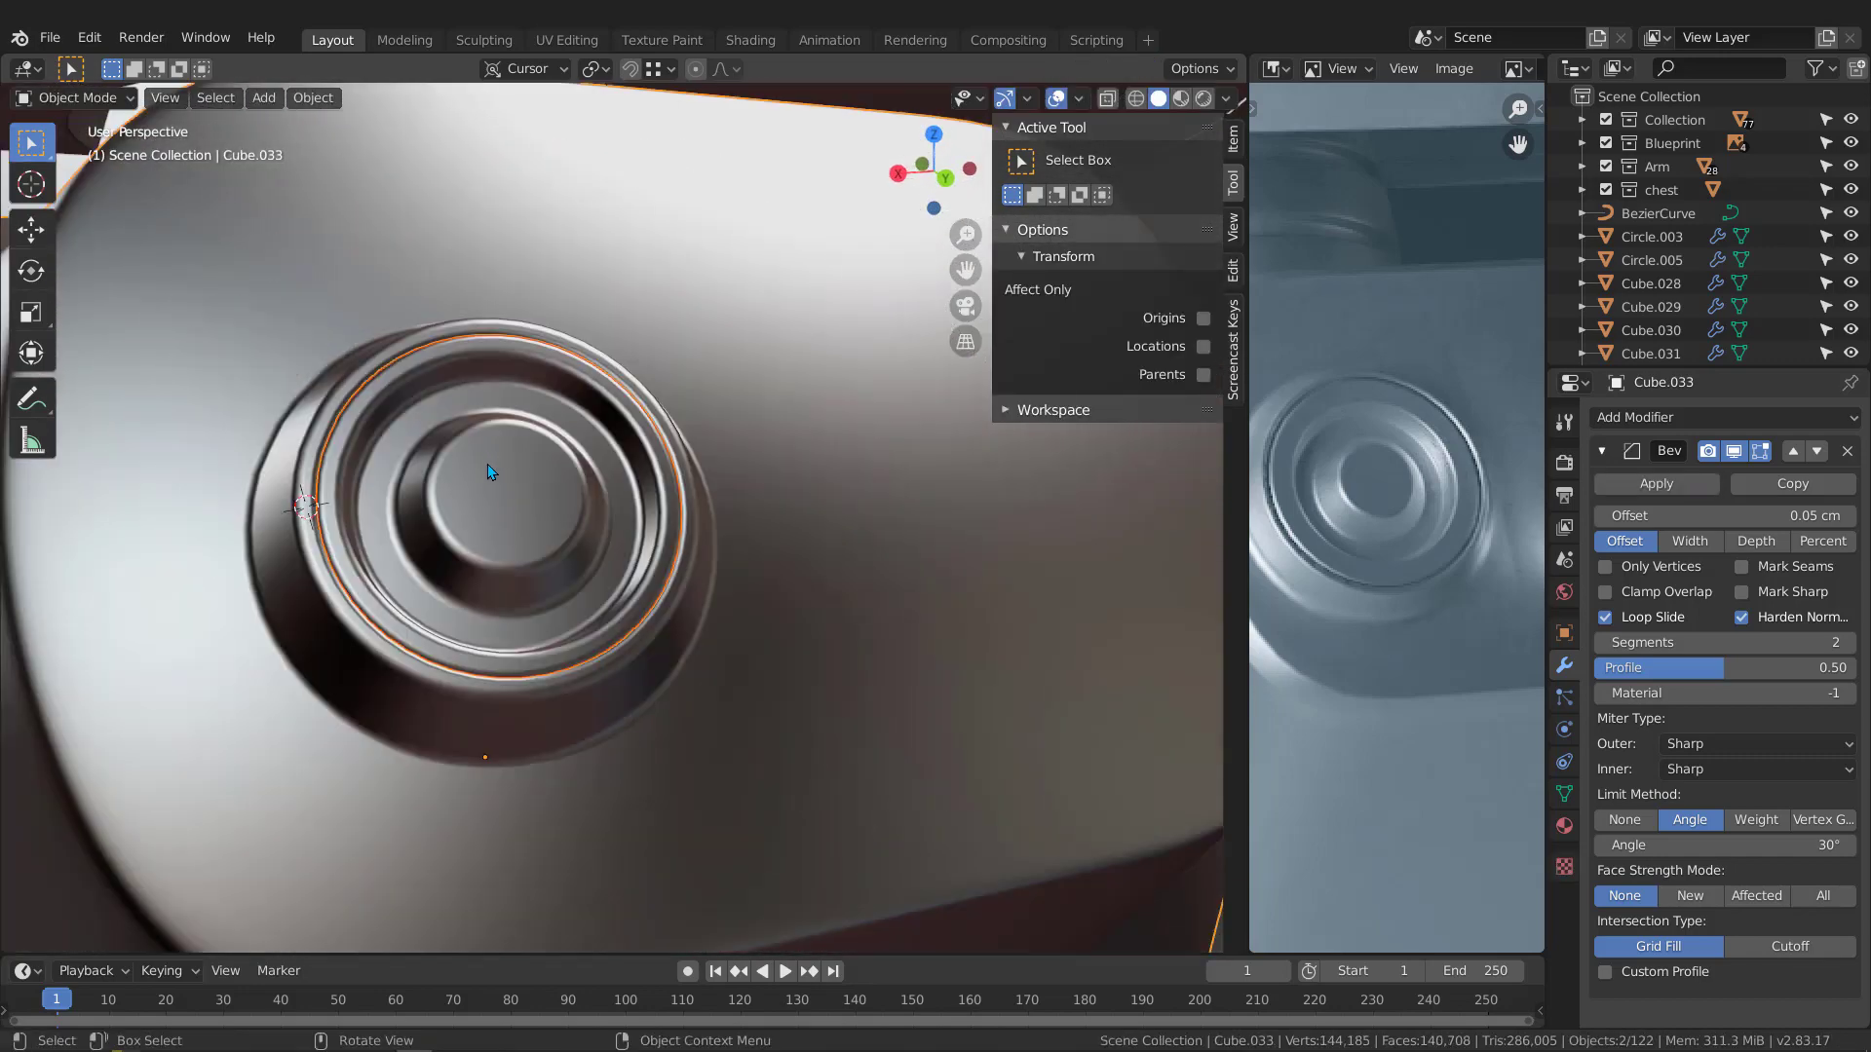
{"action": "left_click", "coordinate": [741, 513]}
{"action": "scroll", "coordinate": [387, 579], "scroll_direction": "up", "scroll_amount": 2}
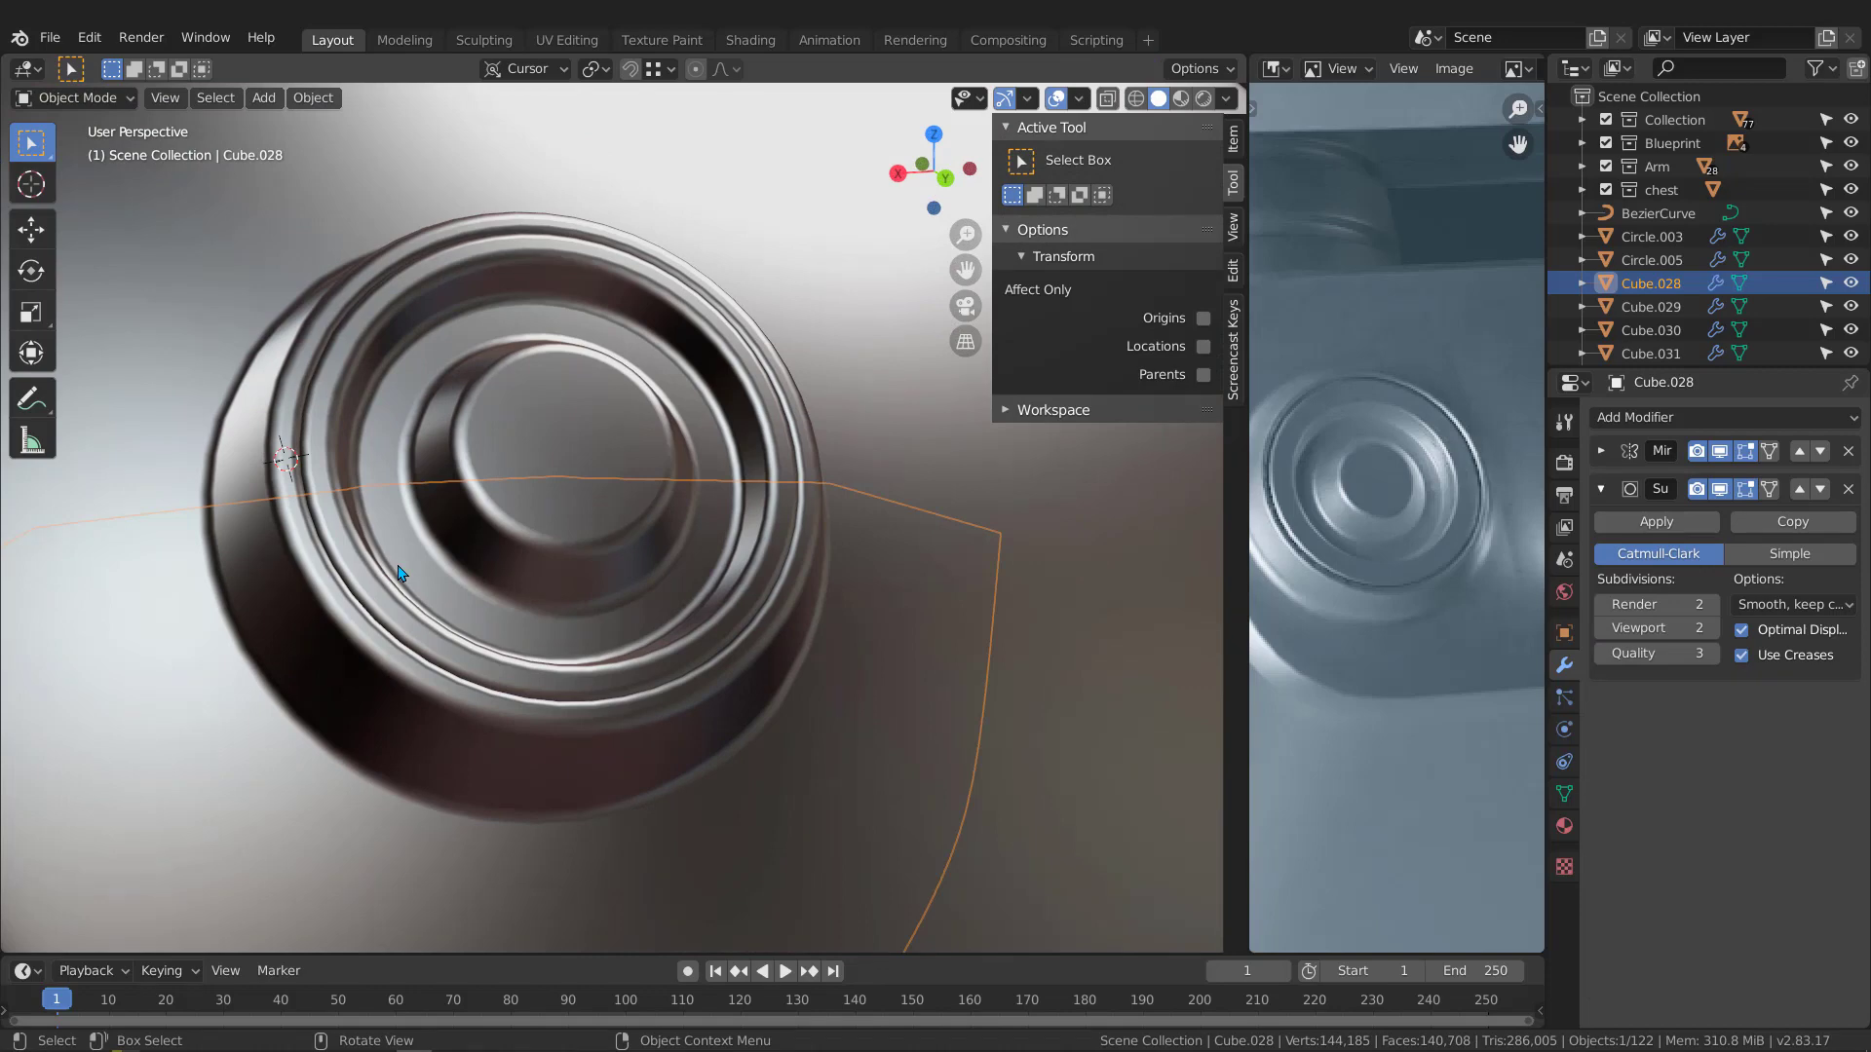
{"action": "key", "text": "alt+a"}
{"action": "scroll", "coordinate": [314, 468], "scroll_direction": "up", "scroll_amount": 2}
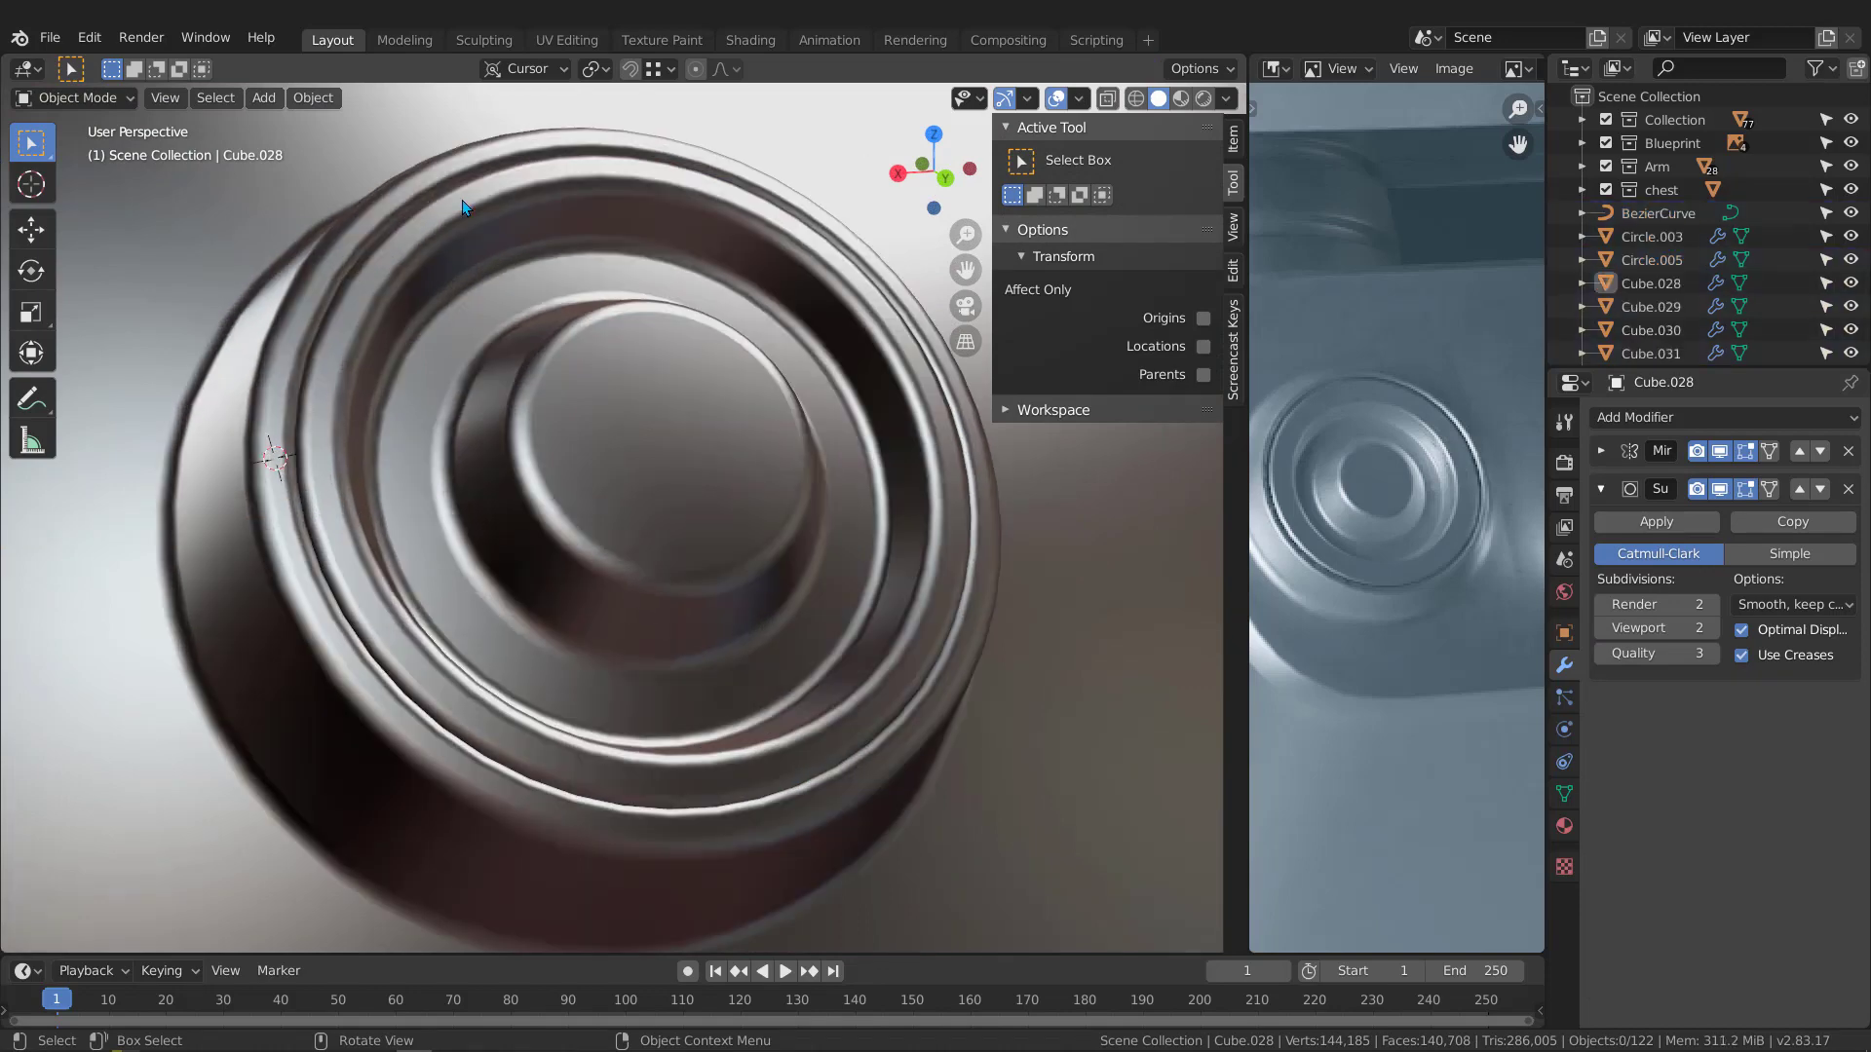
{"action": "middle_click_drag", "start_coordinate": [463, 207], "coordinate": [177, 460]}
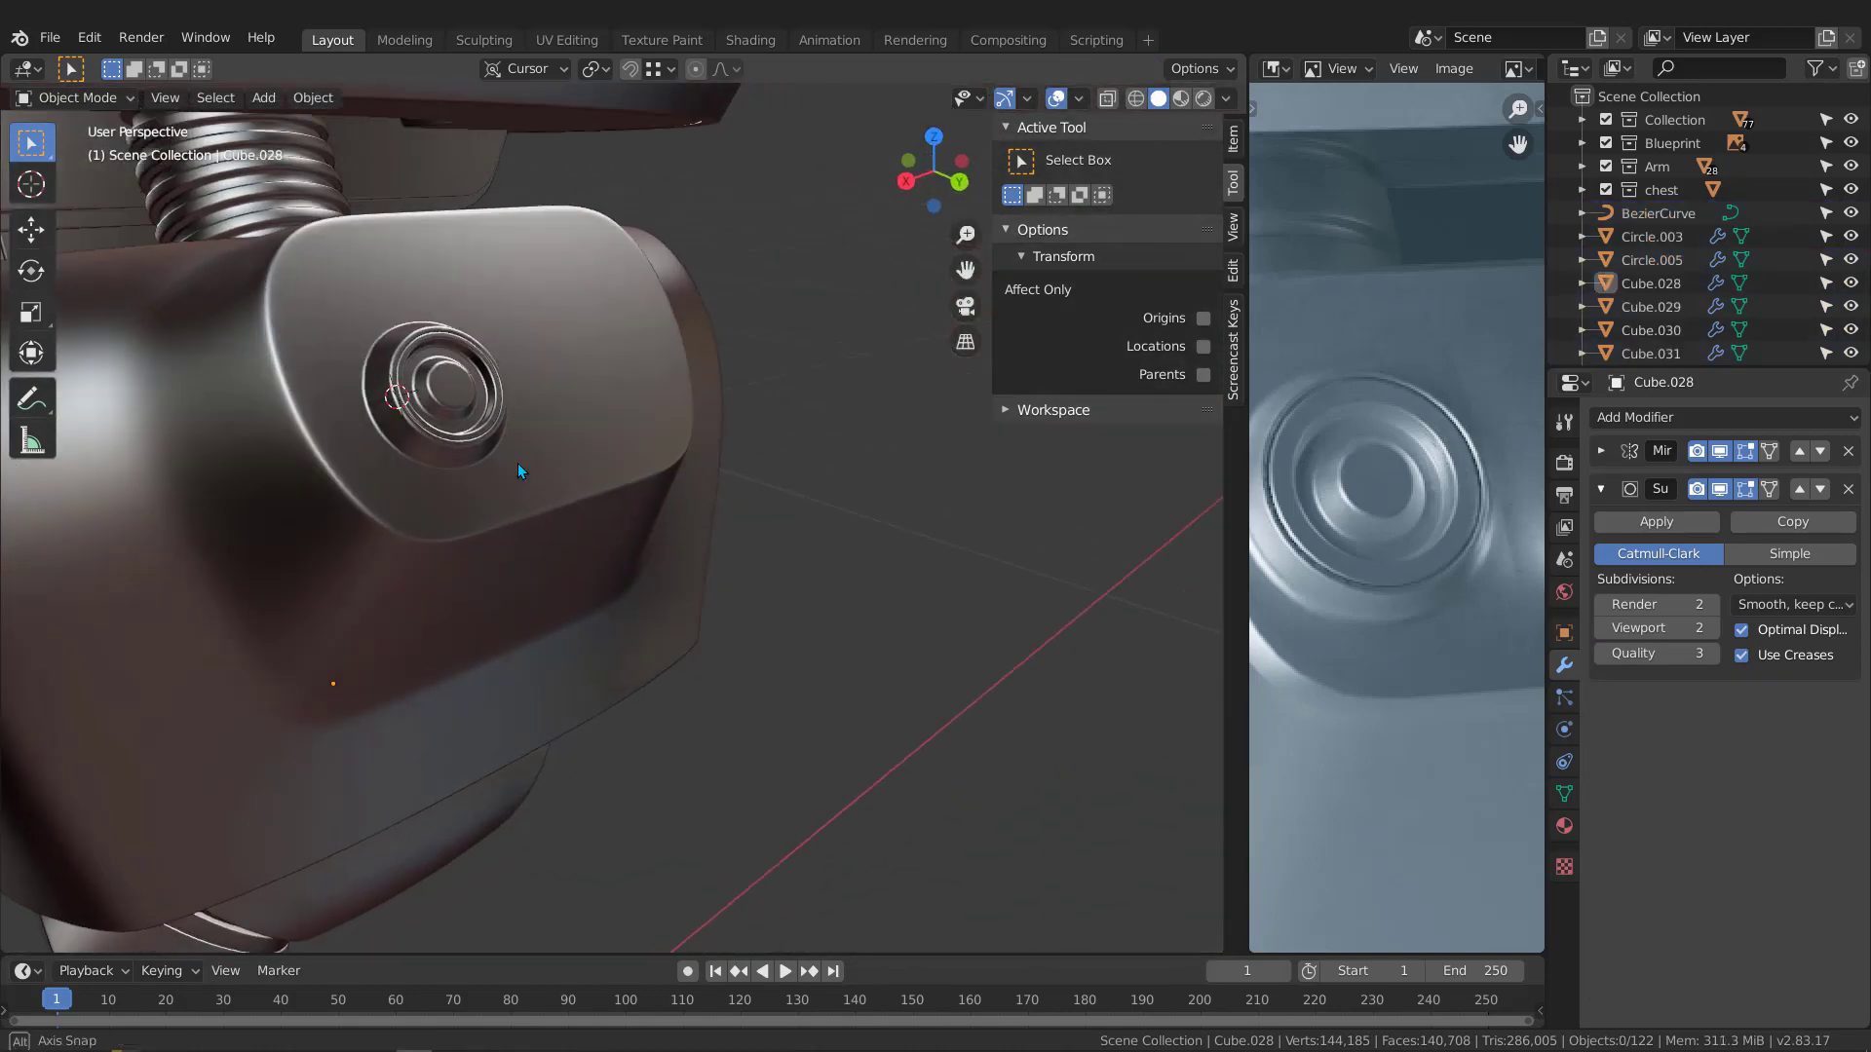
{"action": "middle_click_drag", "start_coordinate": [518, 464], "coordinate": [464, 465]}
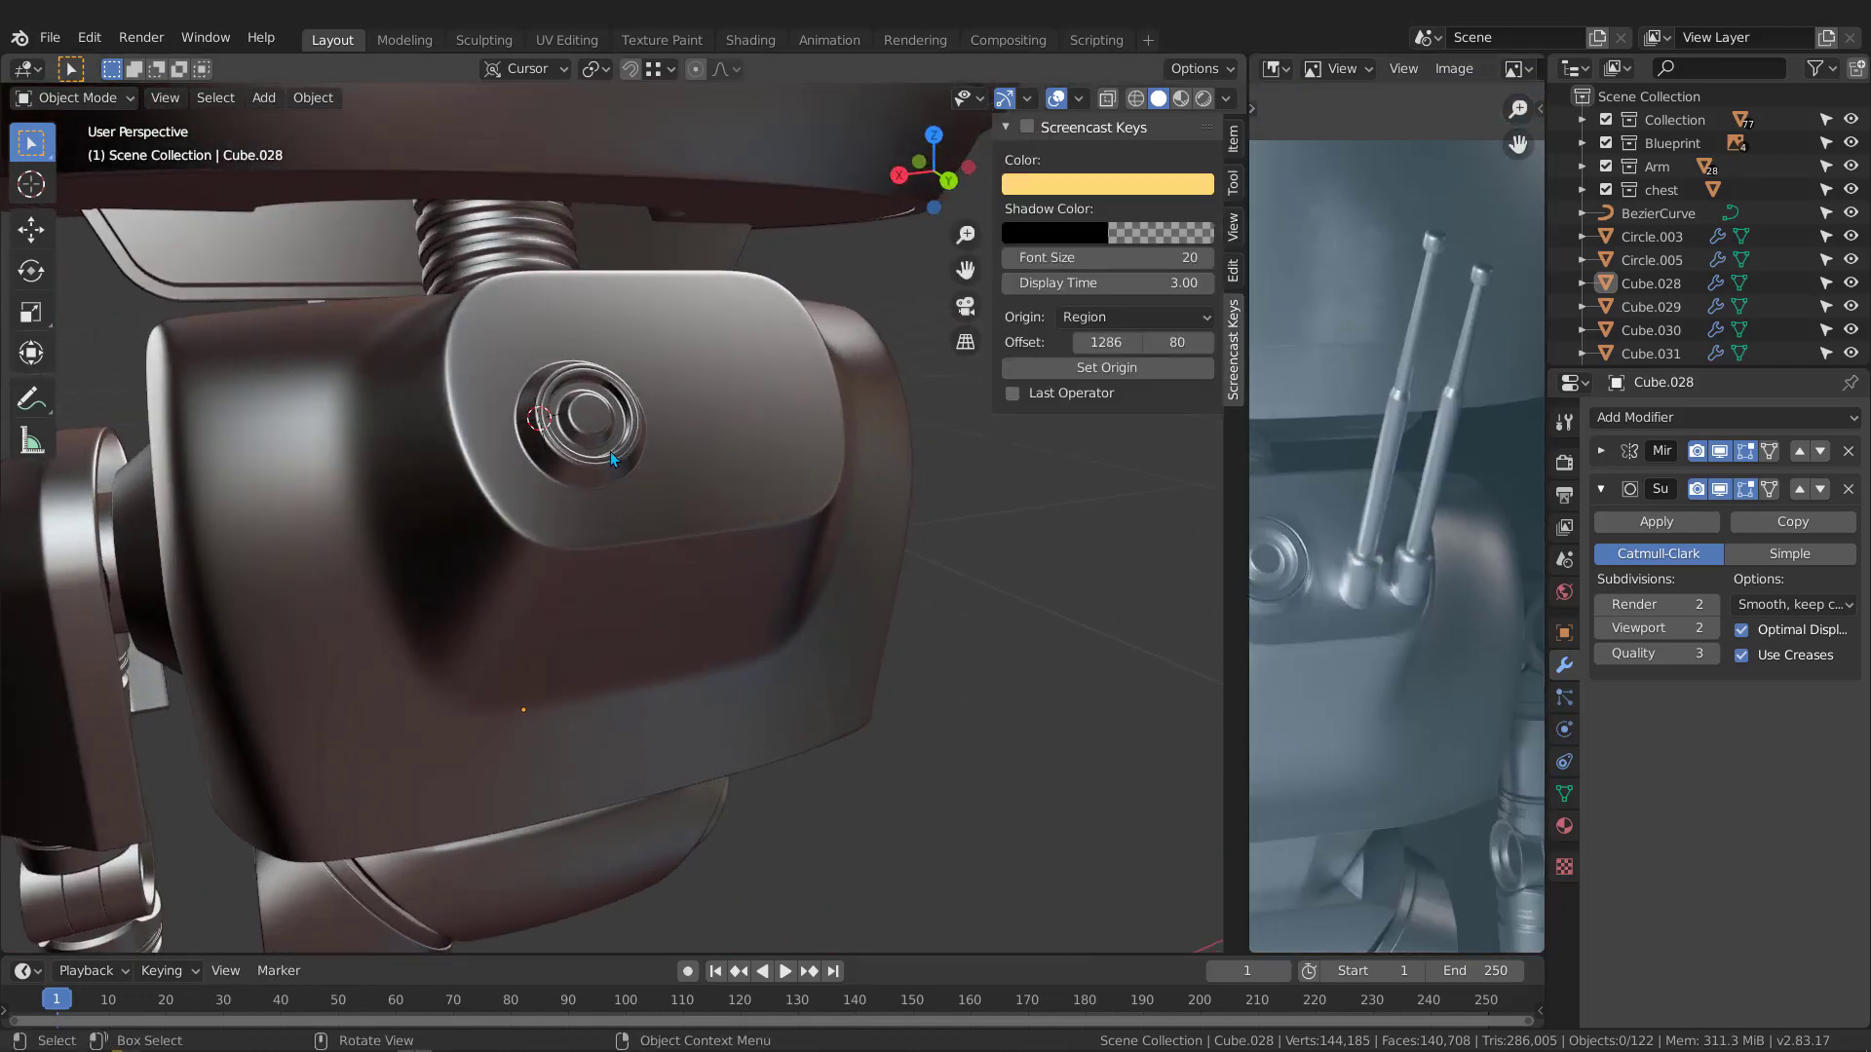
{"action": "mouse_move", "coordinate": [610, 453]}
{"action": "middle_mouse_down"}
{"action": "mouse_move", "coordinate": [627, 435]}
{"action": "mouse_move", "coordinate": [613, 438]}
{"action": "middle_mouse_up"}
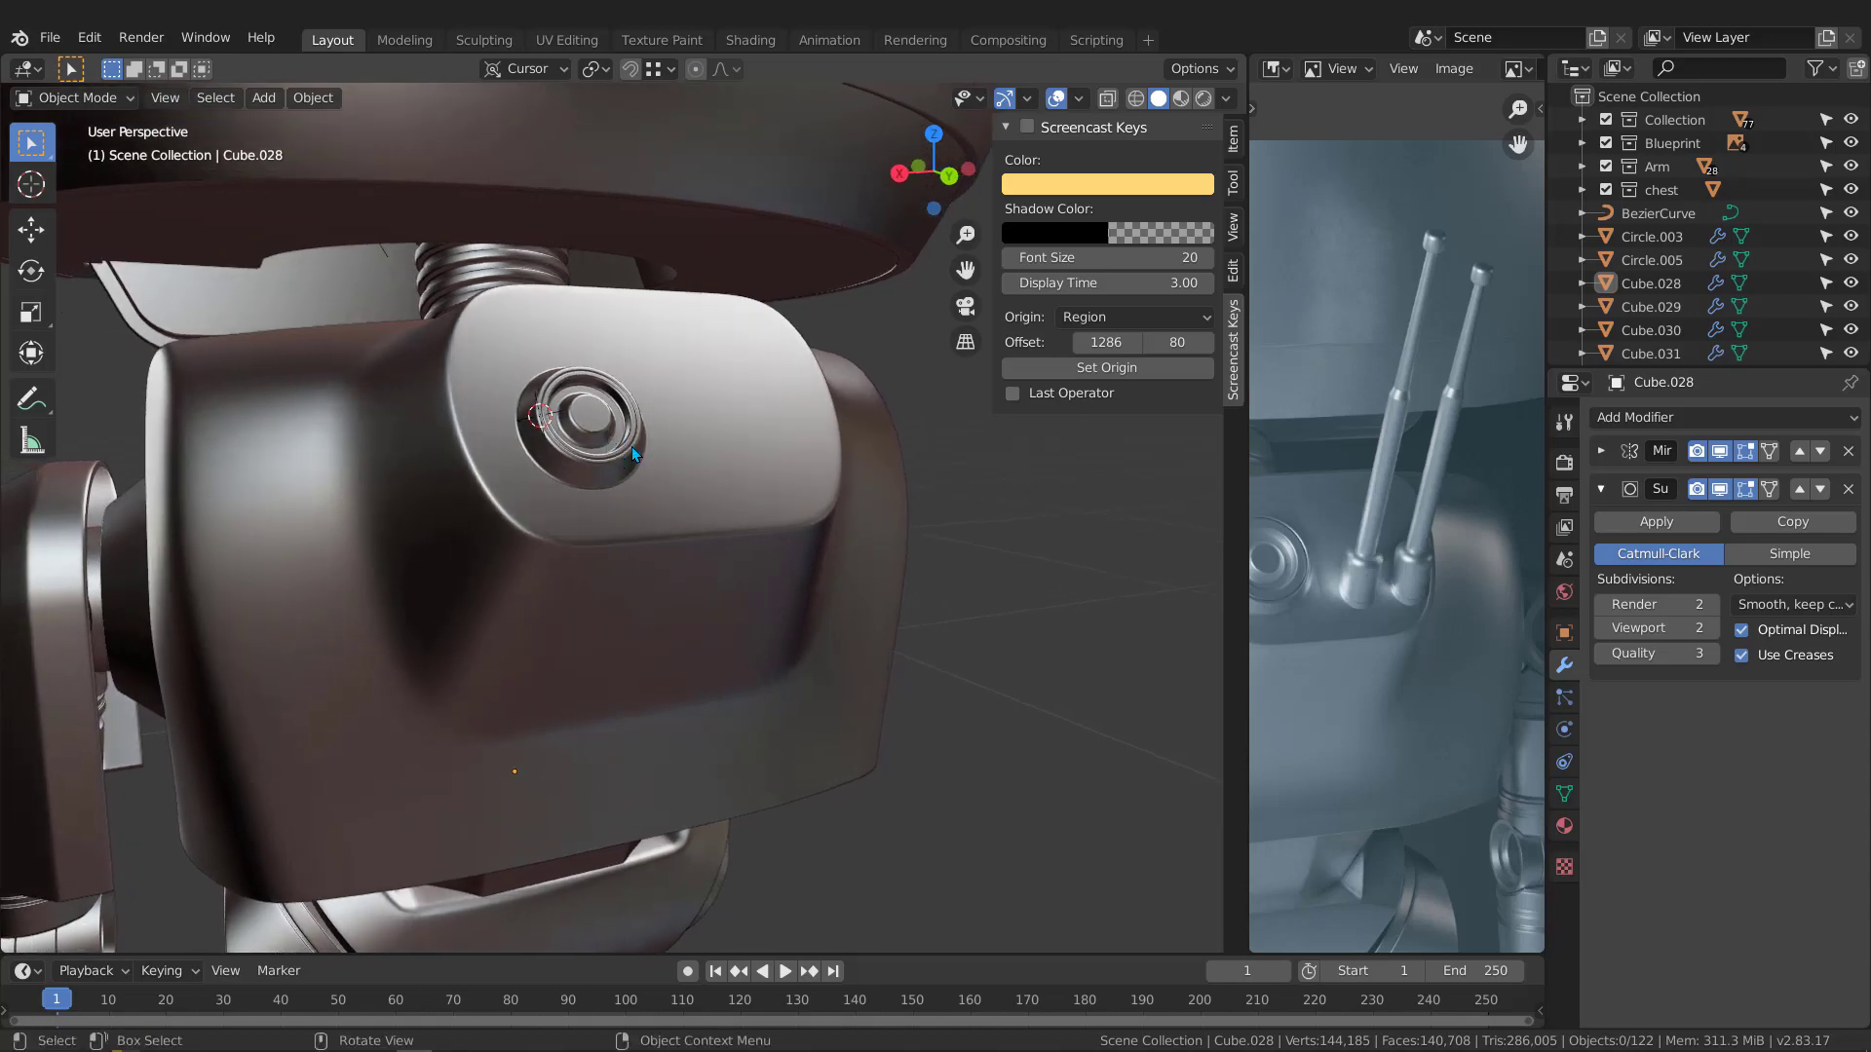